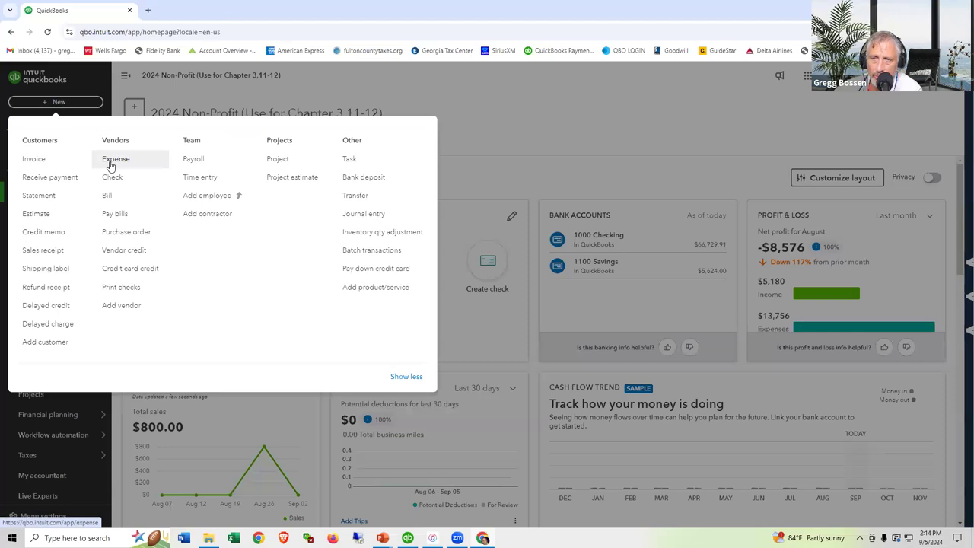
# - Start a new check, dismiss the payroll promotion, and set the first line's category to 6220 Other Supplies
pyautogui.click(112, 178)
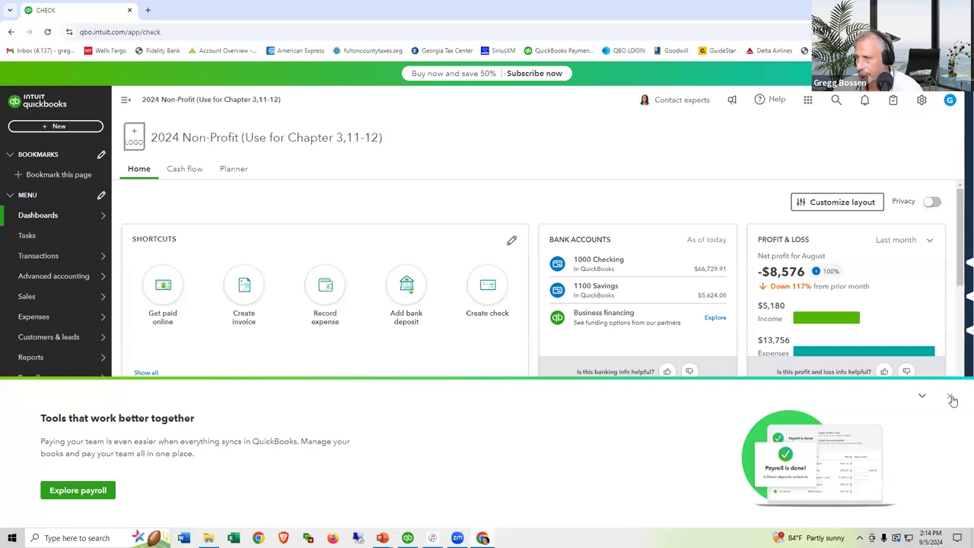
pyautogui.click(950, 398)
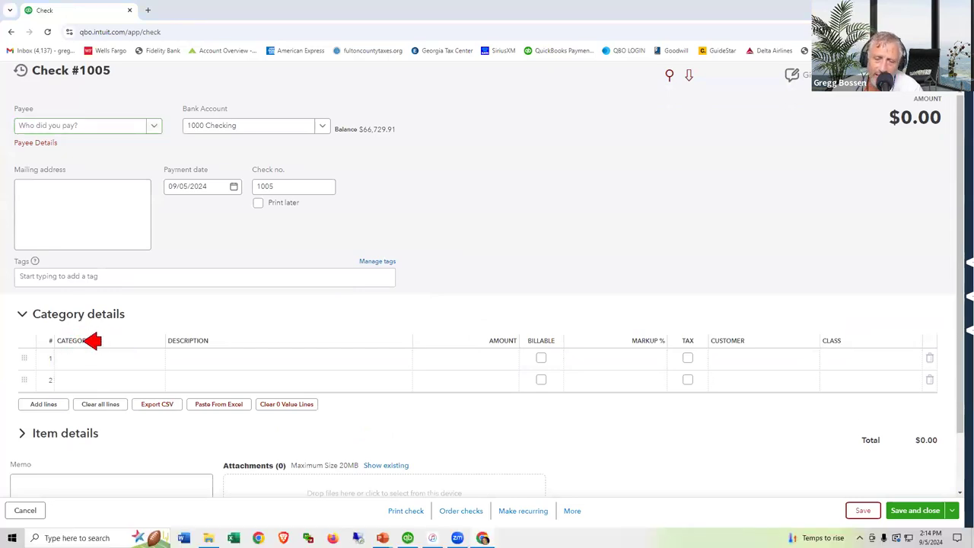
pyautogui.click(134, 356)
pyautogui.click(148, 362)
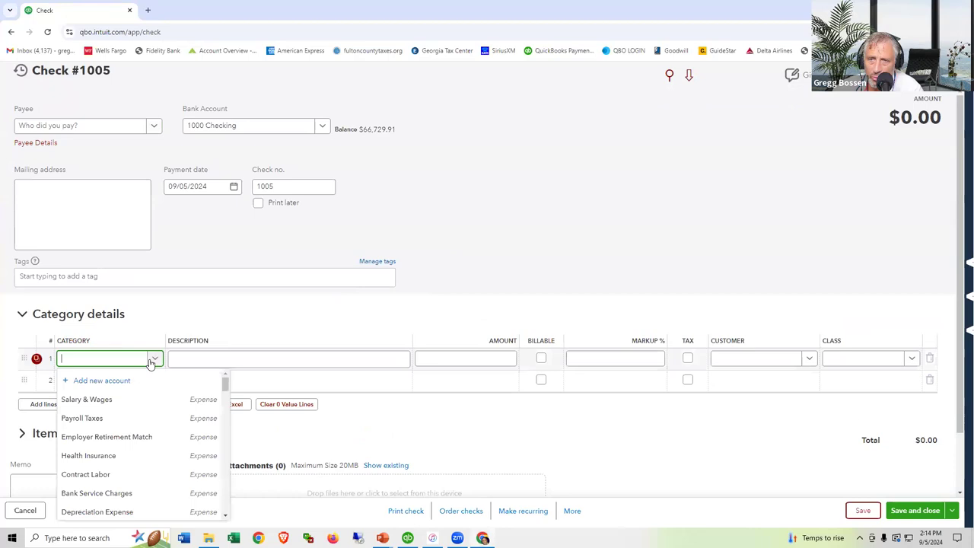
pyautogui.scroll(-2, 144, 438)
pyautogui.scroll(-3, 145, 445)
pyautogui.scroll(-5, 147, 447)
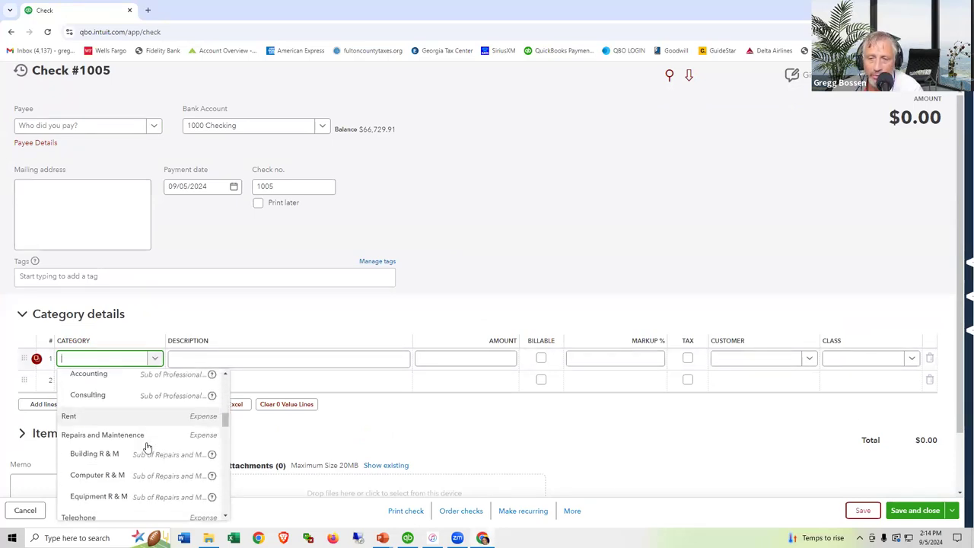
pyautogui.scroll(-6, 147, 447)
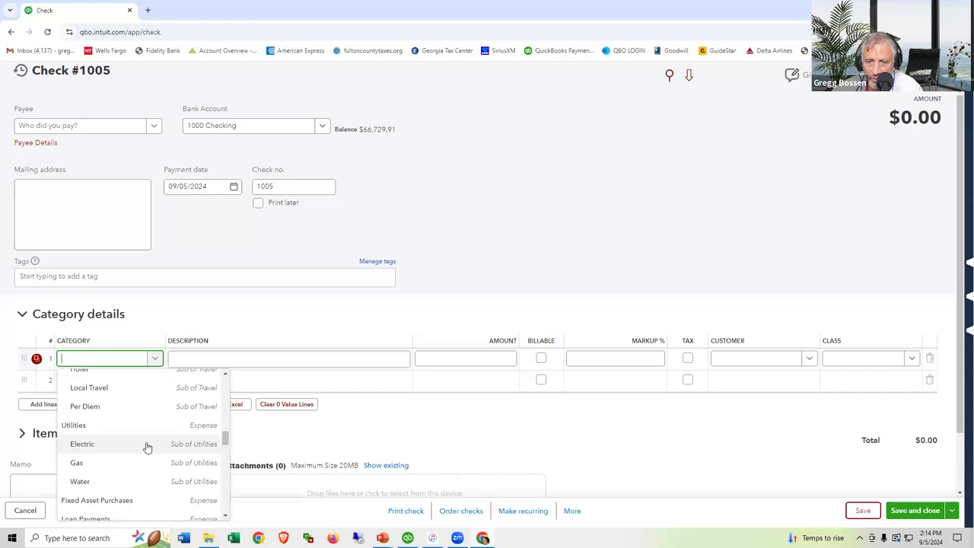
pyautogui.scroll(-2, 148, 448)
pyautogui.write('supp')
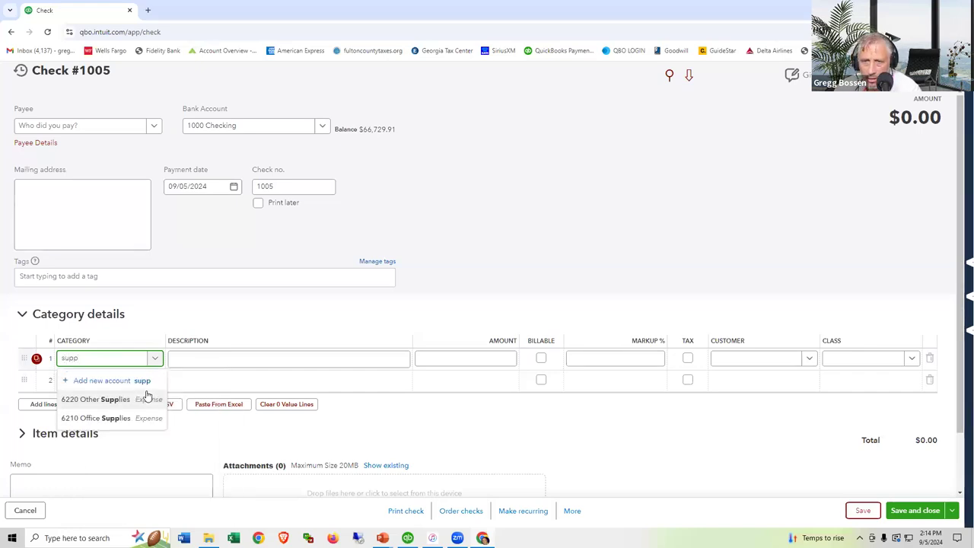
pyautogui.click(105, 401)
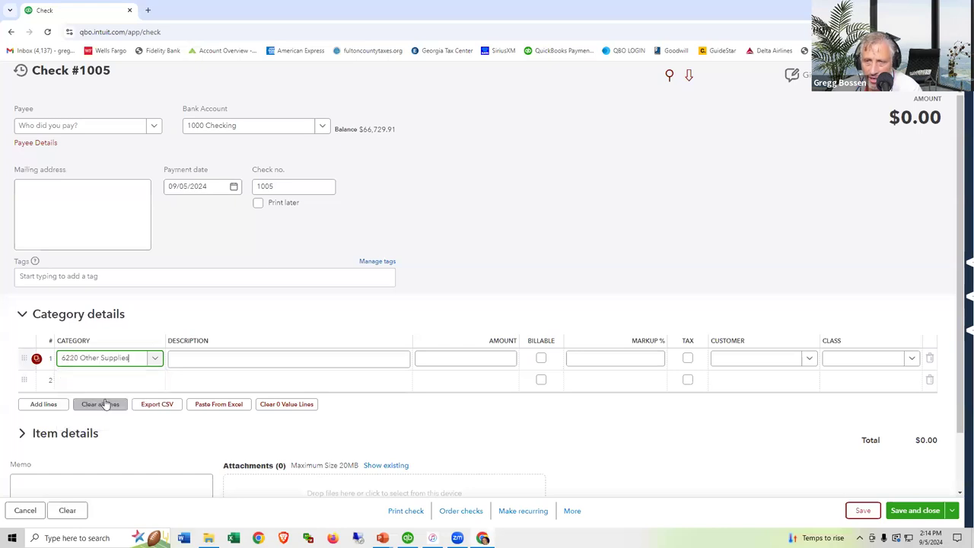
# - Assign the check line the class 01 Go-Green Guidance Center and customer Help 4 U Grants Foundation, and discard the unsaved check
pyautogui.click(912, 359)
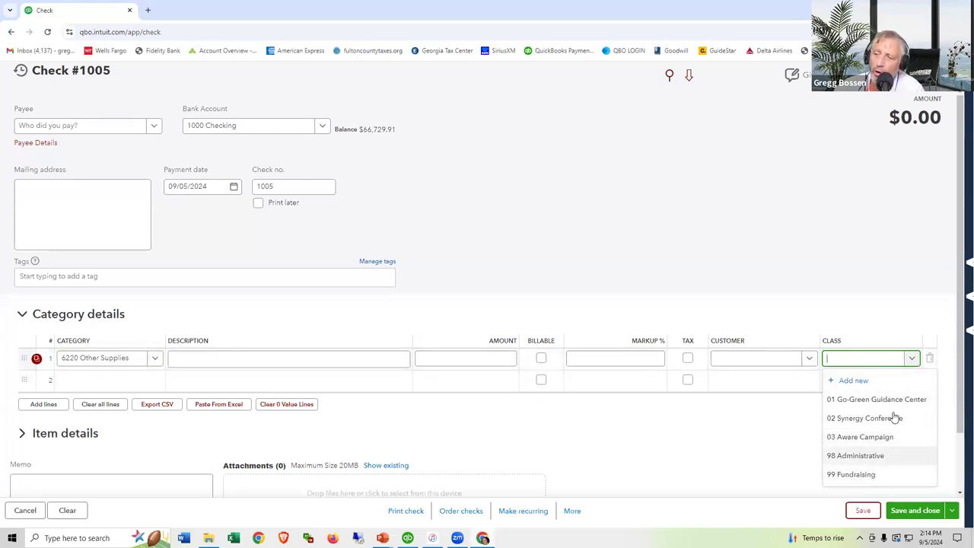
pyautogui.click(874, 400)
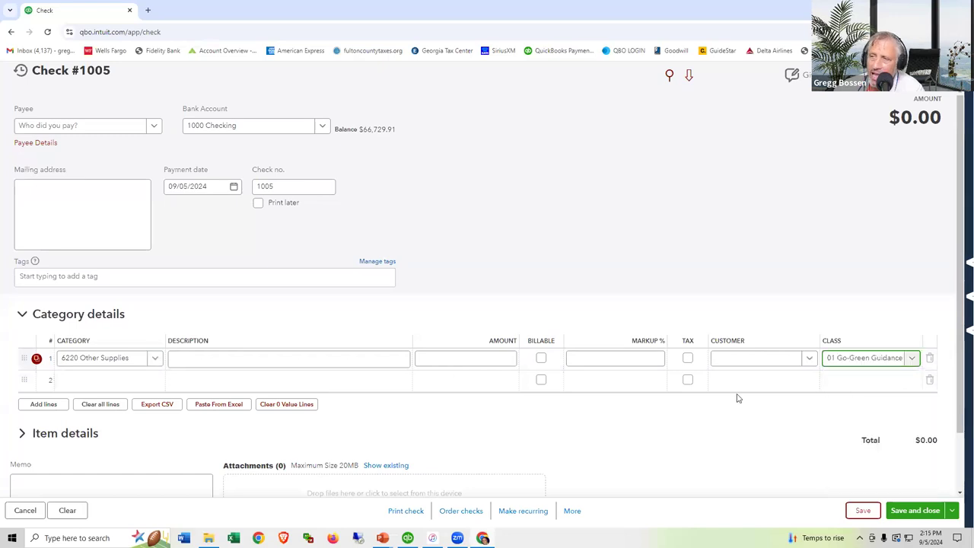
pyautogui.click(810, 362)
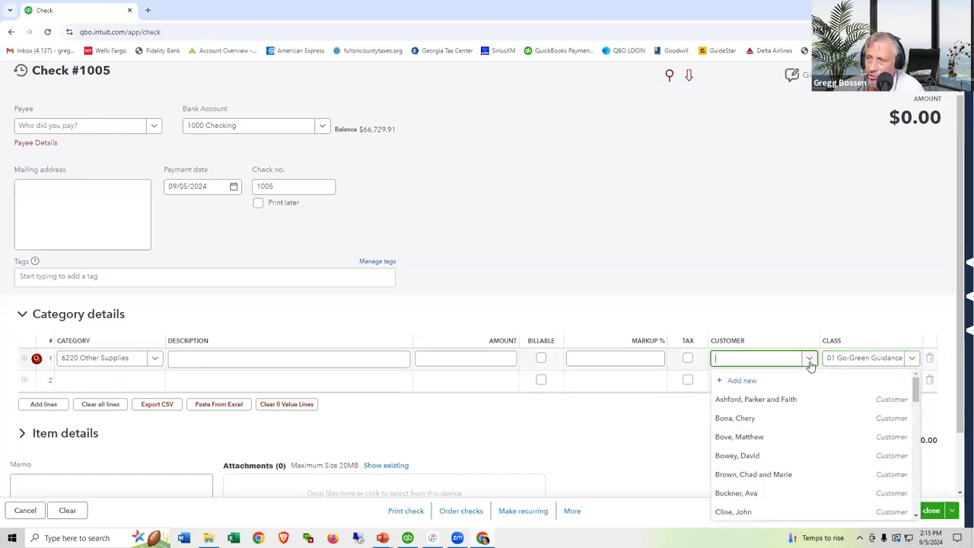
pyautogui.scroll(-3, 791, 449)
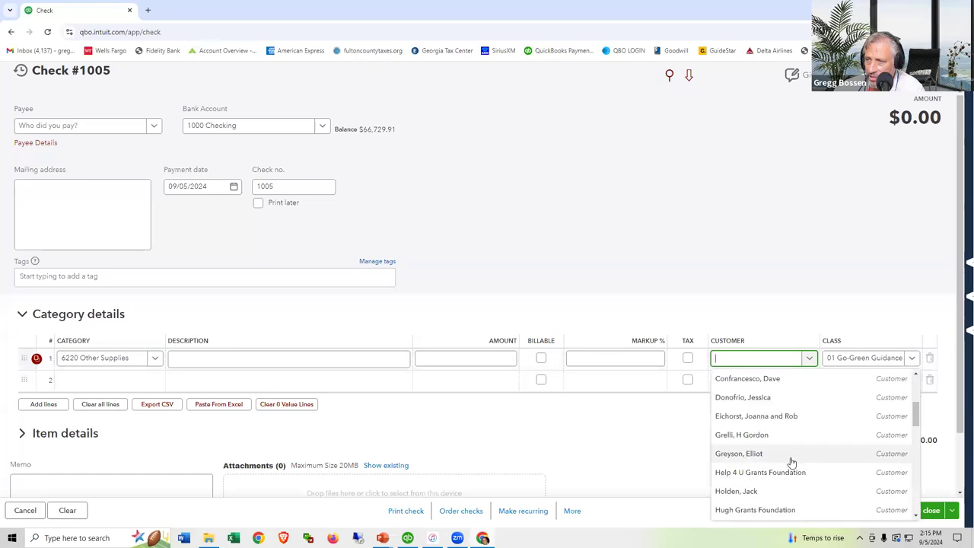
pyautogui.click(788, 472)
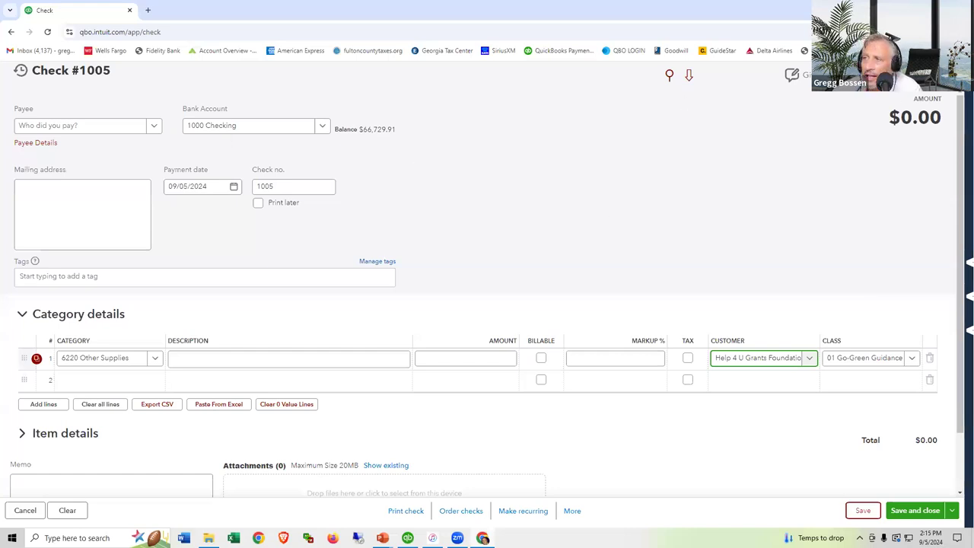
pyautogui.press('Escape')
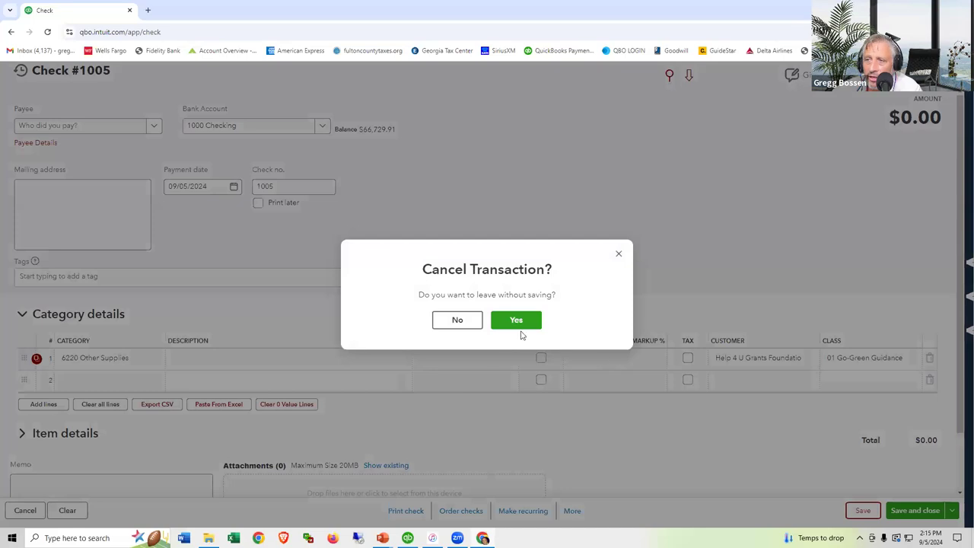
pyautogui.click(516, 322)
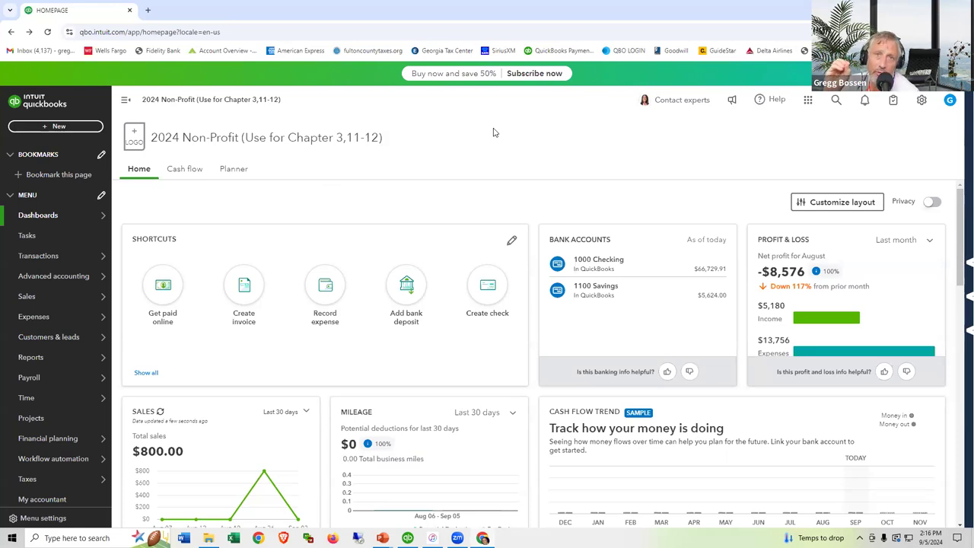
# - Open the company's Budgeting tool and look through the list of existing budgets
pyautogui.click(921, 102)
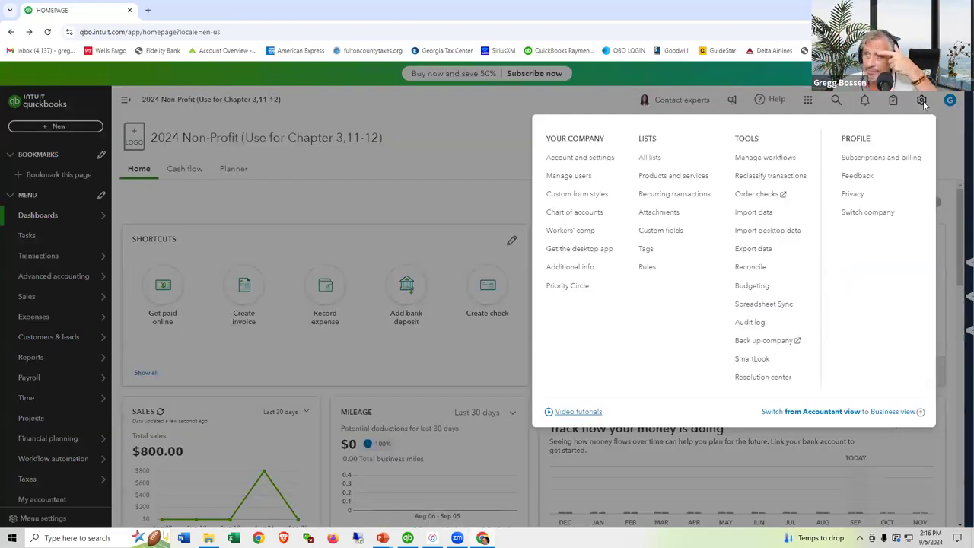
pyautogui.click(758, 288)
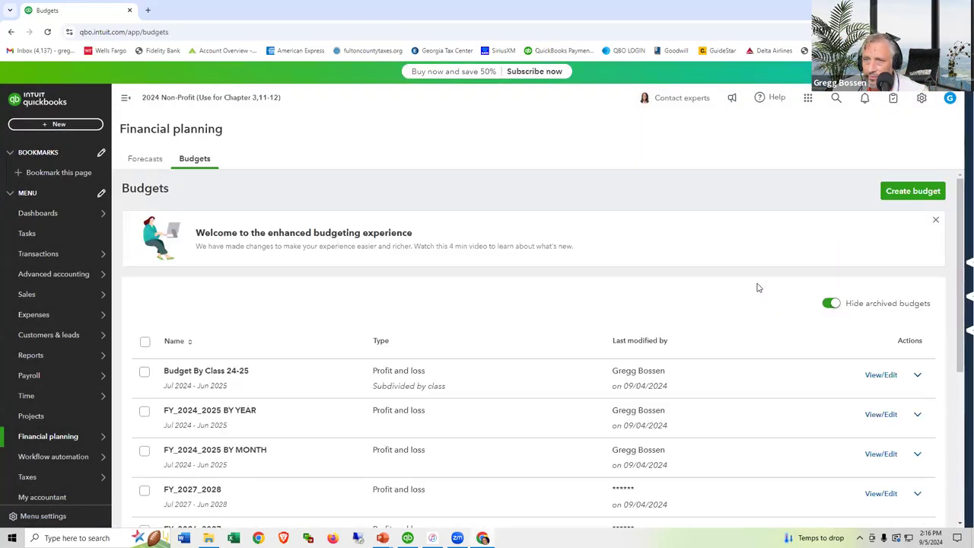
pyautogui.scroll(-2, 525, 275)
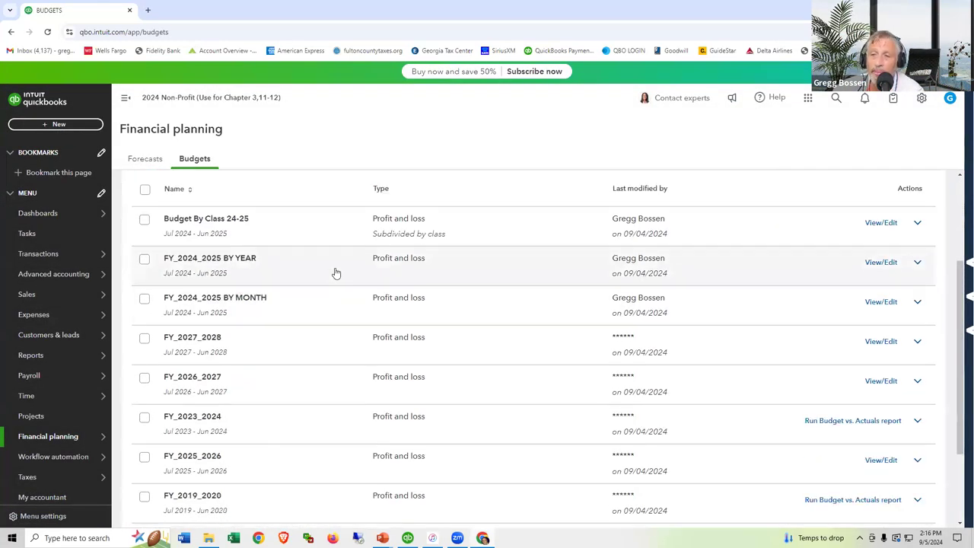
pyautogui.scroll(-2, 331, 319)
pyautogui.scroll(5, 331, 320)
pyautogui.scroll(-5, 331, 320)
pyautogui.scroll(5, 331, 320)
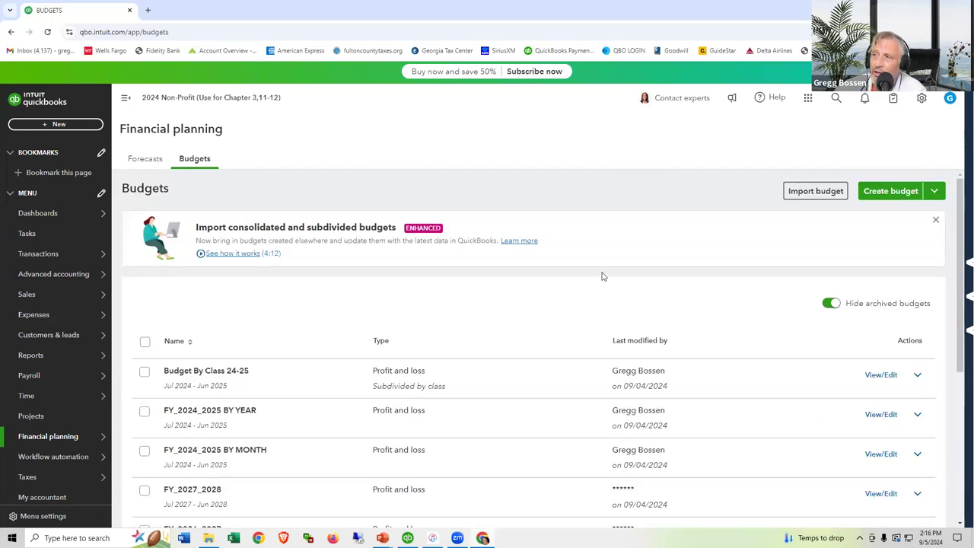
# - Start creating a new budget, look at the Balance sheet options, and keep Profit and loss as the budget type
pyautogui.click(879, 191)
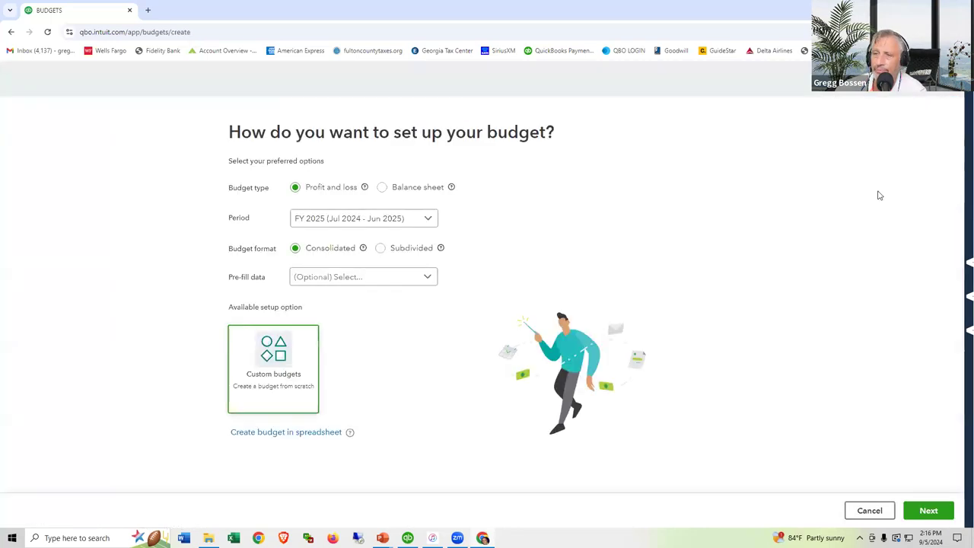
pyautogui.click(383, 190)
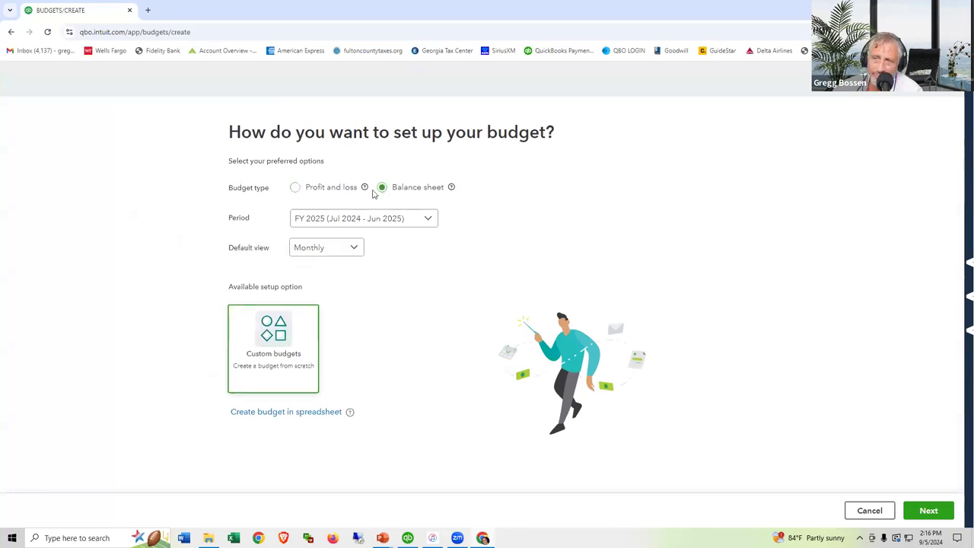
pyautogui.click(295, 190)
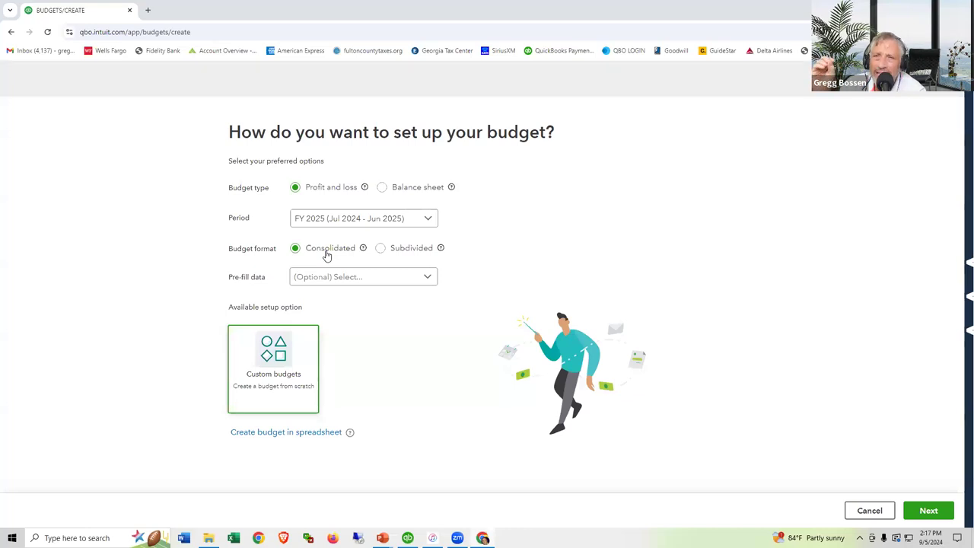
# - Duplicate the browser tab with the budget setup and open a new blank check in the copy
pyautogui.rightClick(99, 13)
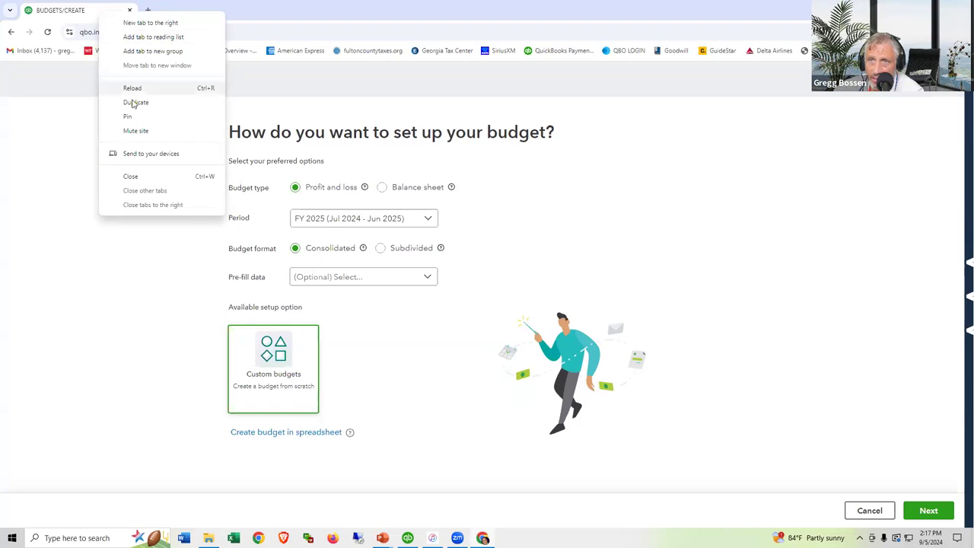
pyautogui.click(132, 103)
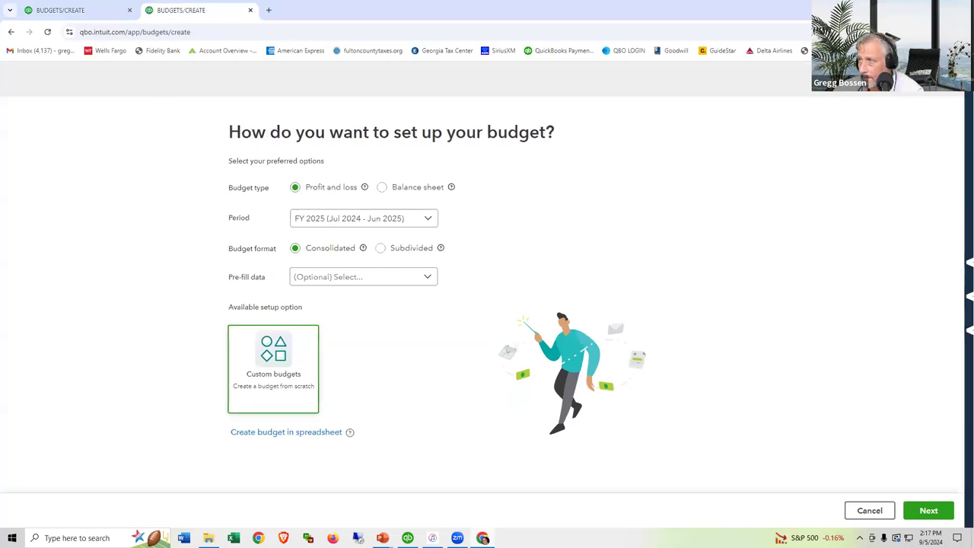
pyautogui.click(74, 126)
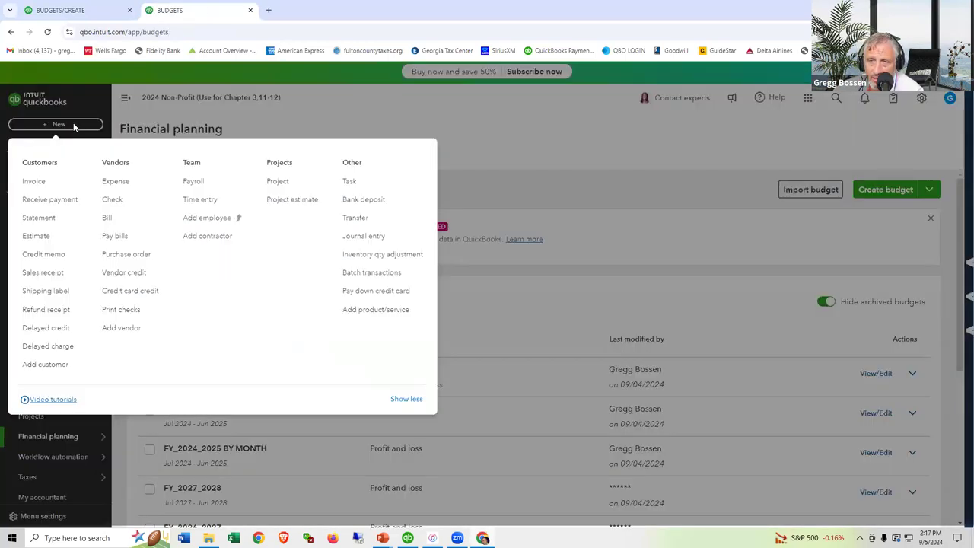
pyautogui.click(120, 205)
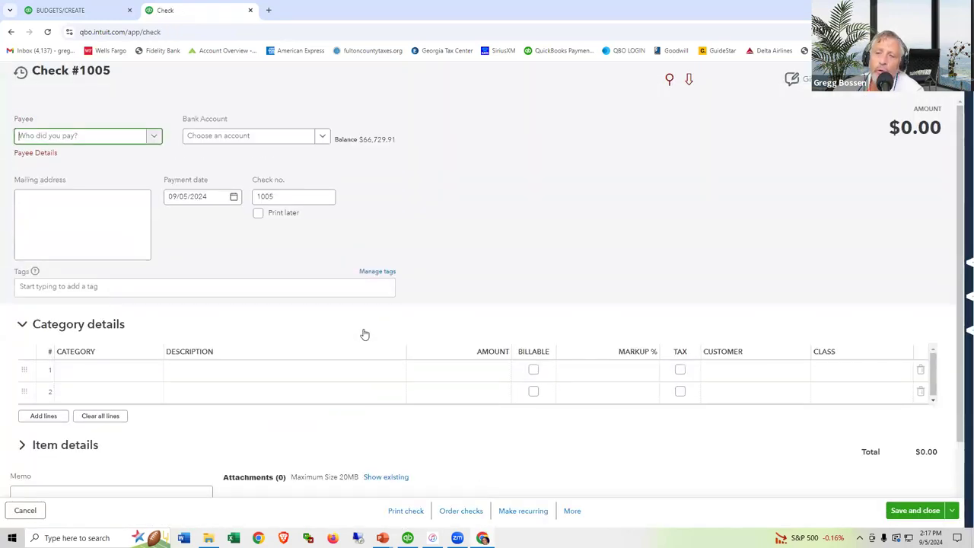
# - Examine the accounts and classes available for the first category line of the check
pyautogui.click(238, 371)
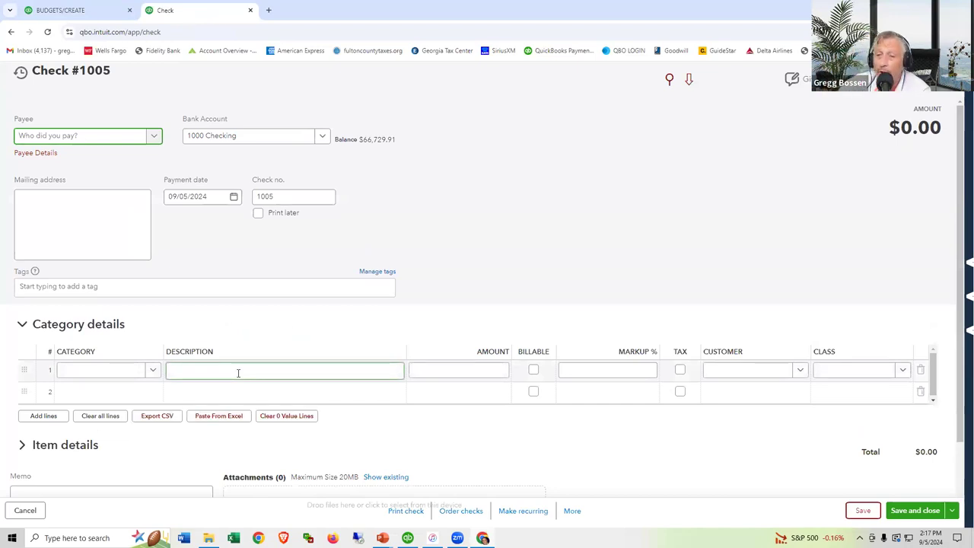
pyautogui.click(149, 373)
pyautogui.click(151, 372)
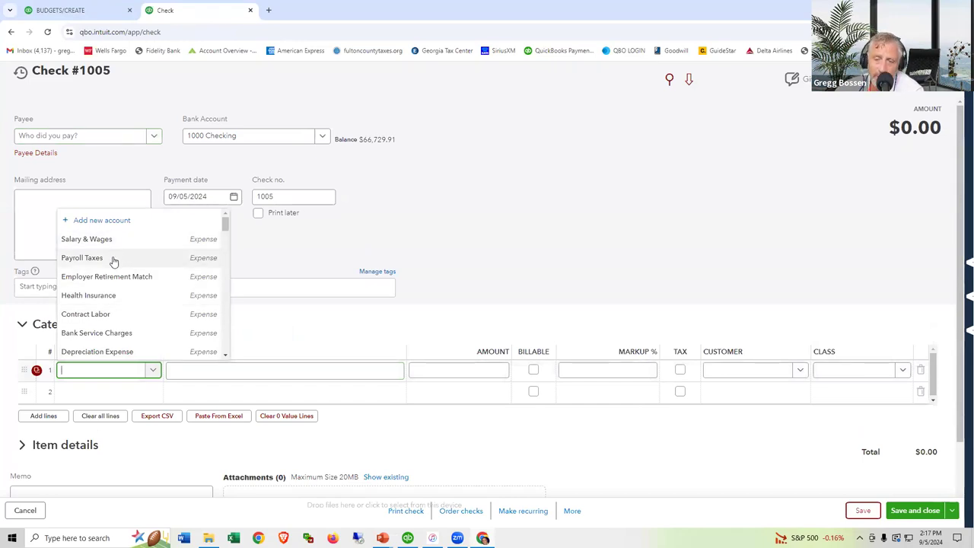
pyautogui.click(675, 283)
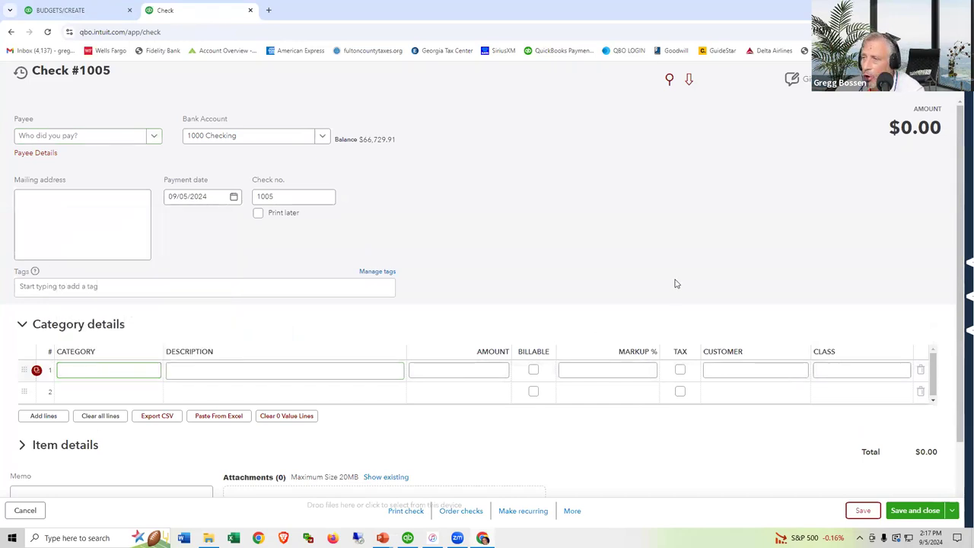
pyautogui.click(902, 371)
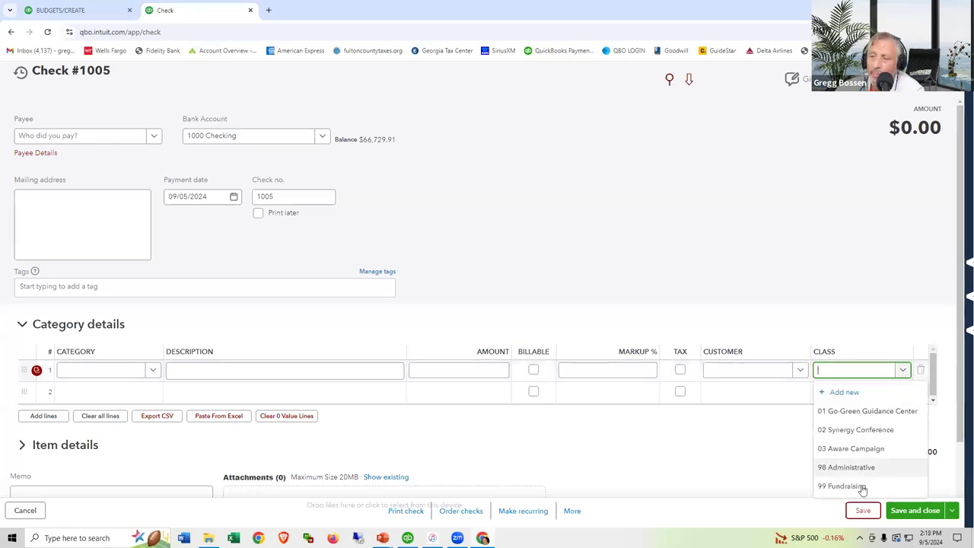
# - Return to the budget setup and examine the Subdivided format's options and the pre-fill data choices, keeping the Consolidated format
pyautogui.click(91, 11)
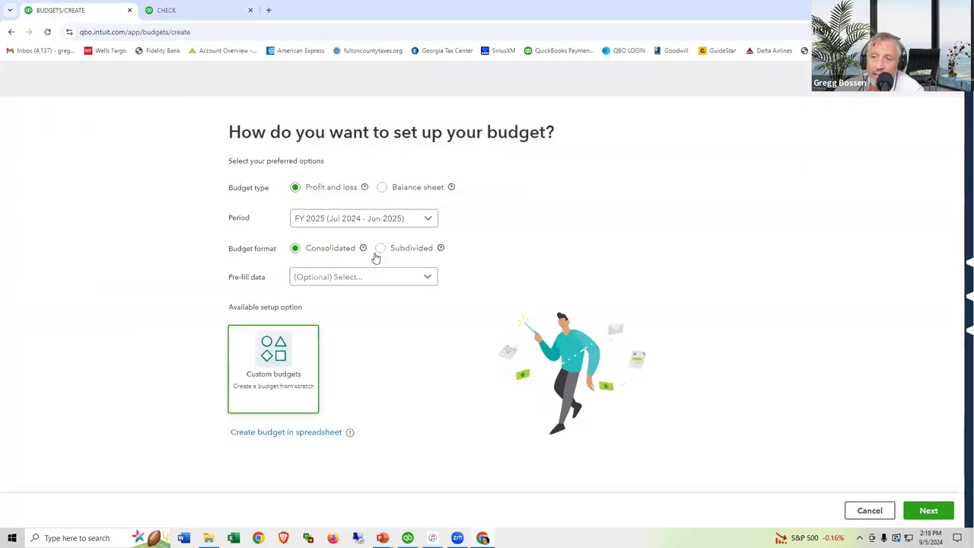
pyautogui.click(379, 252)
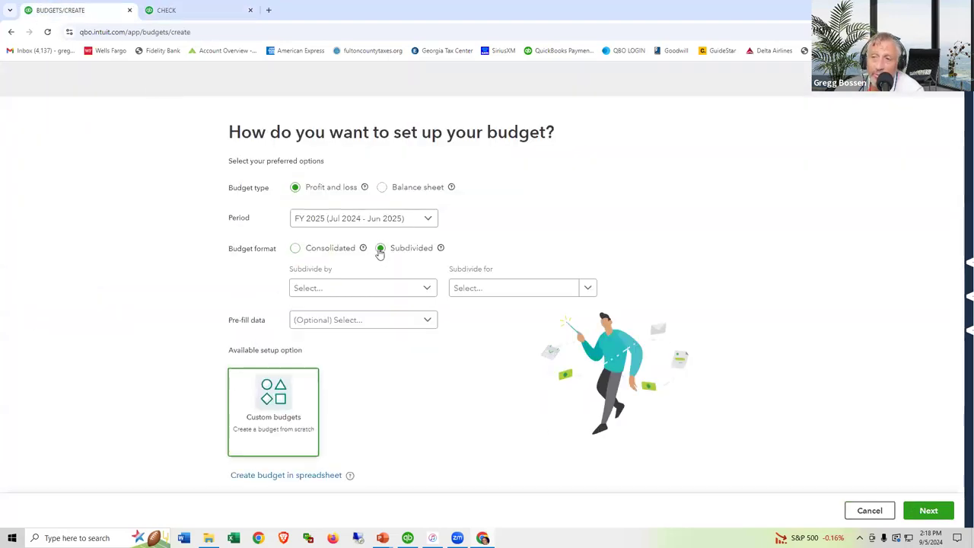
pyautogui.click(426, 290)
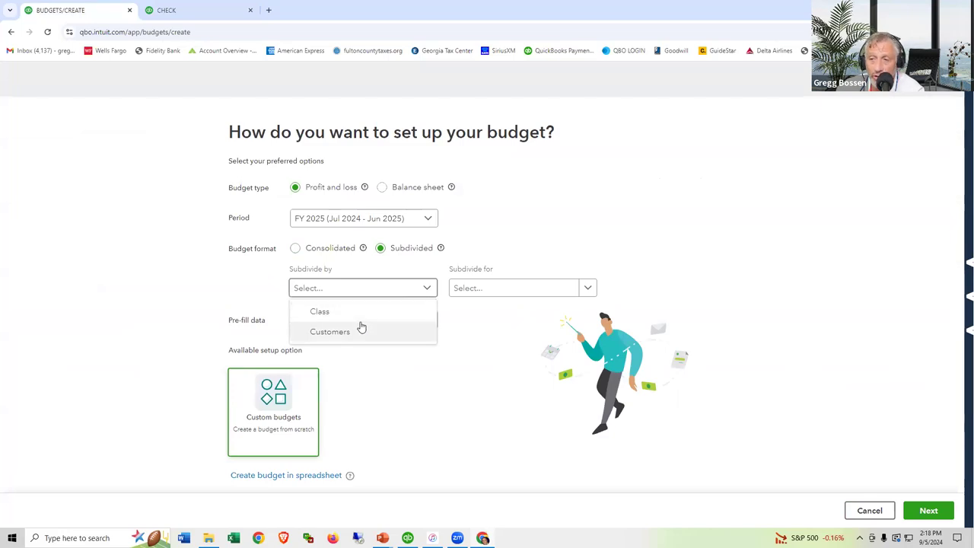
pyautogui.click(295, 250)
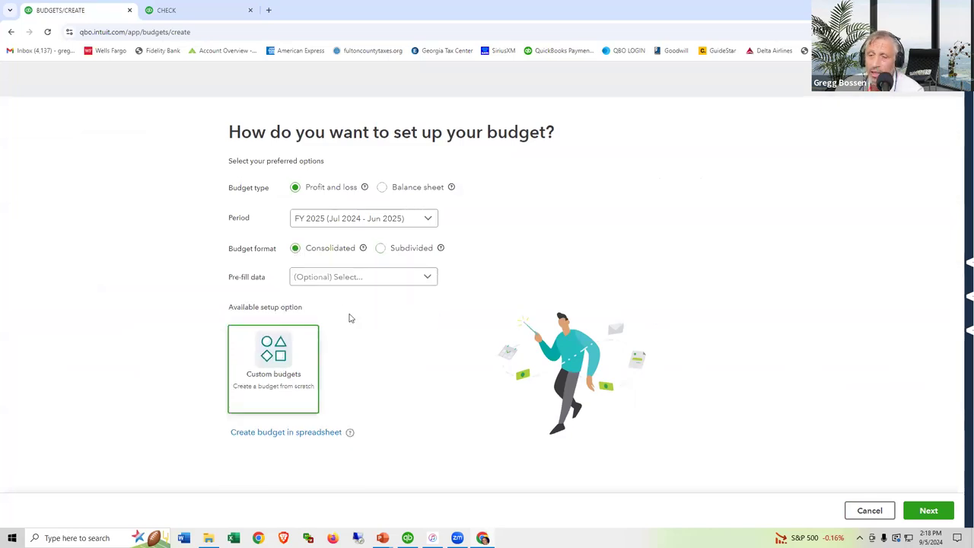
pyautogui.click(430, 278)
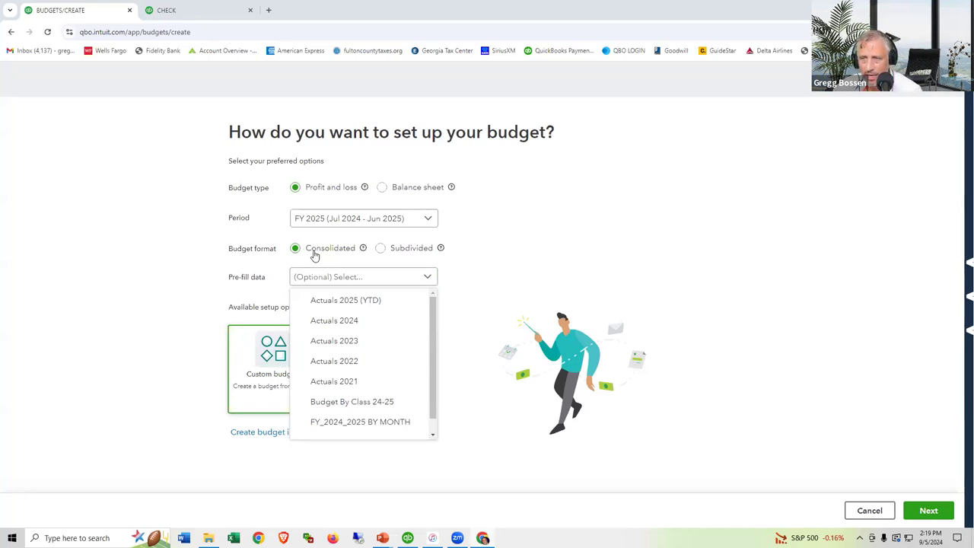
pyautogui.click(477, 262)
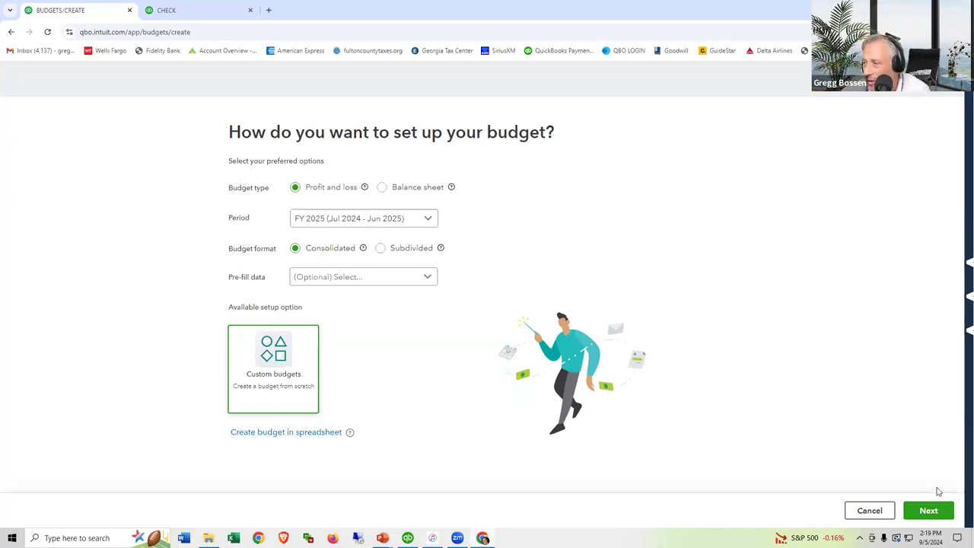
# - Accept the FY 2025 consolidated profit and loss setup and proceed to the monthly budget entry grid
pyautogui.click(926, 511)
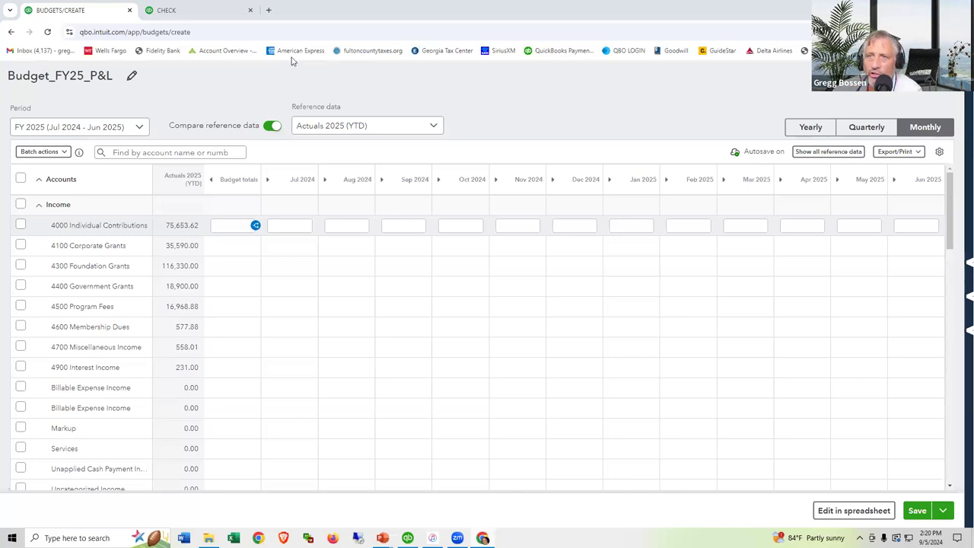
# - Leave the check in the second browser tab and open the custom report Budget vs. Actuals 24-25 BY YEAR for review
pyautogui.click(196, 10)
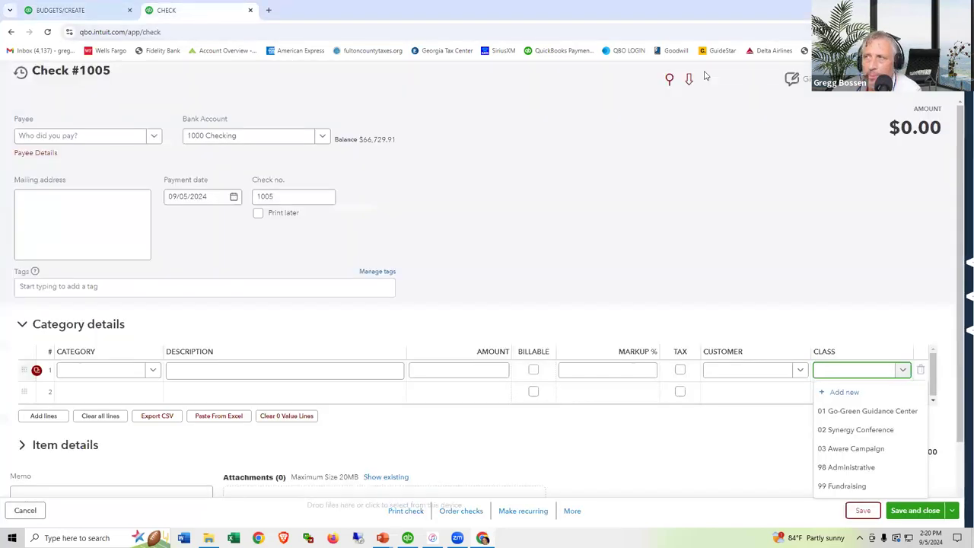
pyautogui.hotkey('alt', 'Left')
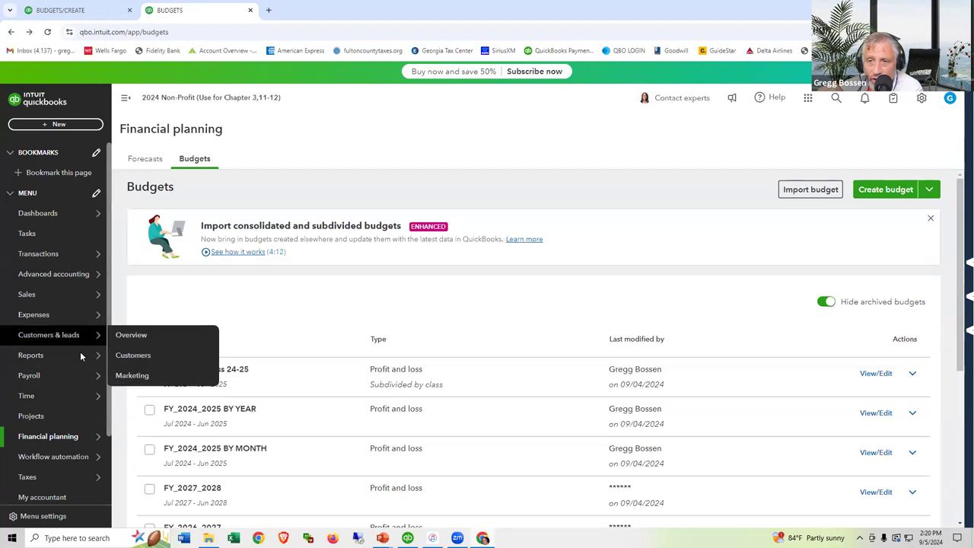
pyautogui.click(115, 355)
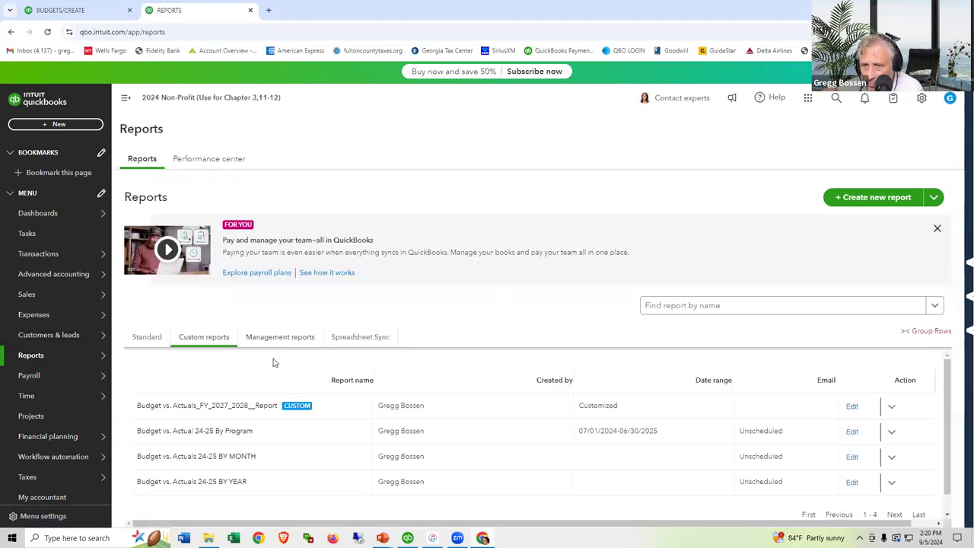
pyautogui.scroll(-1, 275, 362)
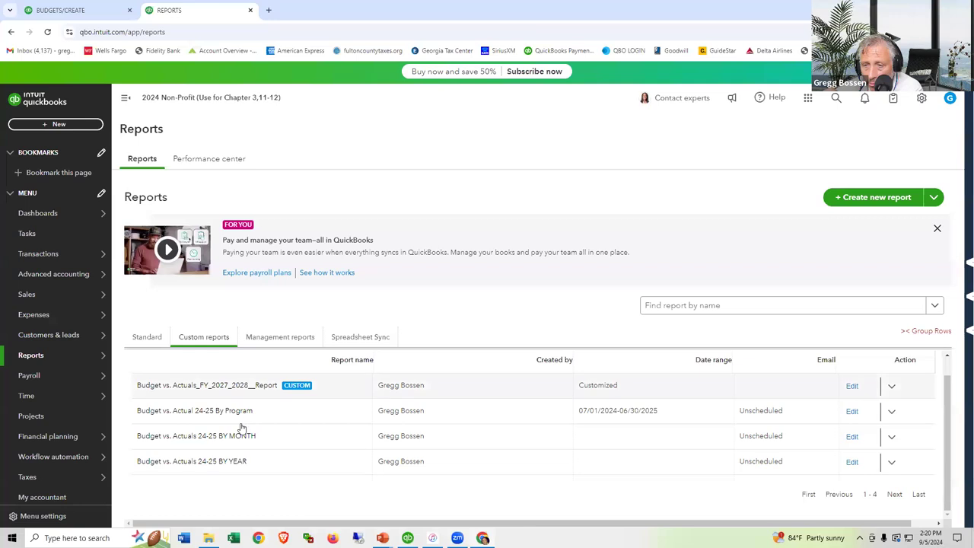
pyautogui.click(203, 462)
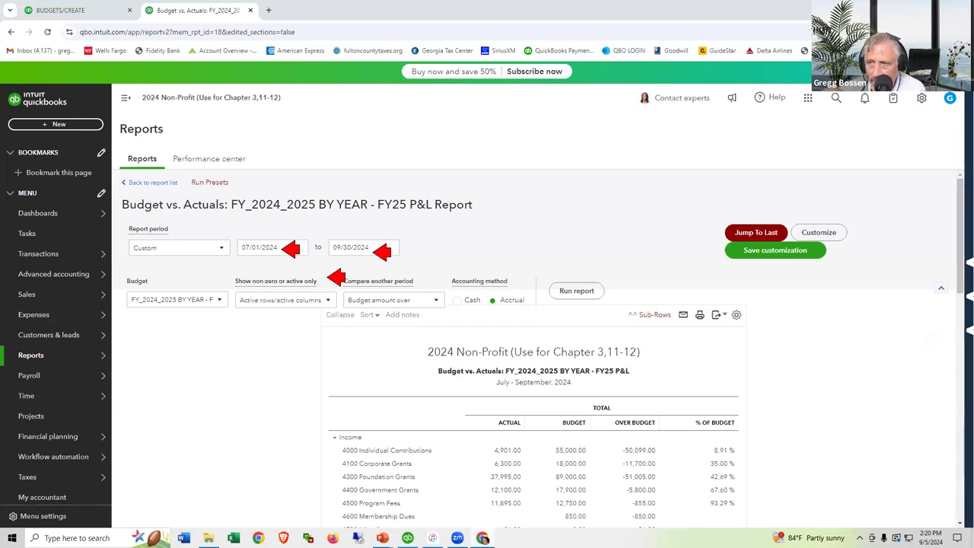
pyautogui.scroll(-2, 567, 292)
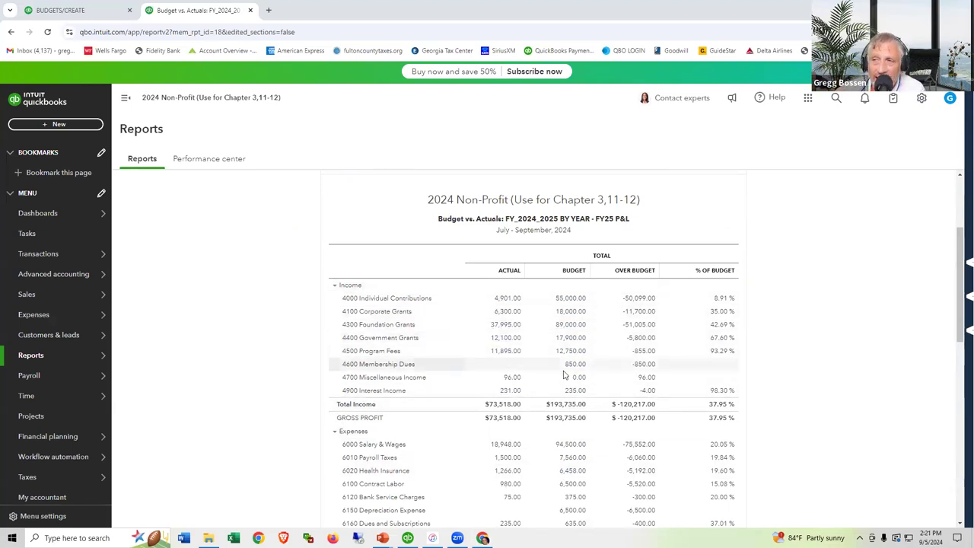
pyautogui.scroll(3, 564, 374)
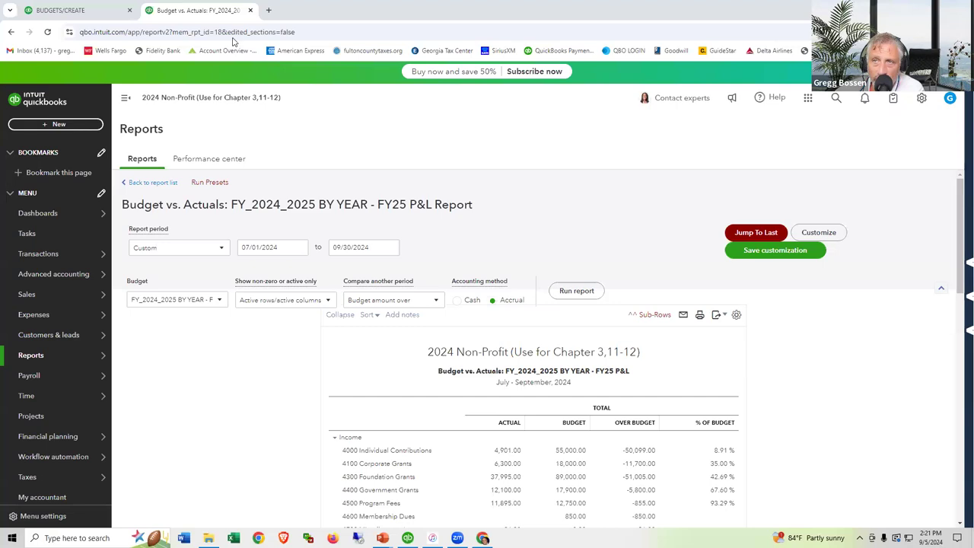
# - Duplicate the report's browser tab and open the custom report Budget vs. Actuals 24-25 BY MONTH in the copy
pyautogui.rightClick(191, 18)
pyautogui.press('Escape')
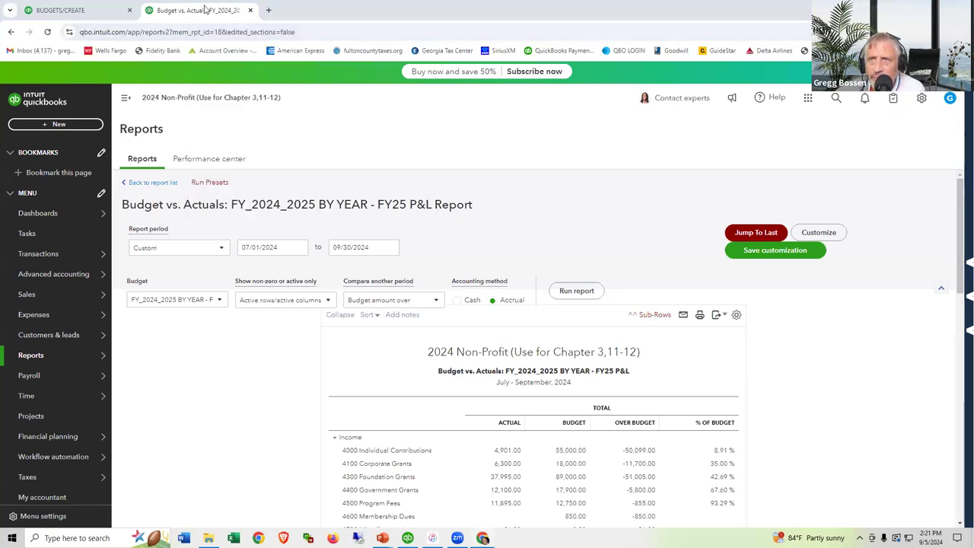
pyautogui.rightClick(205, 14)
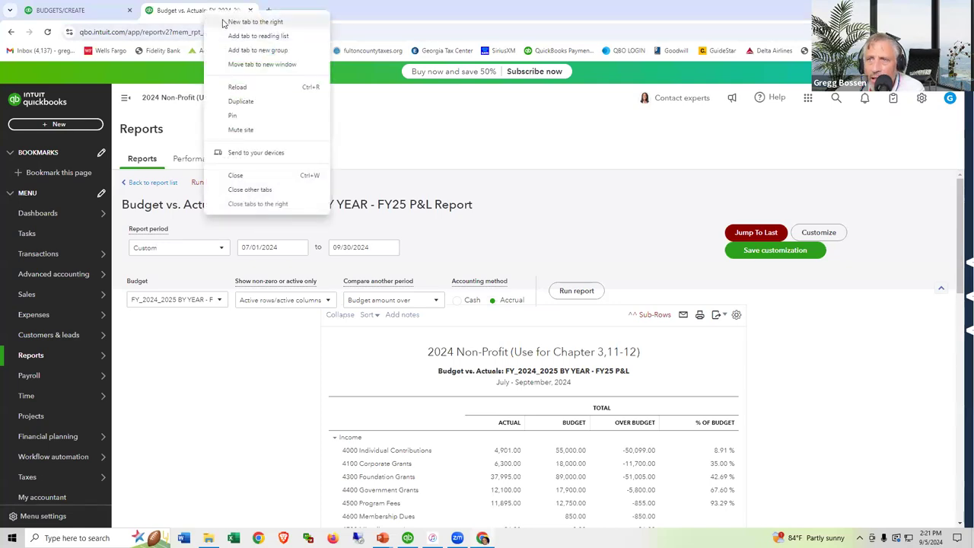
pyautogui.click(239, 104)
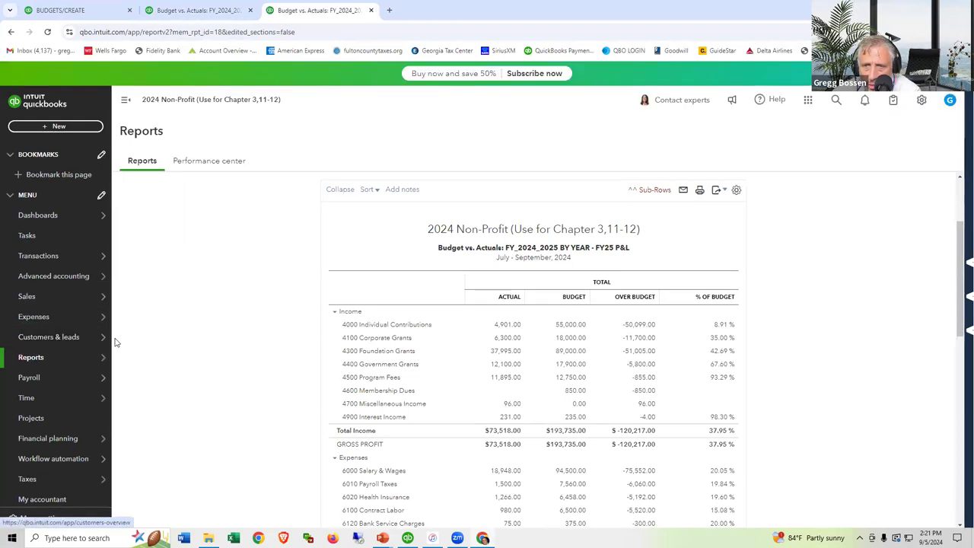
pyautogui.moveTo(63, 357)
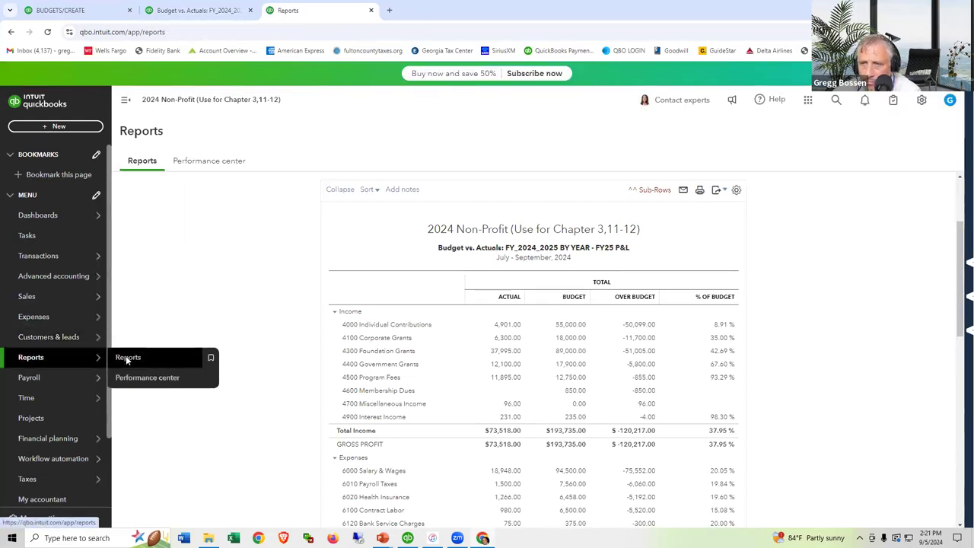
pyautogui.click(127, 359)
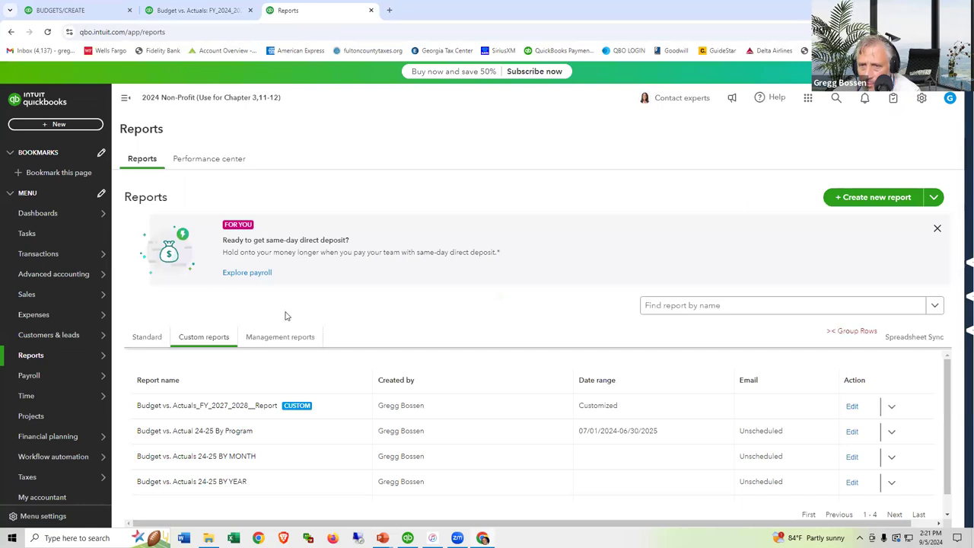
pyautogui.click(202, 456)
pyautogui.scroll(-2, 282, 334)
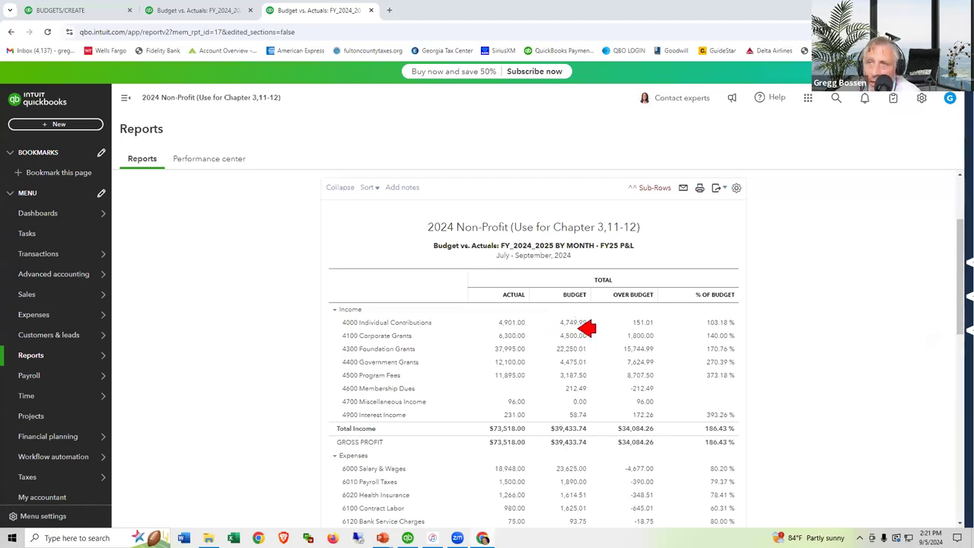
# - Return to the BY YEAR report and examine its actual, budget and % of budget columns for July - September 2024
pyautogui.click(196, 10)
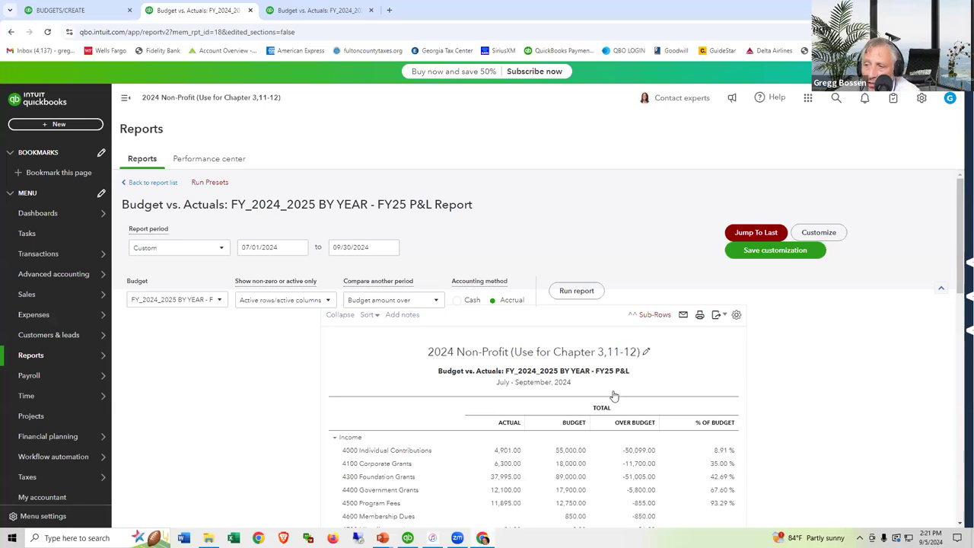
pyautogui.scroll(-3, 611, 420)
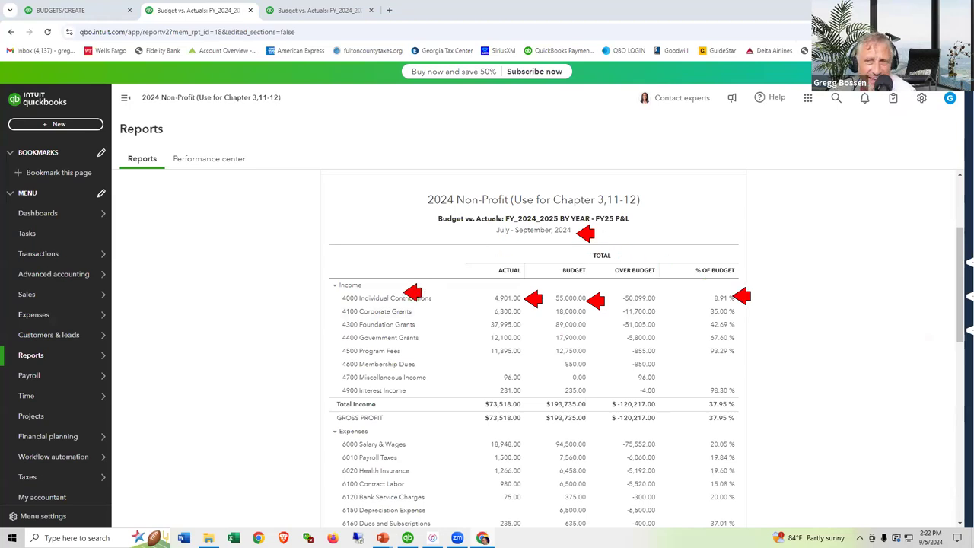
pyautogui.press('Escape')
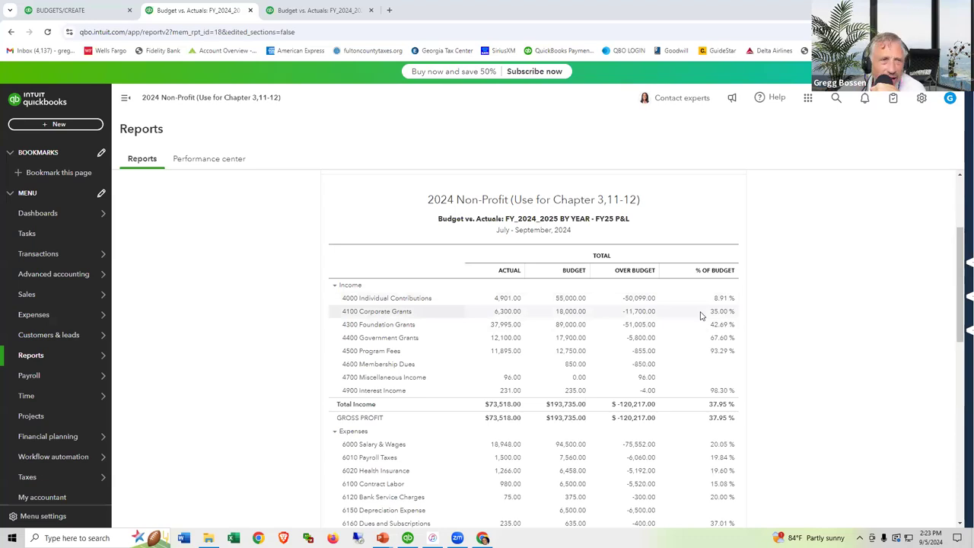
pyautogui.scroll(2, 700, 314)
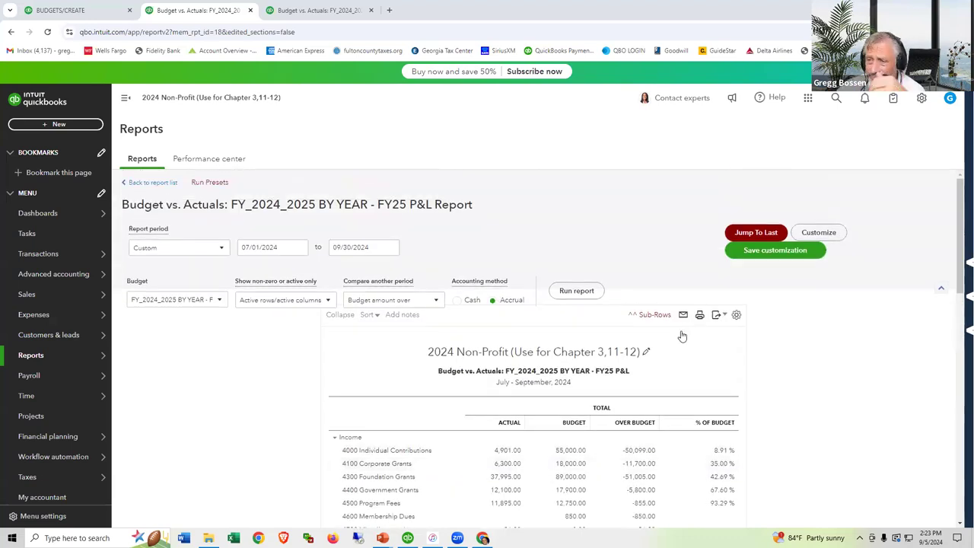
pyautogui.scroll(-1, 682, 335)
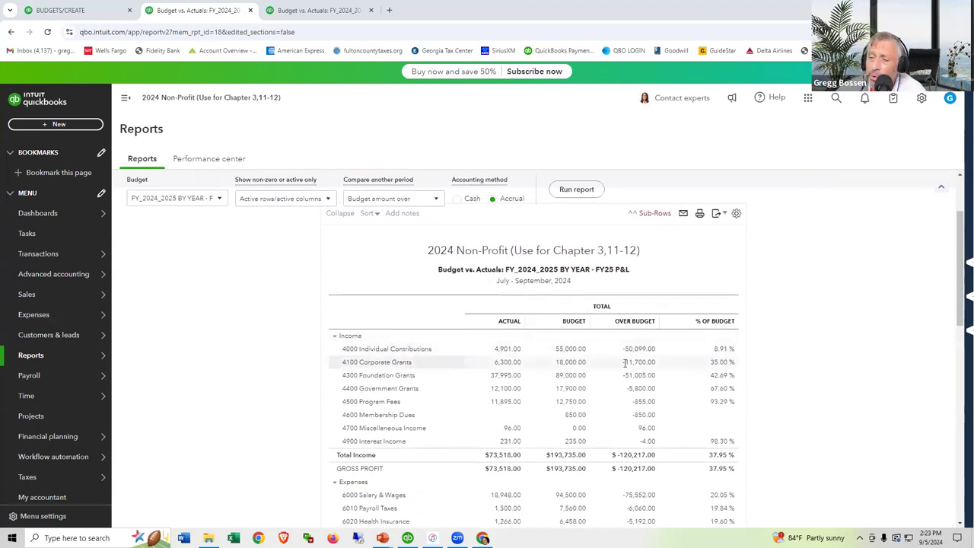
pyautogui.scroll(1, 607, 366)
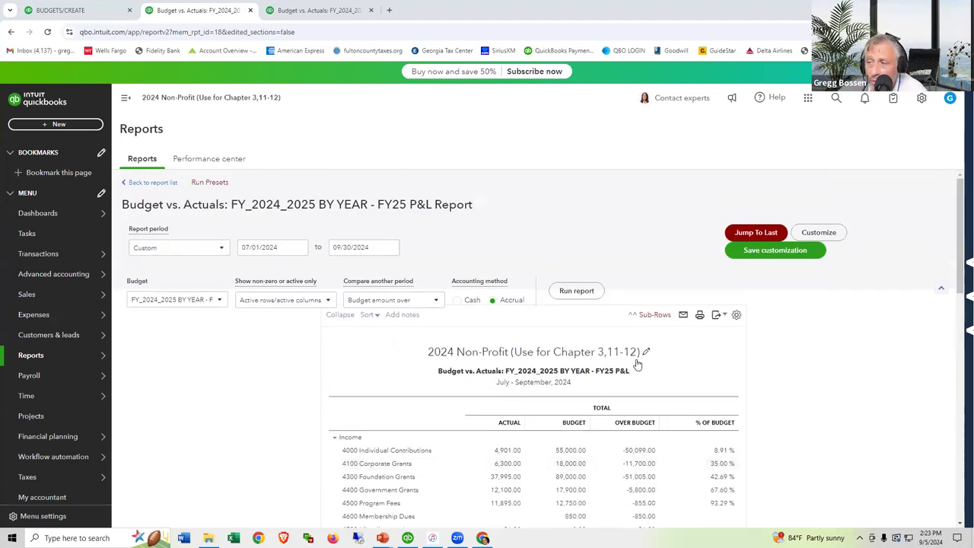
# - Export the BY YEAR report to Excel and enable editing in the resulting workbook
pyautogui.click(715, 316)
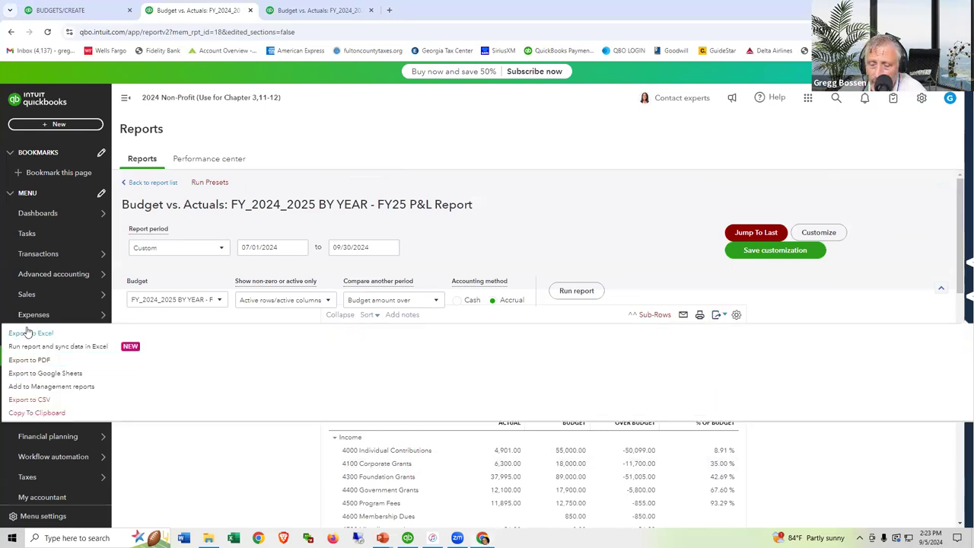
pyautogui.moveTo(26, 331)
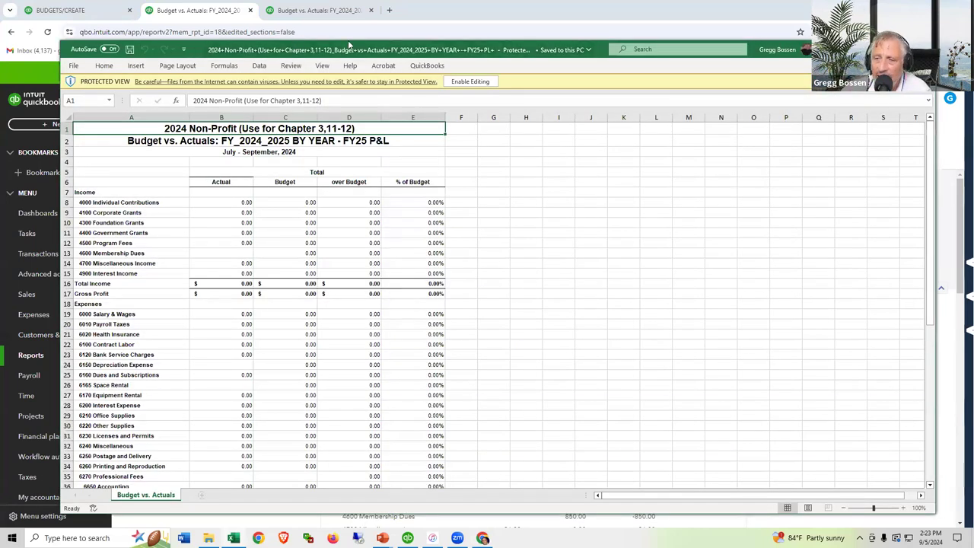
pyautogui.click(464, 81)
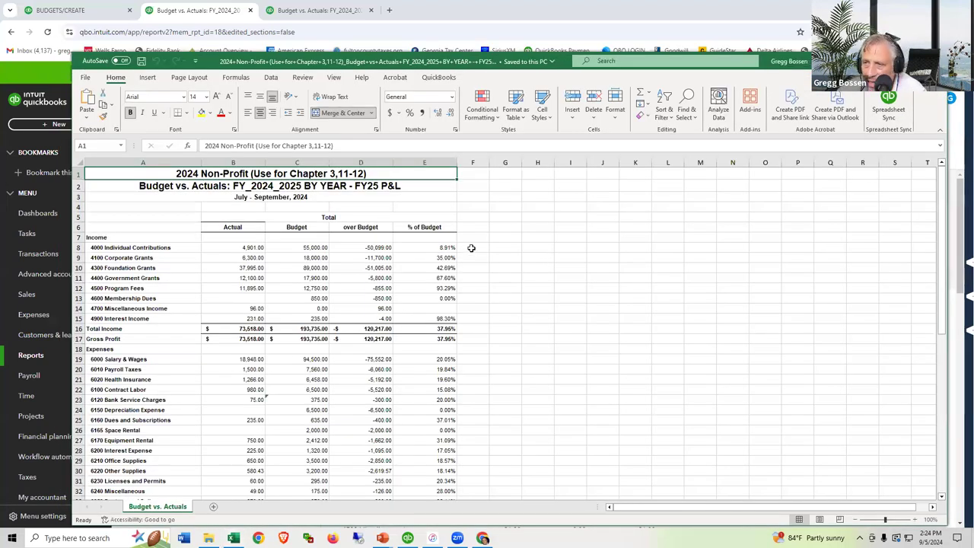
# - Change the Budget column heading in C6 to Annual Budget and enter 25% in cell E4 above the % of Budget column
pyautogui.click(293, 227)
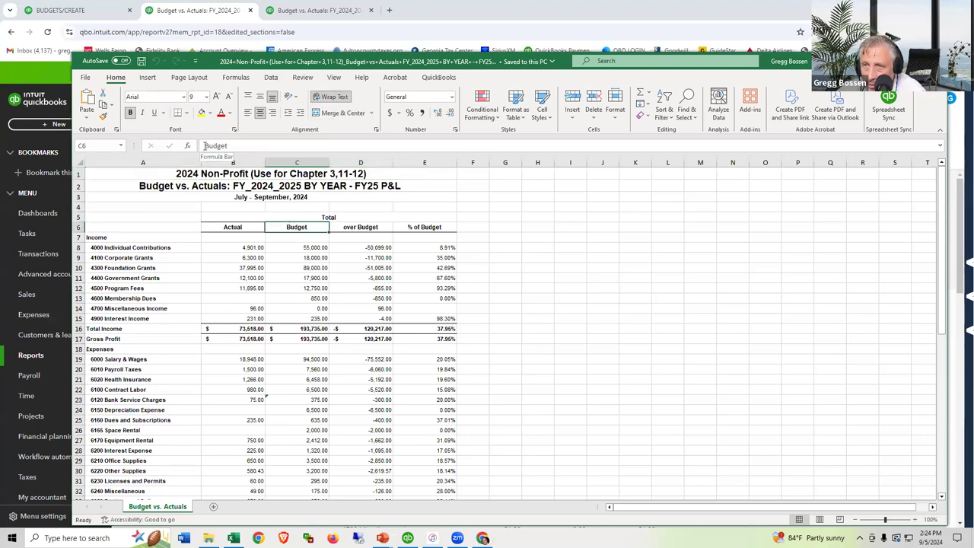
pyautogui.click(204, 145)
pyautogui.write('Annual')
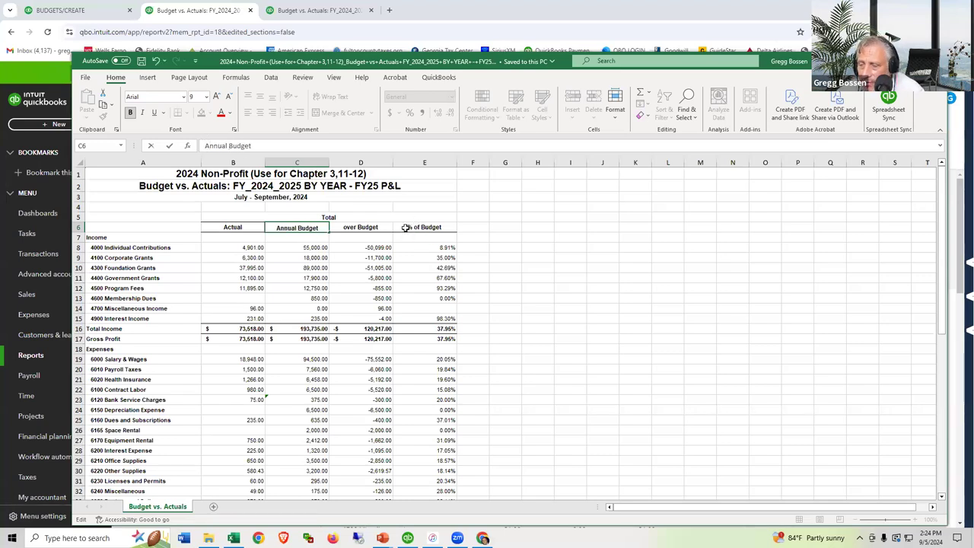
pyautogui.click(406, 227)
pyautogui.click(409, 208)
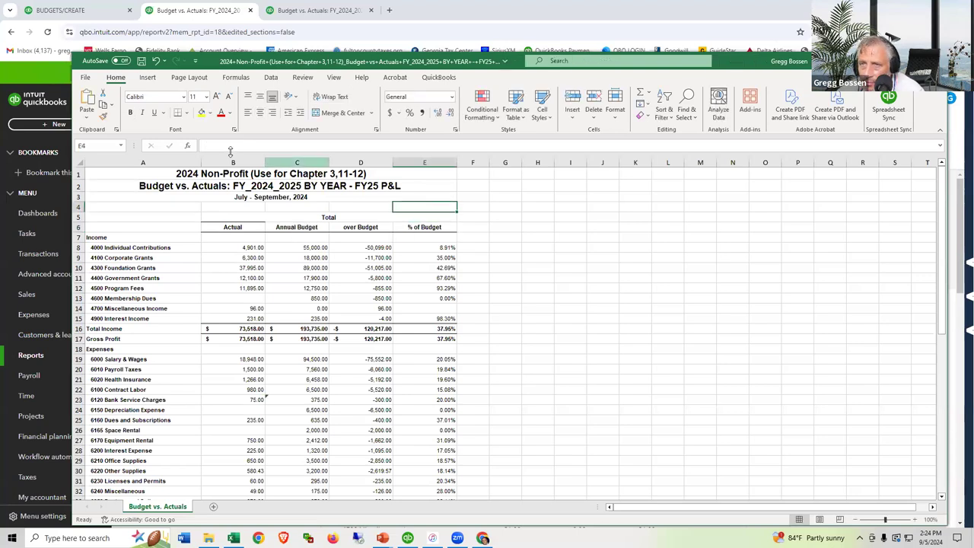
pyautogui.click(226, 146)
pyautogui.write('25%')
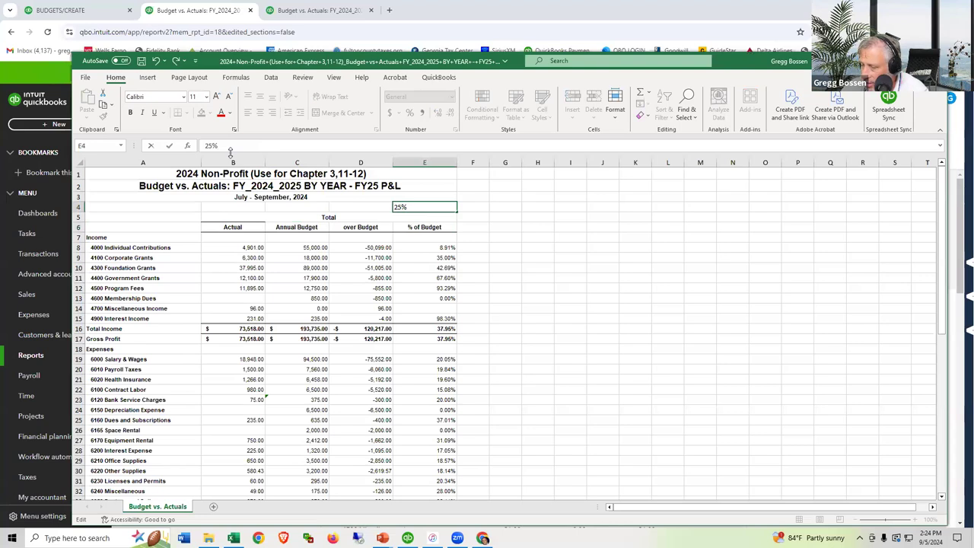
pyautogui.press('Return')
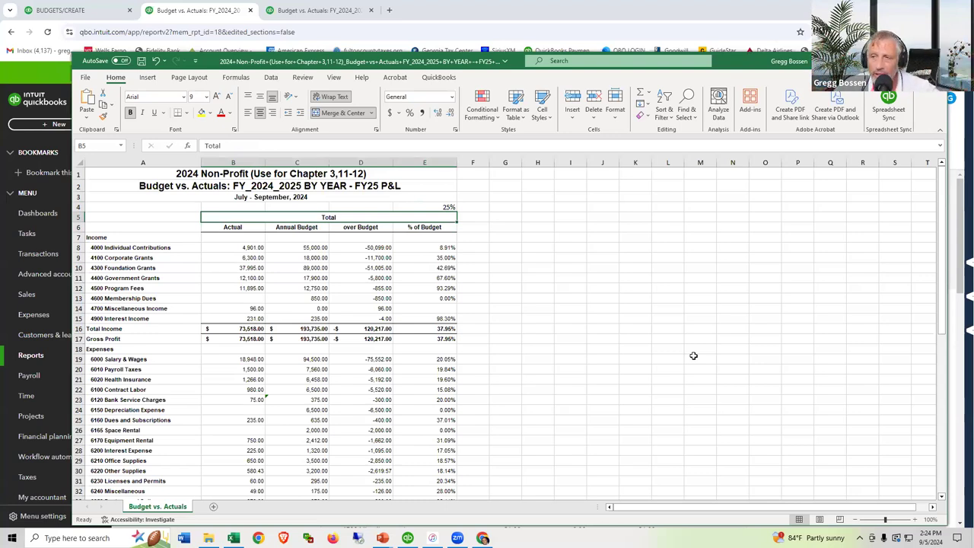
# - Add the note "Gimme a break! Wait till Dec!" in F8 beside the 4000 Individual Contributions row
pyautogui.click(477, 248)
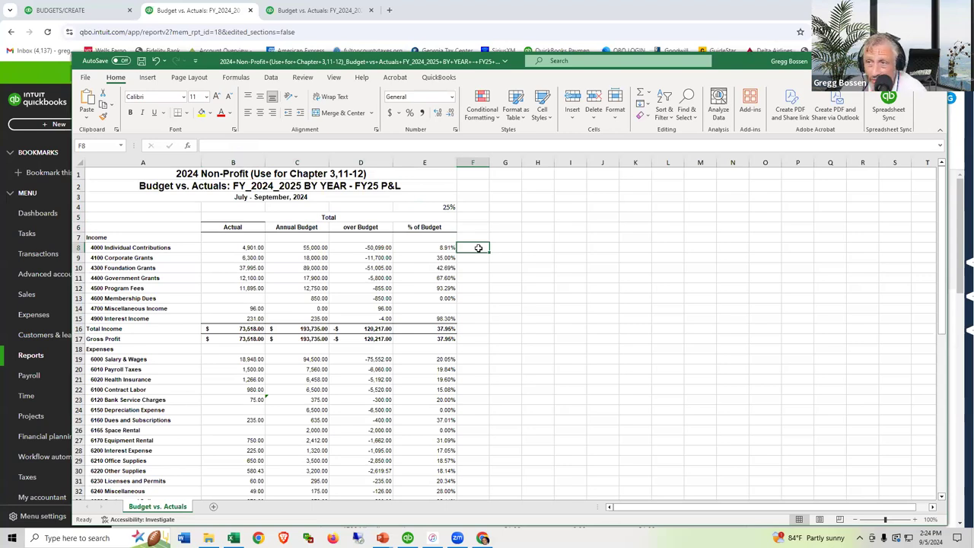
pyautogui.write('Gimme a break! Wait till')
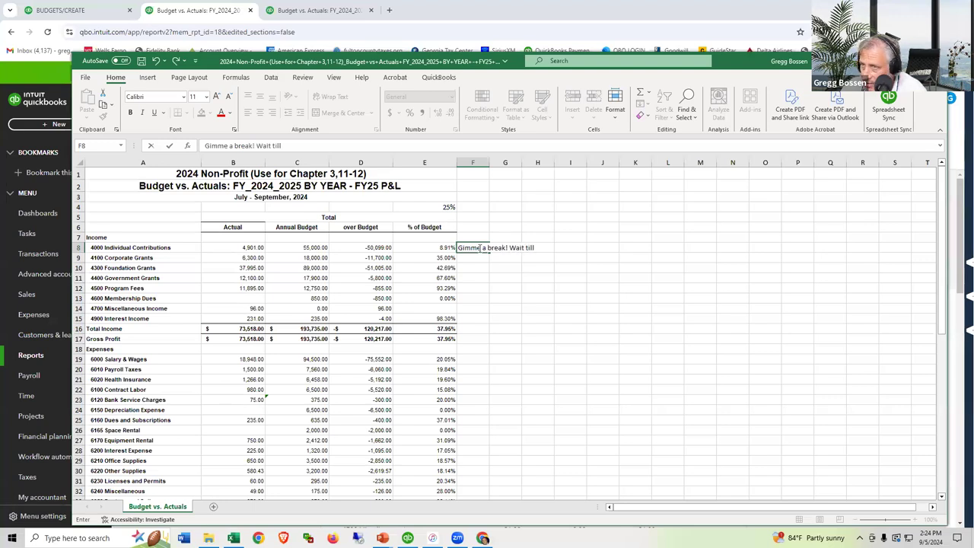
pyautogui.write(' Dec')
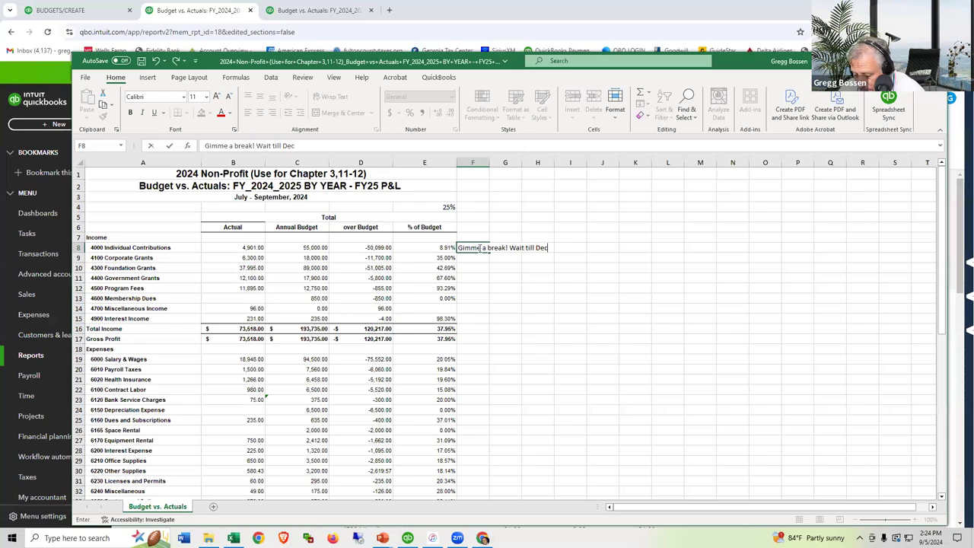
pyautogui.write('!')
pyautogui.press('Return')
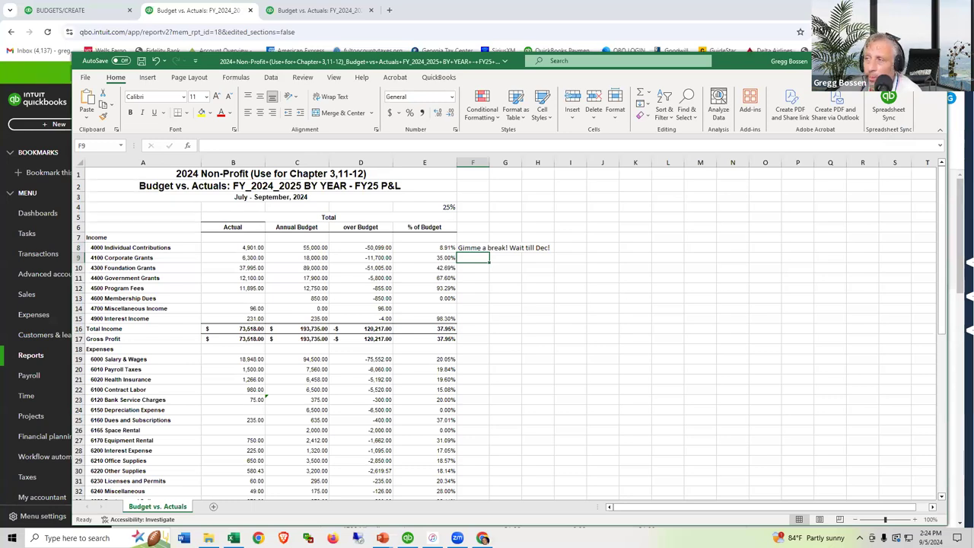
# - Close the Excel workbook without saving and switch to the Budget vs. Actuals BY MONTH report in the browser
pyautogui.hotkey('alt', 'F4')
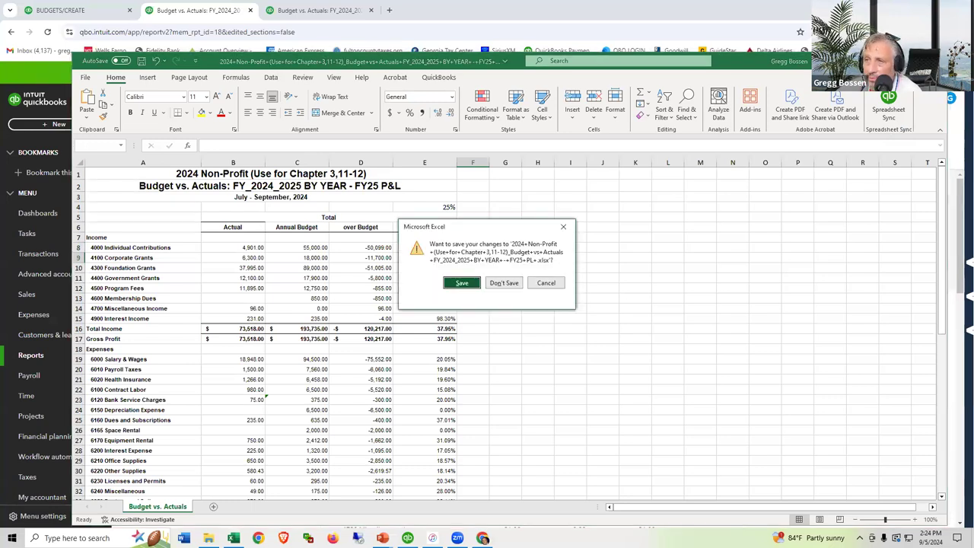
pyautogui.click(503, 282)
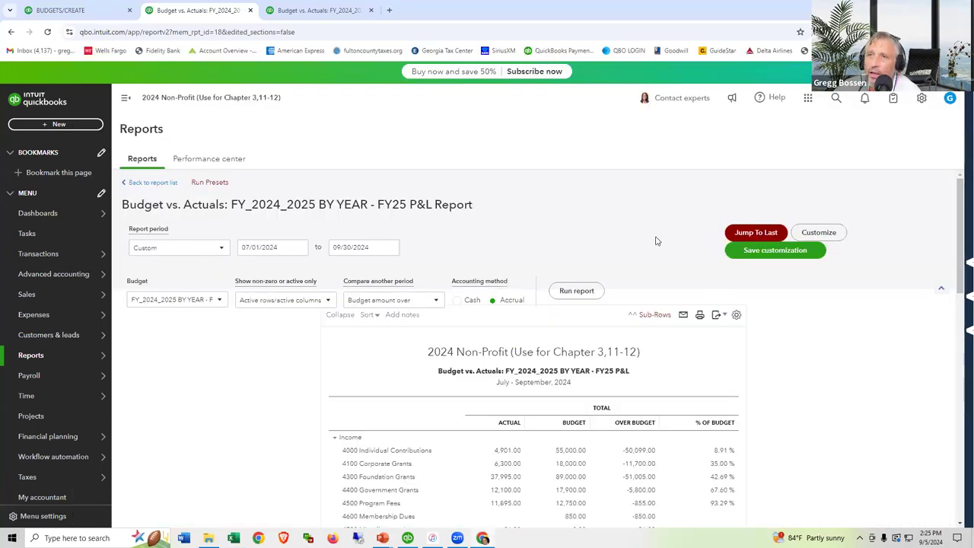
pyautogui.click(284, 11)
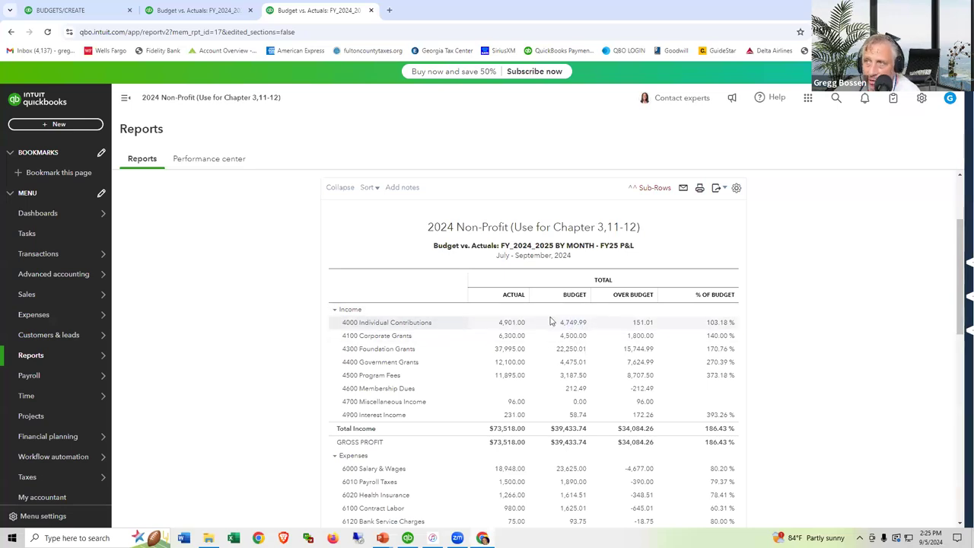
# - Duplicate the BY MONTH report's browser tab and open the Budgets list in the copy
pyautogui.rightClick(346, 13)
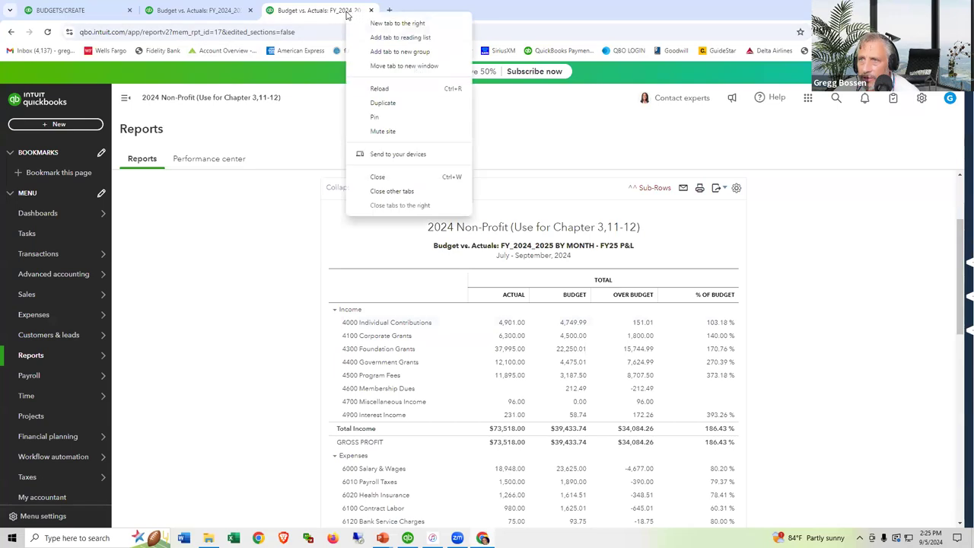
pyautogui.click(377, 102)
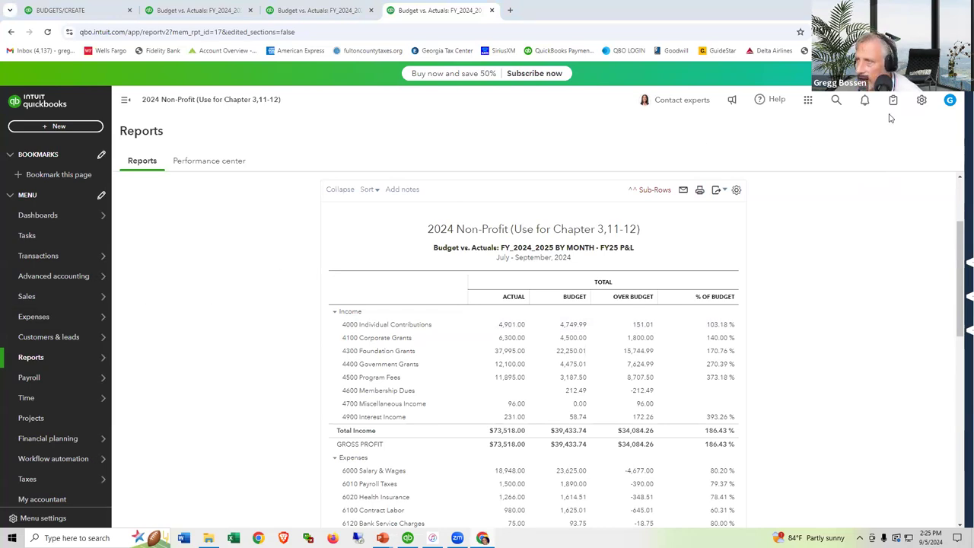
pyautogui.click(920, 101)
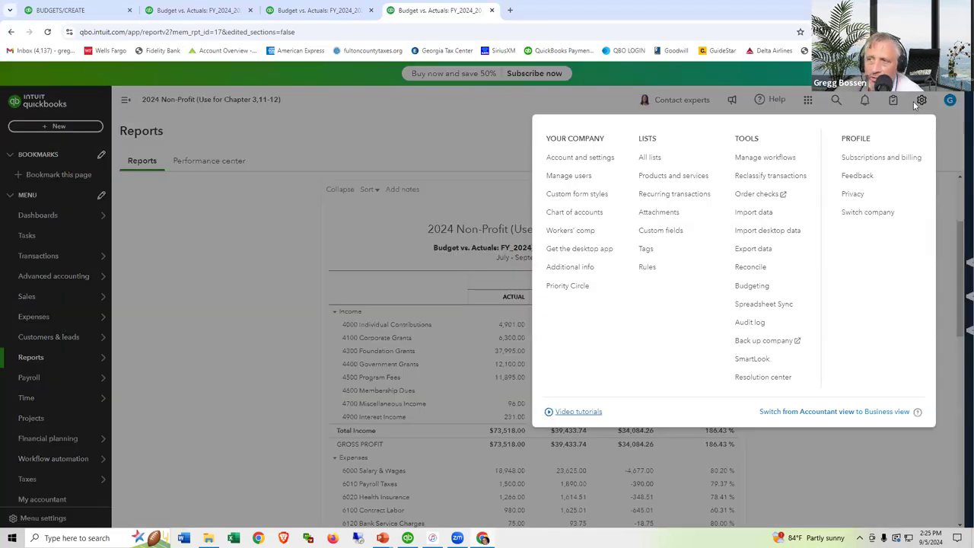
pyautogui.click(756, 286)
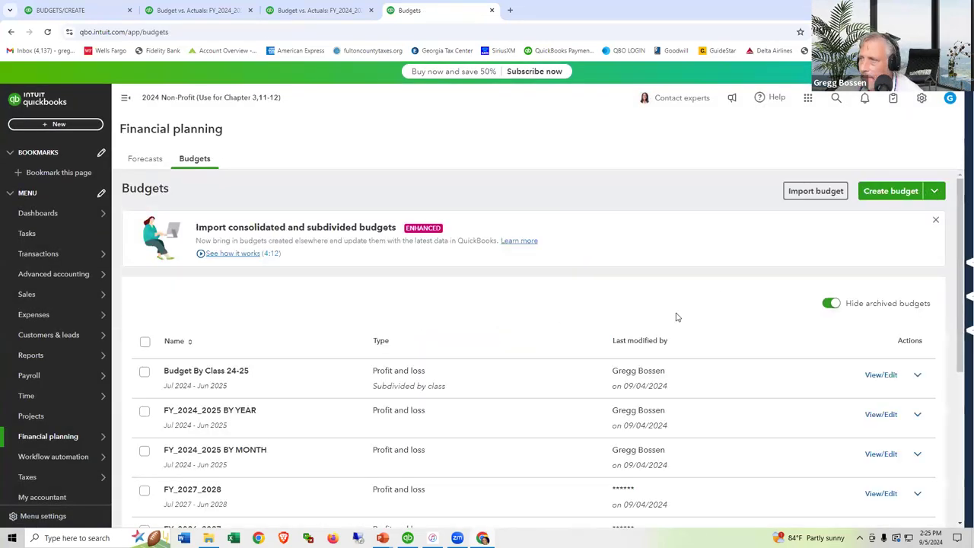
# - Start a consolidated FY 2026 profit and loss budget without pre-filled data and turn off reference data comparison
pyautogui.click(875, 194)
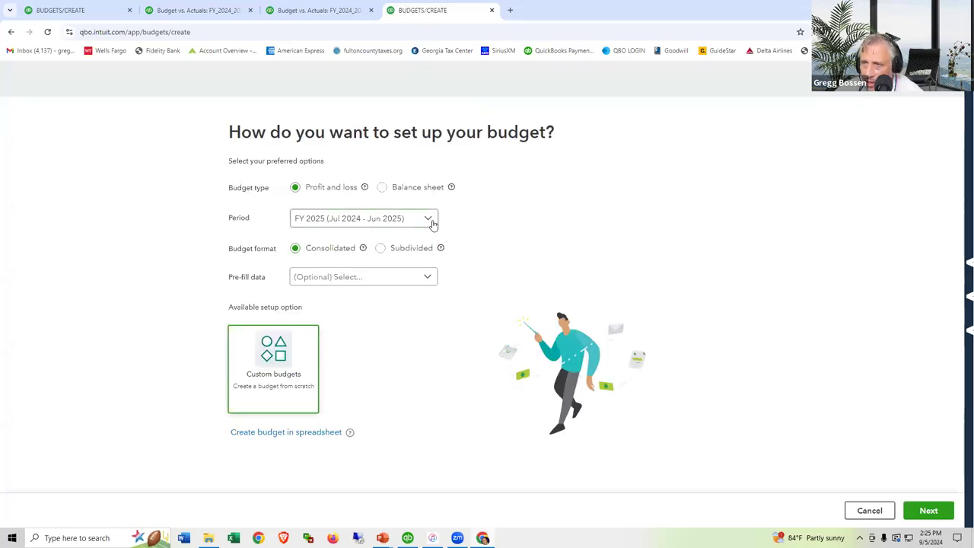
pyautogui.click(430, 220)
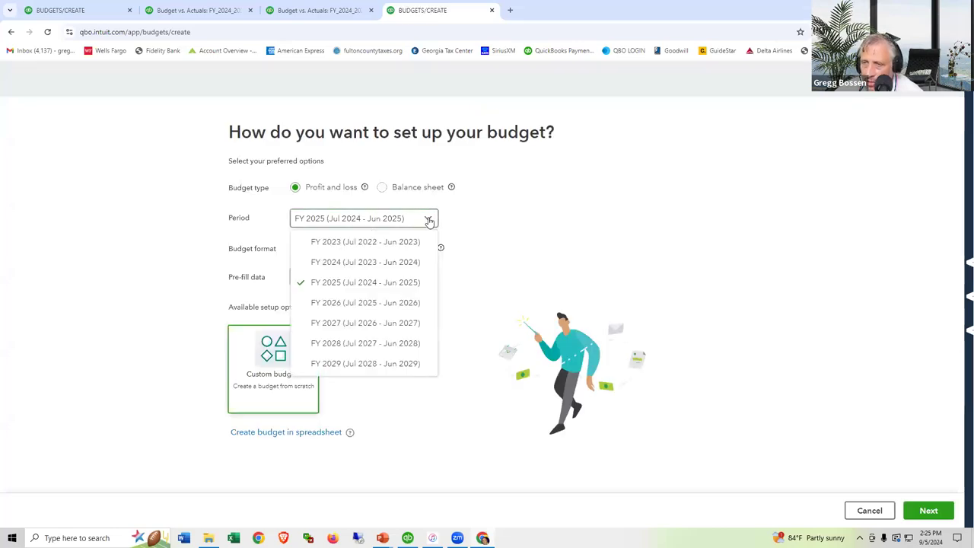
pyautogui.click(397, 307)
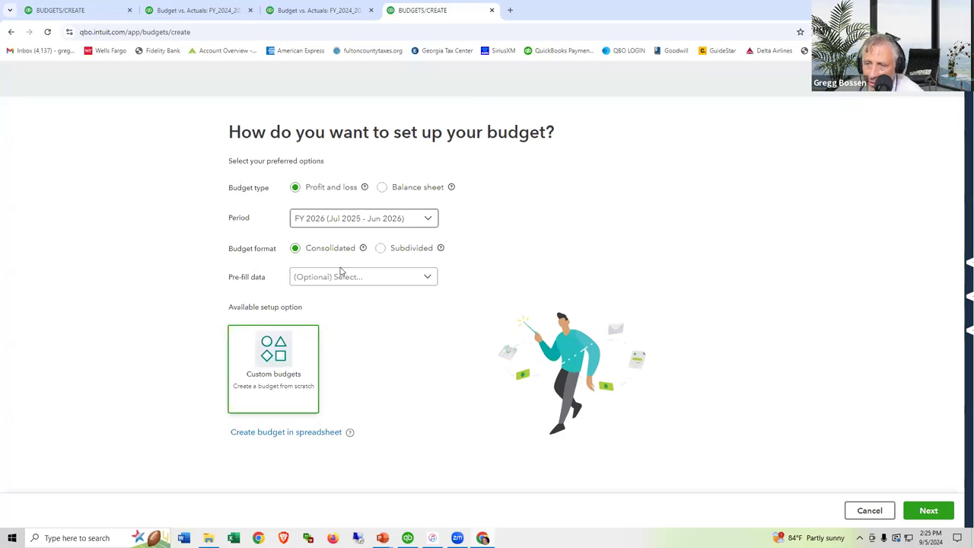
pyautogui.click(913, 513)
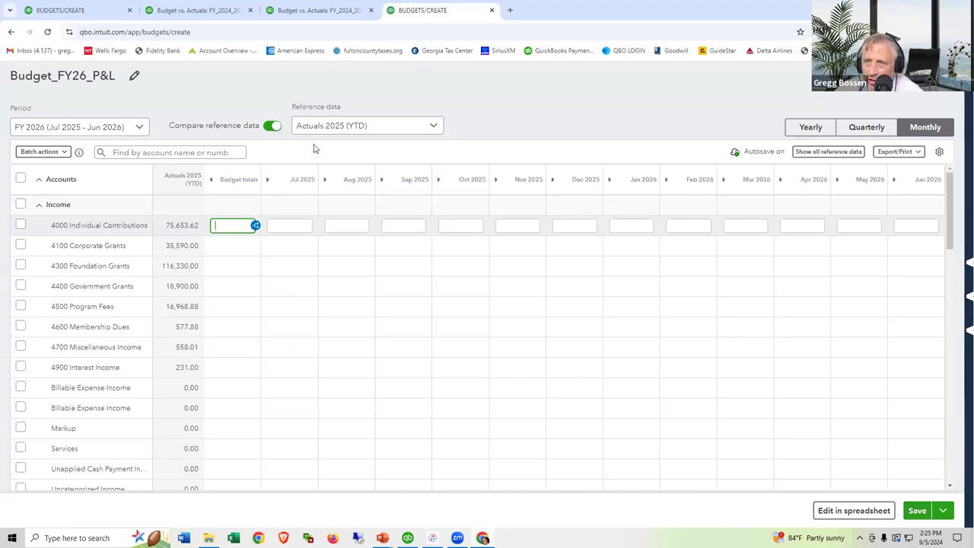
pyautogui.click(272, 126)
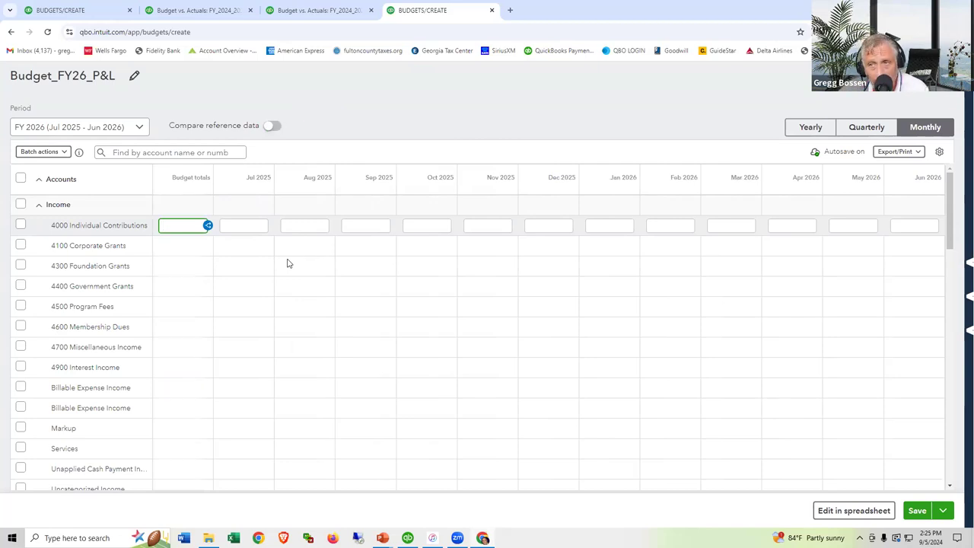
# - Enter 4000, 5000 and 6000 for July to September 2025 in 4000 Individual Contributions, and close the budget without saving
pyautogui.click(247, 227)
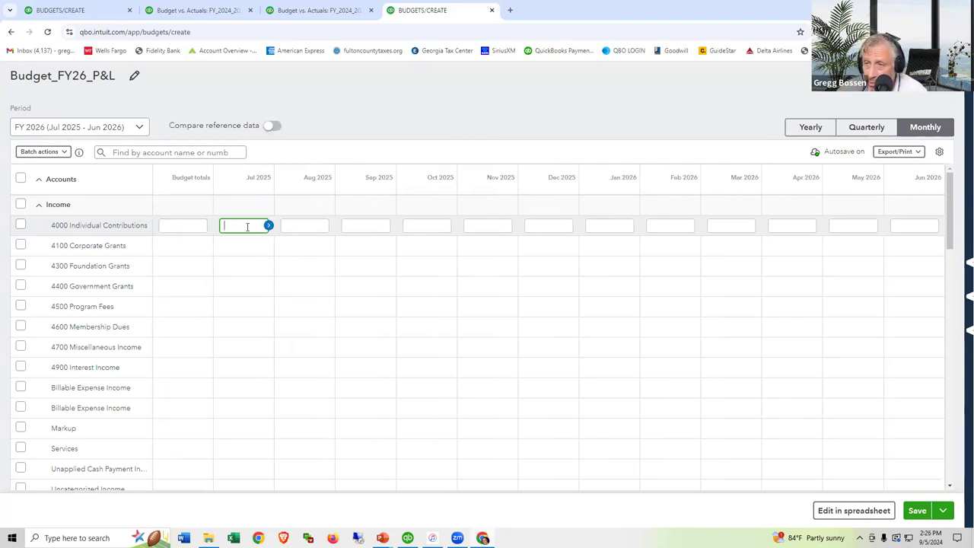
pyautogui.write('4000')
pyautogui.click(288, 227)
pyautogui.write('400')
pyautogui.click(360, 225)
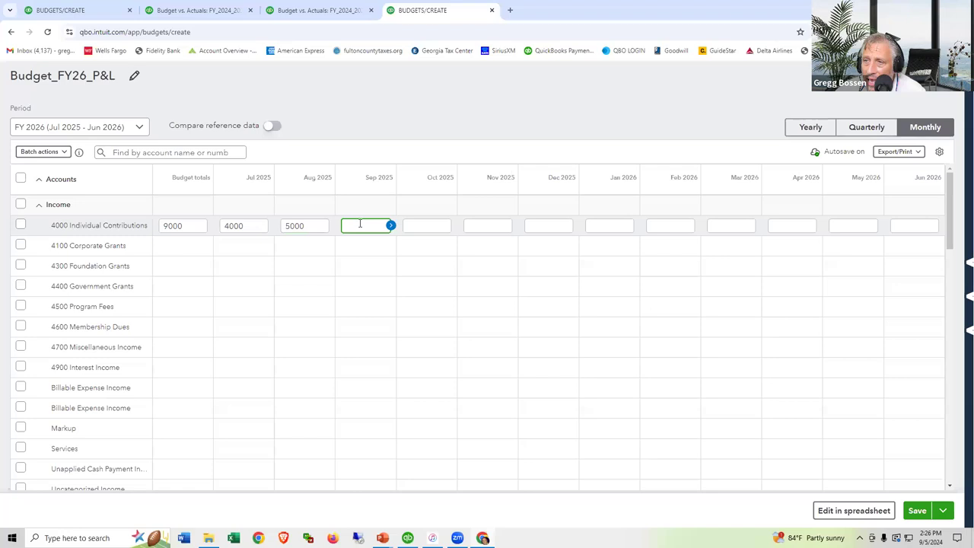
pyautogui.write('6000')
pyautogui.press('Tab')
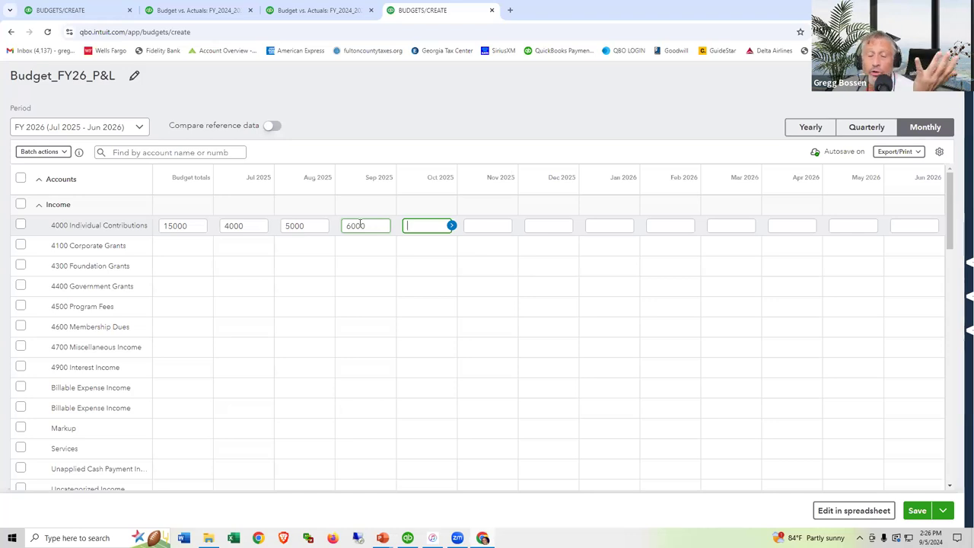
pyautogui.click(951, 75)
pyautogui.click(514, 346)
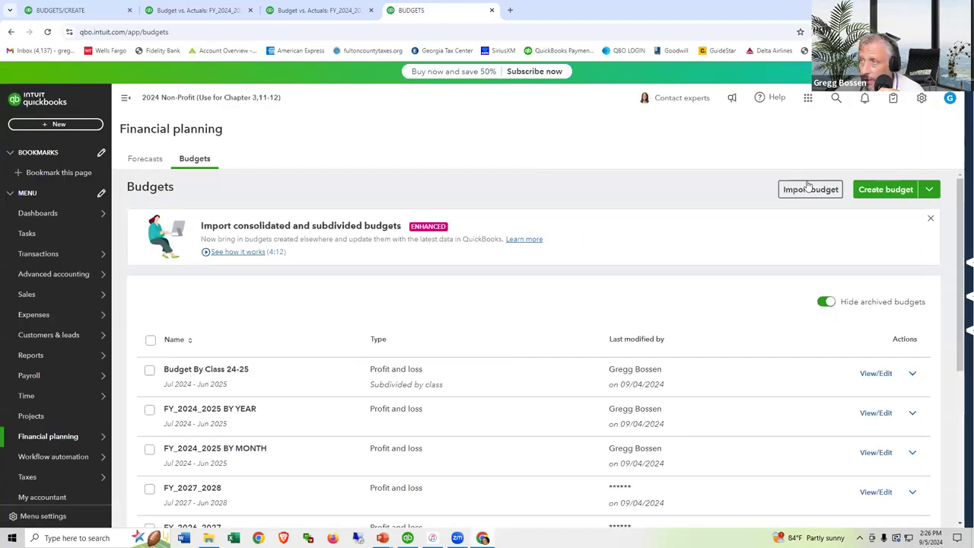
# - Create and save a consolidated FY 2025 profit and loss budget pre-filled with Actuals 2024
pyautogui.click(875, 189)
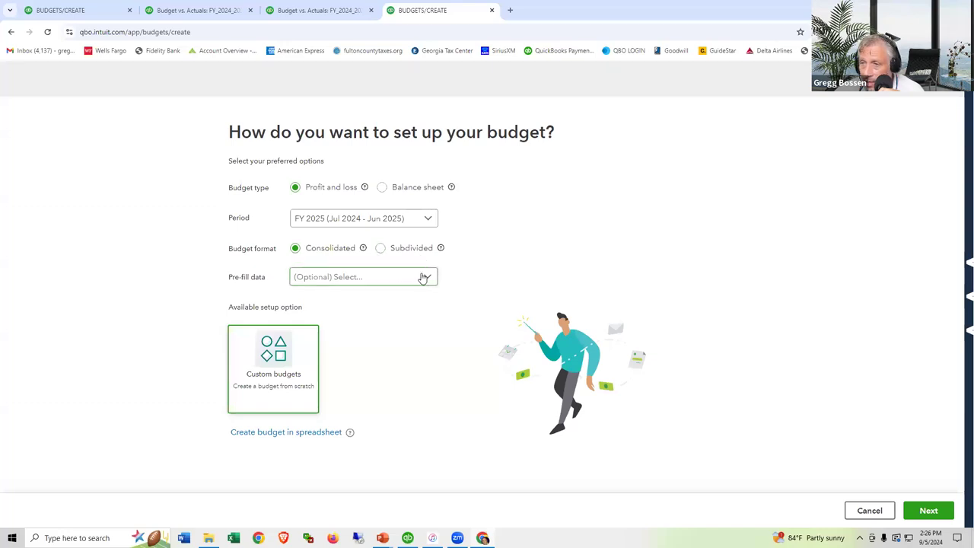
pyautogui.click(423, 278)
pyautogui.click(383, 300)
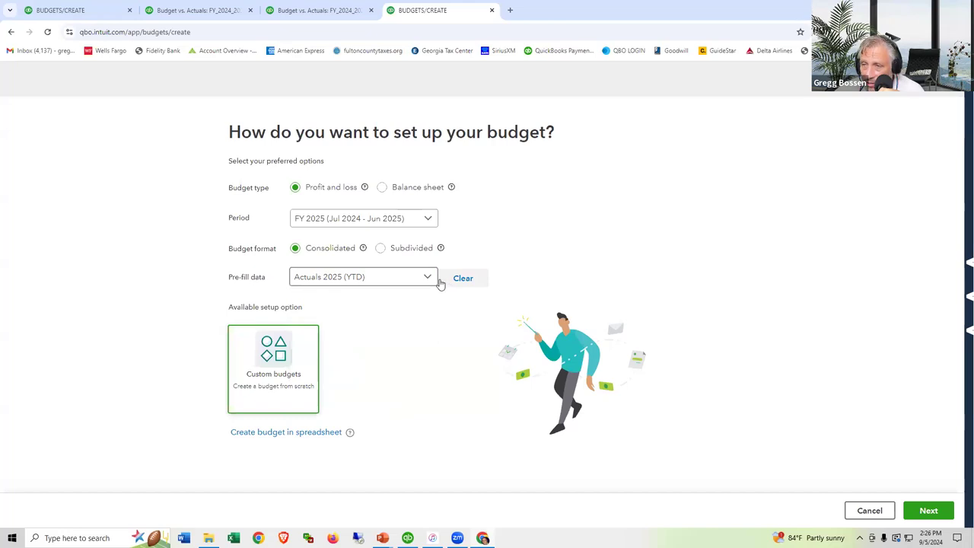
pyautogui.click(429, 280)
pyautogui.click(391, 318)
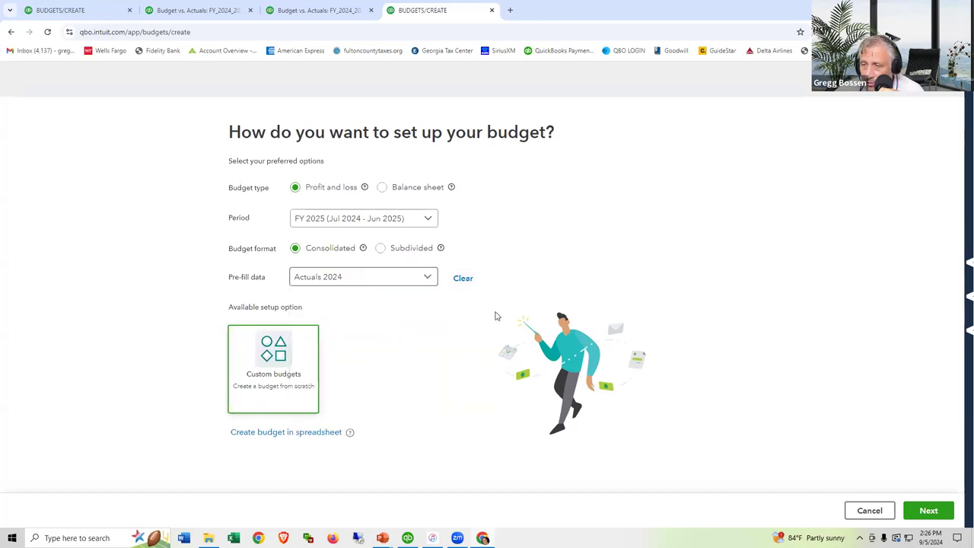
pyautogui.click(922, 510)
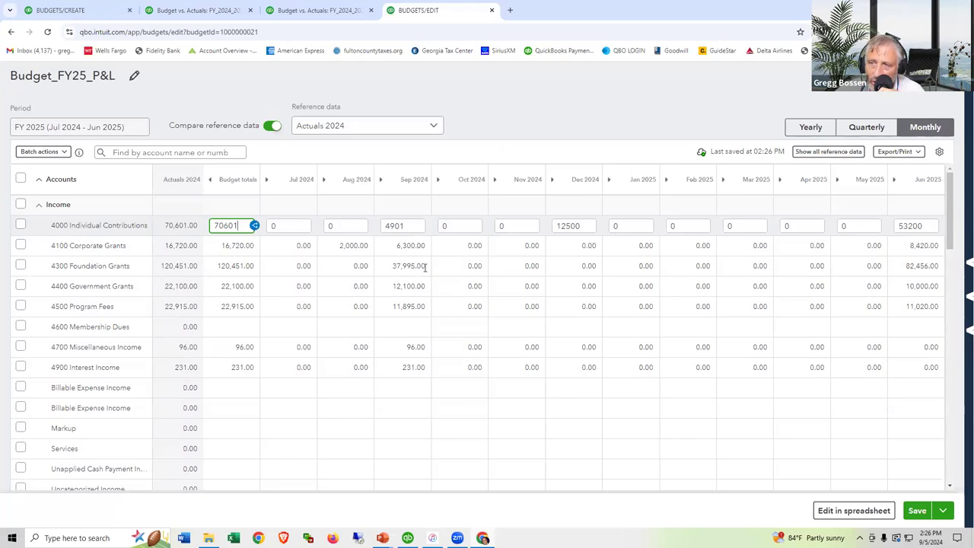
pyautogui.click(917, 510)
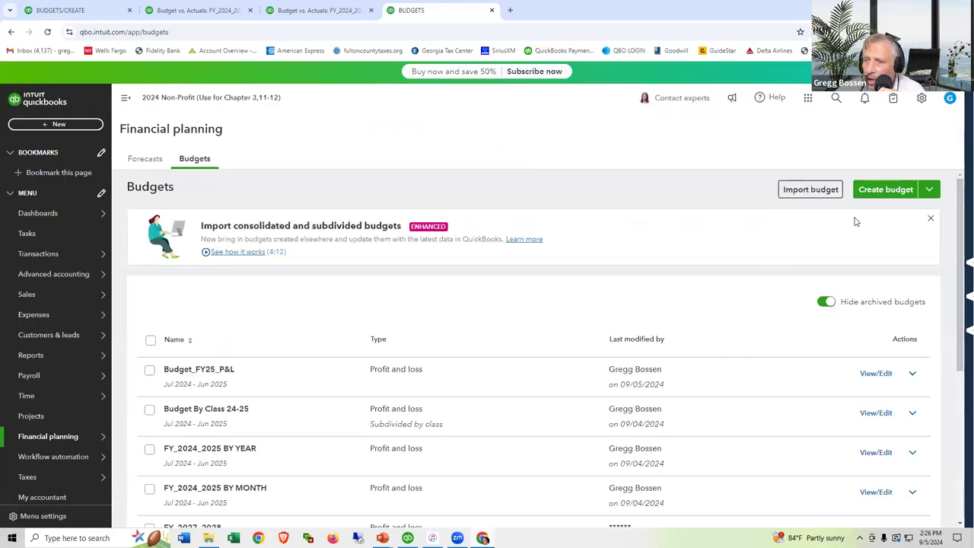
# - Examine the period choices for duplicating the FY_2023_2024 budget, and leave without duplicating it
pyautogui.scroll(-2, 654, 472)
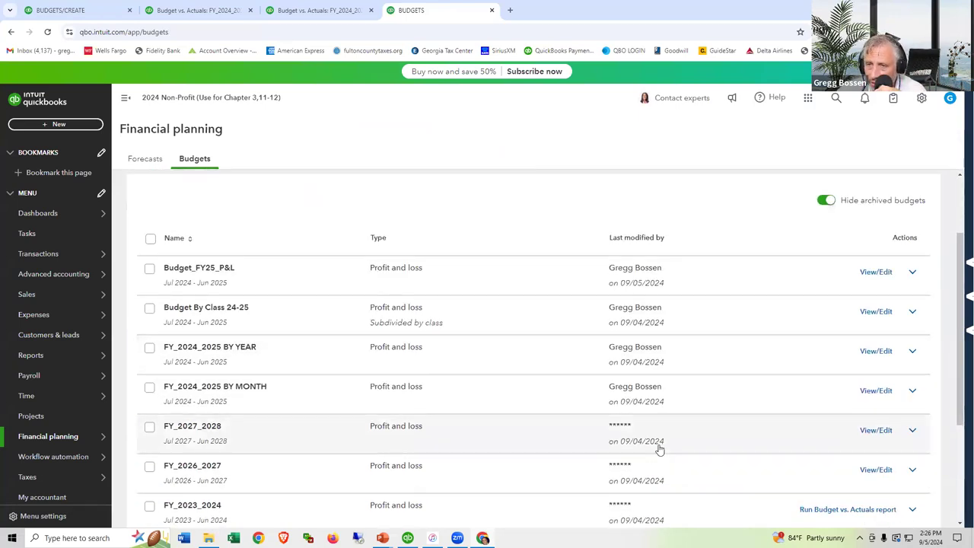
pyautogui.scroll(-1, 659, 450)
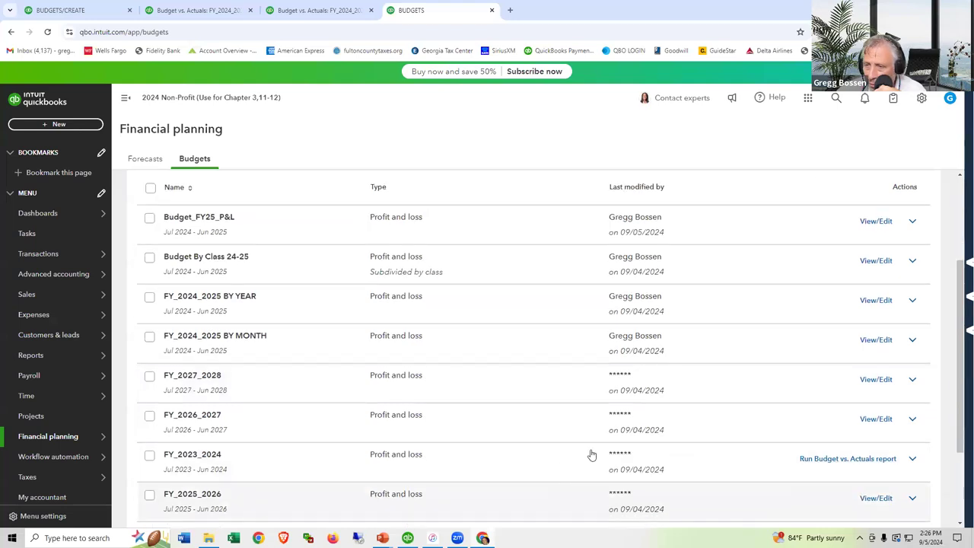
pyautogui.click(912, 462)
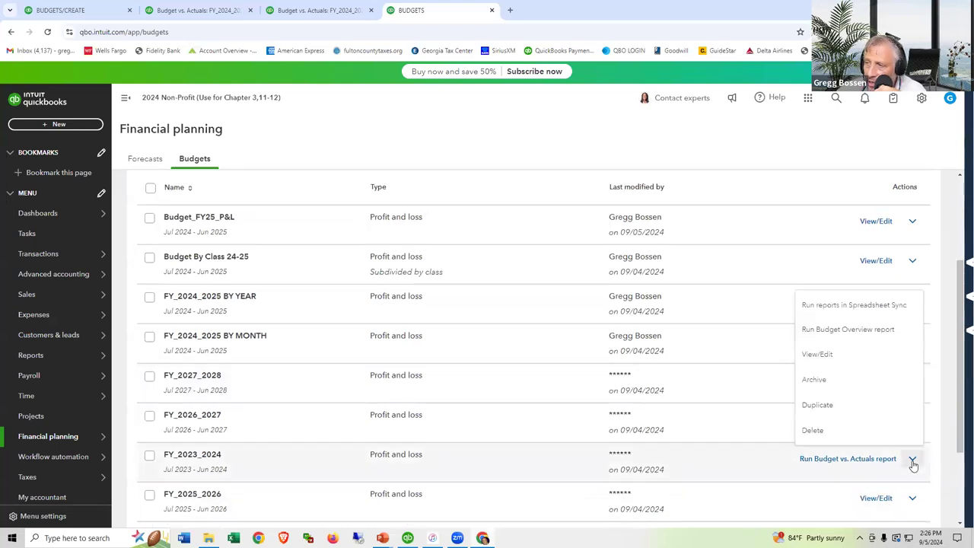
pyautogui.click(849, 414)
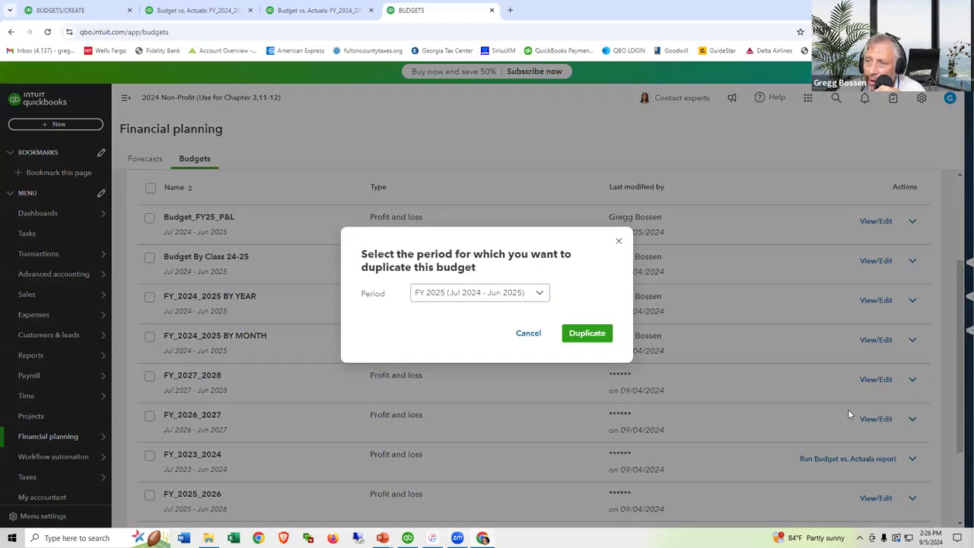
pyautogui.click(541, 294)
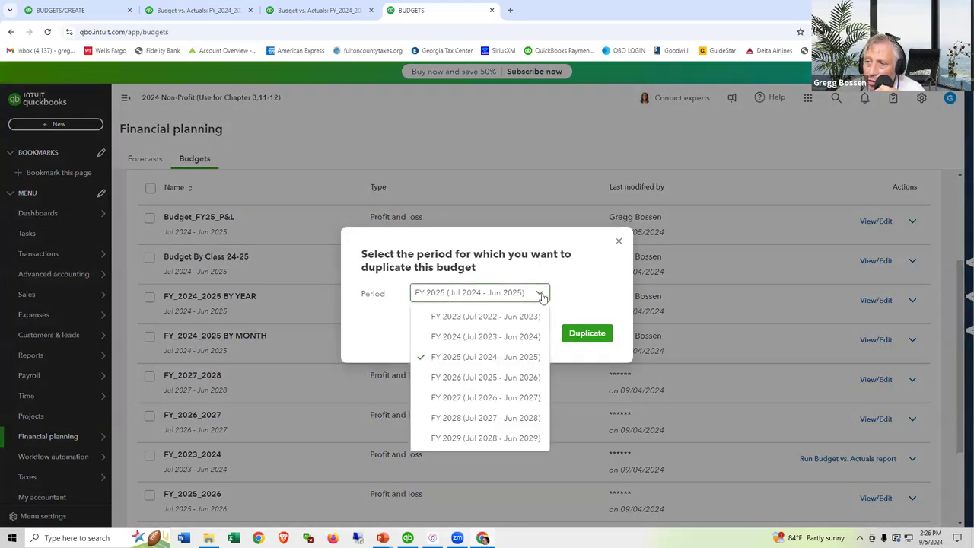
pyautogui.click(540, 295)
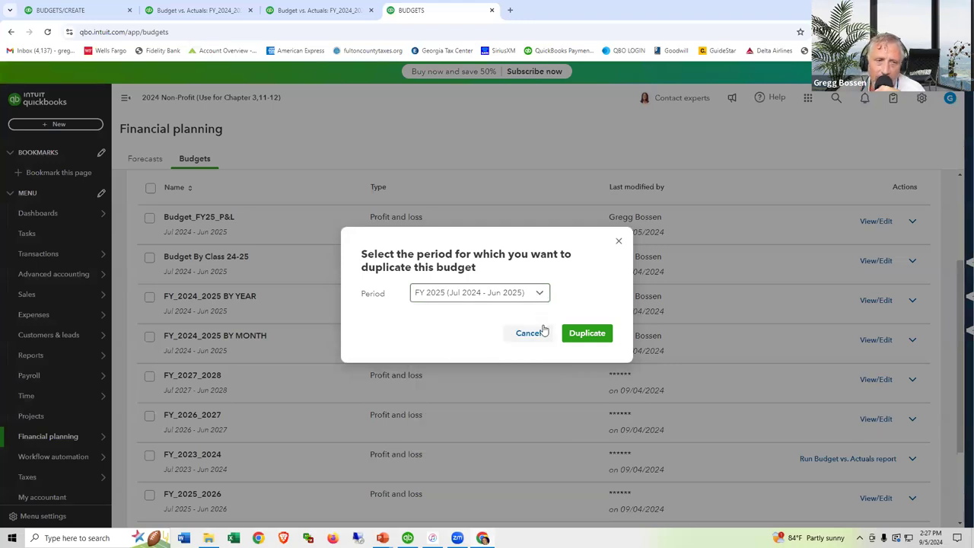
pyautogui.click(618, 242)
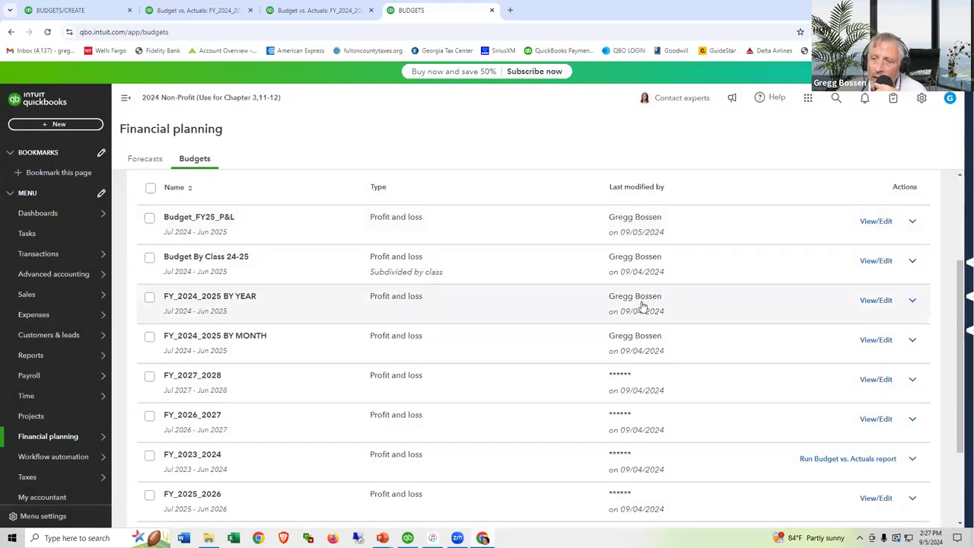
# - Start another new budget to examine its pre-fill data choices, and return to the Budgets list without selecting any
pyautogui.scroll(1, 677, 376)
pyautogui.scroll(3, 677, 376)
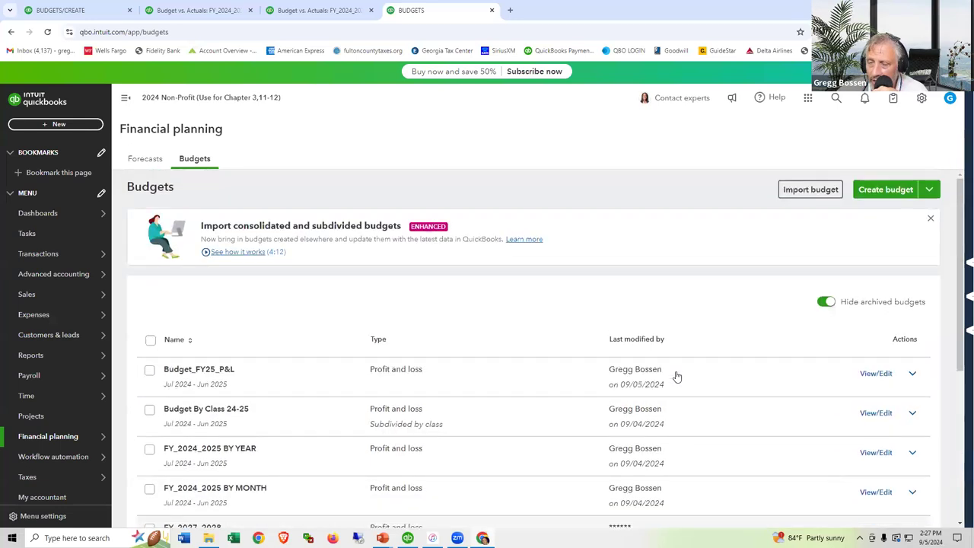
pyautogui.click(886, 189)
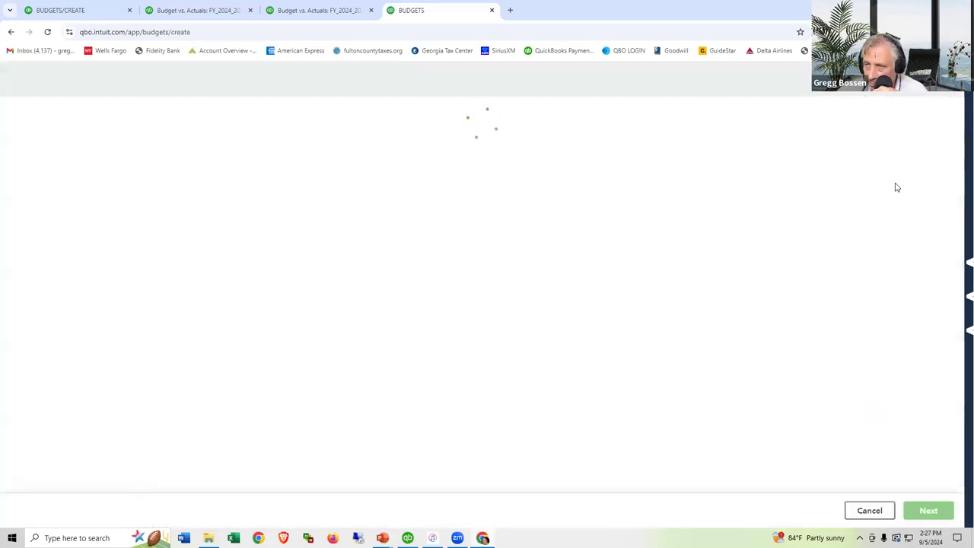
pyautogui.click(427, 275)
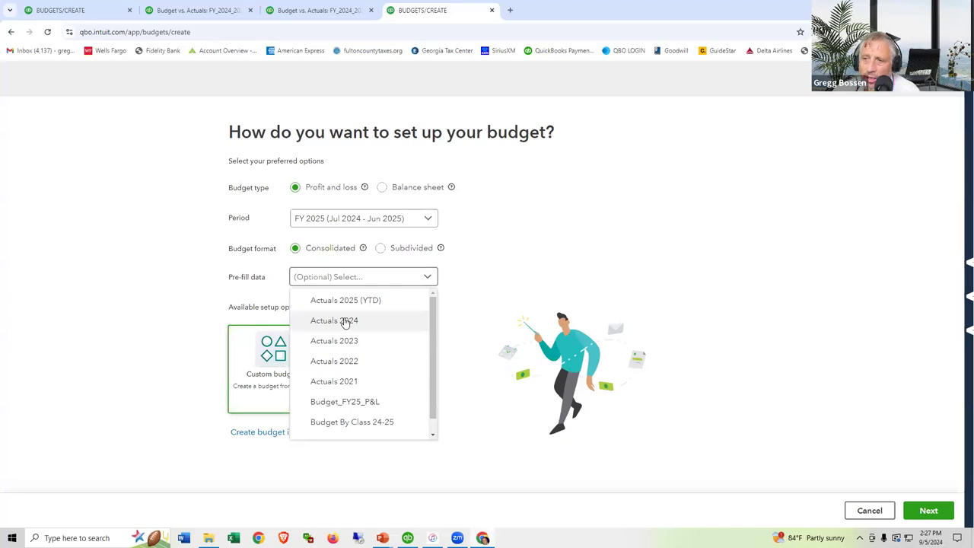
pyautogui.click(578, 278)
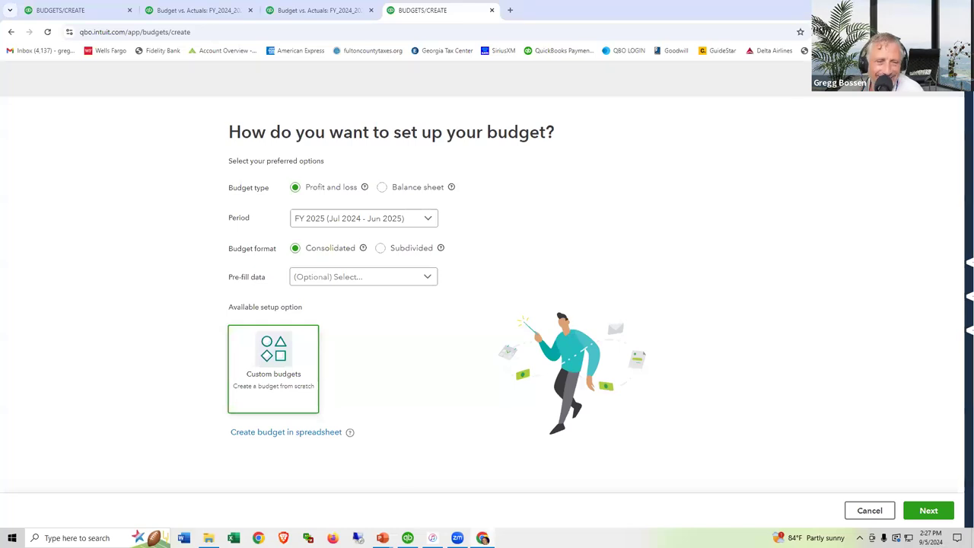
pyautogui.click(11, 32)
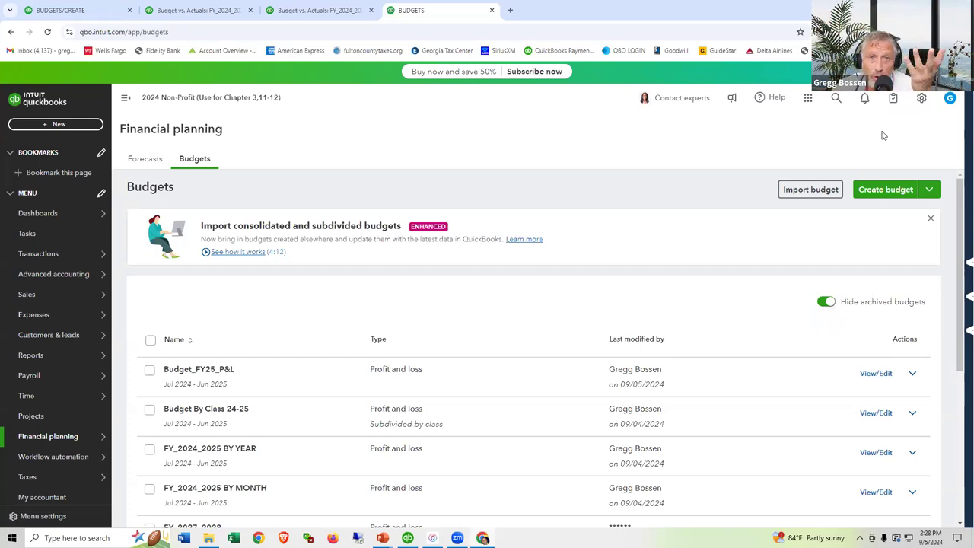
# - Start a blank consolidated FY 2025 profit and loss budget with 4000, 4000 and 5000 for July to September 2024 in 4000 Individual Contributions
pyautogui.click(882, 190)
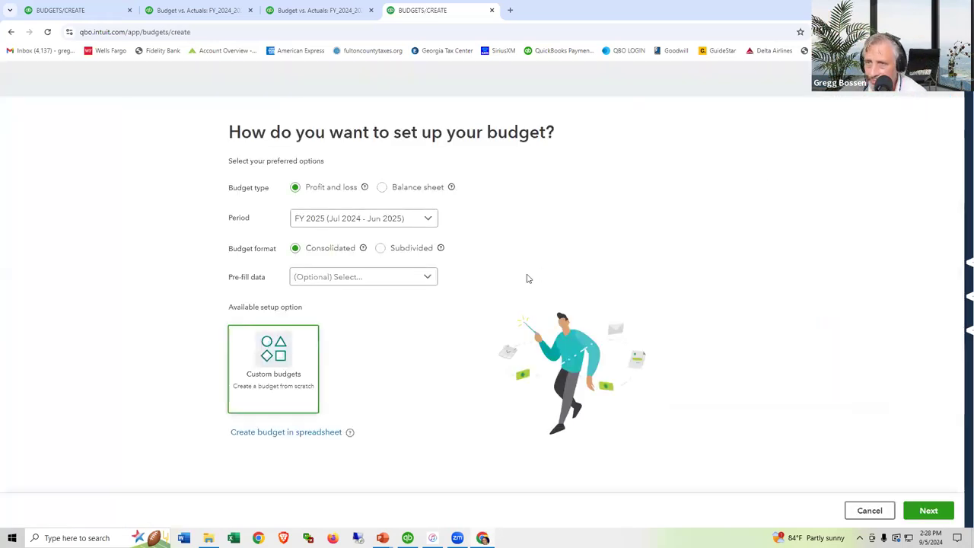
pyautogui.click(928, 511)
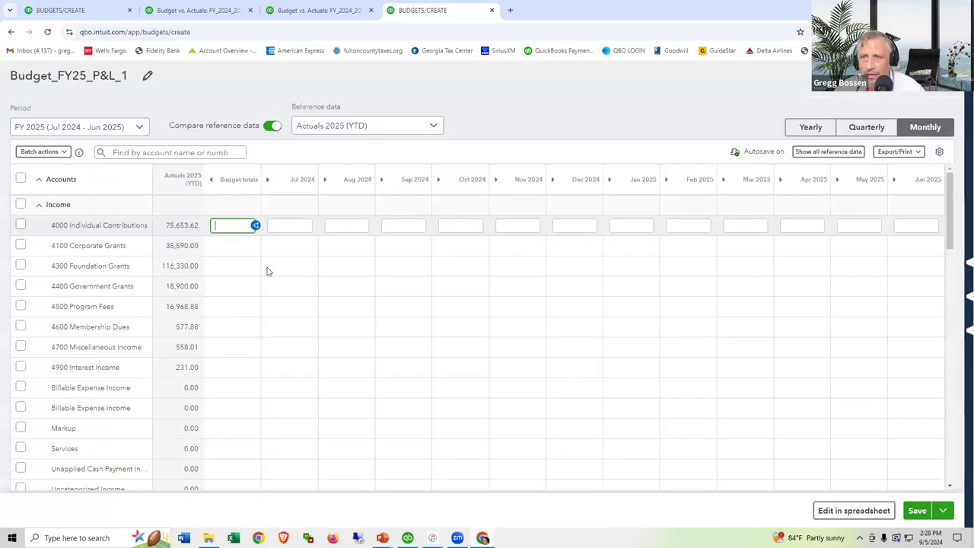
pyautogui.click(289, 226)
pyautogui.write('4000')
pyautogui.press('Tab')
pyautogui.write('4000')
pyautogui.press('Tab')
pyautogui.write('500')
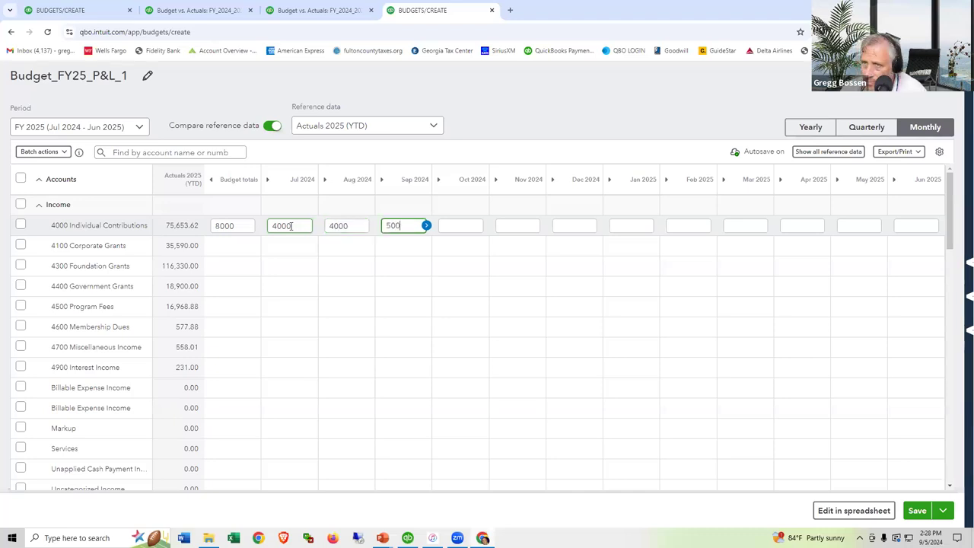
pyautogui.write('0')
pyautogui.press('Tab')
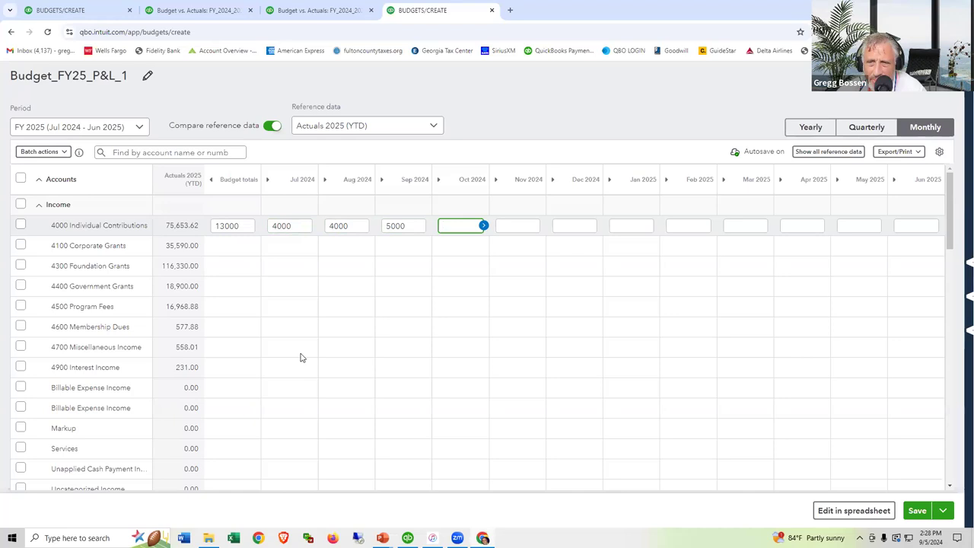
pyautogui.scroll(-5, 300, 358)
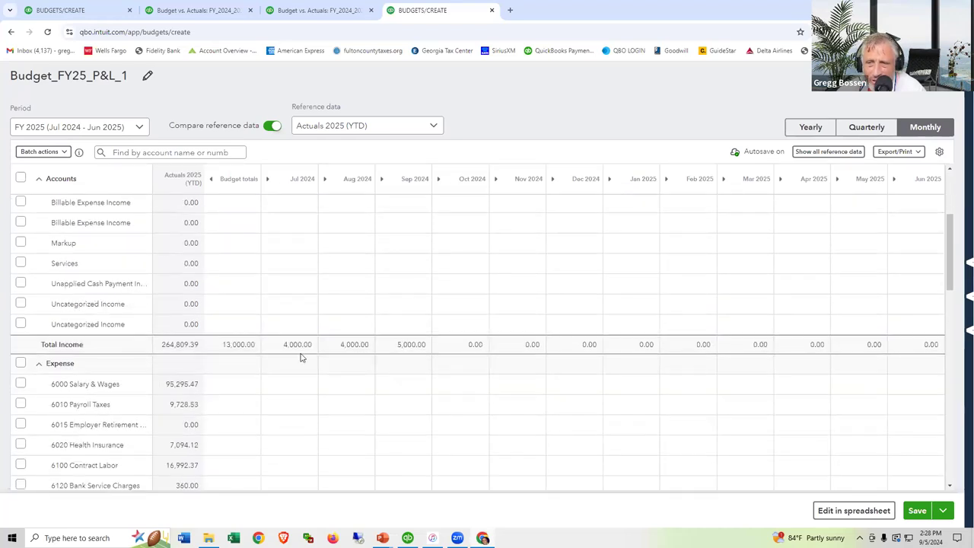
# - Budget 2400 for 6290 Rent in July 2024 and copy the amount across every month of the year
pyautogui.scroll(-2, 301, 358)
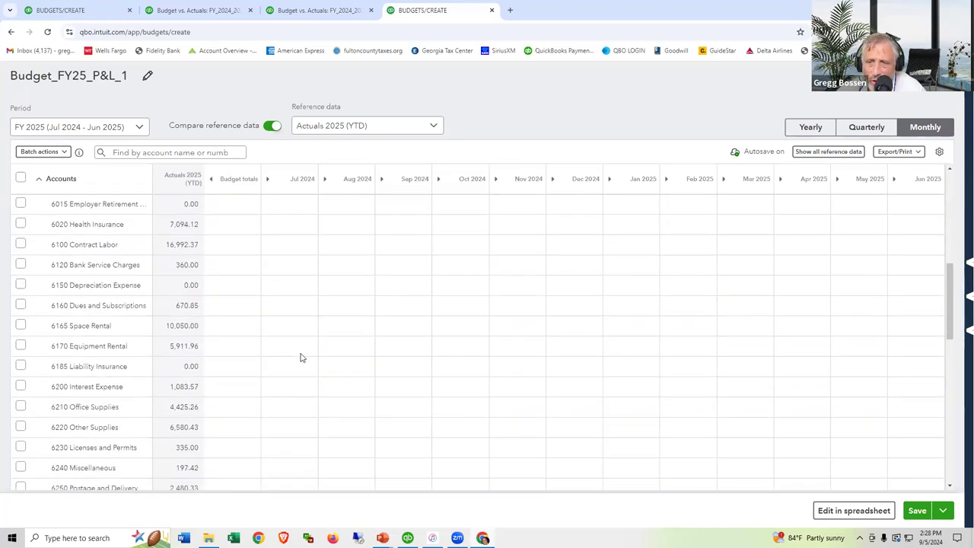
pyautogui.scroll(-2, 301, 357)
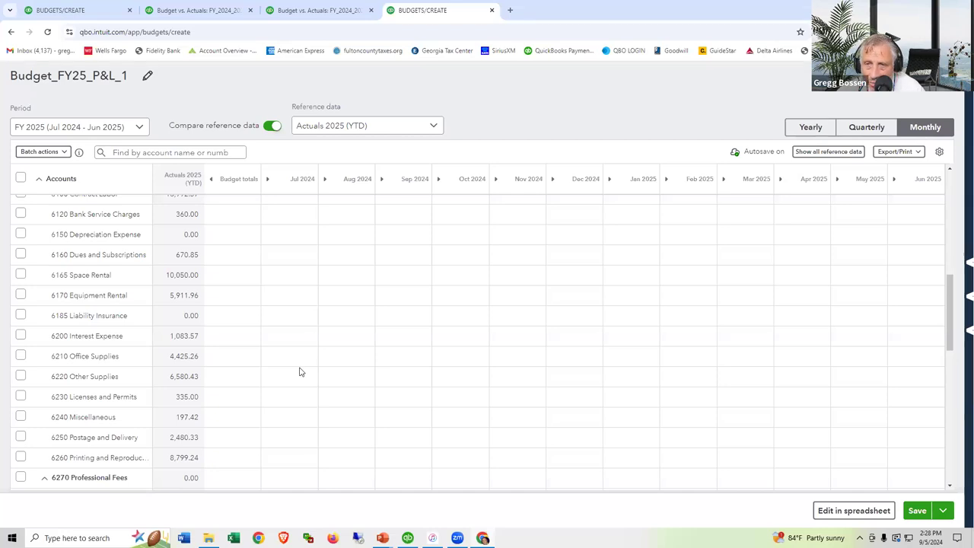
pyautogui.scroll(5, 301, 371)
pyautogui.scroll(-3, 300, 371)
pyautogui.scroll(-8, 300, 371)
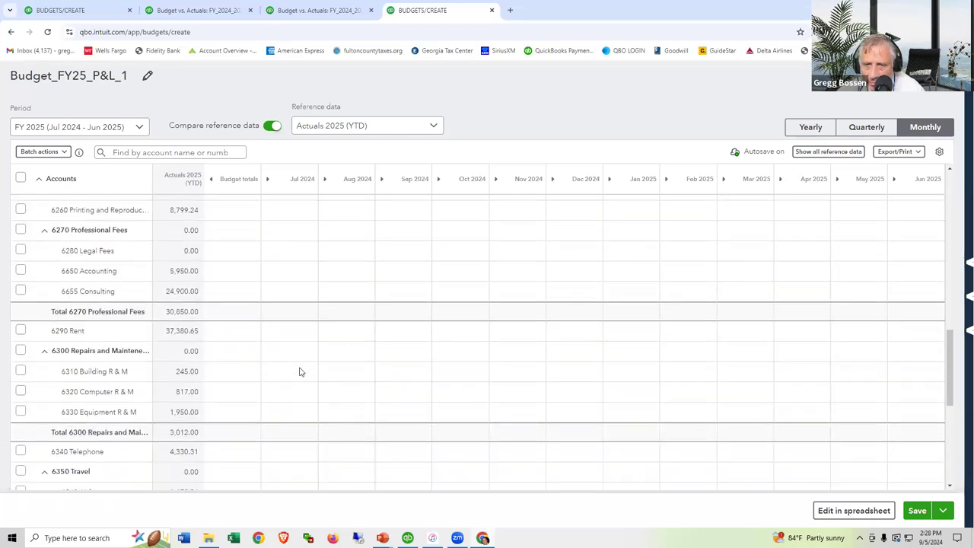
pyautogui.click(275, 334)
pyautogui.write('3400')
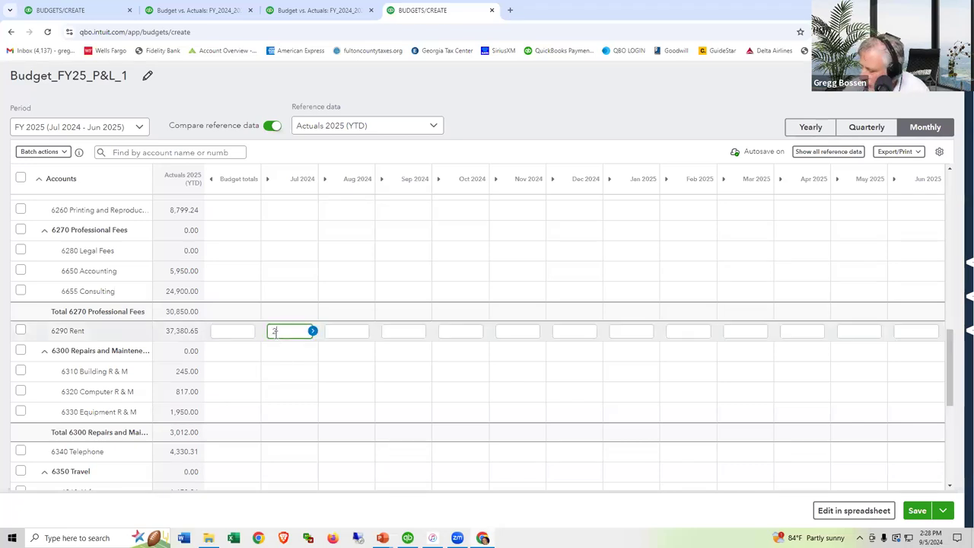
pyautogui.click(313, 333)
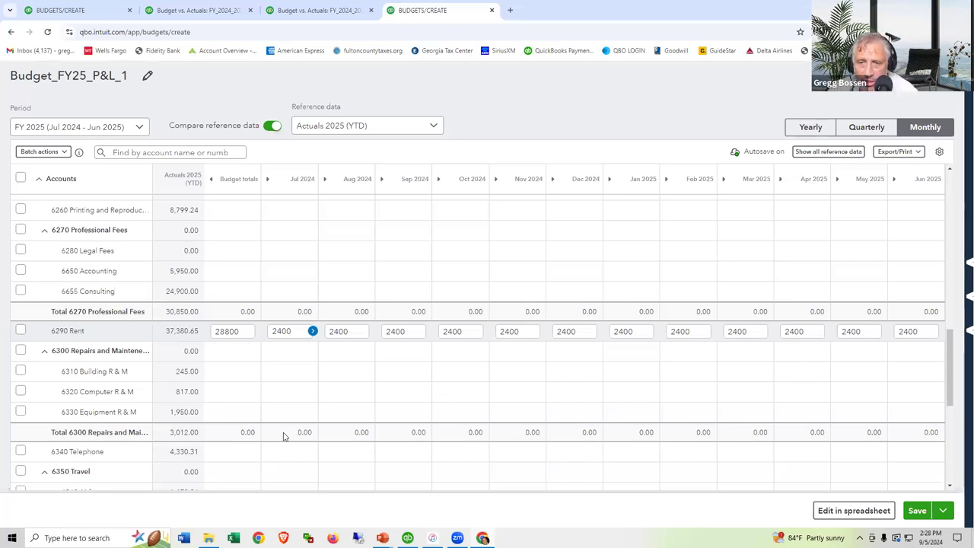
# - Set the 6210 Office Supplies annual budget total to 3500 and split it across the twelve months
pyautogui.scroll(-2, 504, 444)
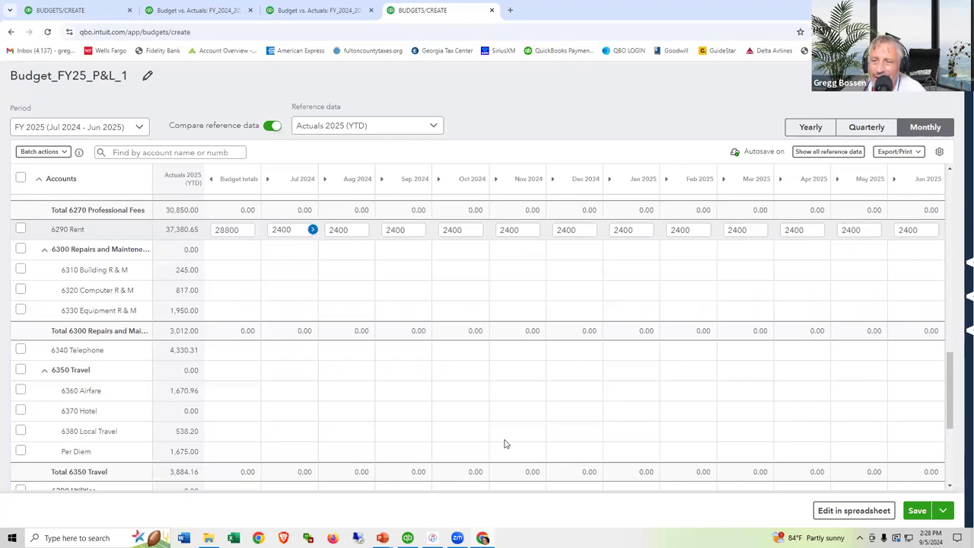
pyautogui.scroll(-2, 503, 444)
pyautogui.scroll(-2, 504, 443)
pyautogui.scroll(10, 503, 444)
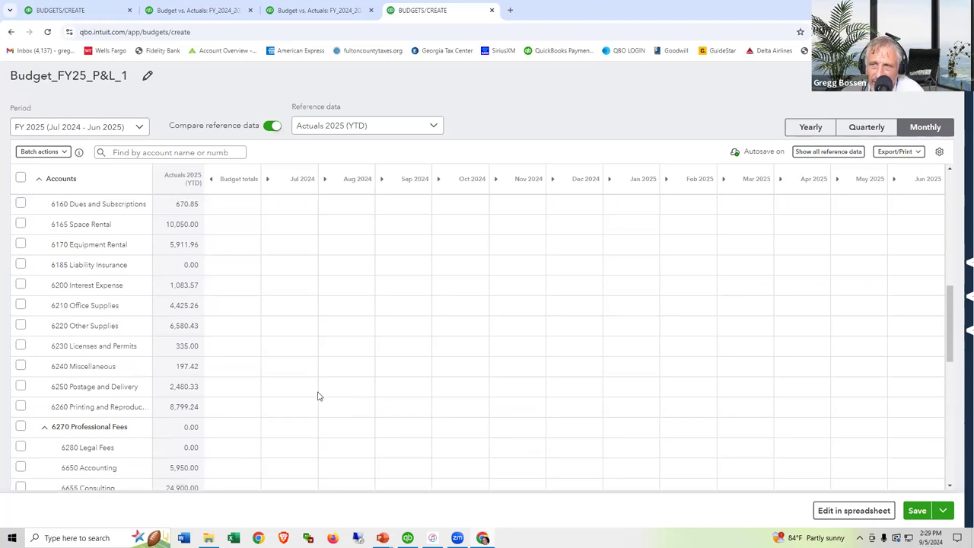
pyautogui.click(229, 307)
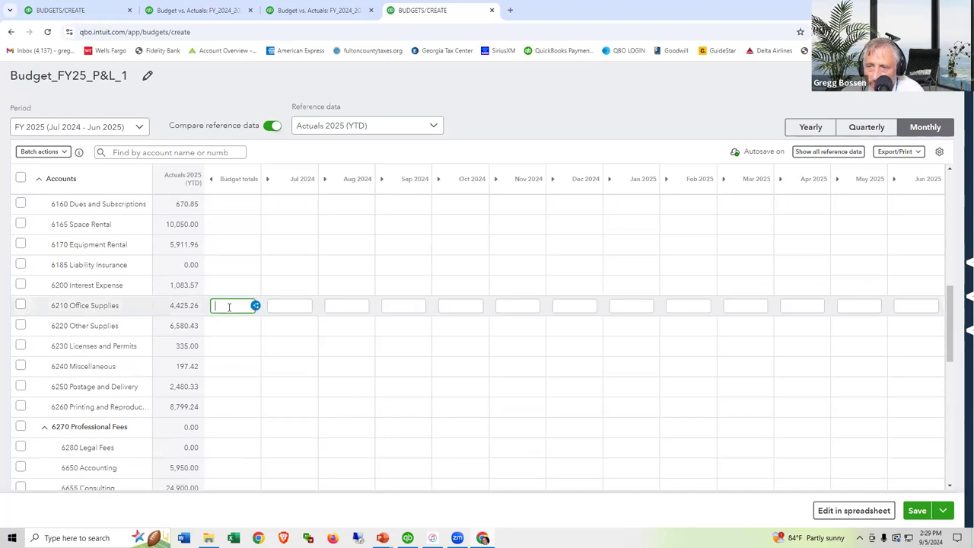
pyautogui.write('3')
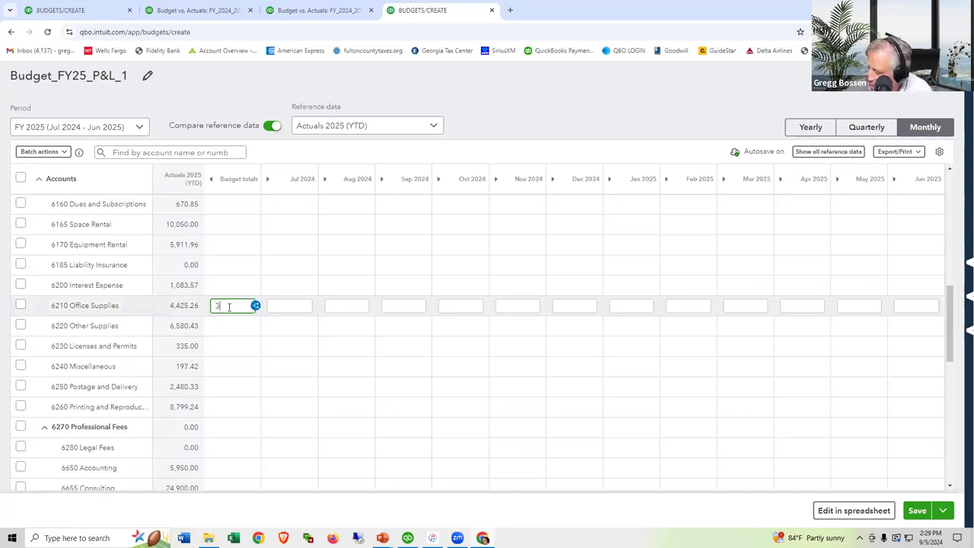
pyautogui.write('500')
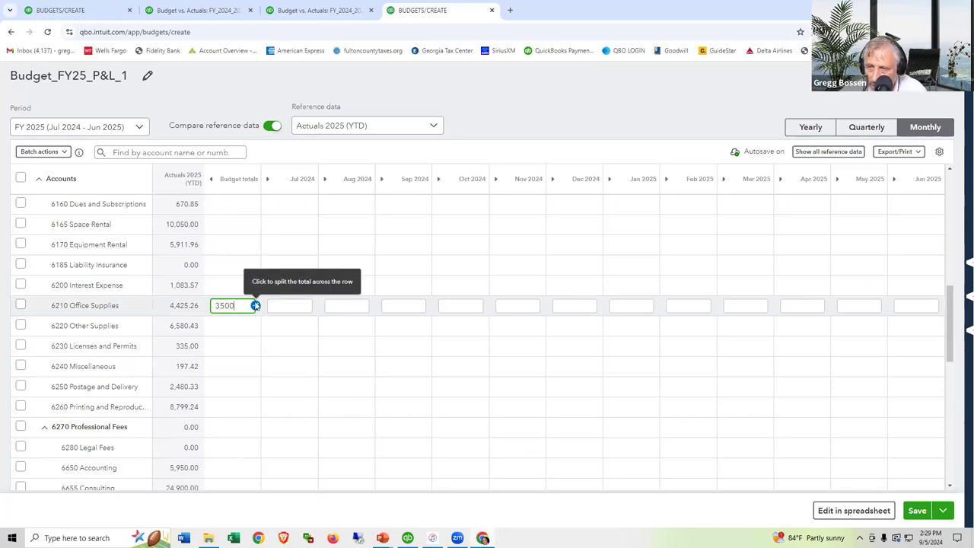
pyautogui.click(256, 305)
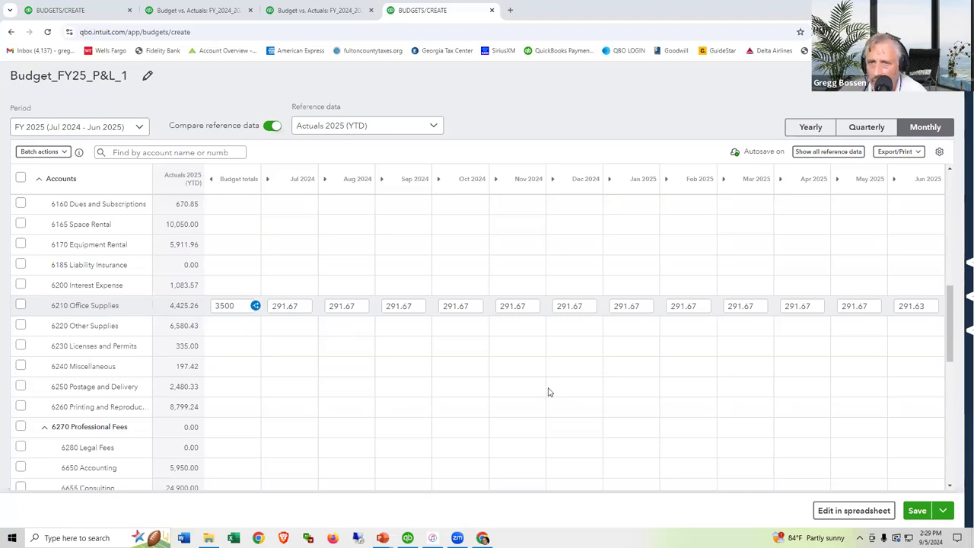
# - Leave the new FY 2025 budget without saving it and return to the Budgets list
pyautogui.scroll(10, 550, 391)
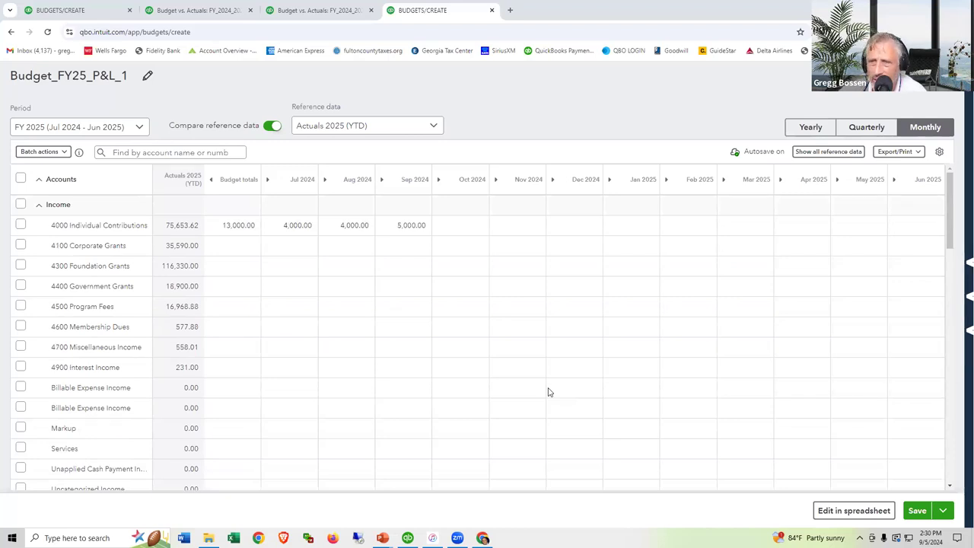
pyautogui.scroll(-2, 549, 392)
pyautogui.scroll(2, 549, 392)
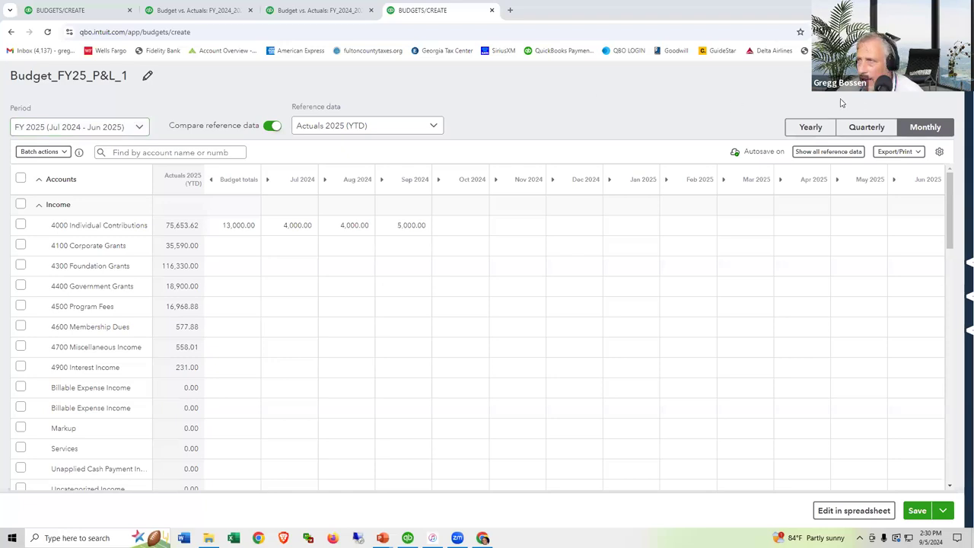
pyautogui.hotkey('alt', 'Left')
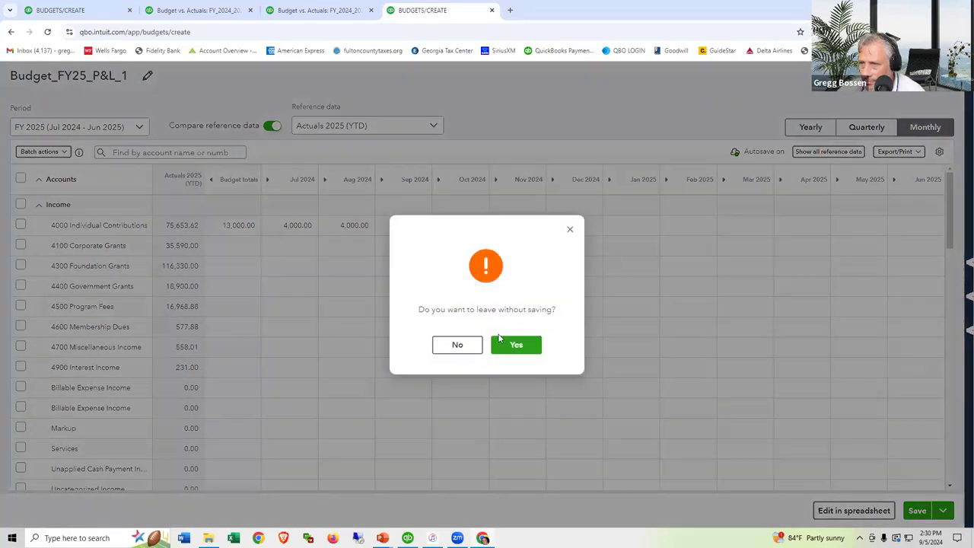
pyautogui.click(514, 345)
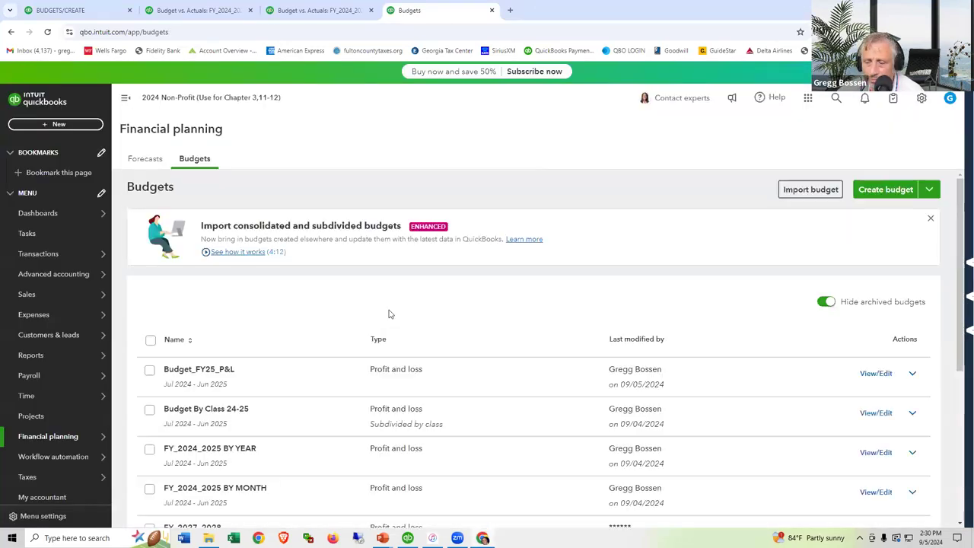
# - Open the FY_2024_2025 BY MONTH budget from the Budgets list for viewing
pyautogui.scroll(-1, 380, 373)
pyautogui.scroll(-1, 379, 374)
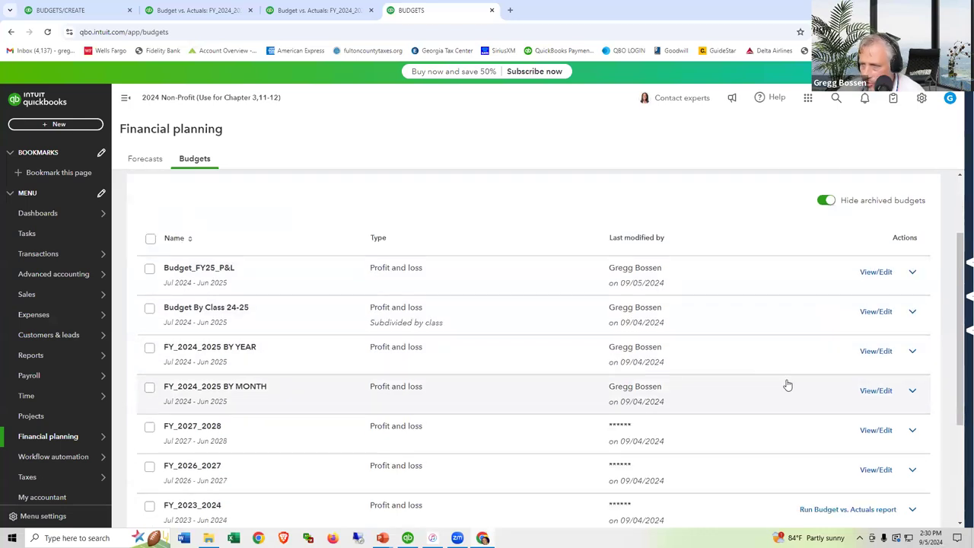
pyautogui.click(875, 390)
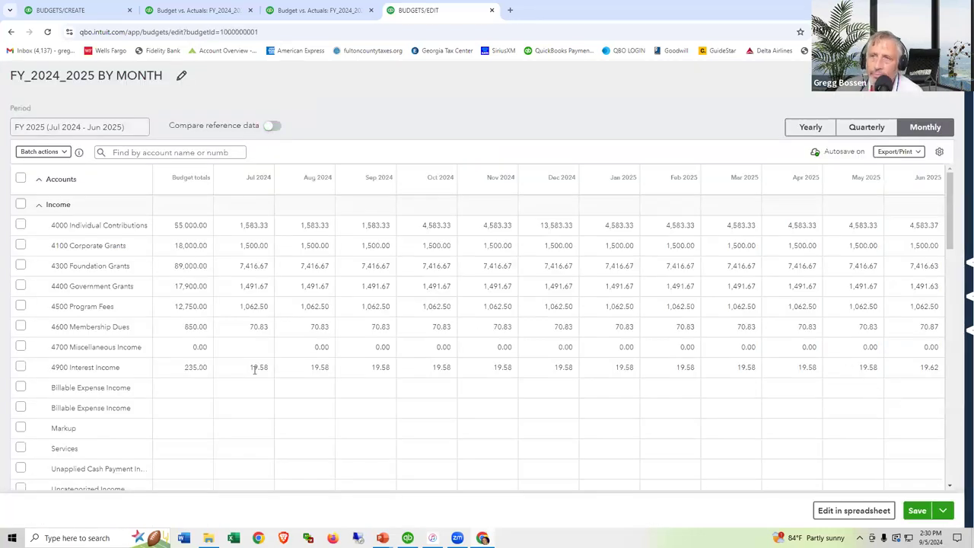
# - Compare the Budget vs. Actuals reports for the FY_2024_2025 BY MONTH and BY YEAR budgets
pyautogui.click(315, 10)
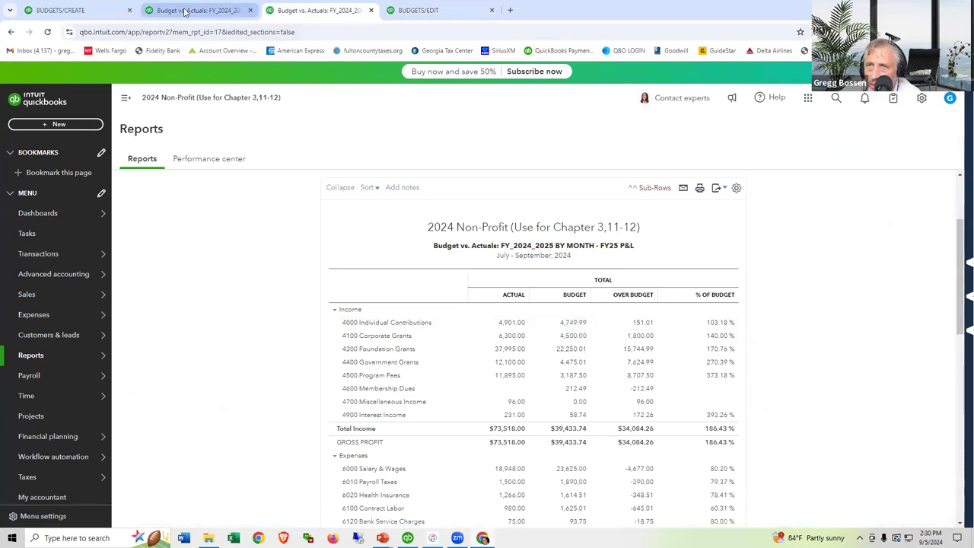
pyautogui.click(184, 11)
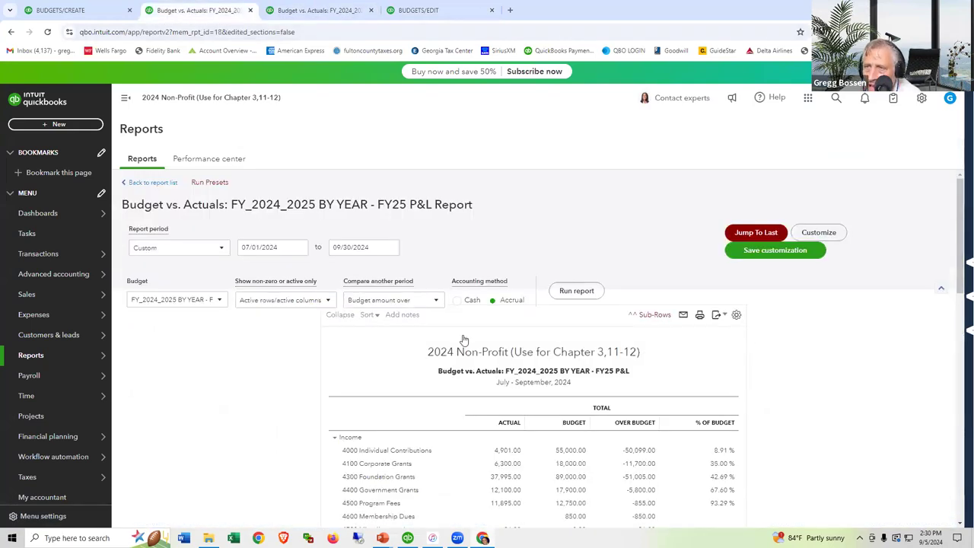
pyautogui.click(326, 10)
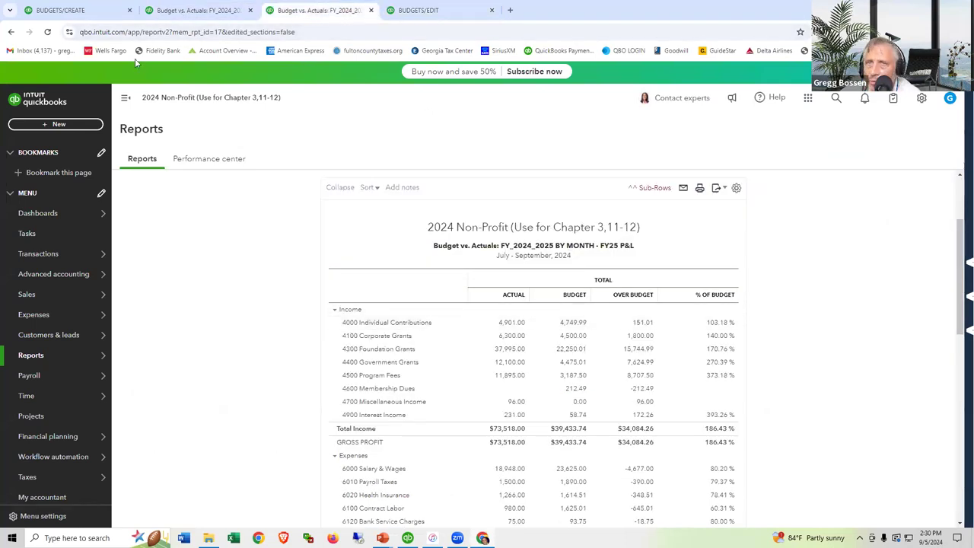
pyautogui.click(85, 12)
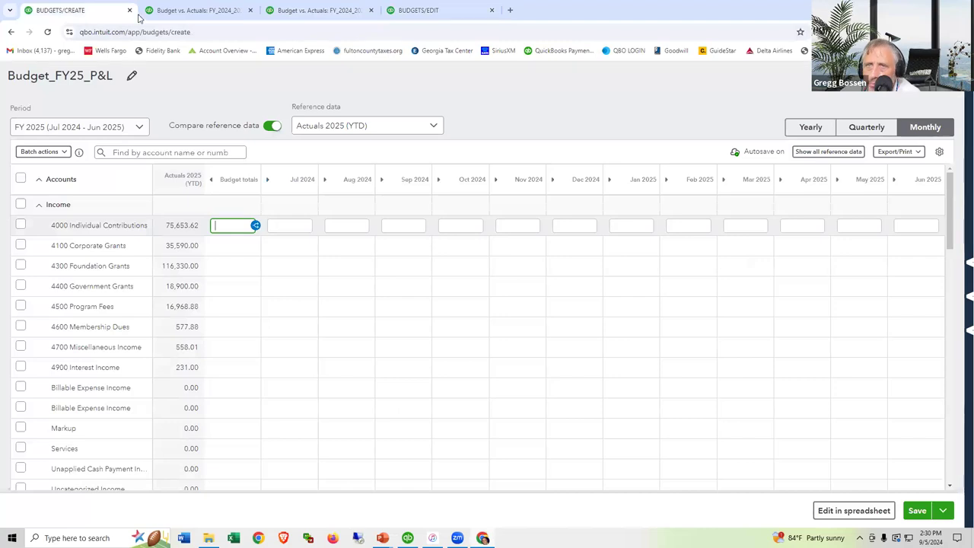
pyautogui.click(186, 10)
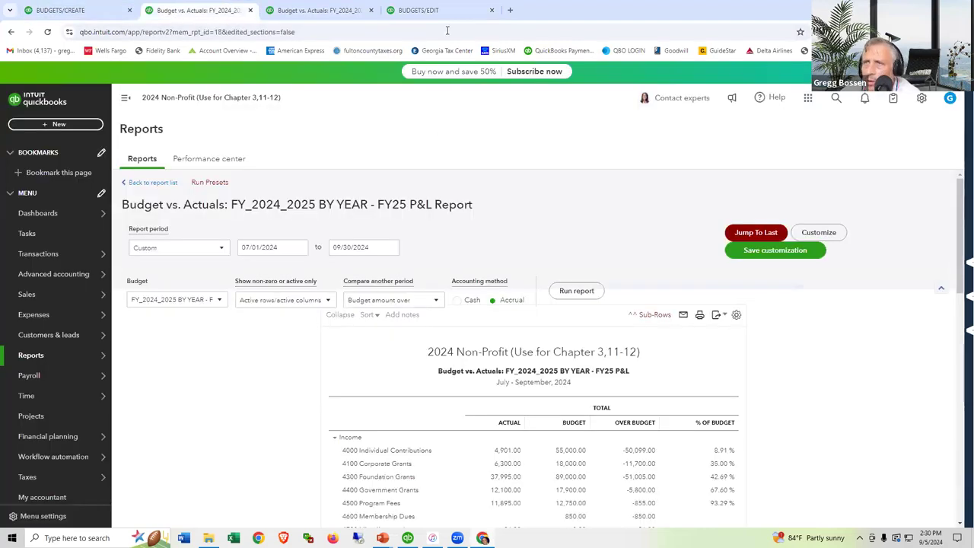
# - Examine the BY MONTH budget from the July to September income amounts down to 6900 Fixed Asset Purchases and 6950 Loan Payments
pyautogui.click(430, 11)
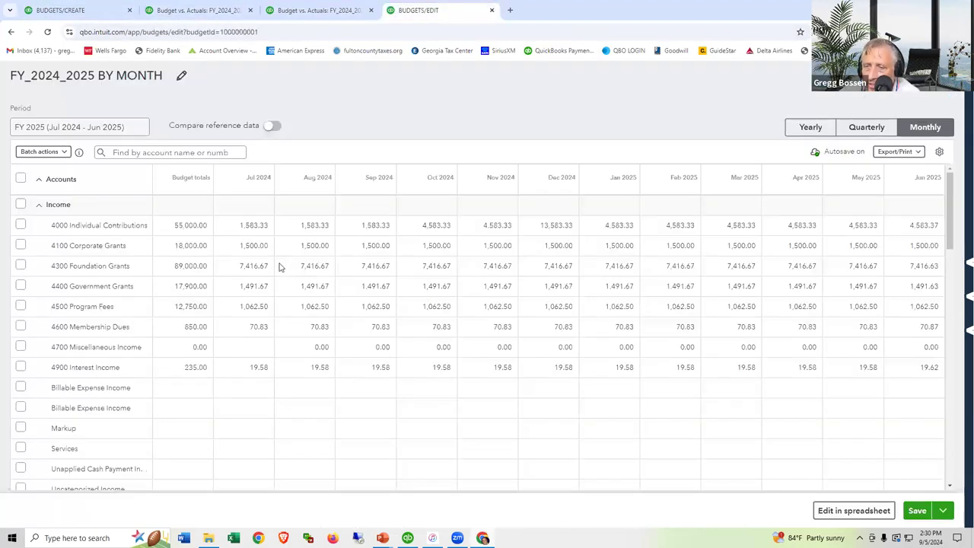
pyautogui.click(324, 224)
pyautogui.click(372, 227)
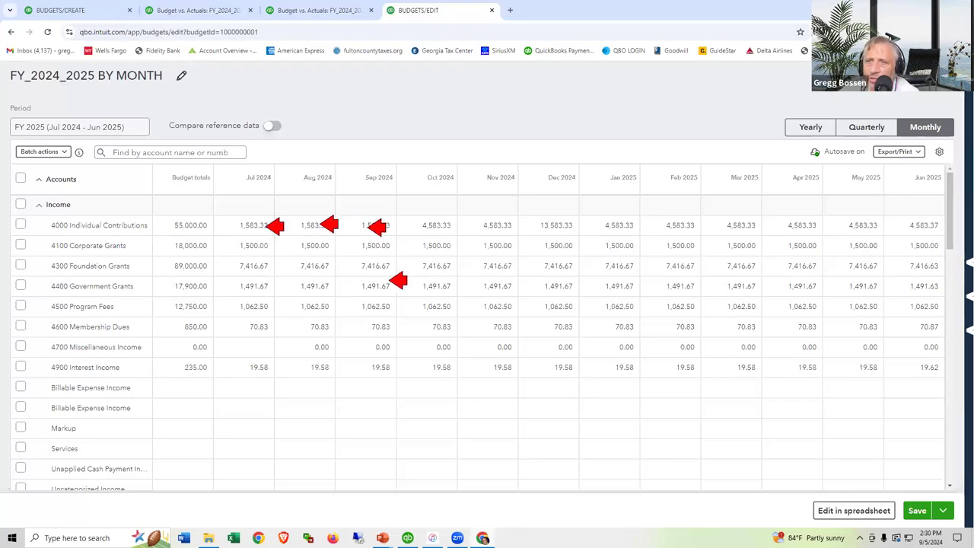
pyautogui.press('Escape')
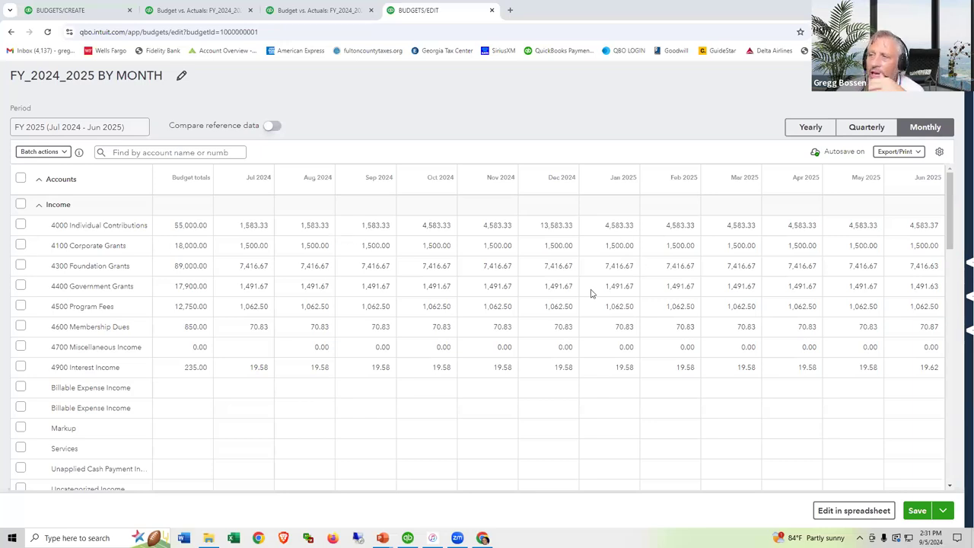
pyautogui.scroll(-10, 592, 294)
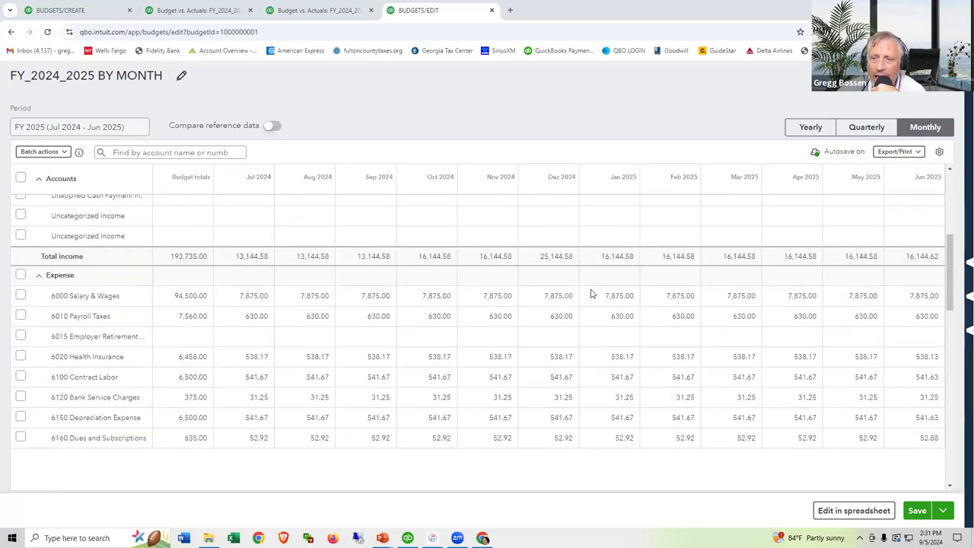
pyautogui.scroll(-10, 591, 293)
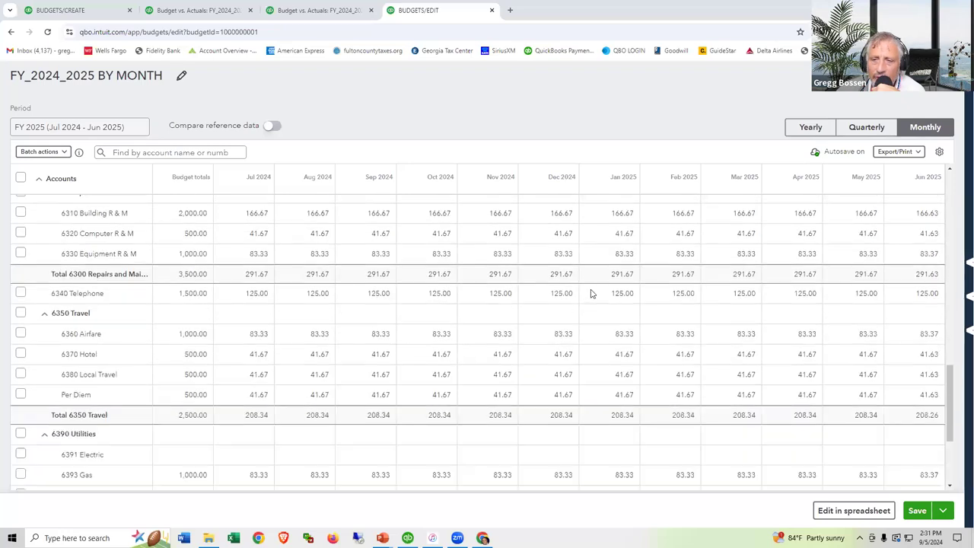
pyautogui.scroll(-1, 592, 293)
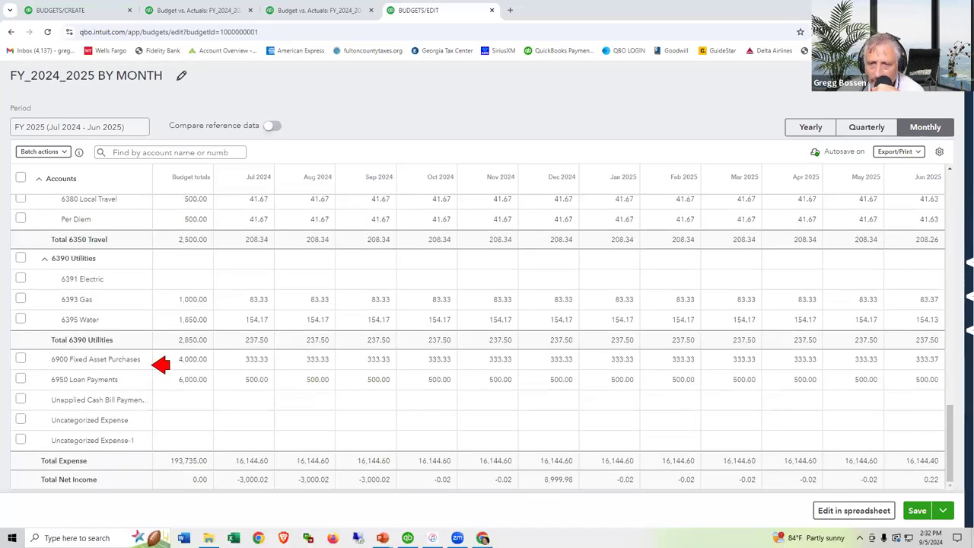
pyautogui.click(134, 378)
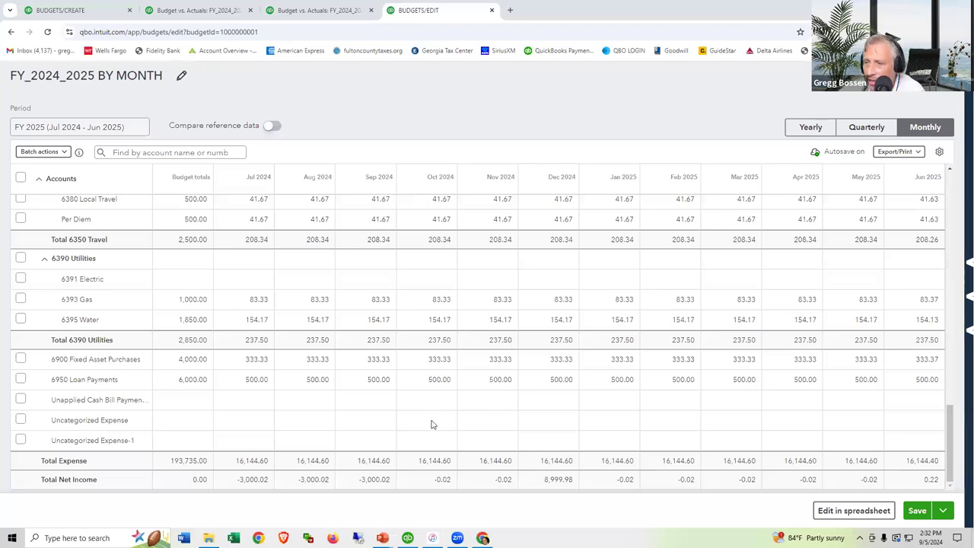
# - Switch to QuickBooks Desktop and open the company's budget setup
pyautogui.click(408, 538)
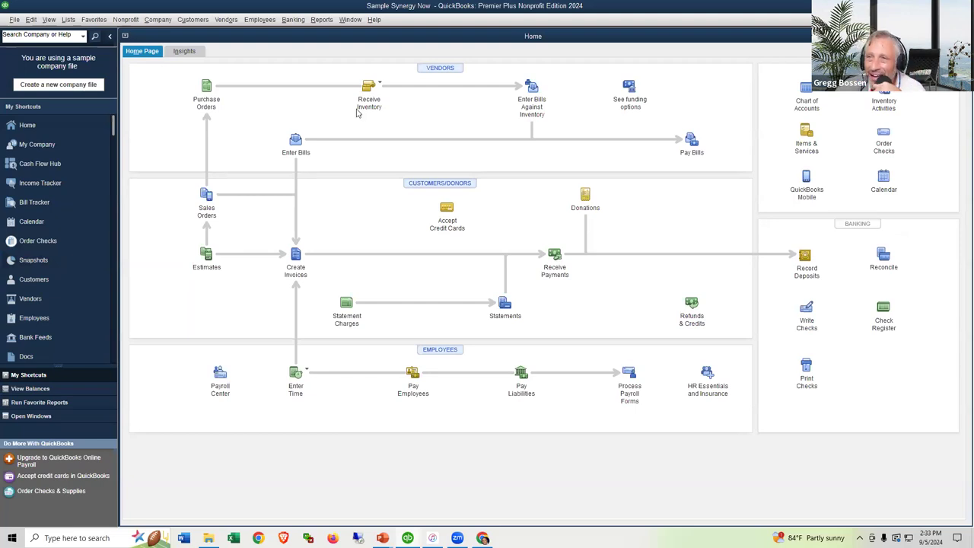
pyautogui.click(159, 20)
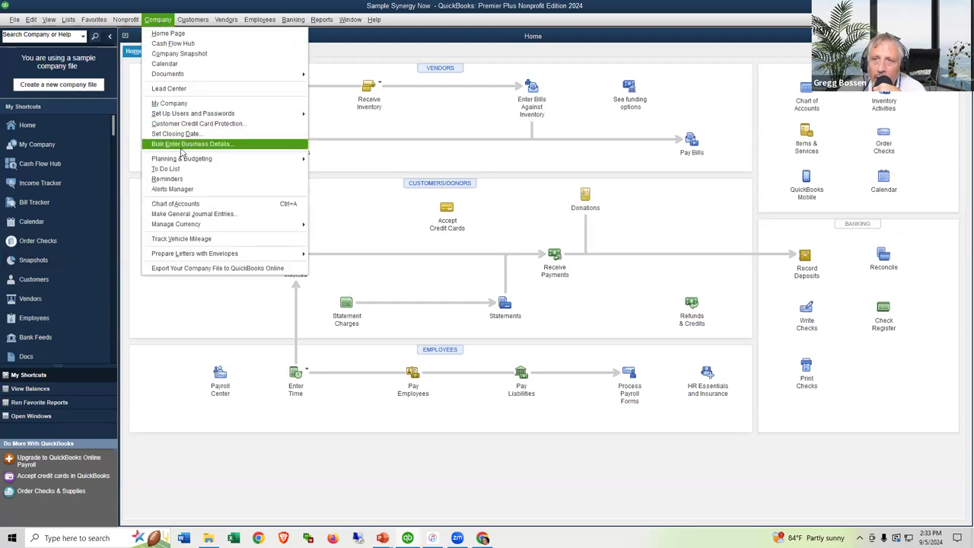
pyautogui.moveTo(186, 163)
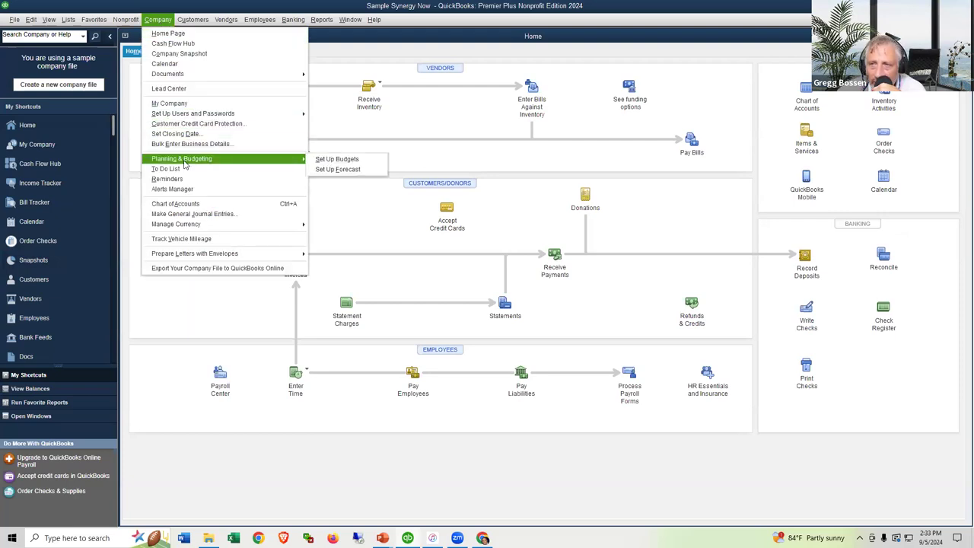
pyautogui.click(320, 165)
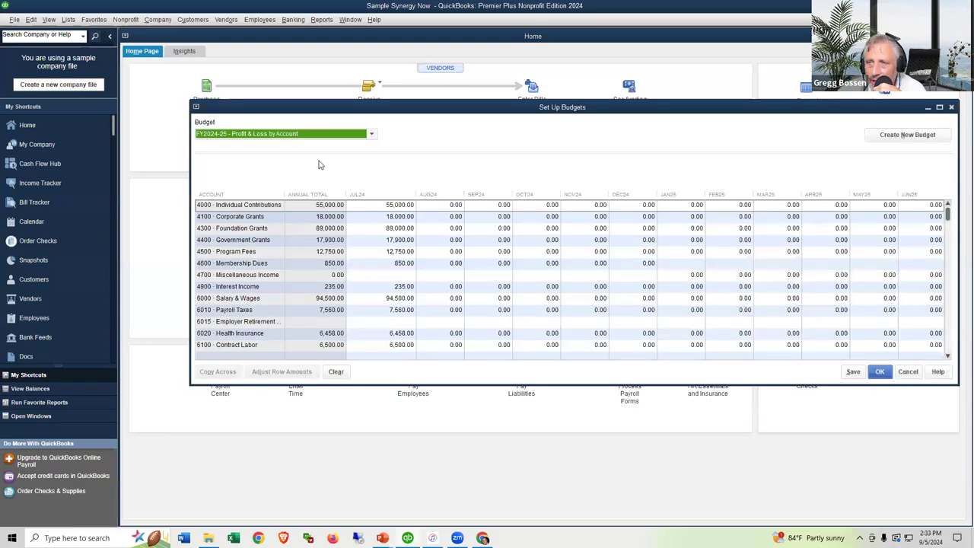
# - Create a new 2025-26 Profit and Loss budget with no additional criteria, built from scratch
pyautogui.click(902, 136)
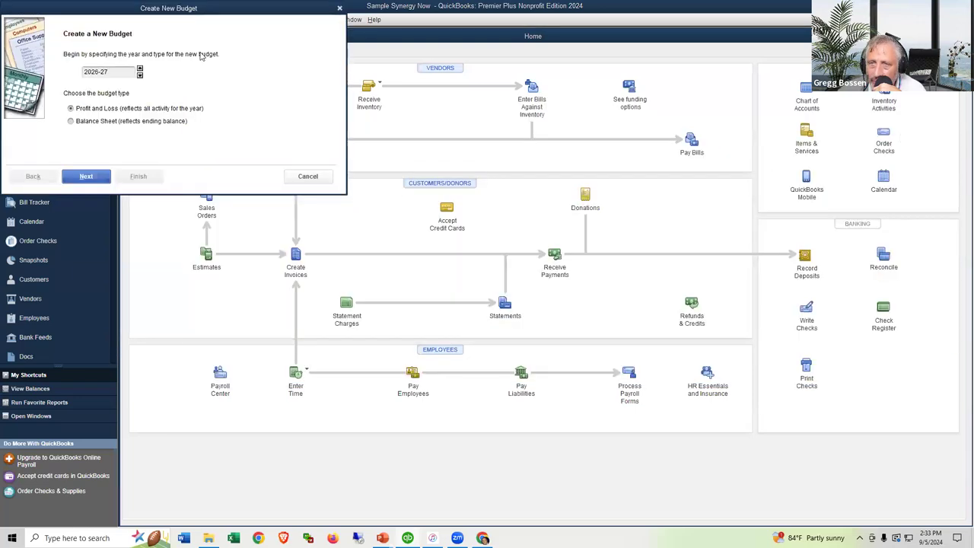
pyautogui.click(140, 75)
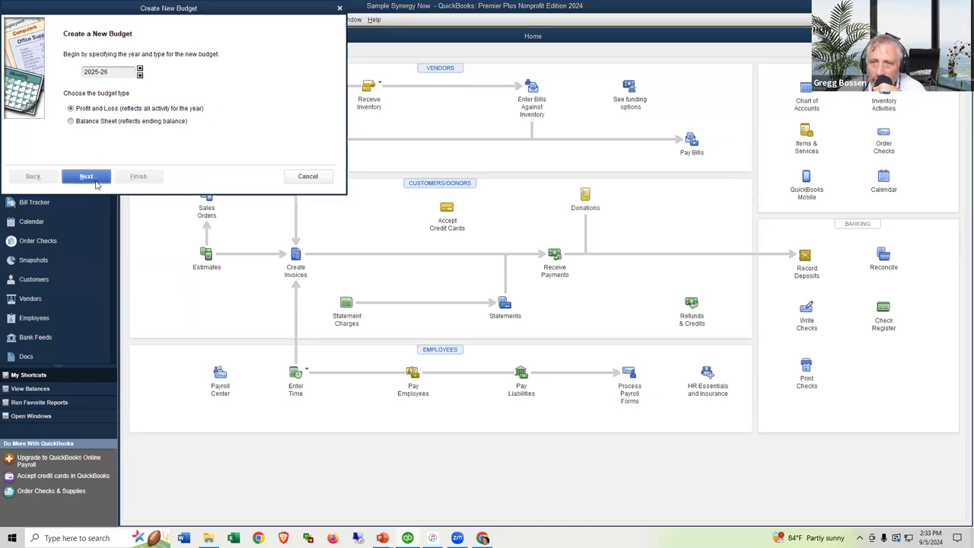
pyautogui.click(86, 176)
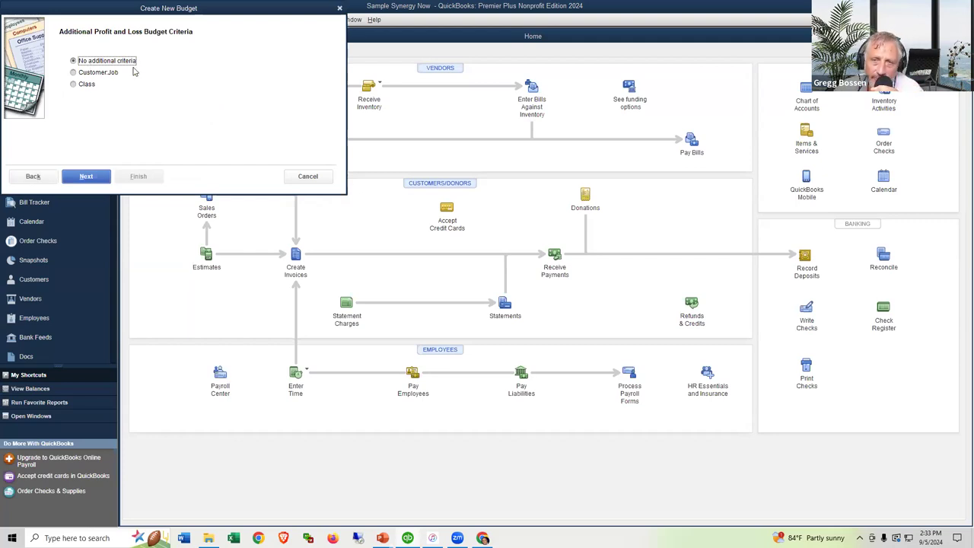
pyautogui.click(95, 182)
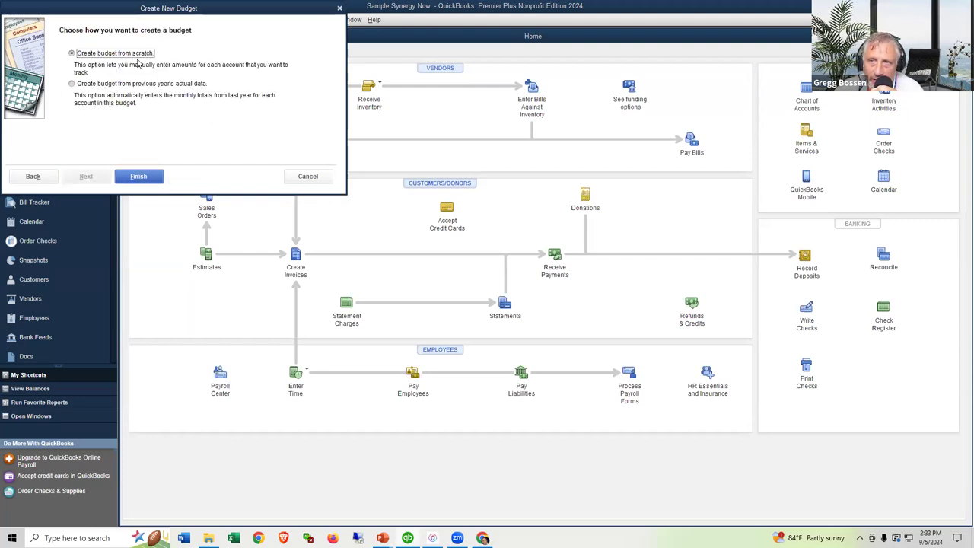
pyautogui.click(74, 84)
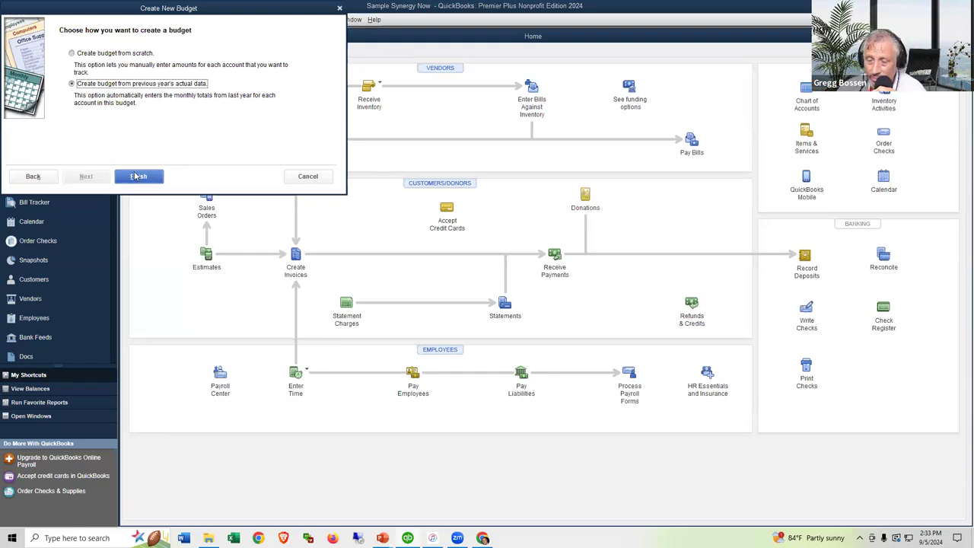
pyautogui.click(74, 53)
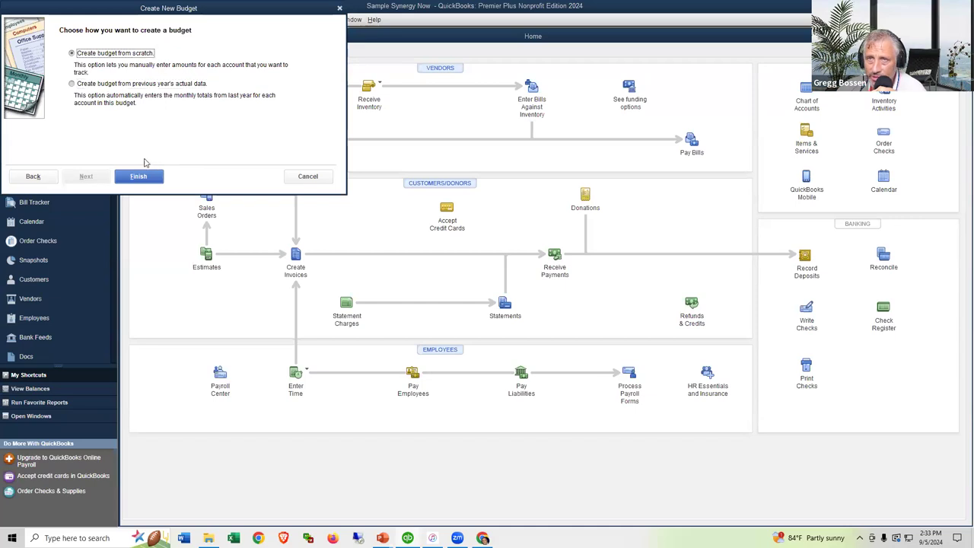
pyautogui.click(142, 176)
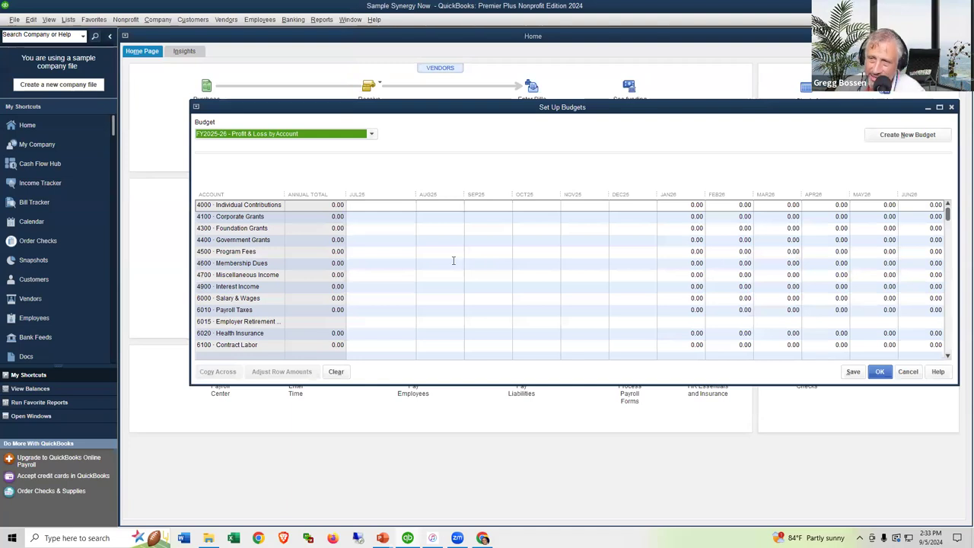
# - Enter the July 2025 amount for 6391 Electric as 3500 divided by 12
pyautogui.scroll(-8, 441, 309)
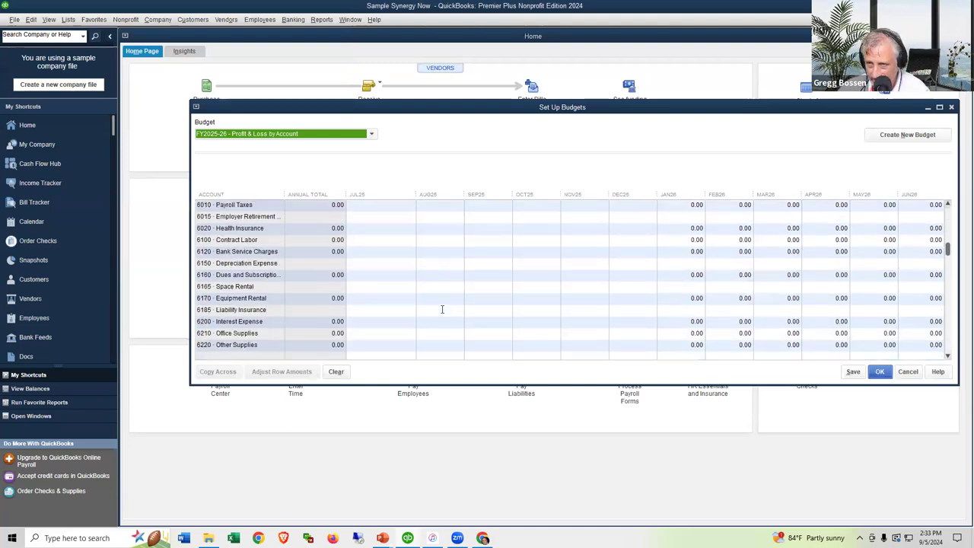
pyautogui.scroll(-2, 442, 309)
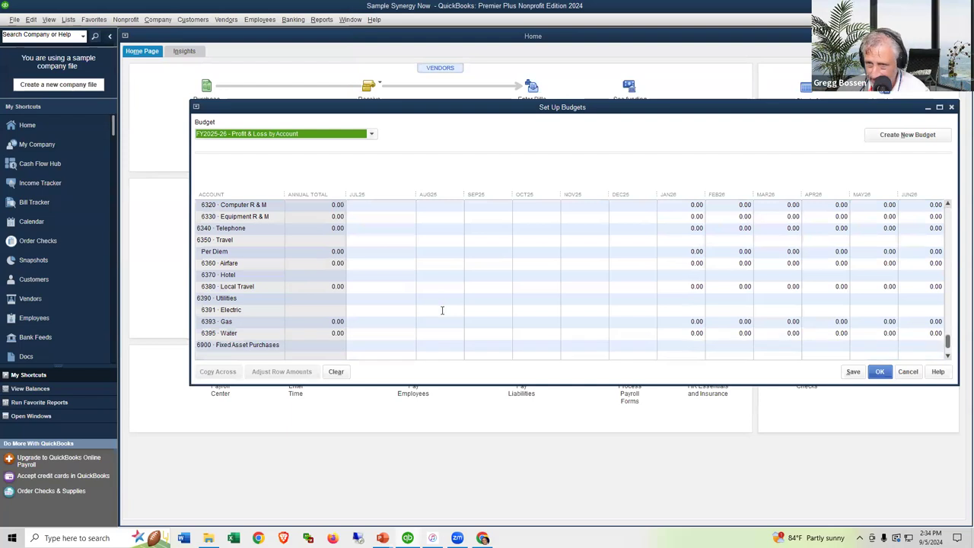
pyautogui.scroll(-1, 441, 309)
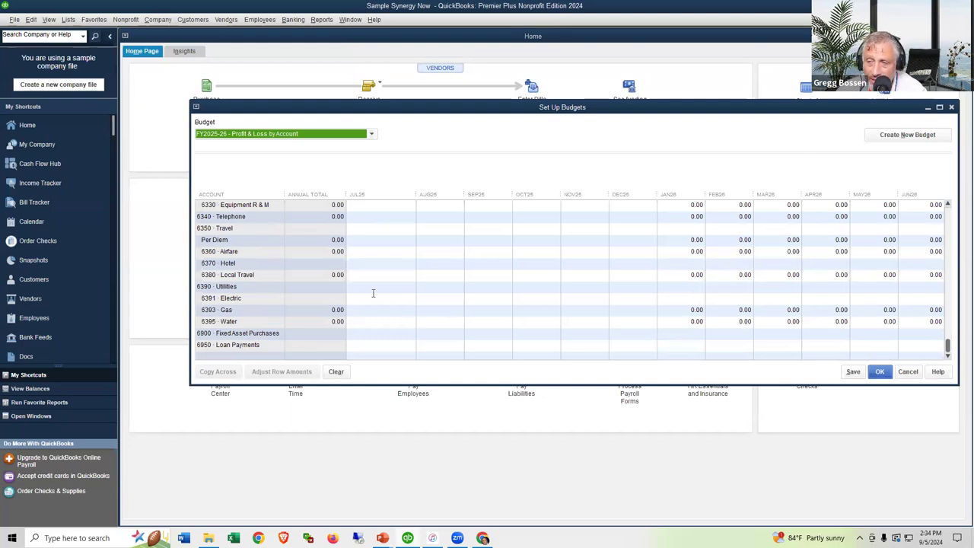
pyautogui.click(327, 275)
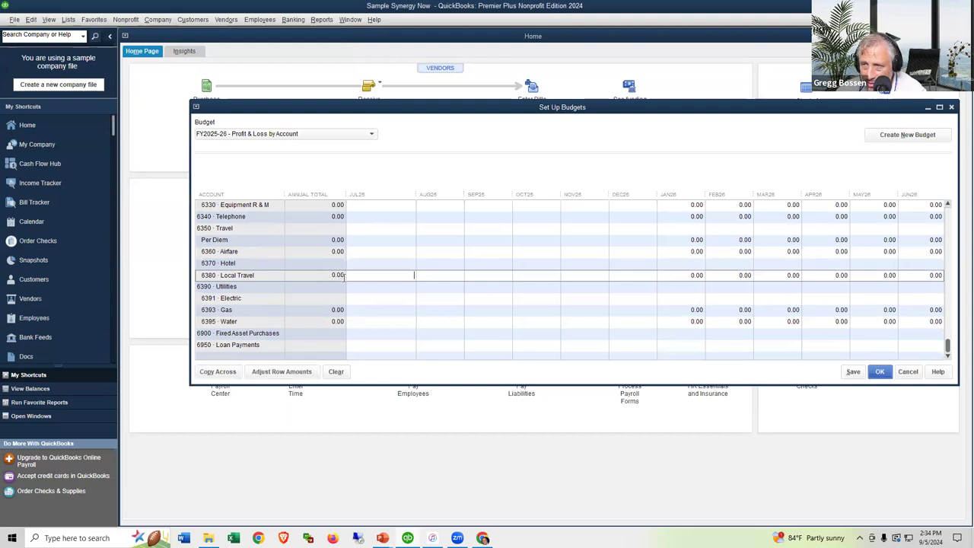
pyautogui.click(337, 311)
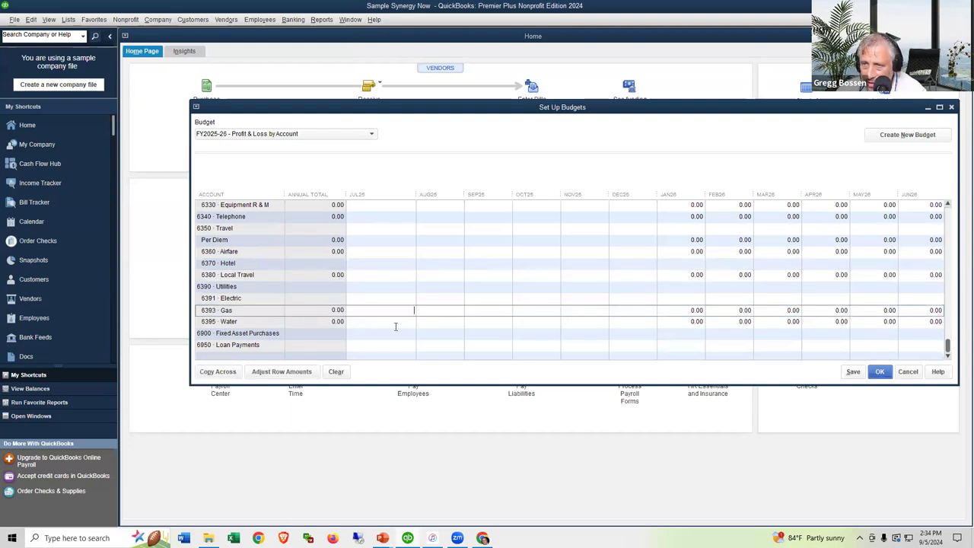
pyautogui.click(383, 299)
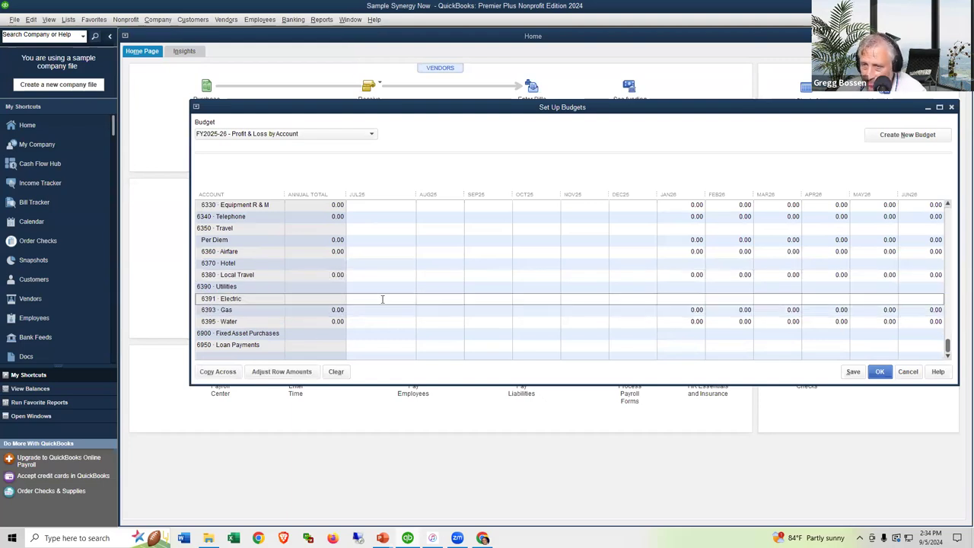
pyautogui.write('2')
pyautogui.press('BackSpace')
pyautogui.write('3500')
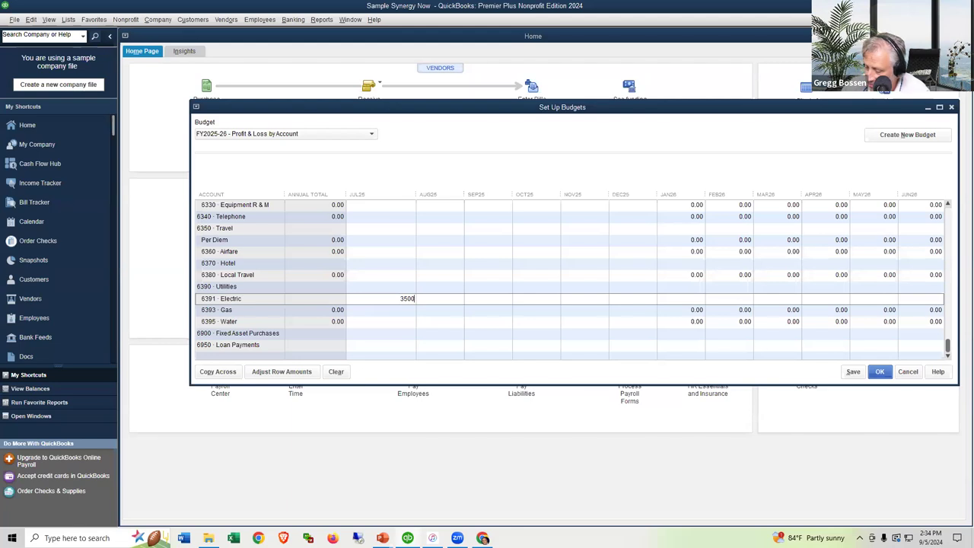
pyautogui.write('/')
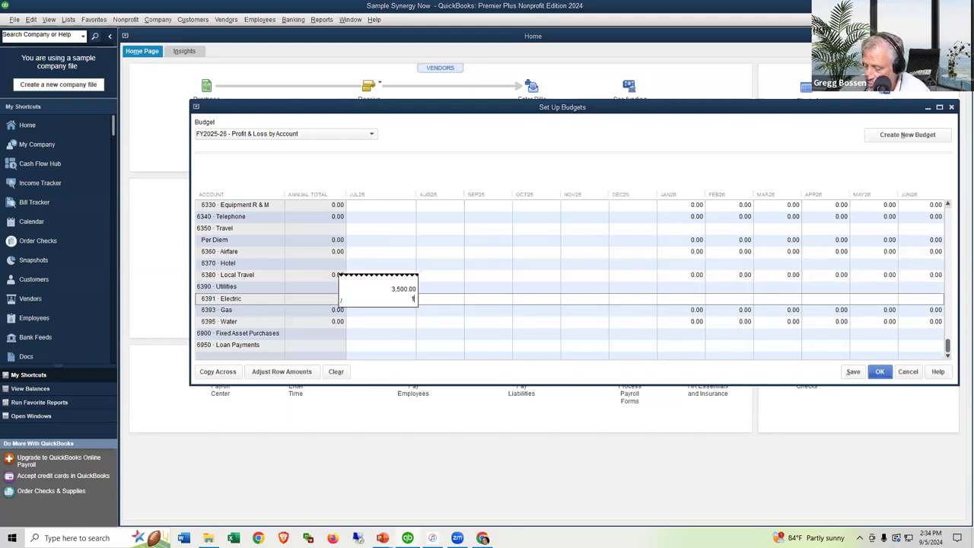
pyautogui.write('12')
pyautogui.press('Return')
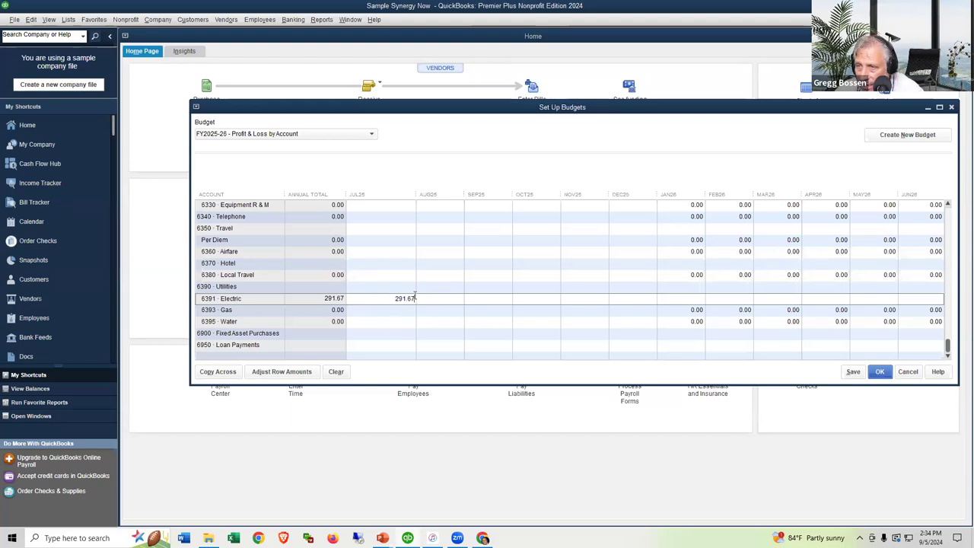
# - Copy the July amount for 6391 Electric across all months and set June 2026 to 291.63
pyautogui.click(225, 373)
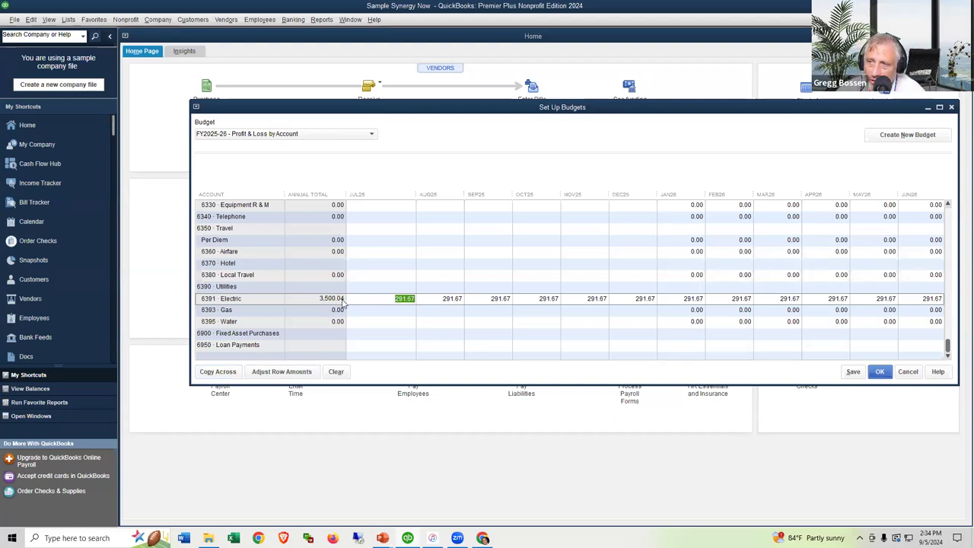
pyautogui.click(937, 298)
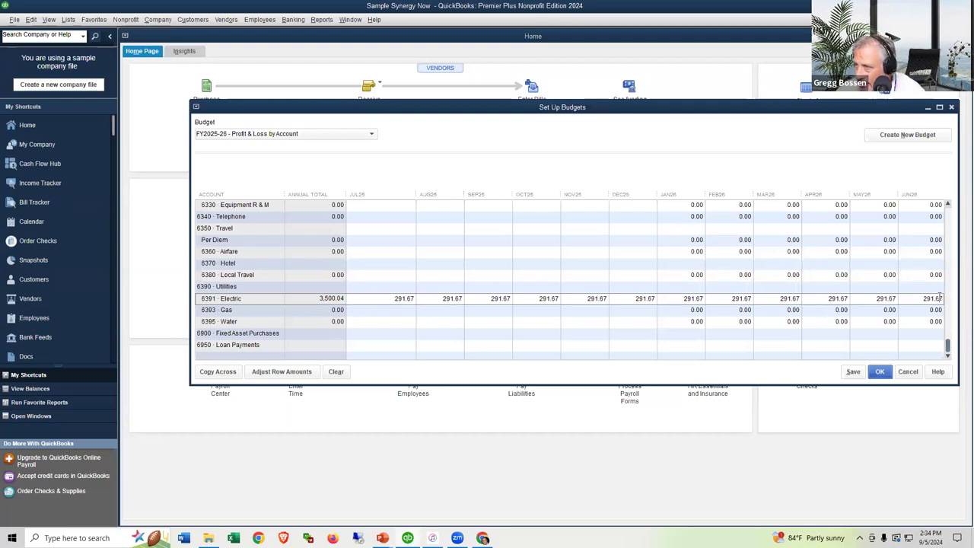
pyautogui.write('291.63')
pyautogui.press('Tab')
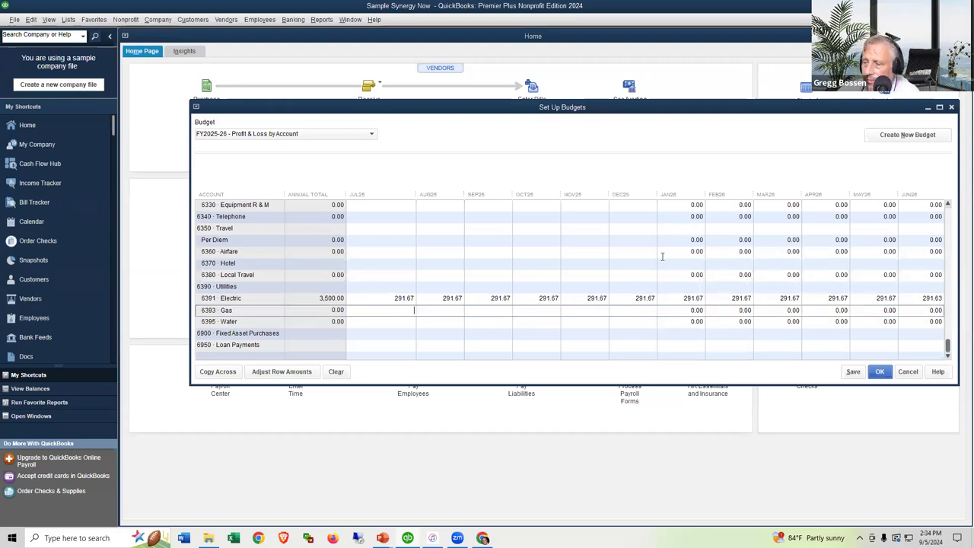
pyautogui.scroll(12, 662, 257)
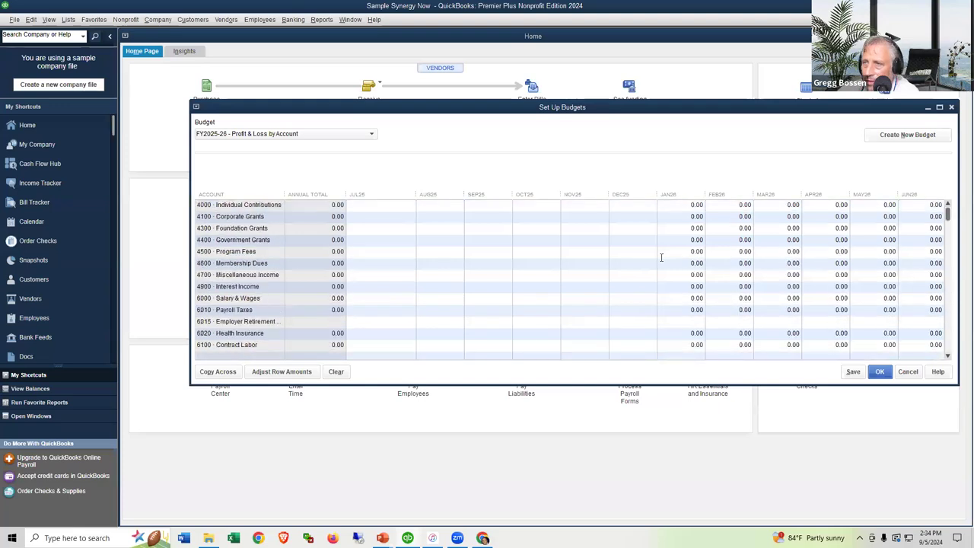
pyautogui.scroll(-10, 661, 257)
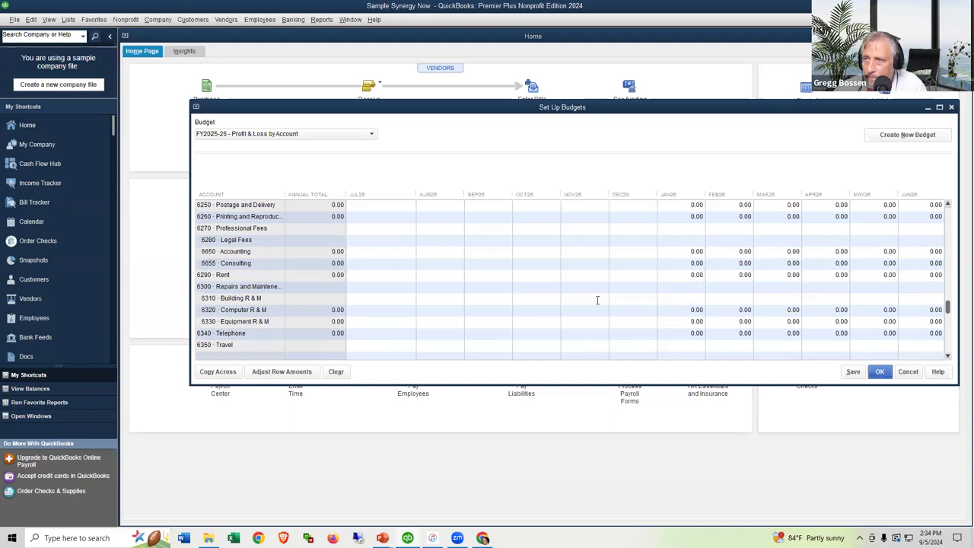
# - Switch to QuickBooks Online and run the Budget Overview report for the FY_2024_2025 BY MONTH budget
pyautogui.hotkey('alt', 'Tab')
pyautogui.hotkey('alt', 'Tab')
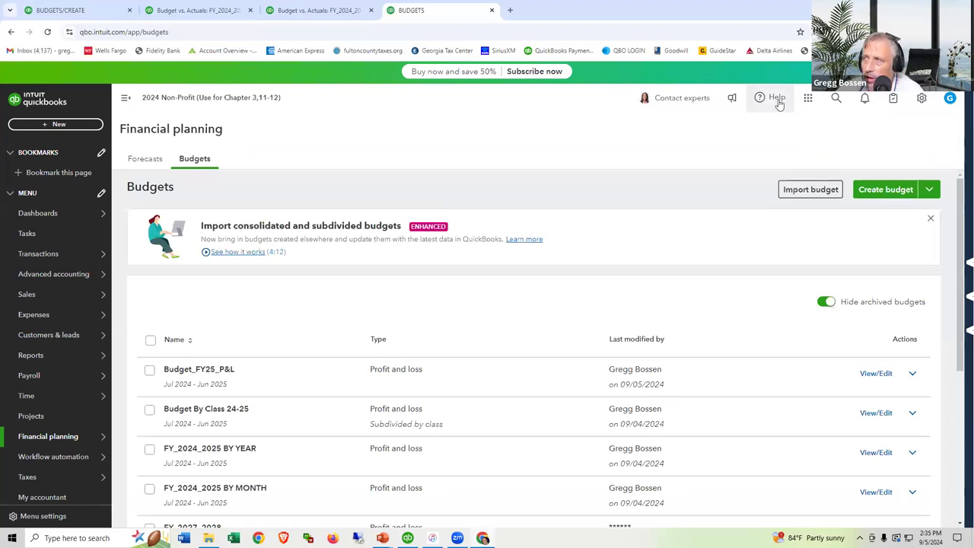
pyautogui.click(919, 102)
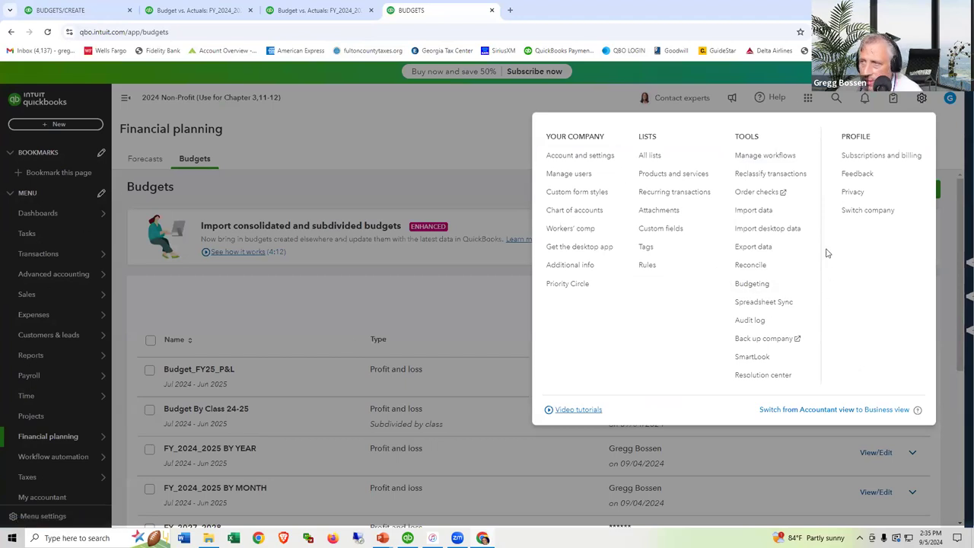
pyautogui.click(752, 286)
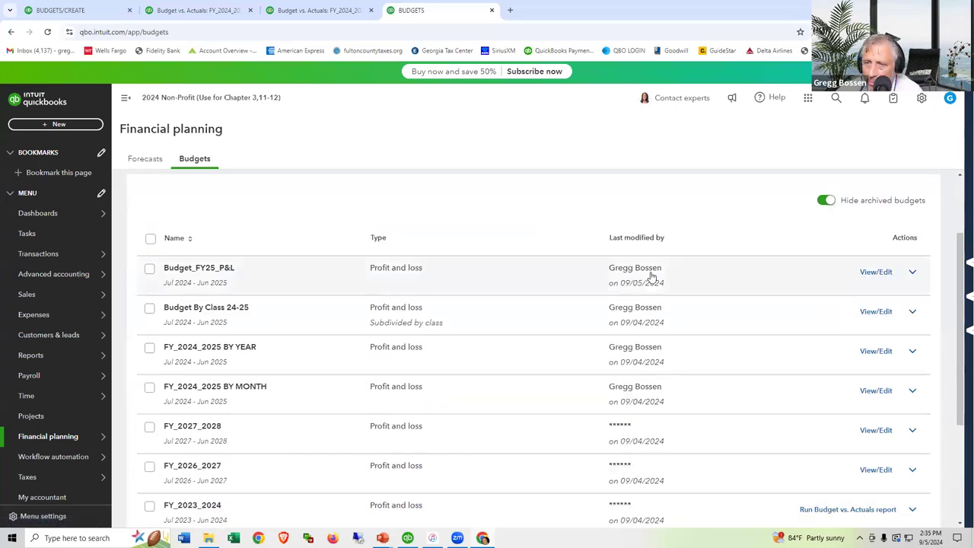
pyautogui.scroll(-2, 608, 278)
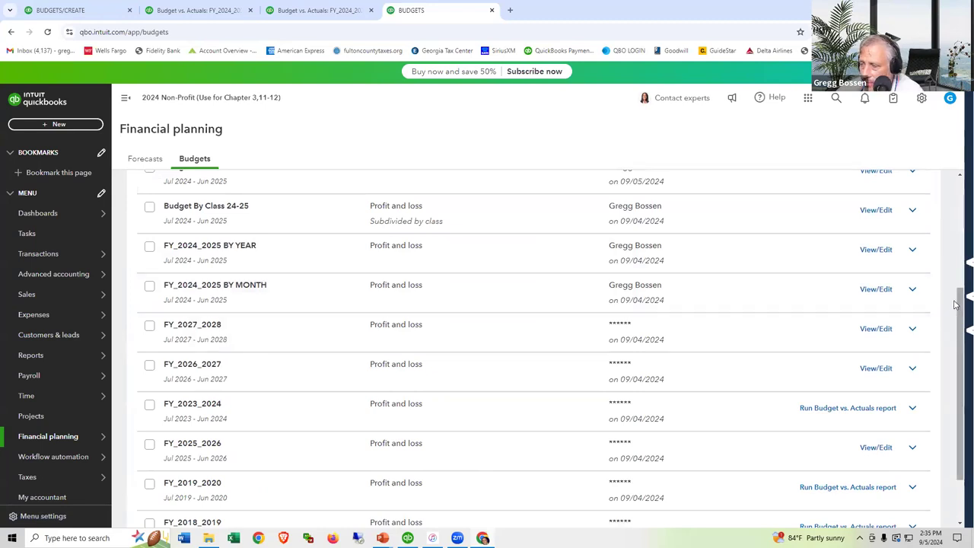
pyautogui.click(912, 290)
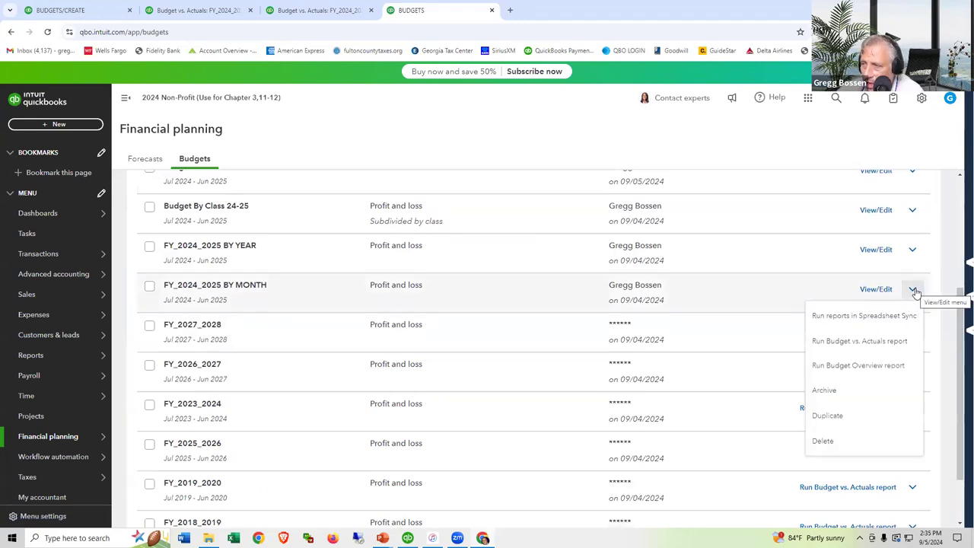
pyautogui.click(864, 366)
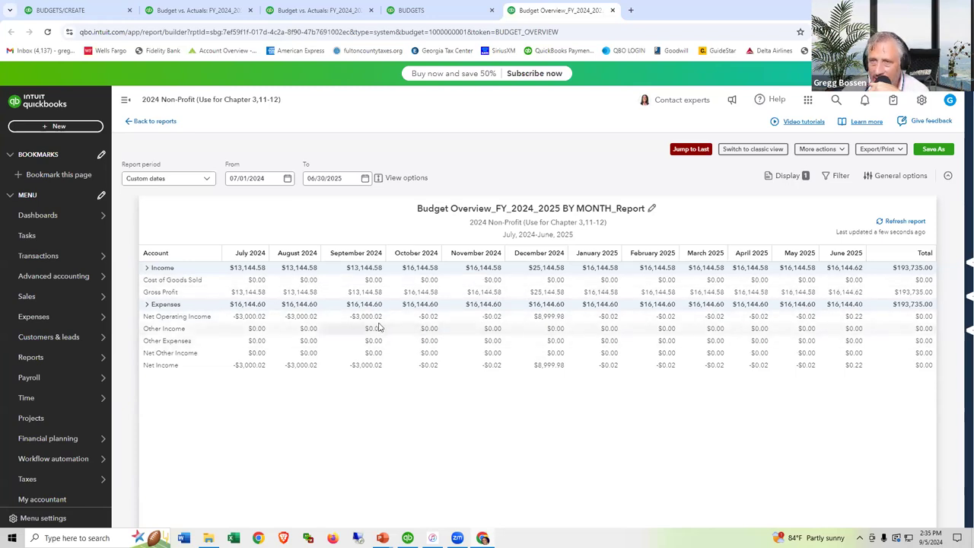
# - Expand all rows of the Budget Overview report and review the monthly income and expense amounts
pyautogui.click(388, 181)
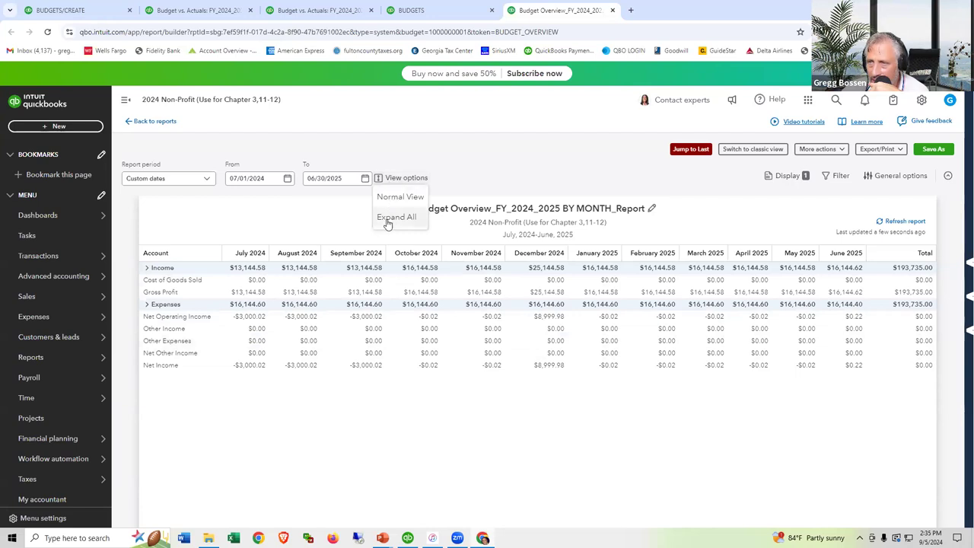
pyautogui.click(387, 218)
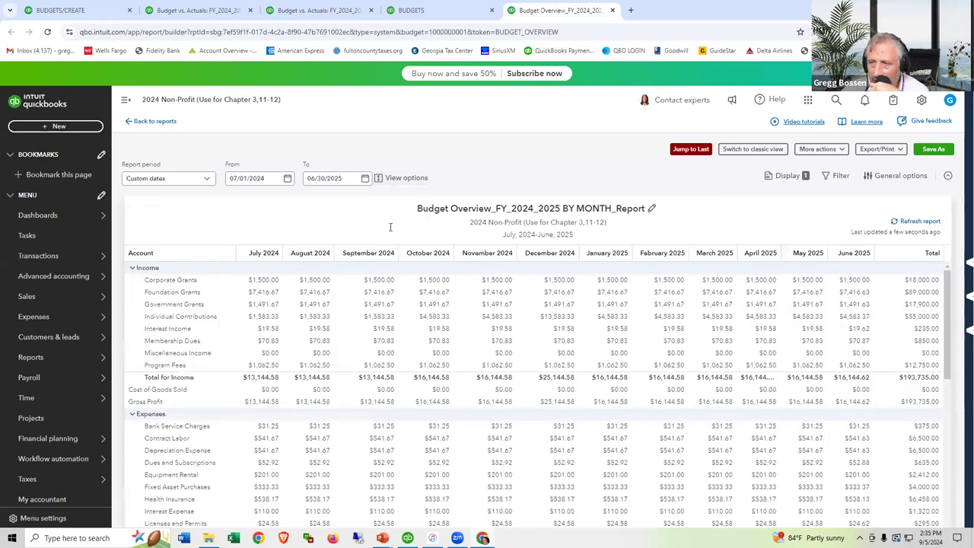
pyautogui.scroll(-3, 479, 327)
pyautogui.scroll(-5, 479, 327)
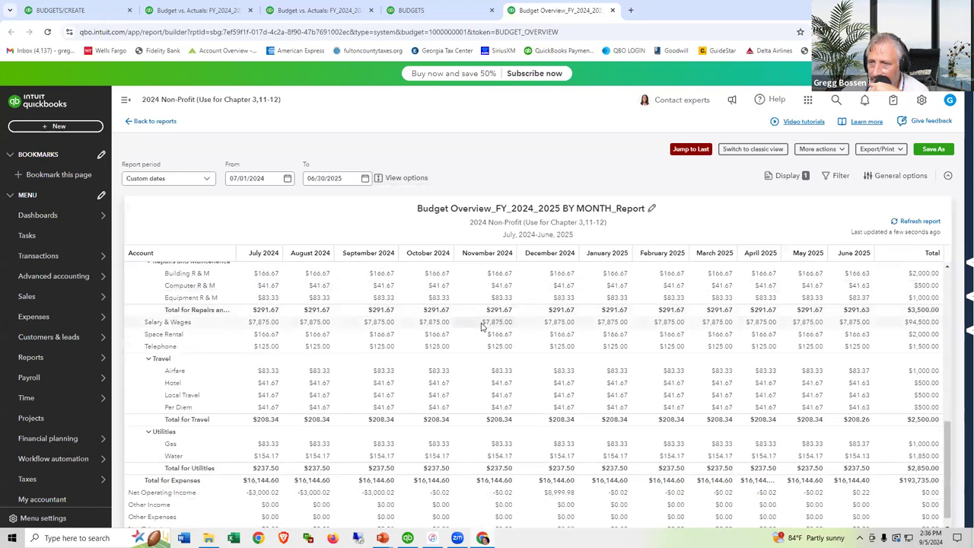
pyautogui.scroll(10, 479, 327)
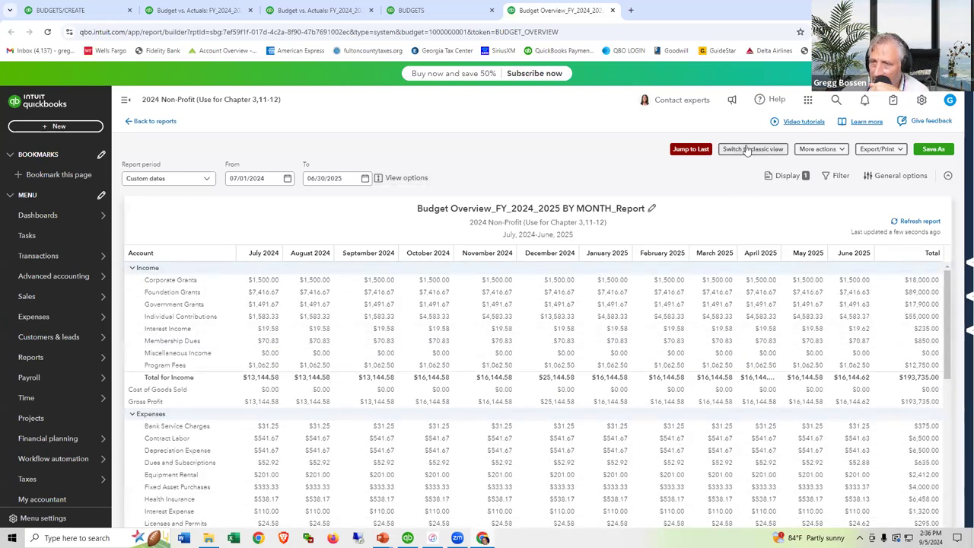
# - Review the Budget Overview report in classic view, then return to the modern view
pyautogui.click(748, 149)
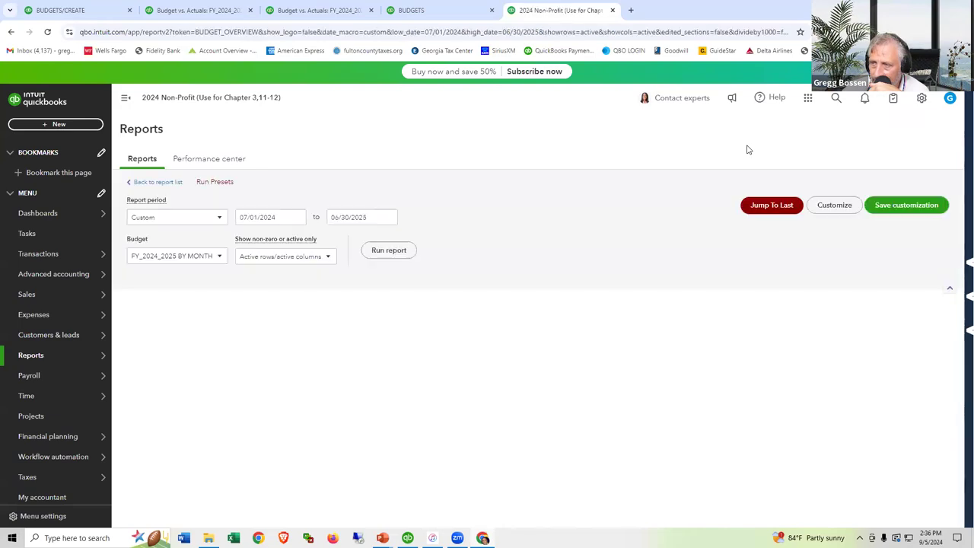
pyautogui.scroll(-15, 724, 252)
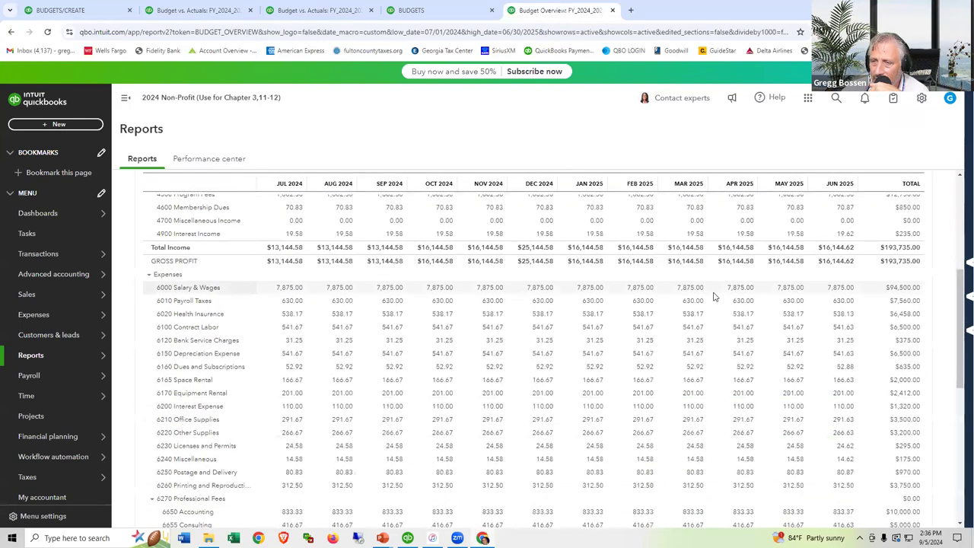
pyautogui.scroll(15, 714, 297)
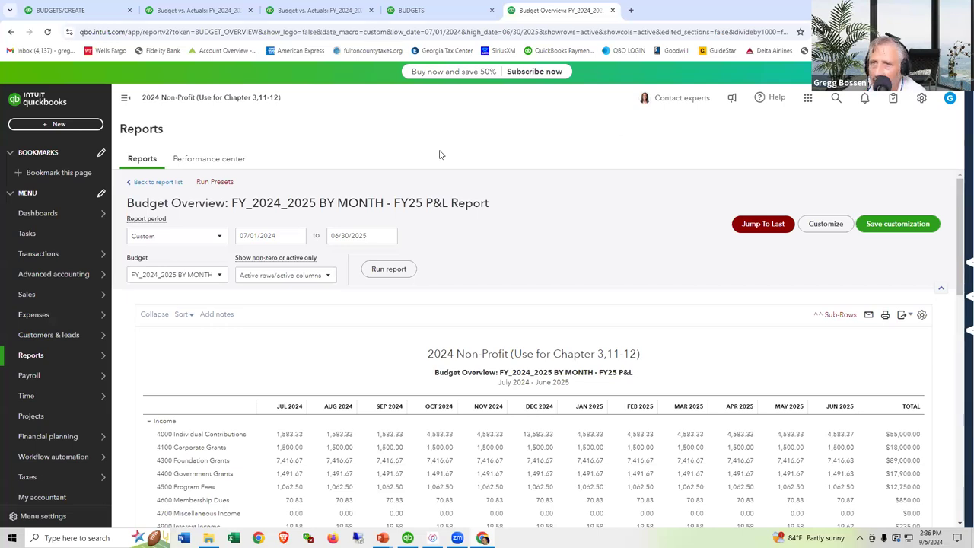
pyautogui.click(11, 31)
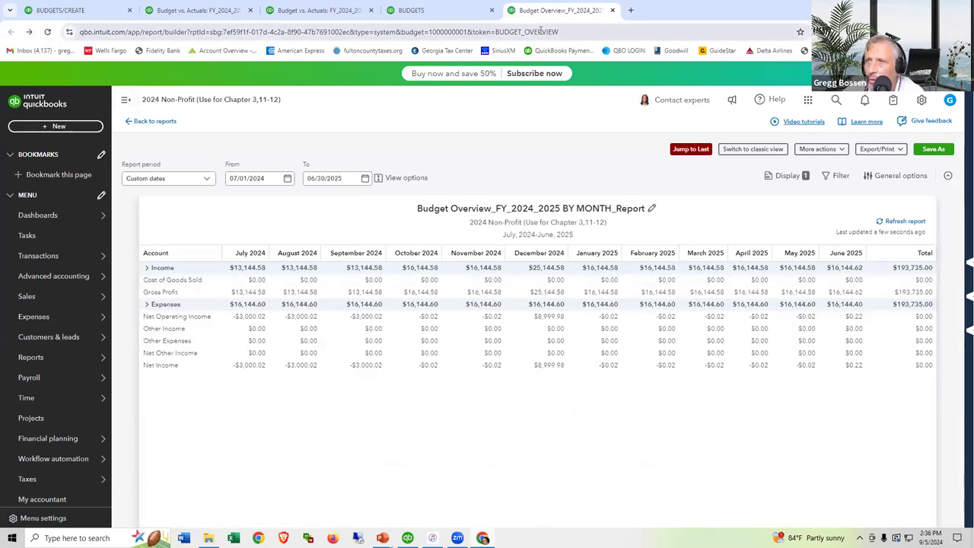
# - Run the Budget vs. Actuals report for the FY_2024_2025 BY MONTH budget and review it in classic view through the total columns
pyautogui.click(437, 11)
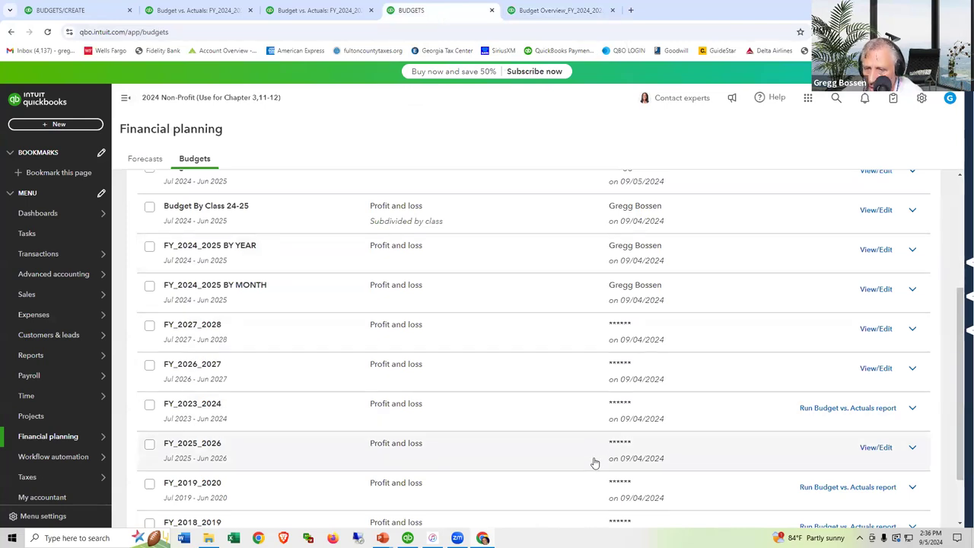
pyautogui.click(912, 290)
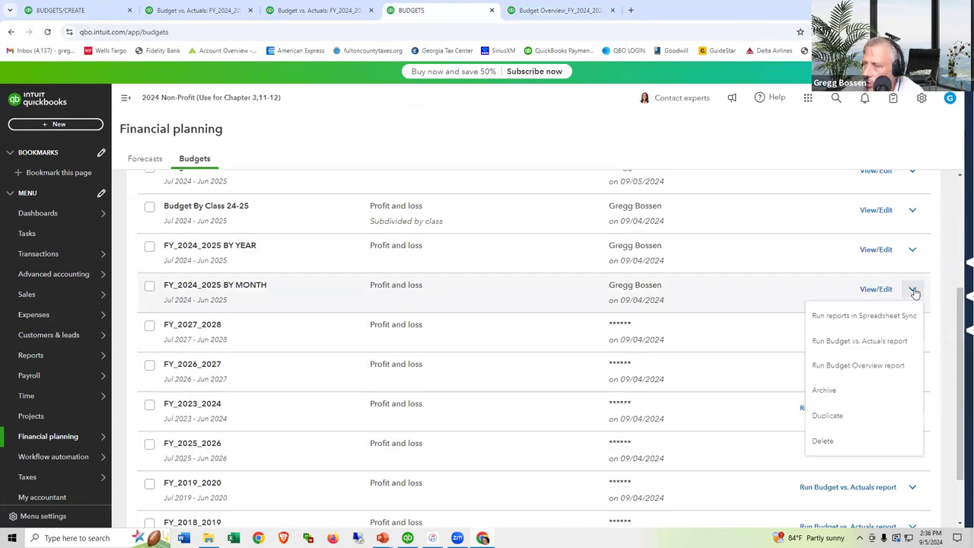
pyautogui.click(893, 343)
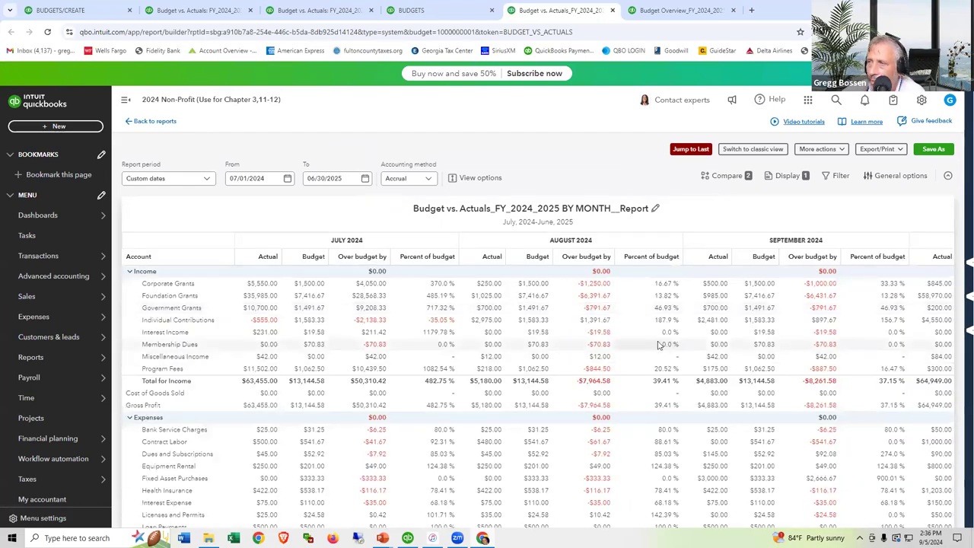
pyautogui.click(752, 149)
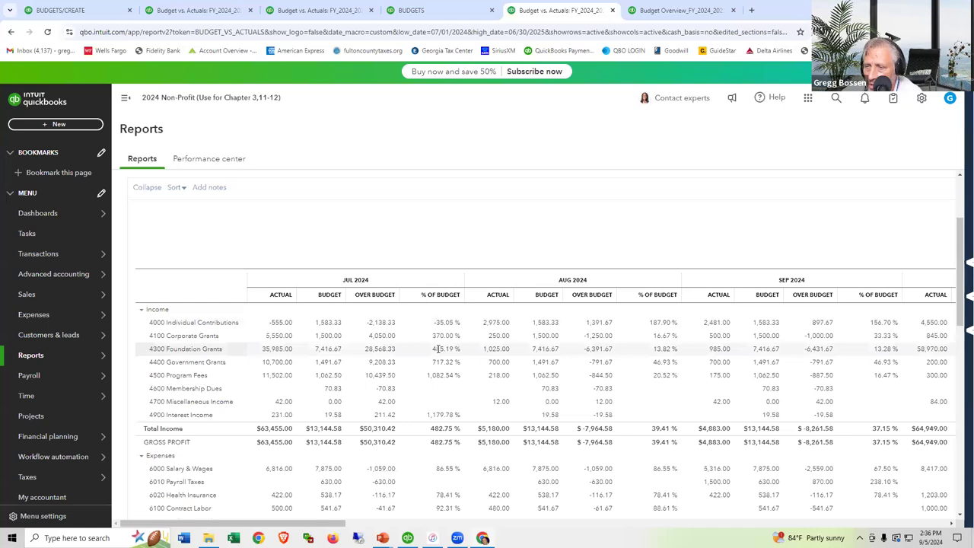
pyautogui.moveTo(307, 527); pyautogui.dragTo(960, 489)
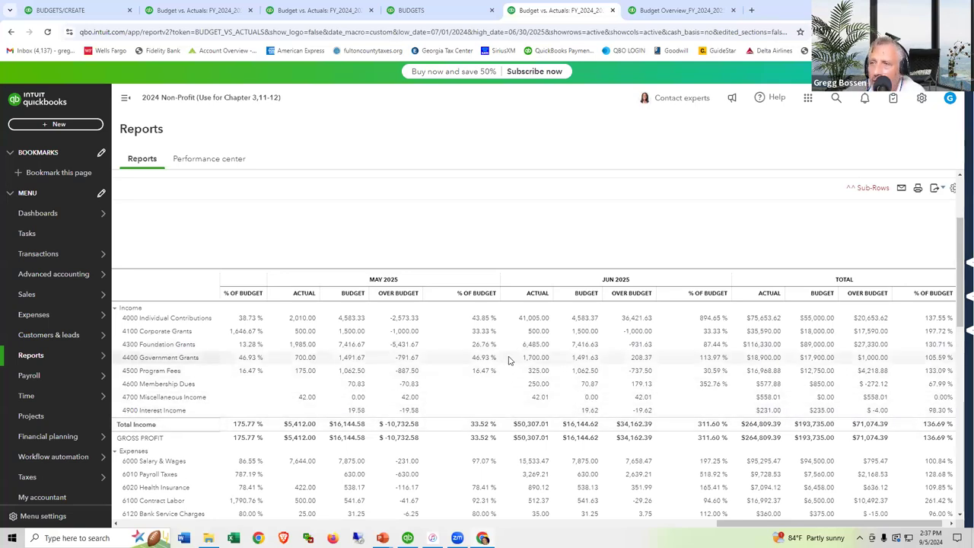
# - Set the Budget vs. Actuals report's end date to 09/30/2024 and rerun the report
pyautogui.scroll(2, 509, 361)
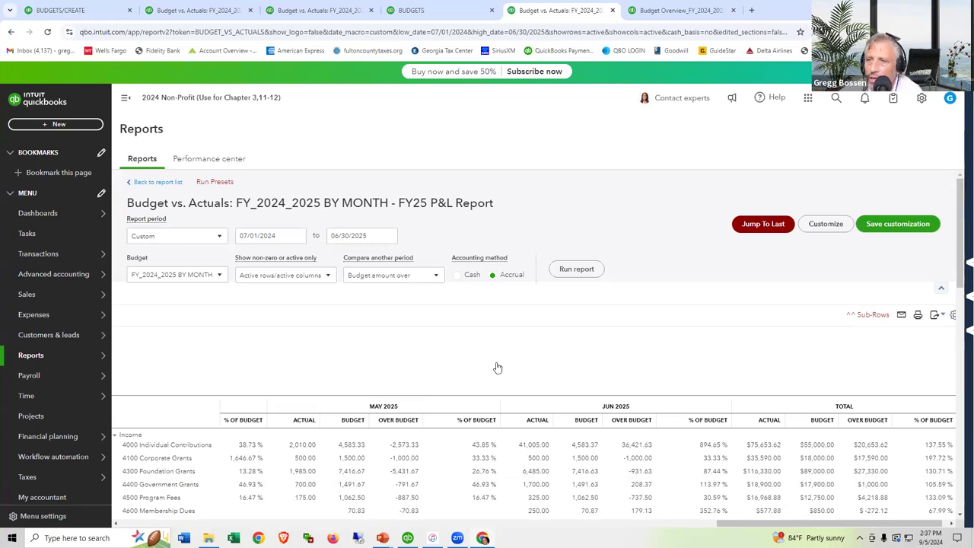
pyautogui.click(388, 236)
pyautogui.click(337, 262)
pyautogui.click(337, 263)
pyautogui.click(337, 263)
pyautogui.click(338, 264)
pyautogui.click(338, 264)
pyautogui.click(337, 263)
pyautogui.click(337, 264)
pyautogui.click(338, 263)
pyautogui.click(338, 262)
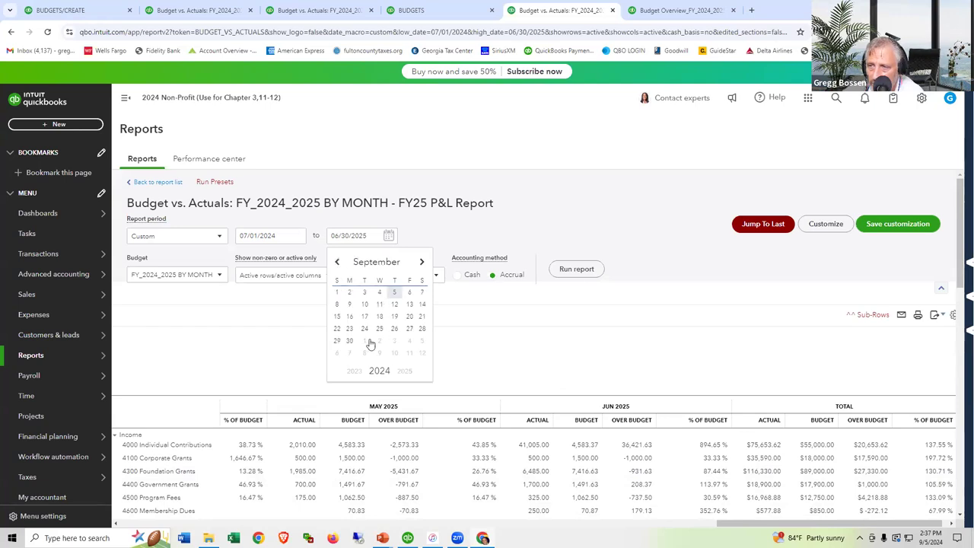
pyautogui.click(350, 340)
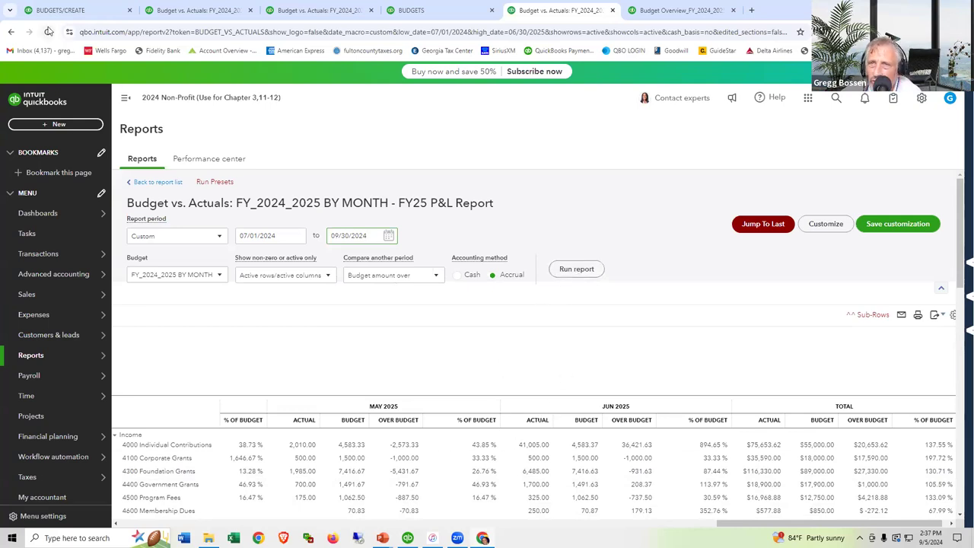
pyautogui.click(575, 270)
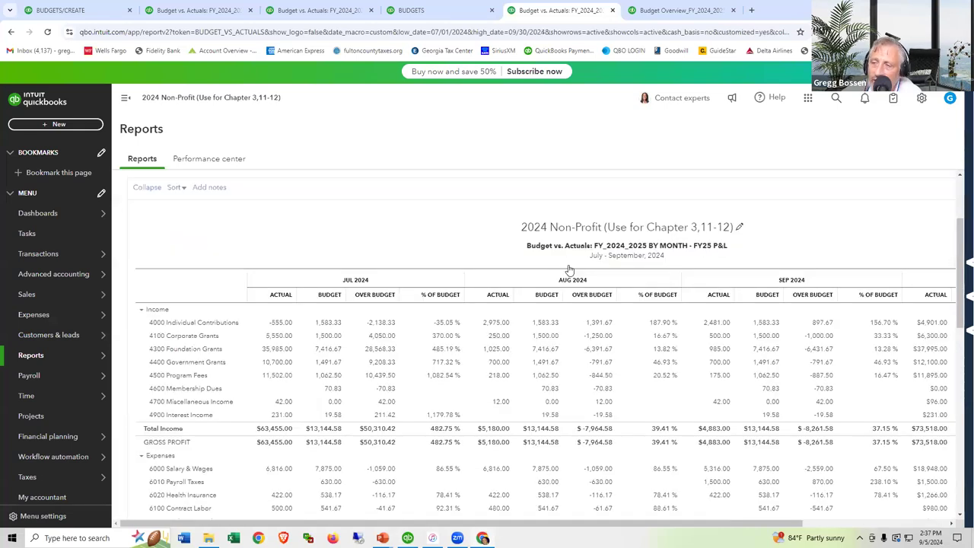
# - Customize the report grid to show Accounts vs. Total and rerun the report
pyautogui.scroll(2, 588, 276)
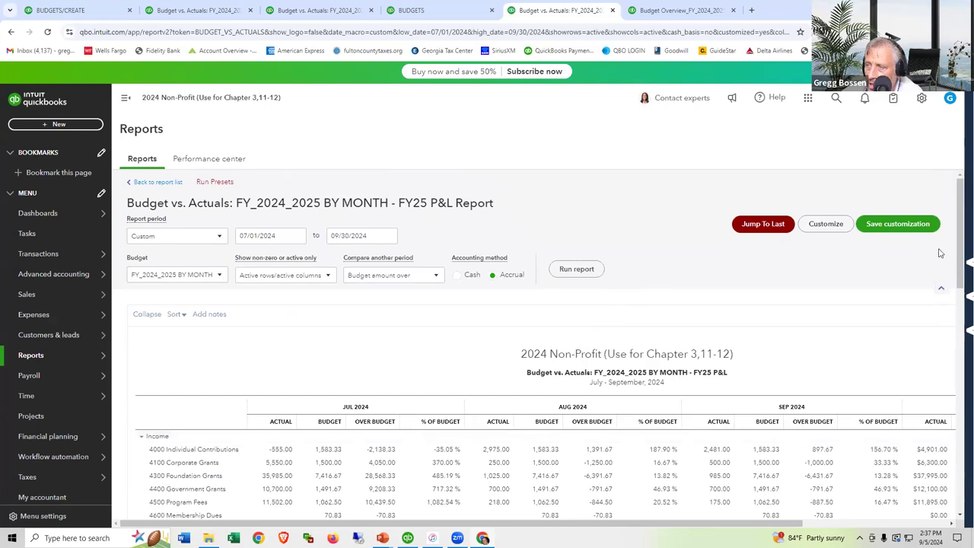
pyautogui.click(825, 223)
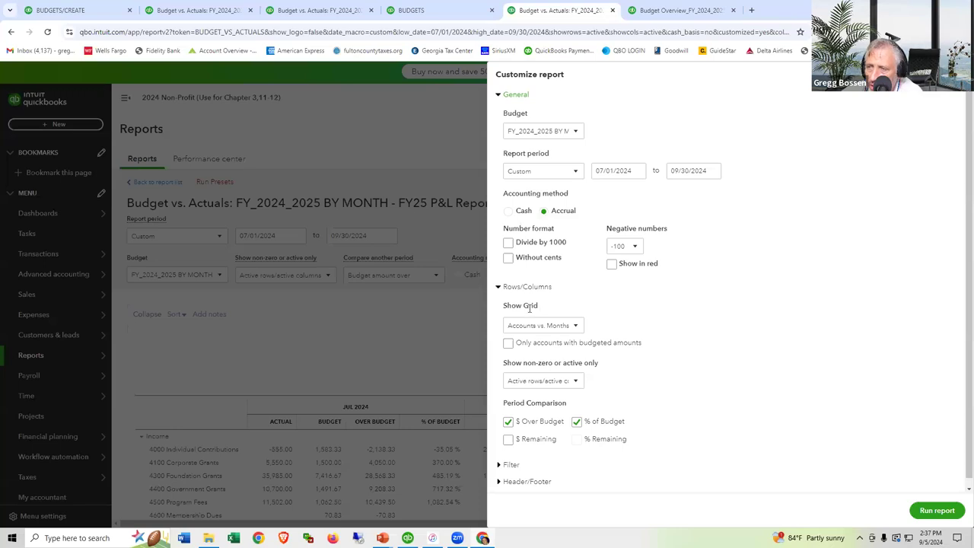
pyautogui.click(575, 327)
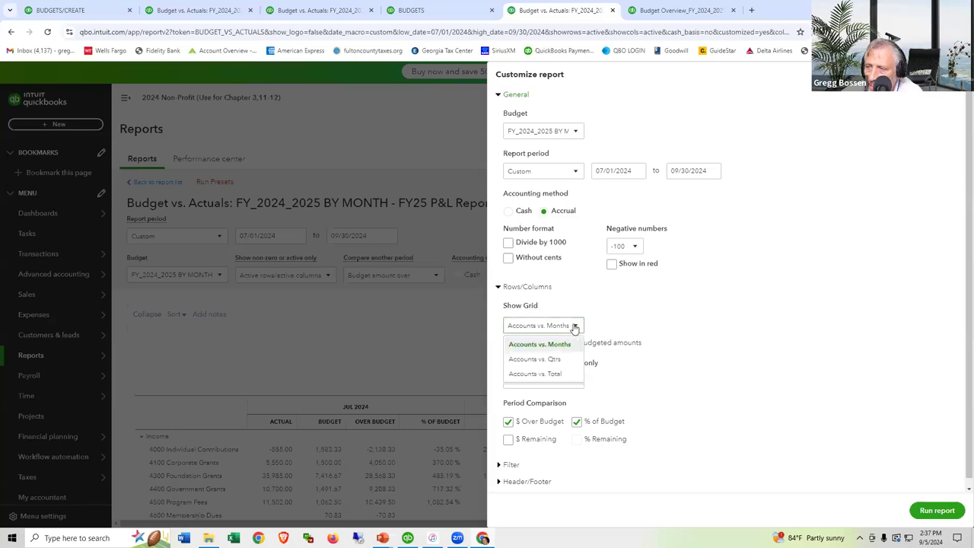
pyautogui.click(545, 373)
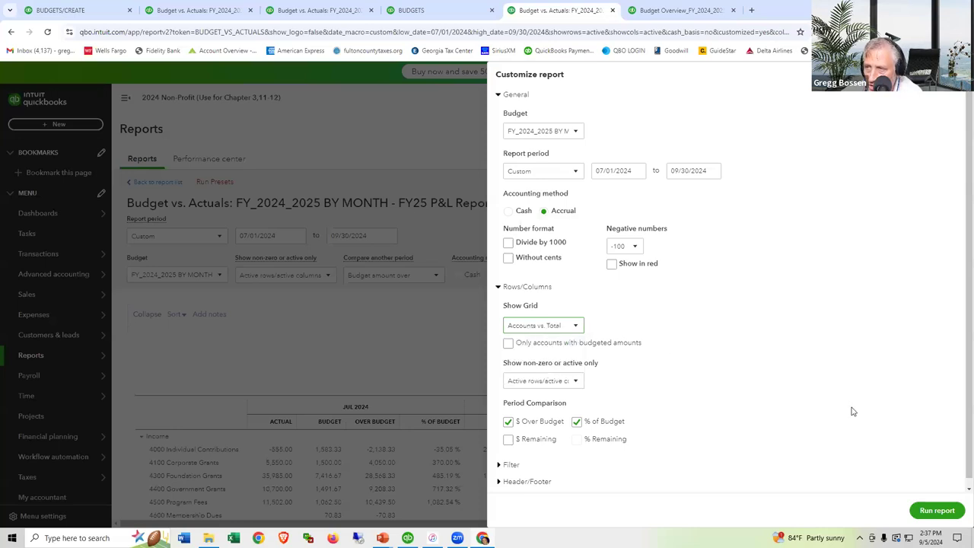
pyautogui.click(933, 511)
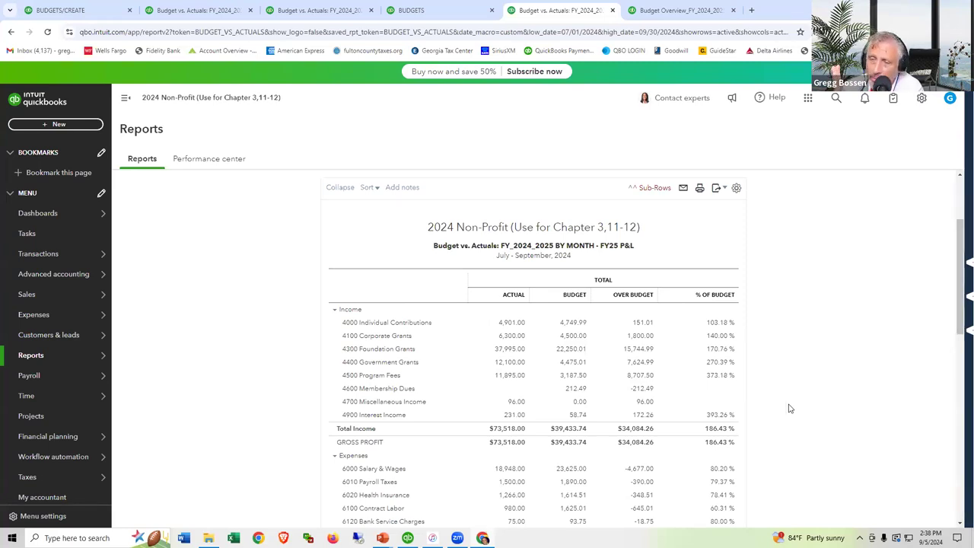
# - Set the report period to This Fiscal Year-to-last-month and rerun the report
pyautogui.scroll(2, 785, 401)
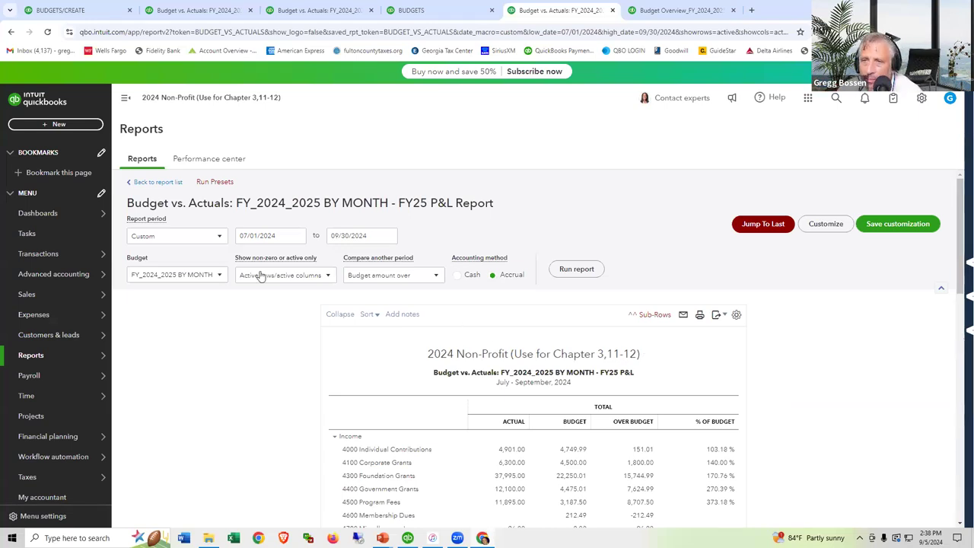
pyautogui.click(219, 238)
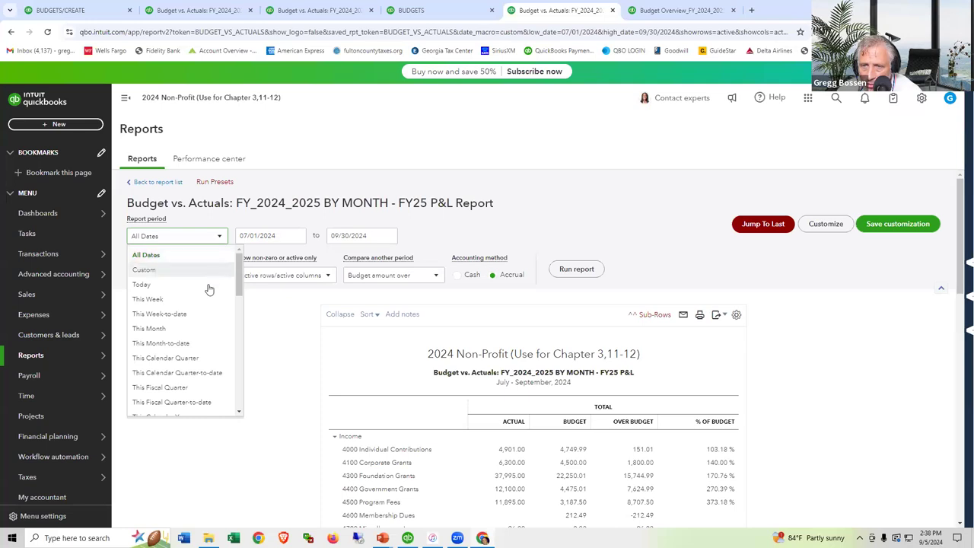
pyautogui.scroll(-1, 209, 300)
pyautogui.scroll(-1, 210, 301)
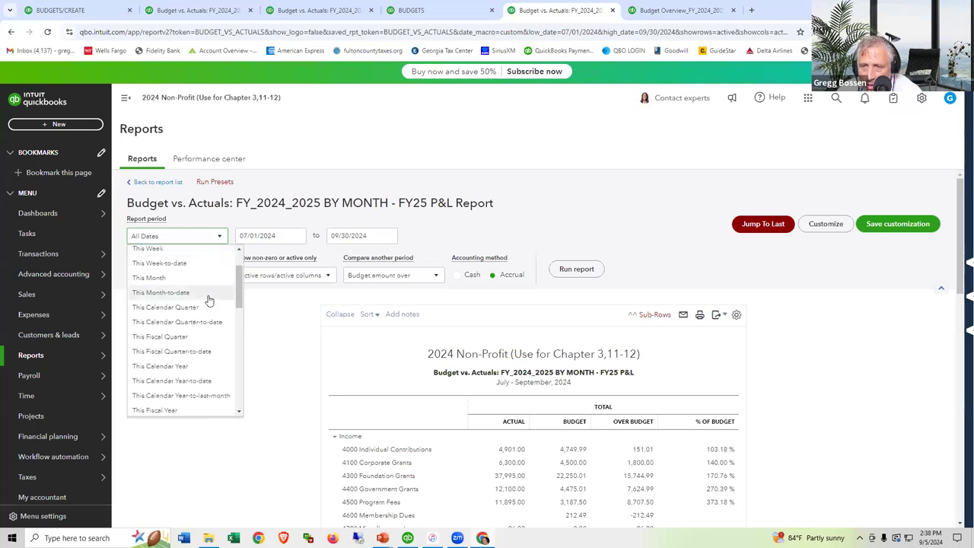
pyautogui.scroll(-4, 209, 302)
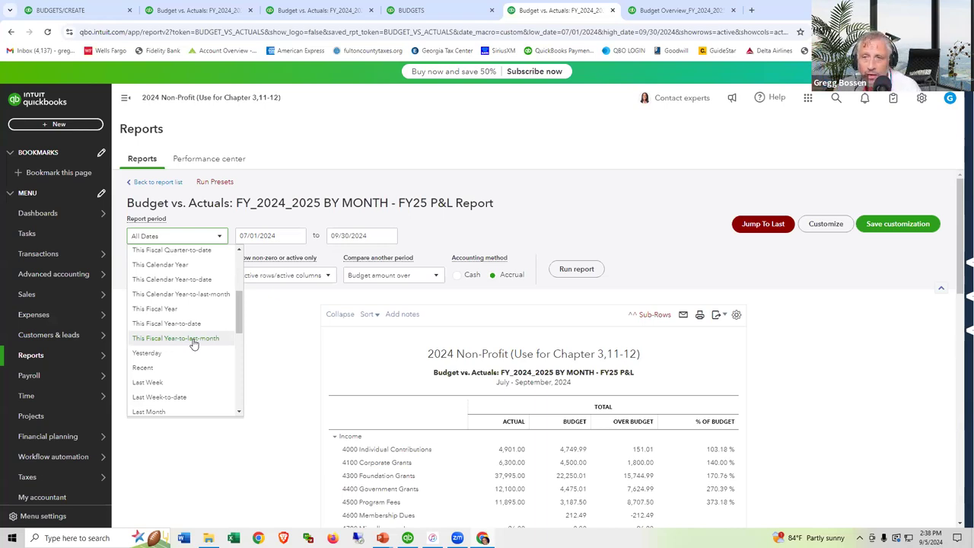
pyautogui.click(193, 339)
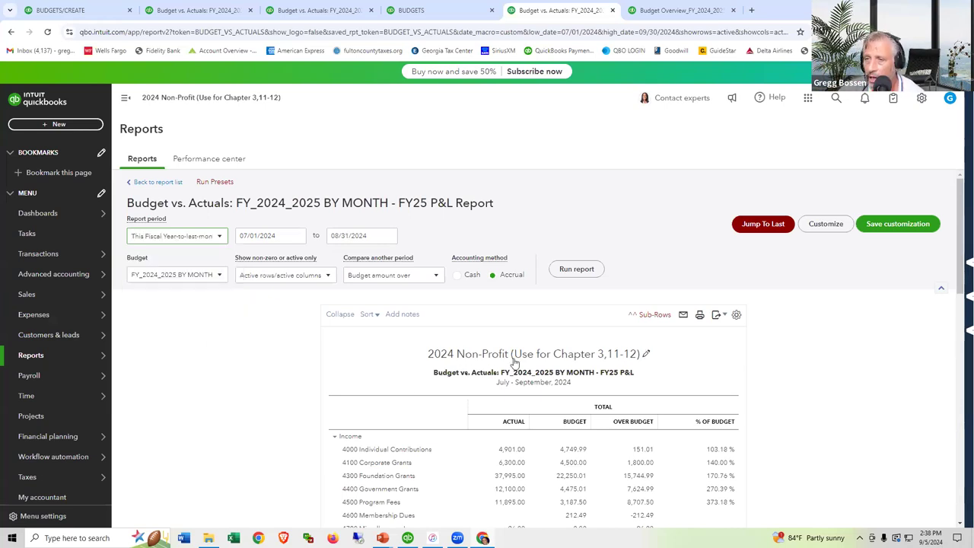
pyautogui.click(577, 269)
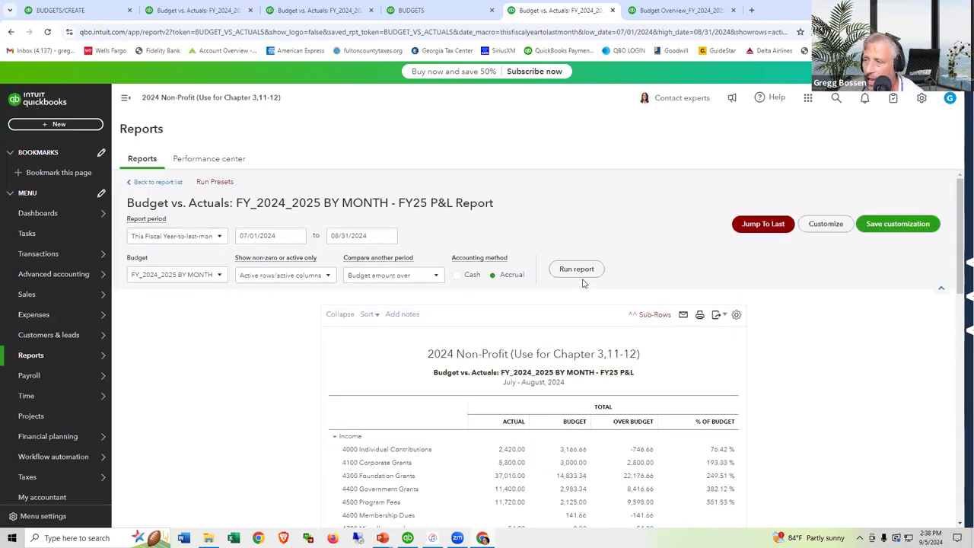
# - Save the customized report under the name "Budget vs. Actual for4 Board"
pyautogui.click(885, 227)
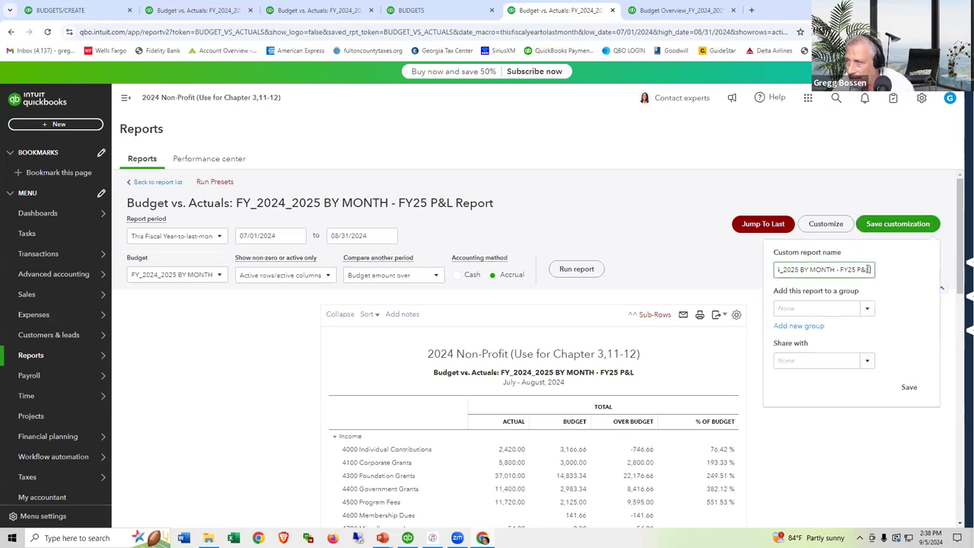
pyautogui.moveTo(867, 269); pyautogui.dragTo(726, 292)
pyautogui.write('Budget vs. Actual for4 Board')
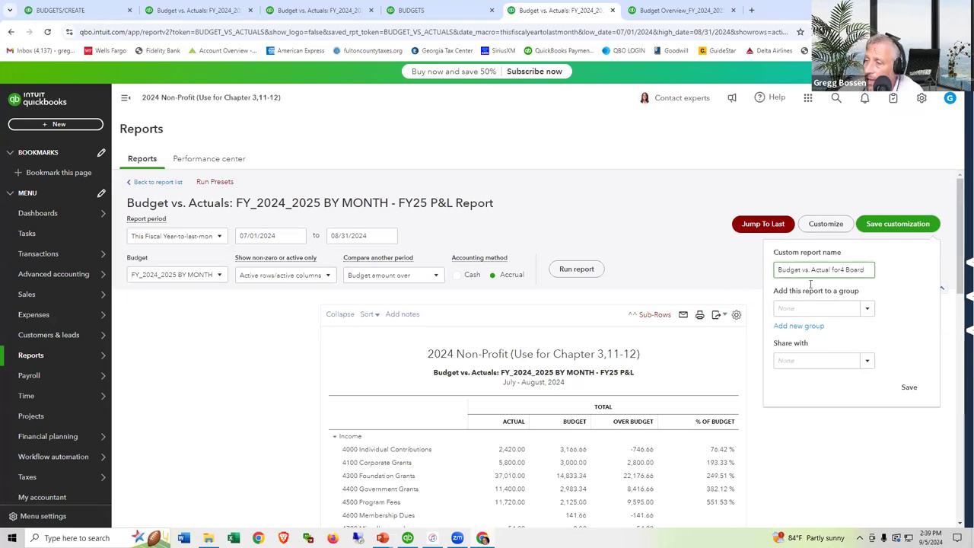
pyautogui.click(907, 388)
pyautogui.scroll(-2, 270, 370)
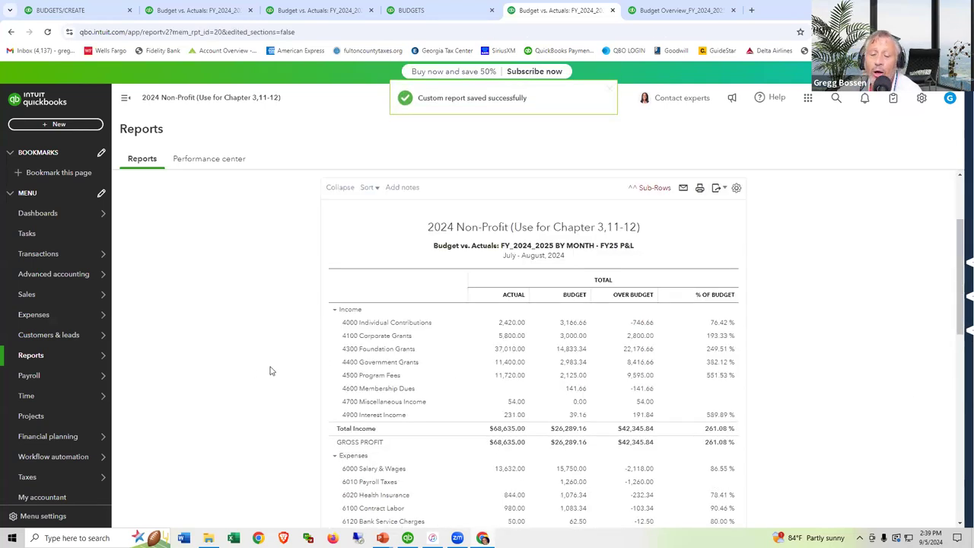
# - Return to the budgets list and run a fresh Budget vs. Actuals report for FY_2024_2025 BY MONTH in classic view
pyautogui.click(921, 98)
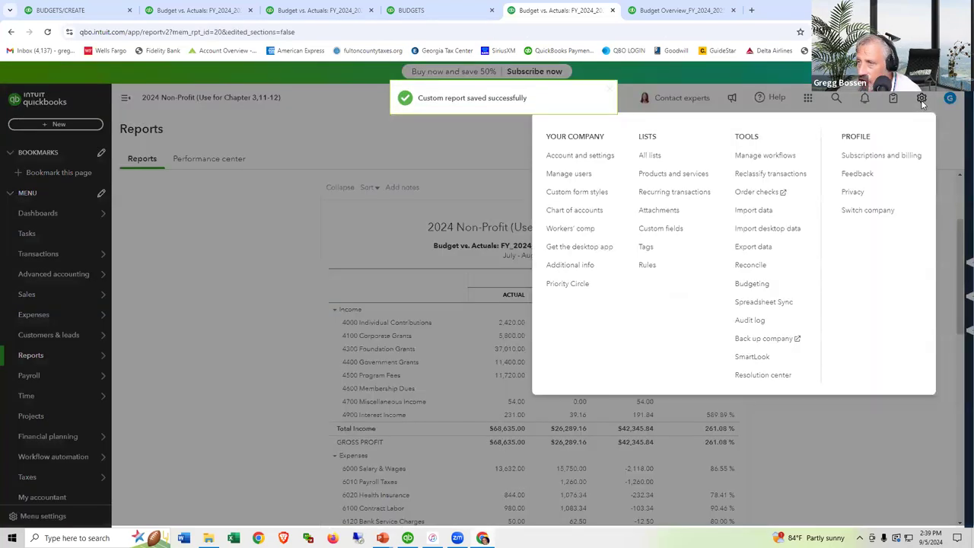
pyautogui.click(749, 283)
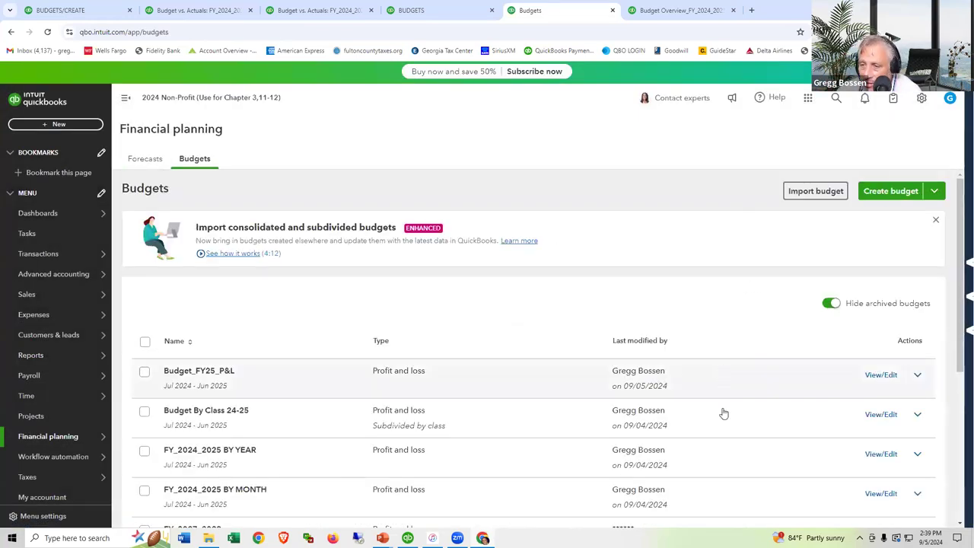
pyautogui.click(918, 495)
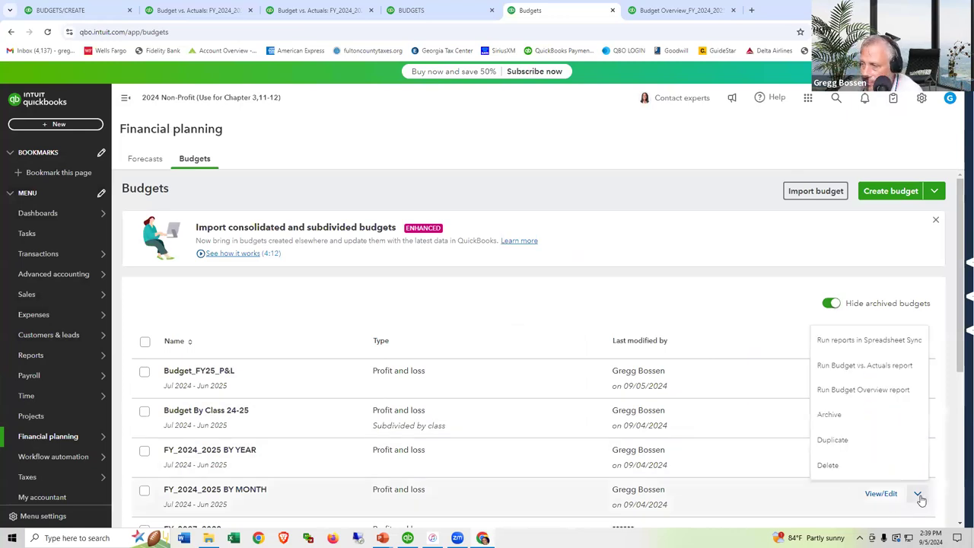
pyautogui.click(873, 366)
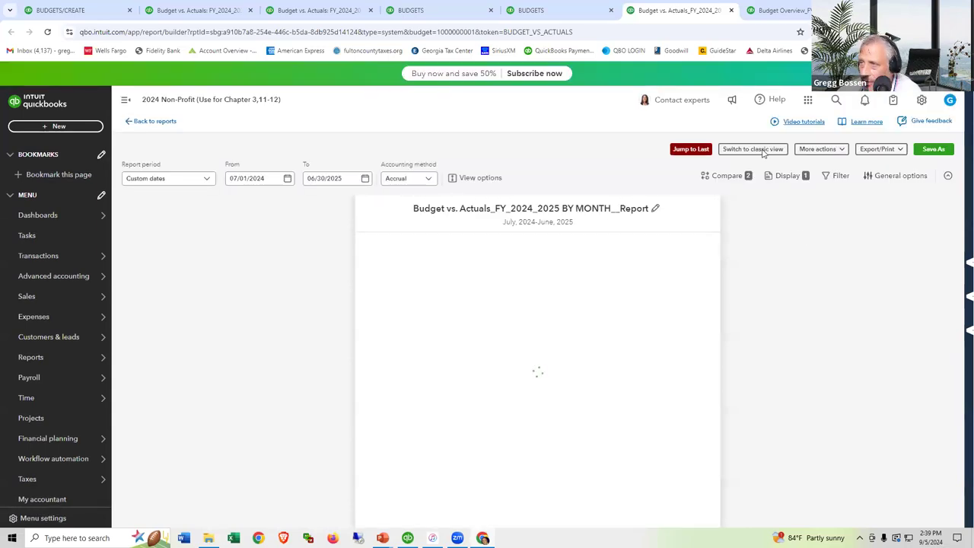
pyautogui.click(752, 149)
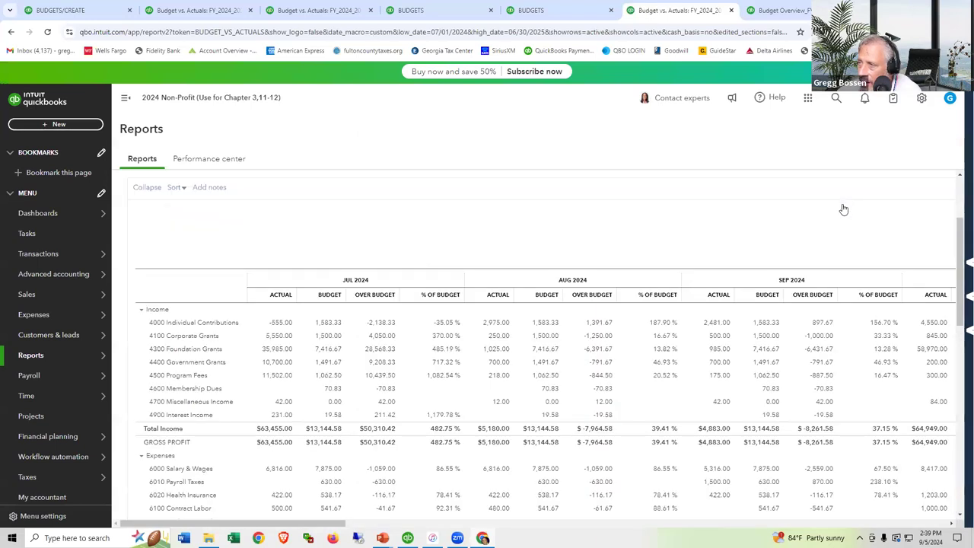
pyautogui.click(824, 224)
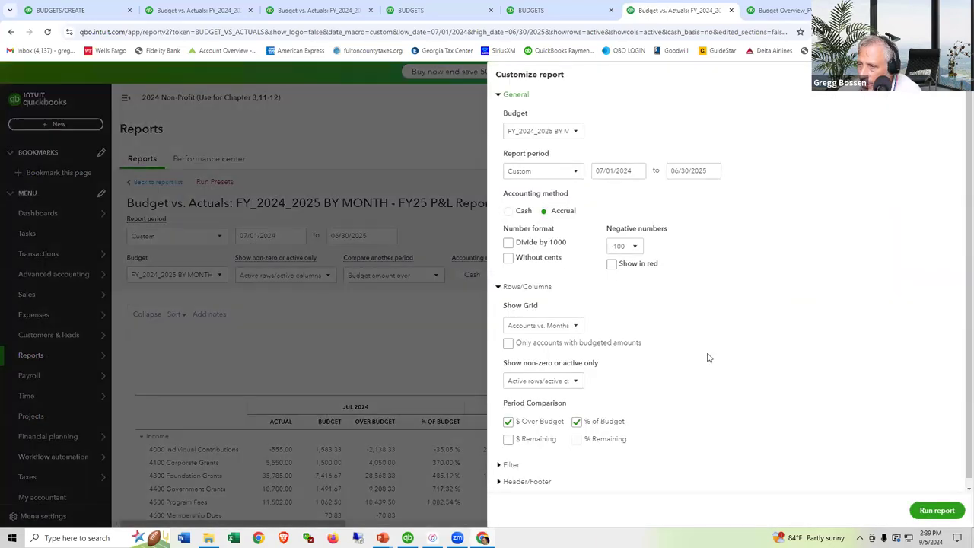
pyautogui.click(577, 327)
pyautogui.click(556, 372)
pyautogui.click(22, 315)
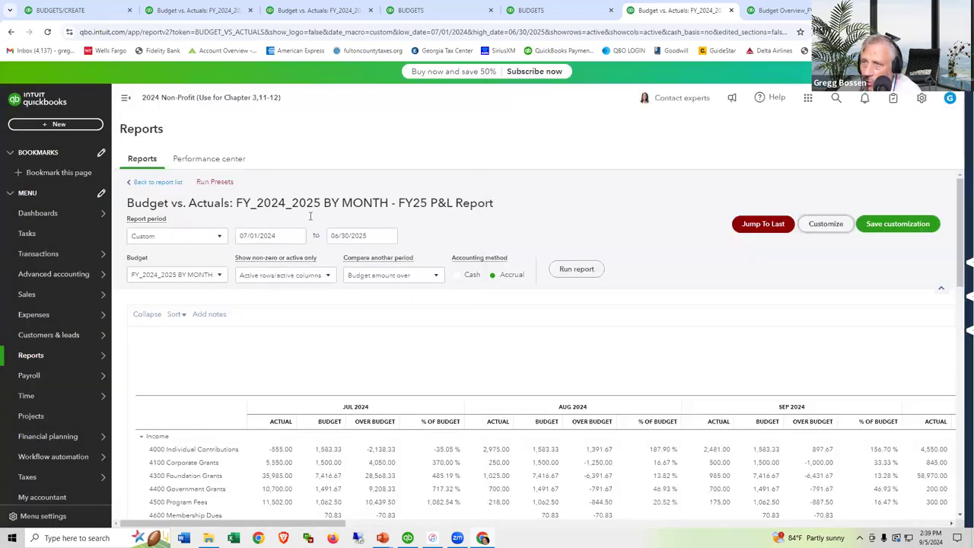
# - Open the saved custom report "Budget vs. Actual for4 Board" from the list of custom reports
pyautogui.moveTo(31, 360)
pyautogui.click(120, 356)
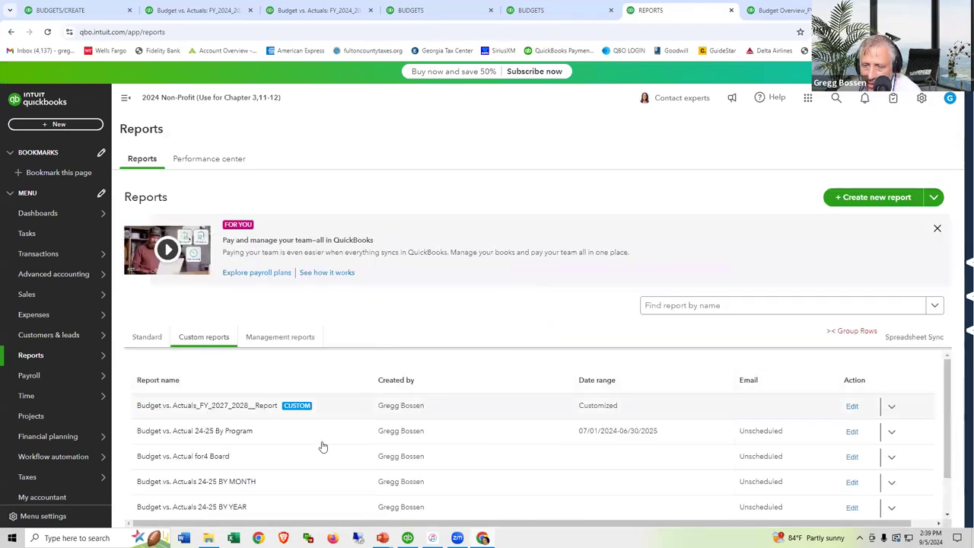
pyautogui.scroll(-1, 324, 452)
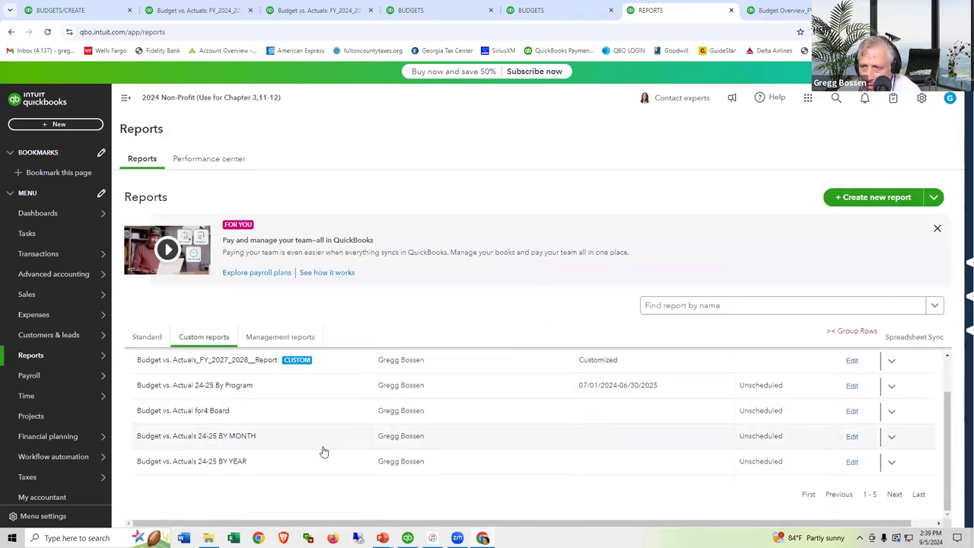
pyautogui.click(166, 415)
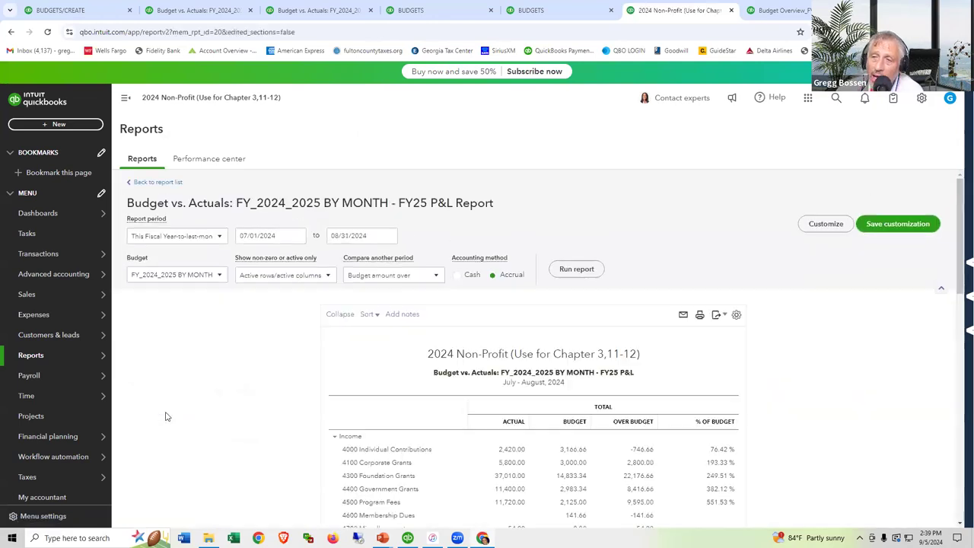
pyautogui.scroll(3, 183, 362)
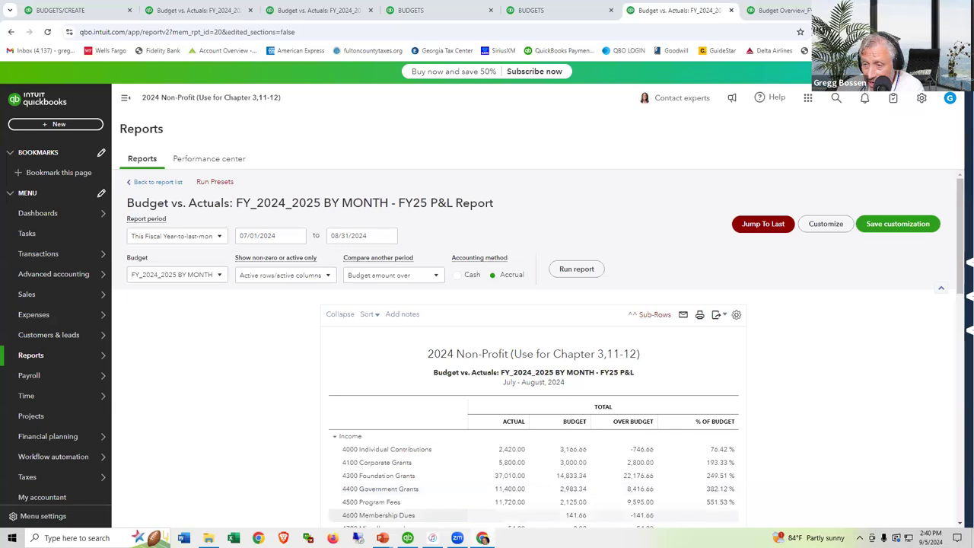
# - Switch to QuickBooks Desktop and close the FY2025-26 budget setup window, recording the budget
pyautogui.hotkey('alt', 'Tab')
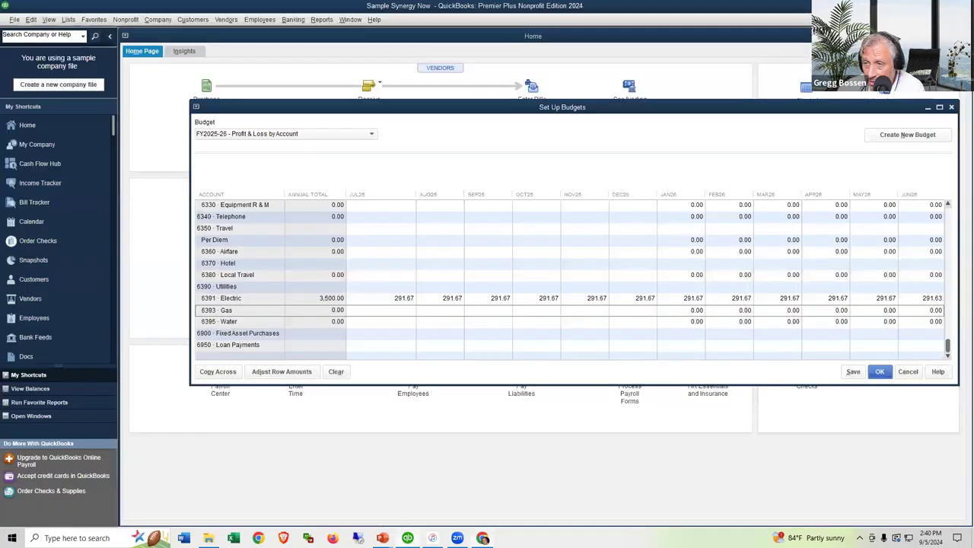
pyautogui.click(951, 108)
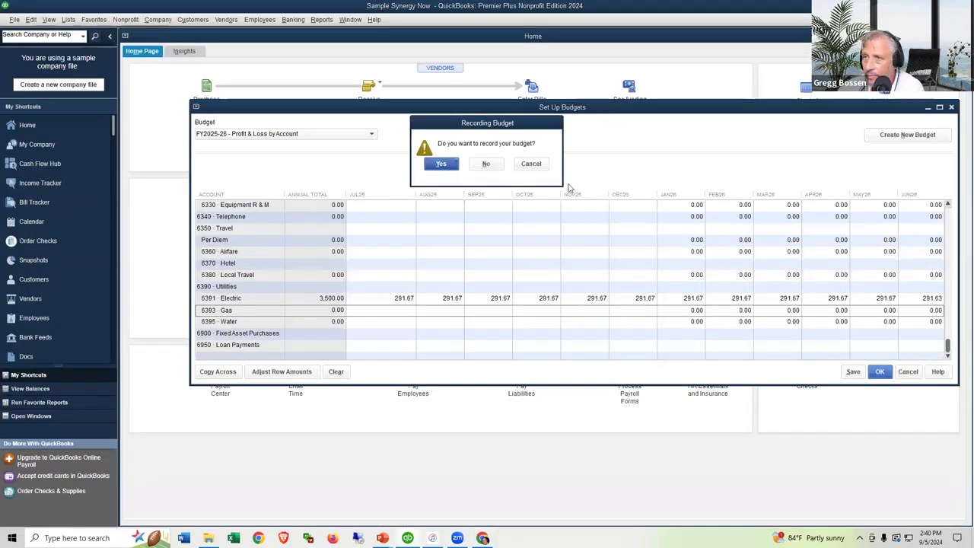
pyautogui.click(456, 162)
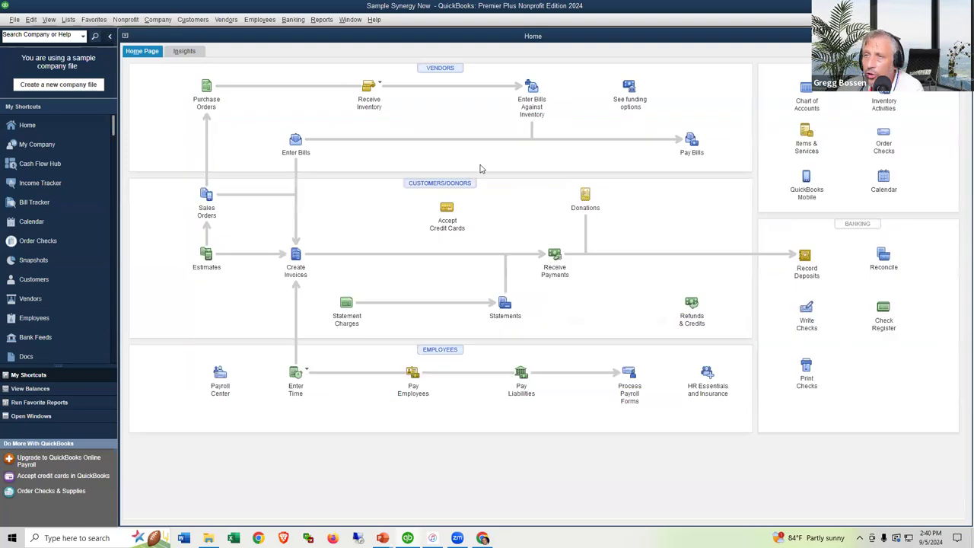
# - Run a Budget vs. Actual report for the FY2024-25 Profit & Loss by Account budget with the Account by Month layout
pyautogui.click(320, 20)
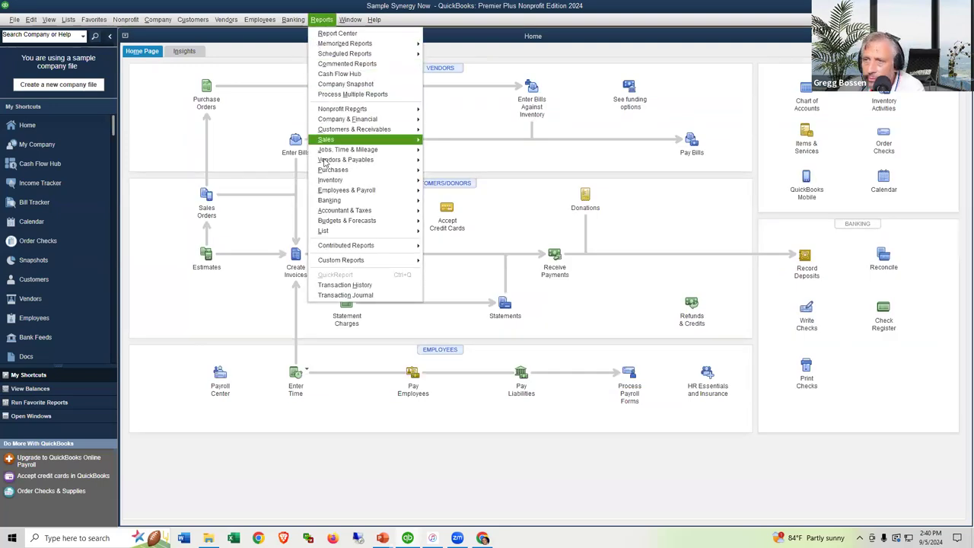
pyautogui.moveTo(324, 222)
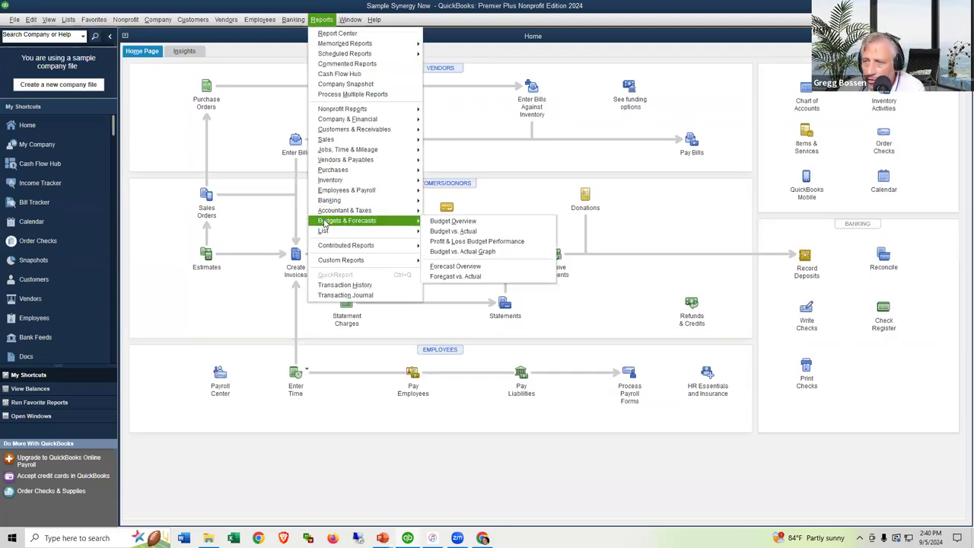
pyautogui.click(445, 232)
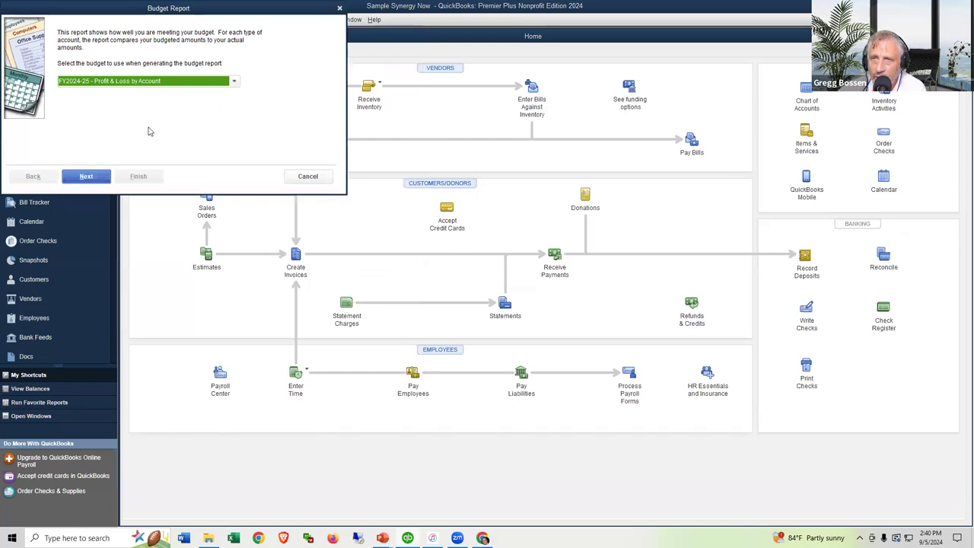
pyautogui.click(104, 175)
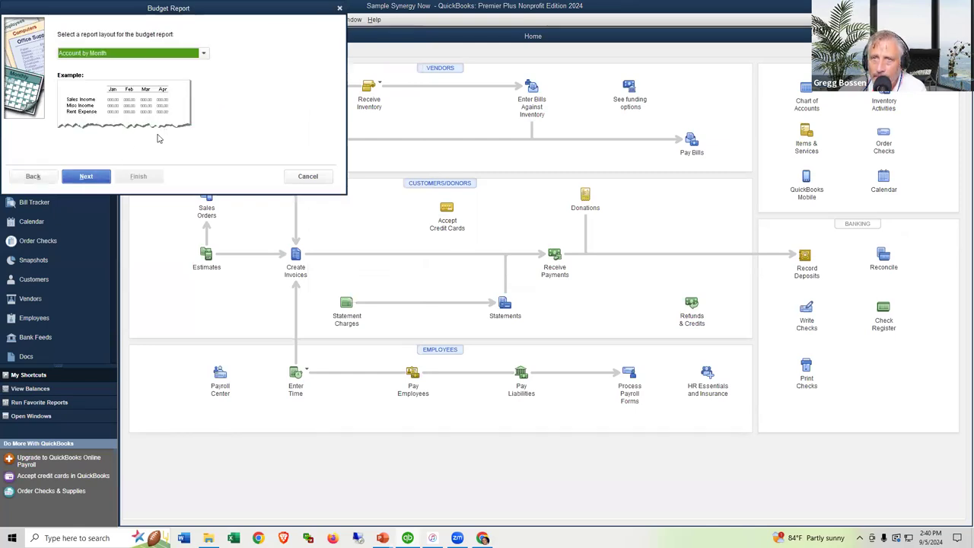
pyautogui.click(102, 180)
pyautogui.click(140, 178)
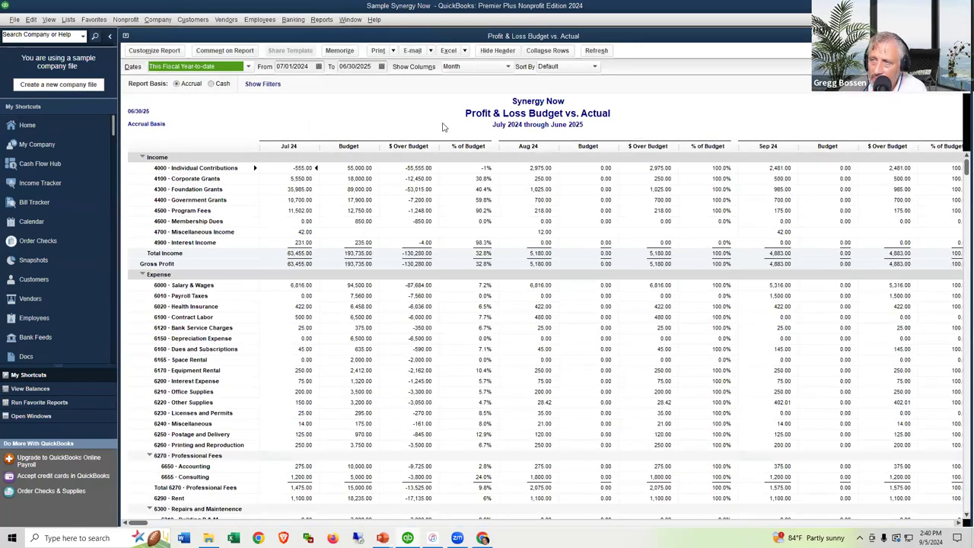
# - Show the report's columns as Total only and set its dates to This Fiscal Year-to-Last Month
pyautogui.click(508, 67)
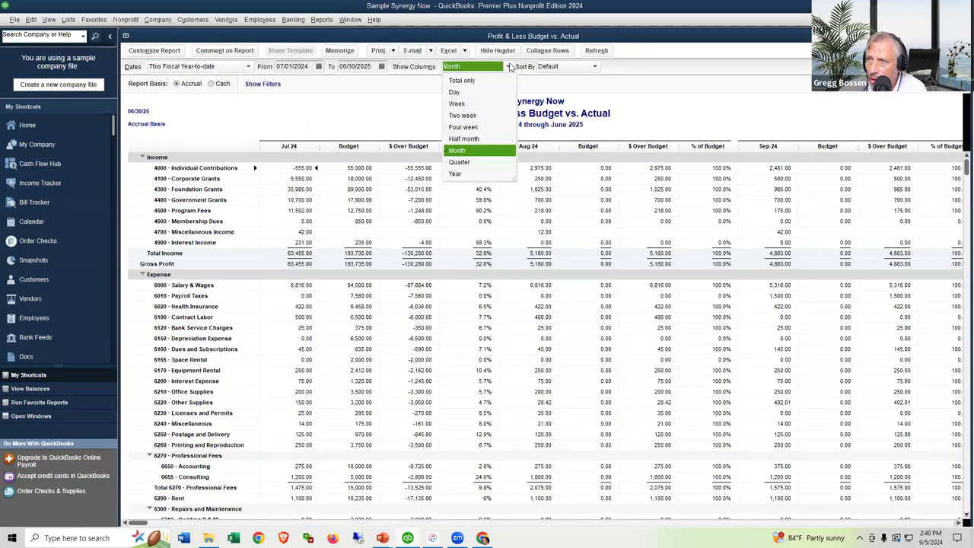
pyautogui.click(461, 81)
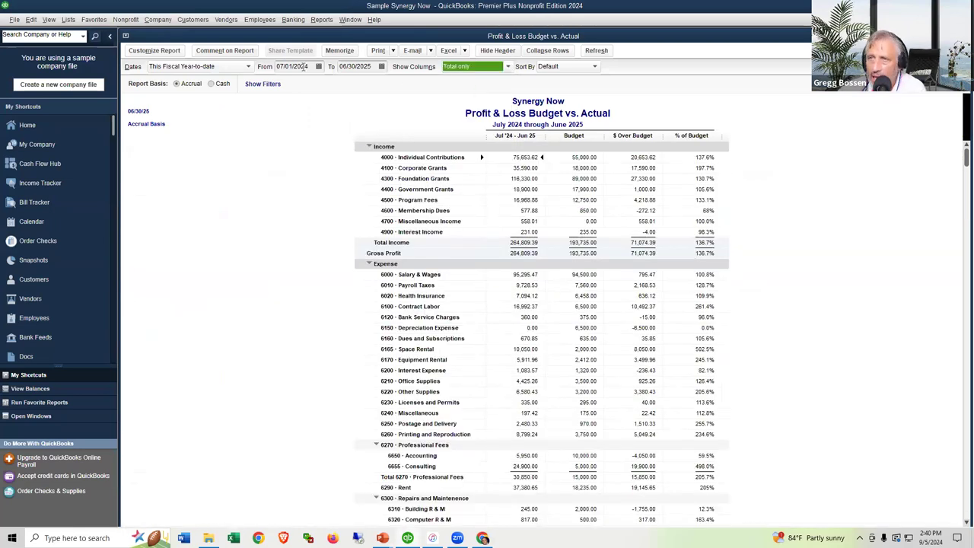
pyautogui.click(246, 67)
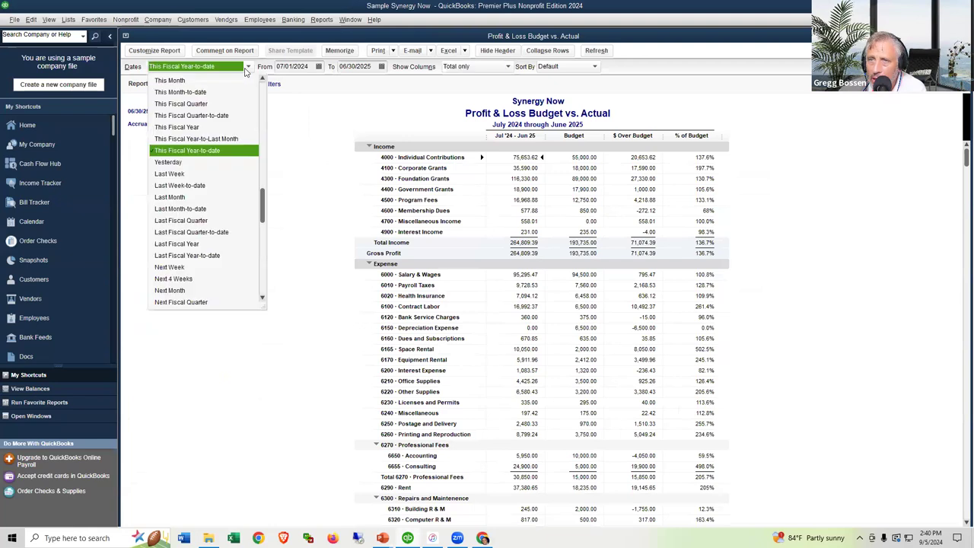
pyautogui.click(178, 139)
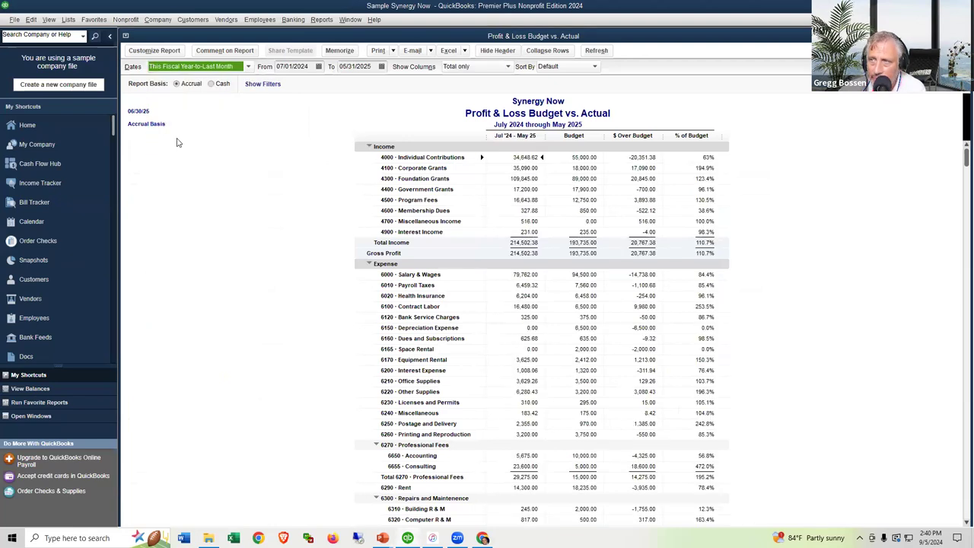
# - Memorize the customized report under the name "Profit & Loss Budget vs. Actual for Board"
pyautogui.click(340, 51)
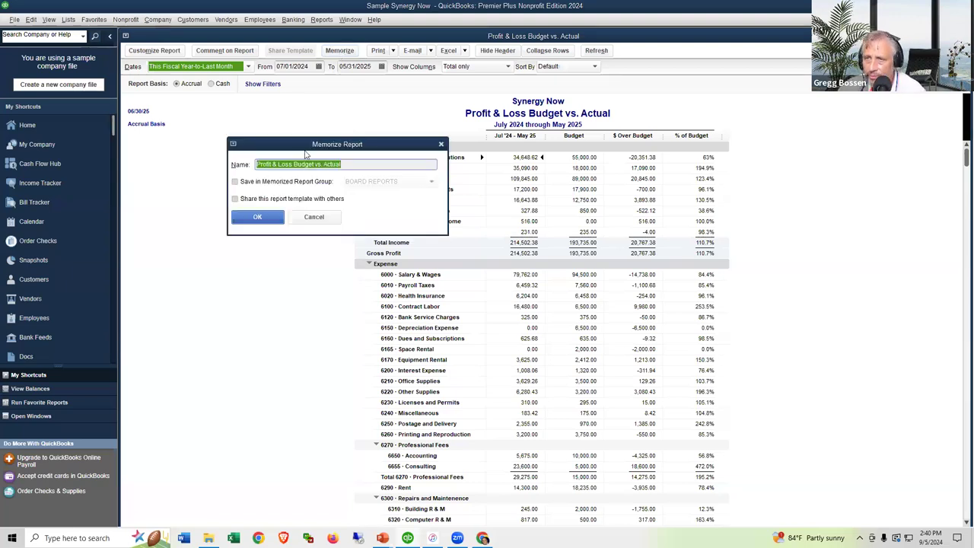
pyautogui.press('End')
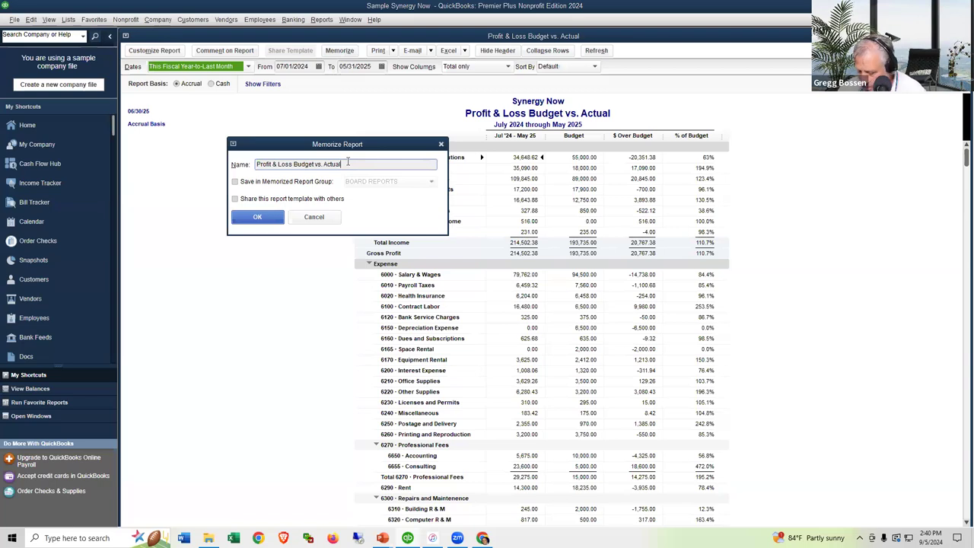
pyautogui.write('for baord')
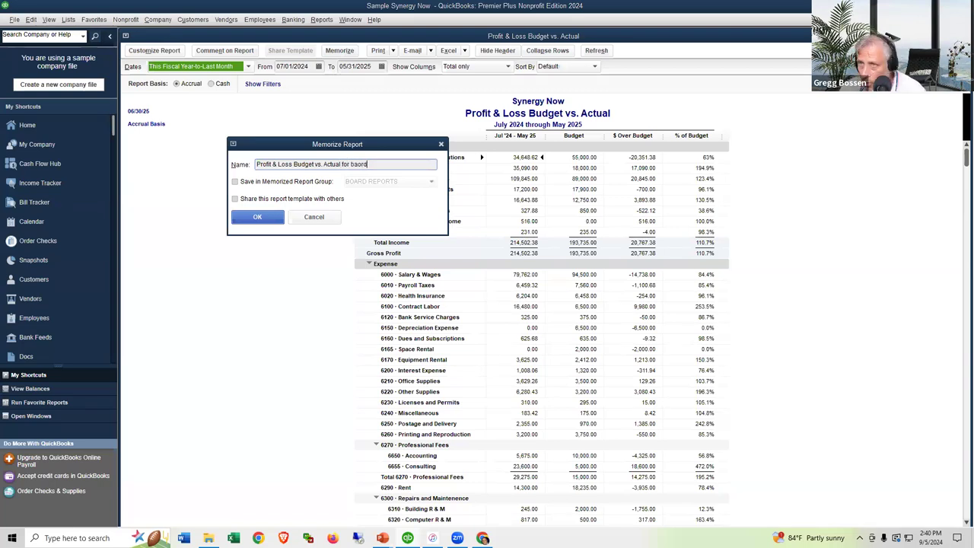
pyautogui.press('BackSpace')
pyautogui.press('BackSpace')
pyautogui.press('BackSpace')
pyautogui.press('BackSpace')
pyautogui.press('BackSpace')
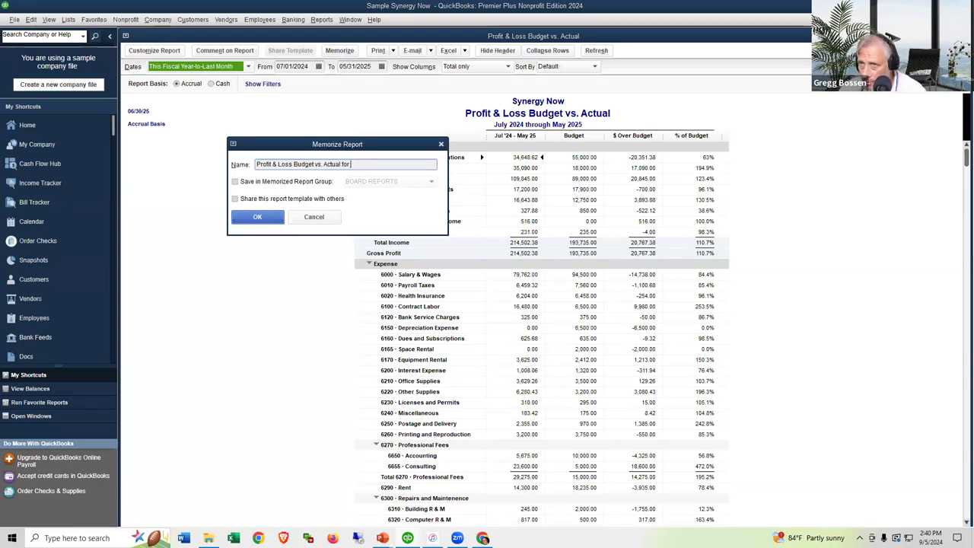
pyautogui.write('Board')
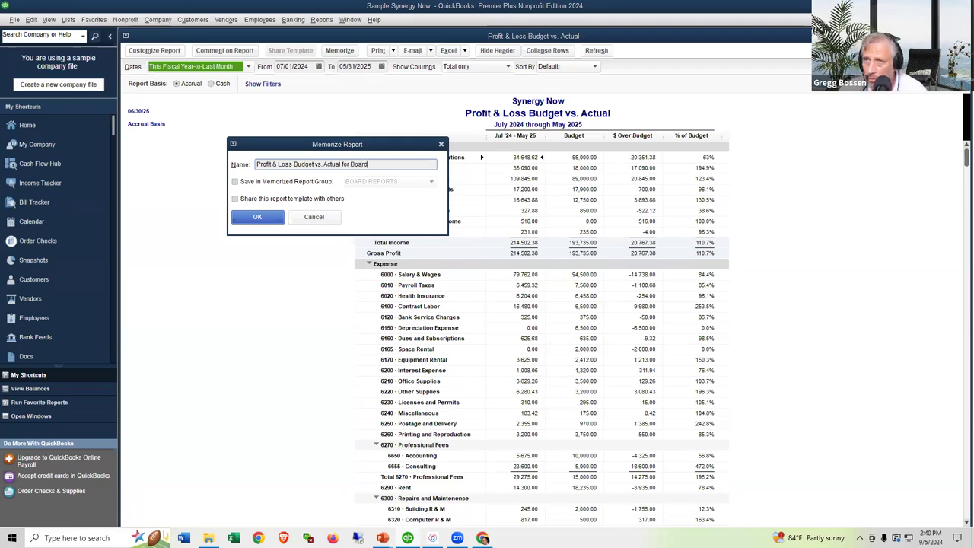
pyautogui.click(272, 217)
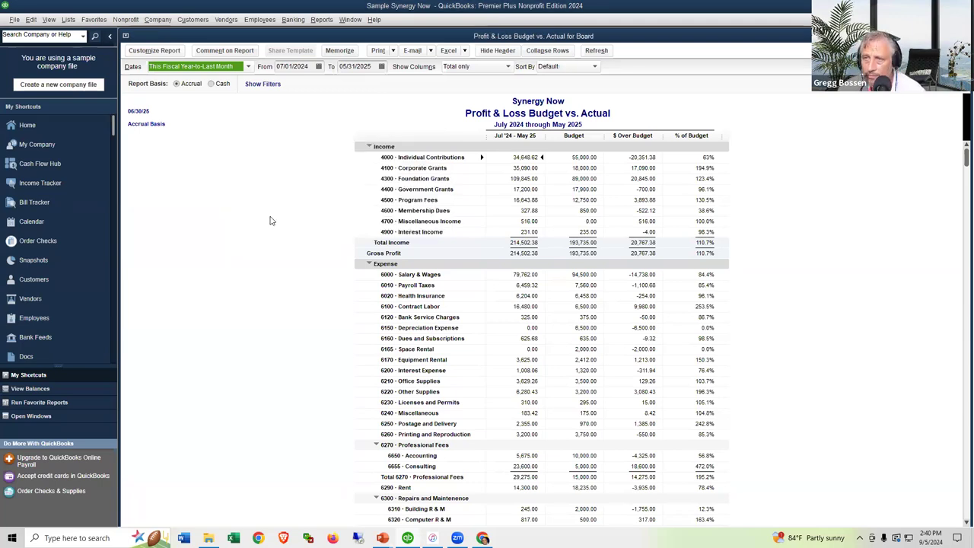
# - Open the memorized report "Profit & Loss Budget vs. Actual for Board"
pyautogui.click(318, 19)
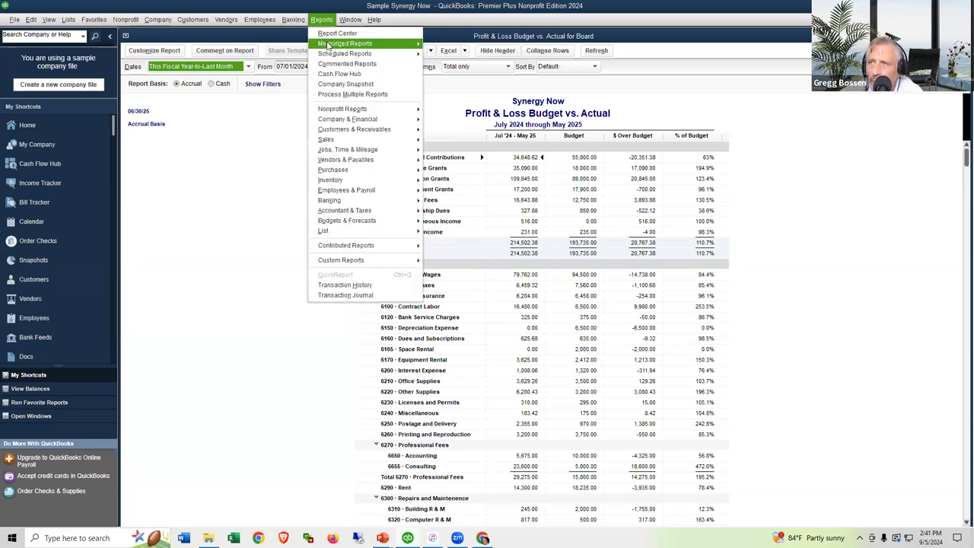
pyautogui.moveTo(330, 45)
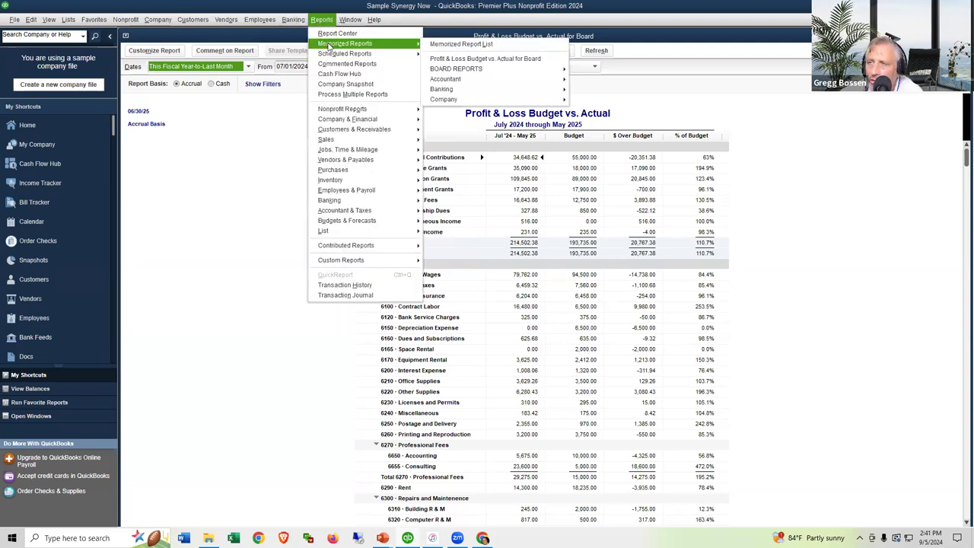
pyautogui.click(507, 59)
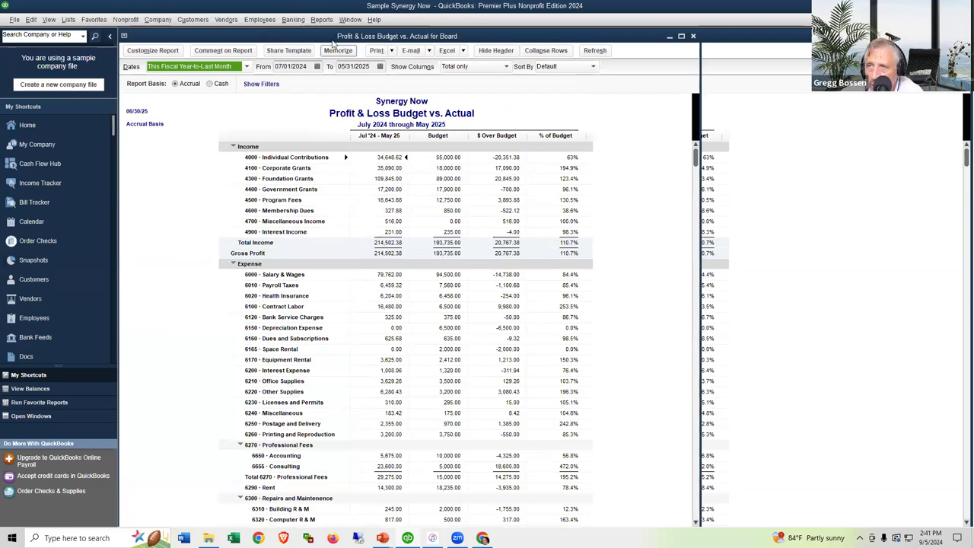
# - Delete the Balance Sheet report from the Accountant group of the Memorized Report List and close the list
pyautogui.click(321, 19)
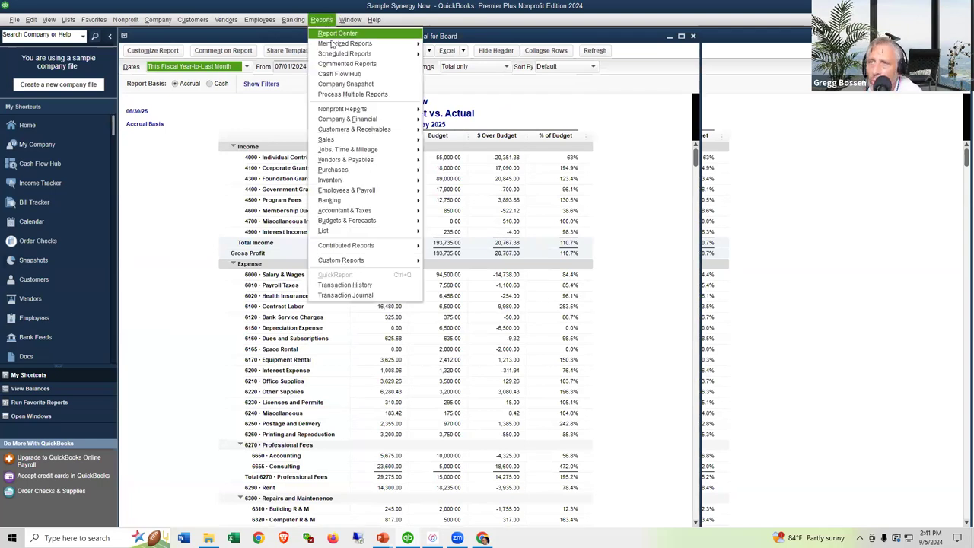
pyautogui.moveTo(343, 43)
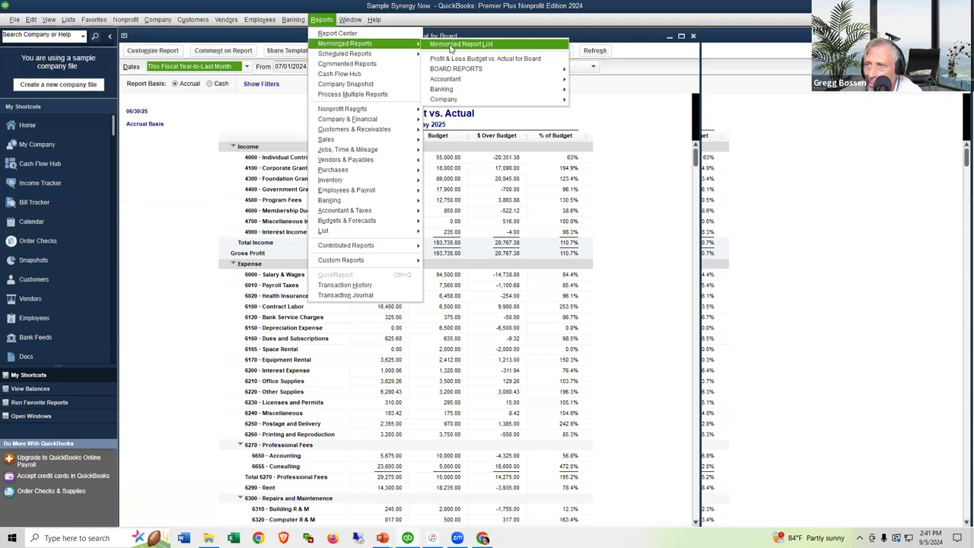
pyautogui.click(451, 48)
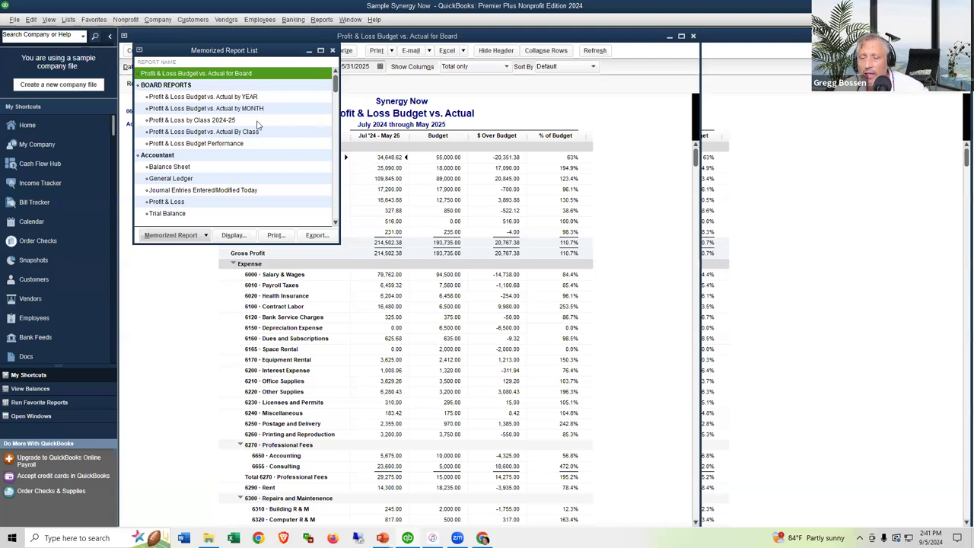
pyautogui.click(181, 167)
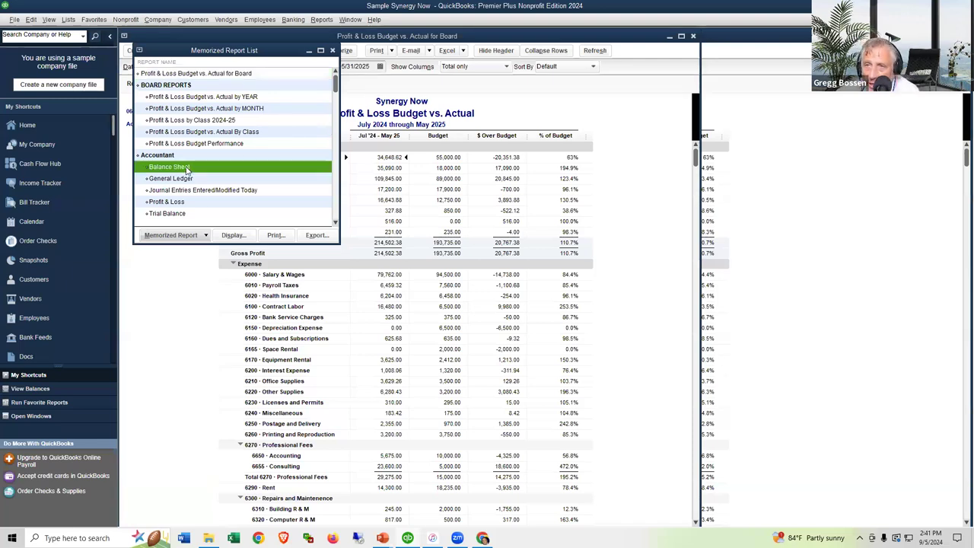
pyautogui.click(206, 235)
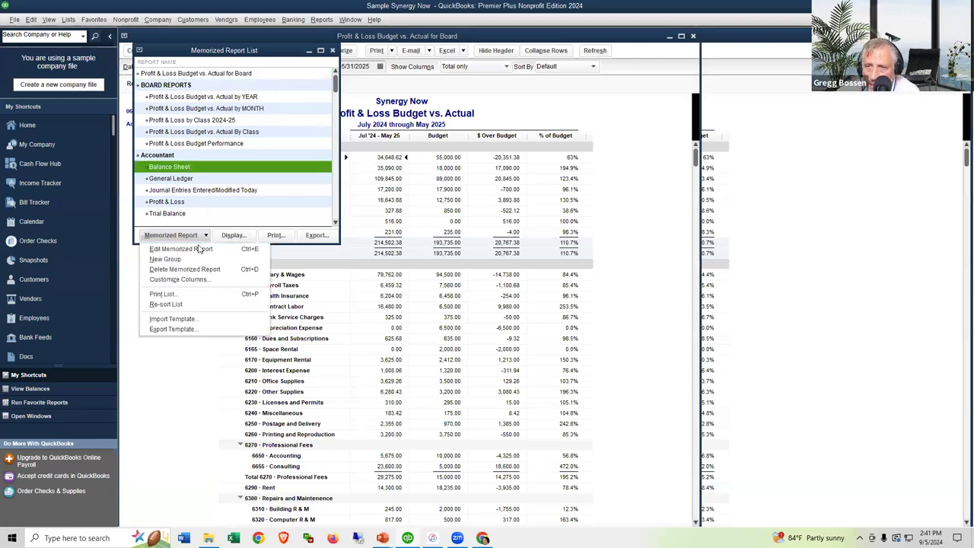
pyautogui.click(196, 271)
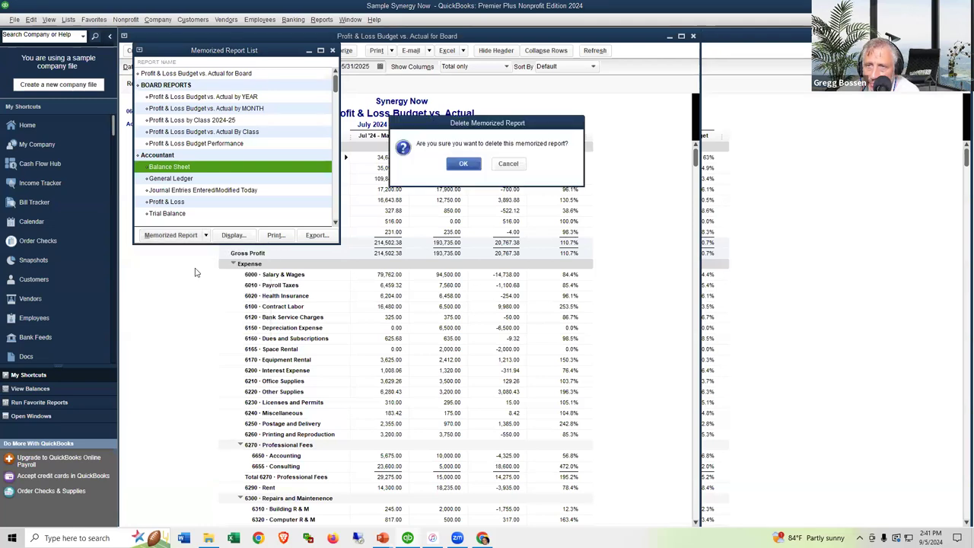
pyautogui.press('Return')
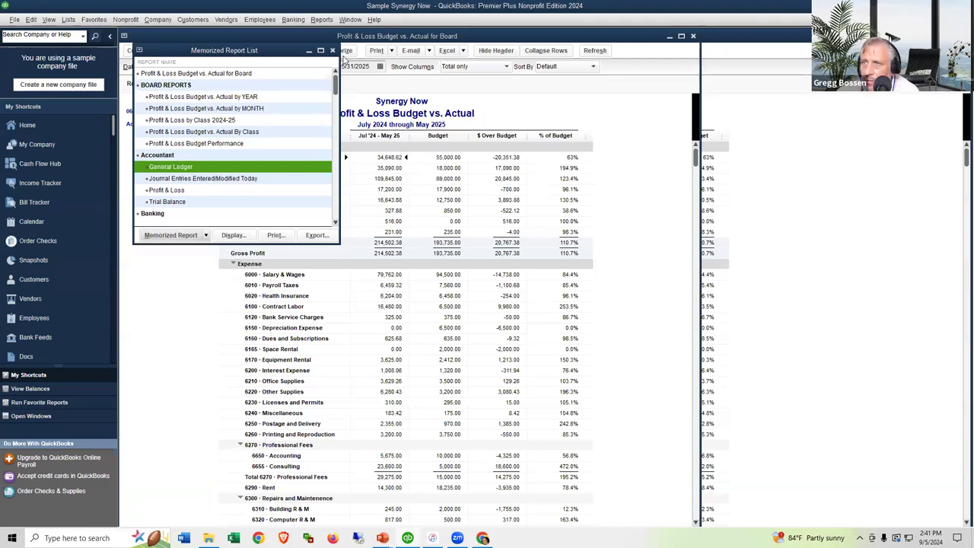
pyautogui.click(332, 50)
# - Run a Profit & Loss Budget Performance report for the FY2024-25 Profit & Loss by Account budget with the Account by Month layout
pyautogui.click(327, 20)
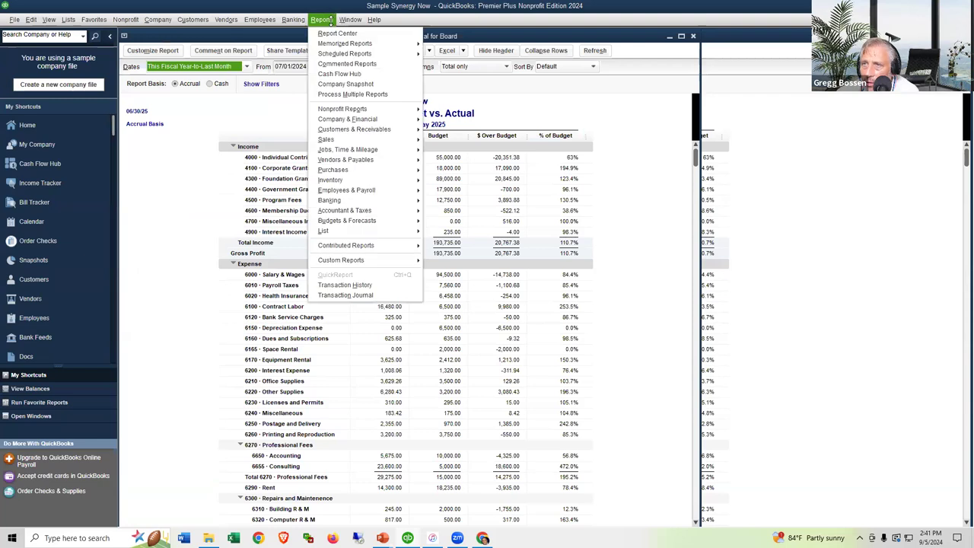
pyautogui.moveTo(344, 50)
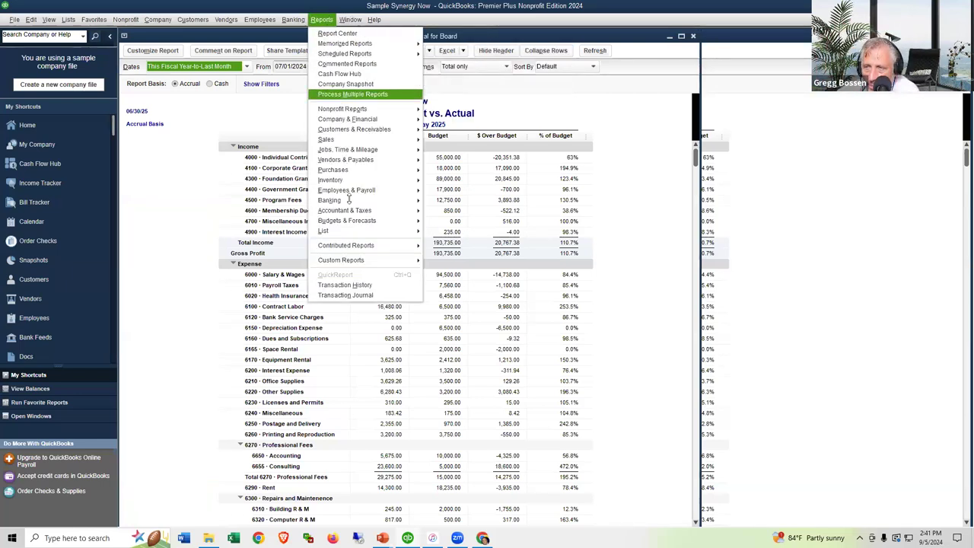
pyautogui.moveTo(350, 225)
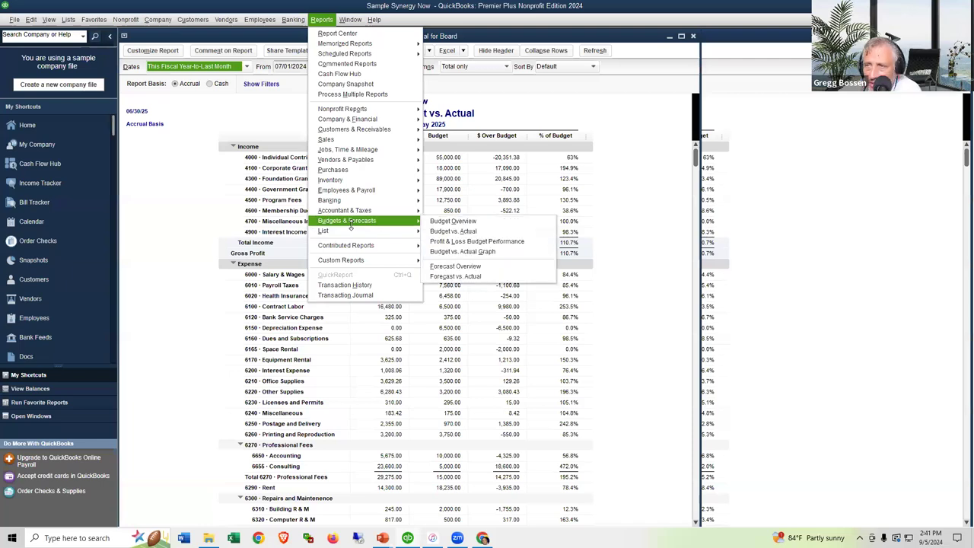
pyautogui.click(462, 243)
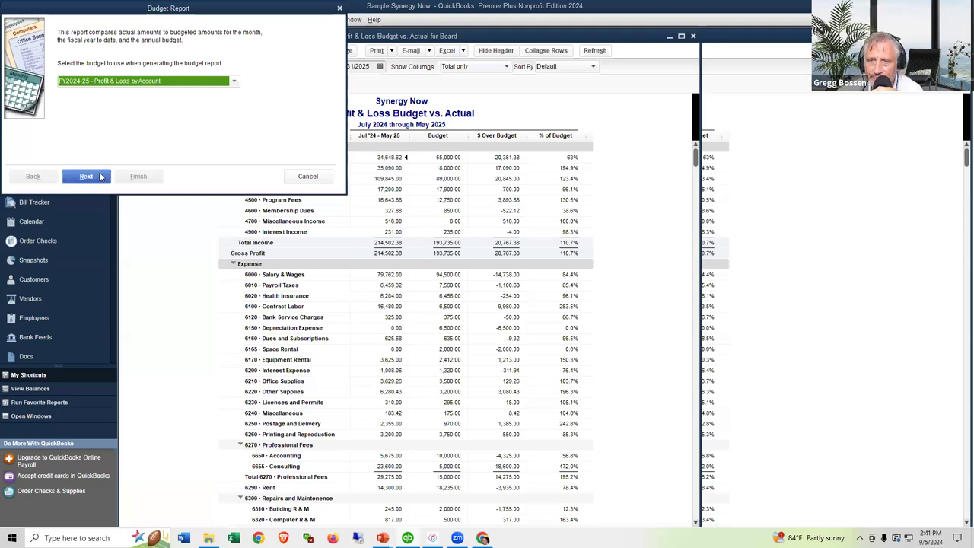
pyautogui.click(100, 176)
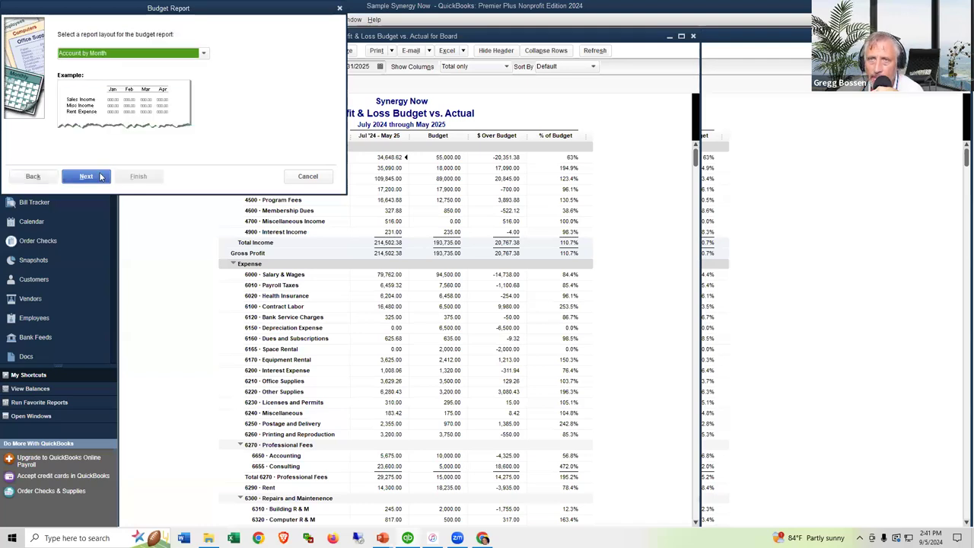
pyautogui.click(101, 177)
pyautogui.click(127, 177)
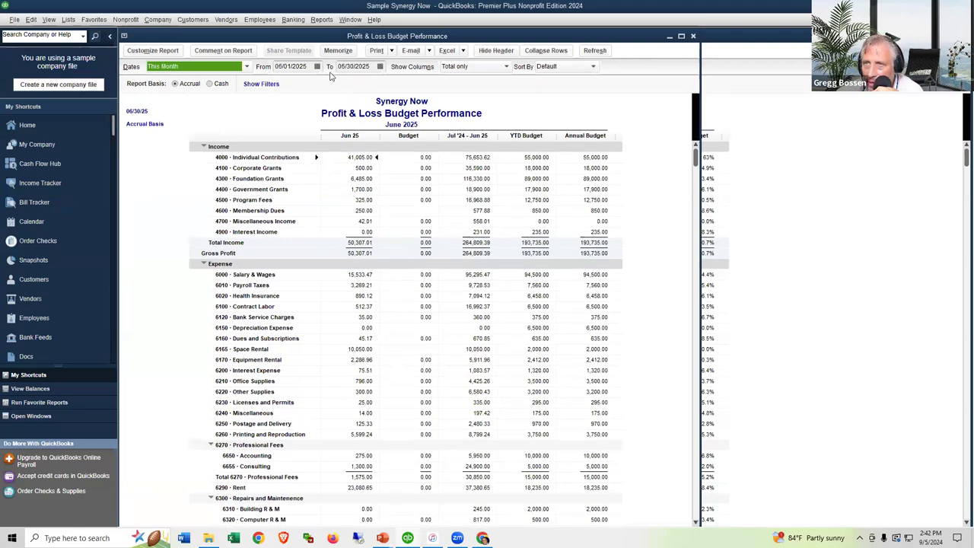
pyautogui.press('Tab')
pyautogui.write('07')
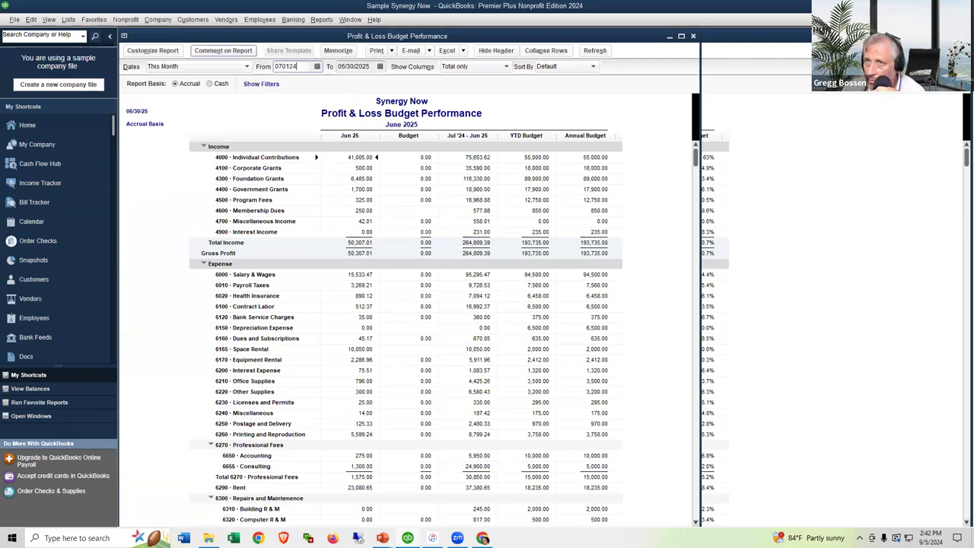
pyautogui.click(693, 35)
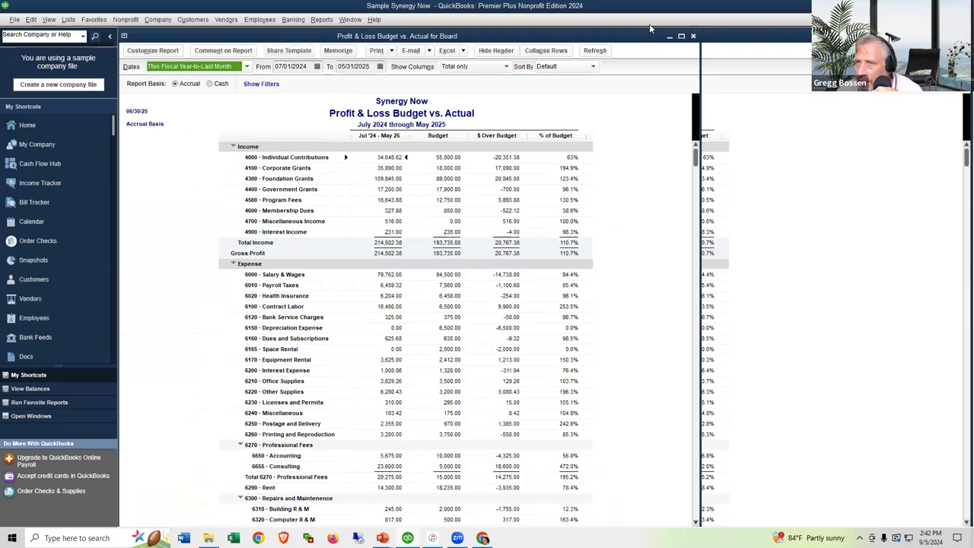
# - Run a Profit & Loss Budget Performance report for the FY2023-24 Profit & Loss by Account budget
pyautogui.click(316, 21)
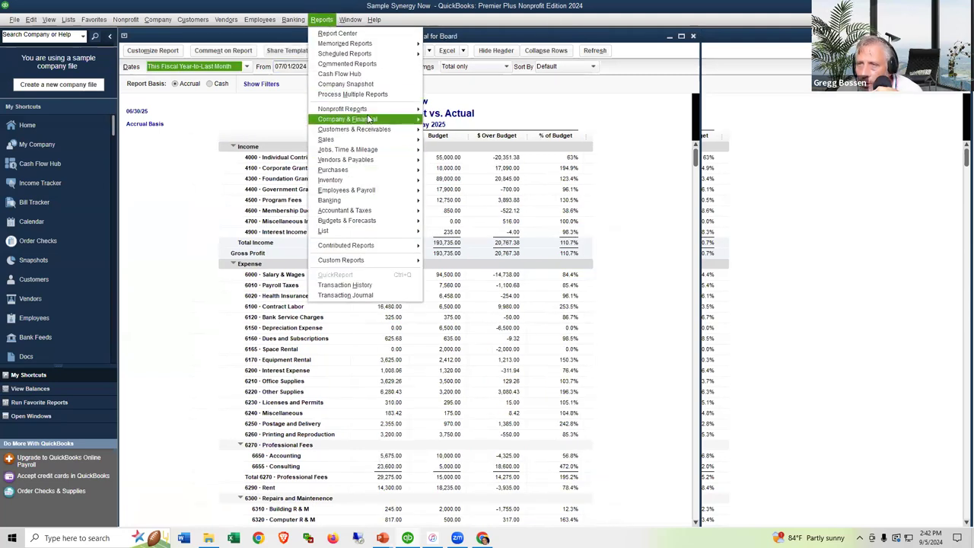
pyautogui.moveTo(363, 221)
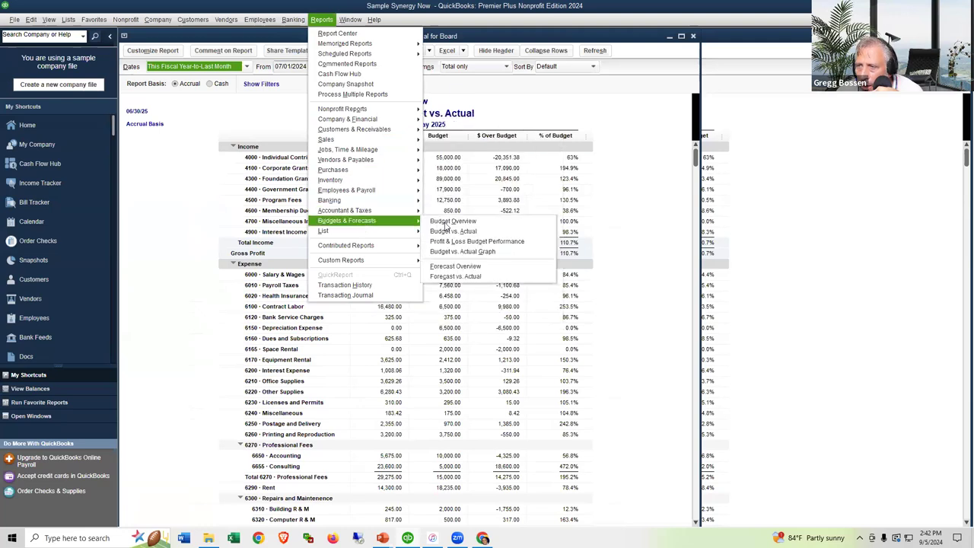
pyautogui.click(462, 241)
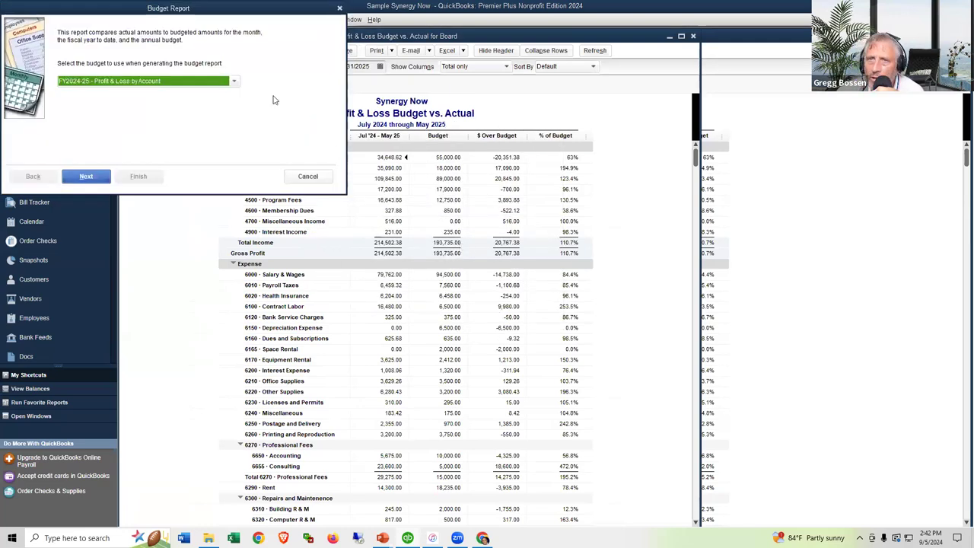
pyautogui.click(235, 84)
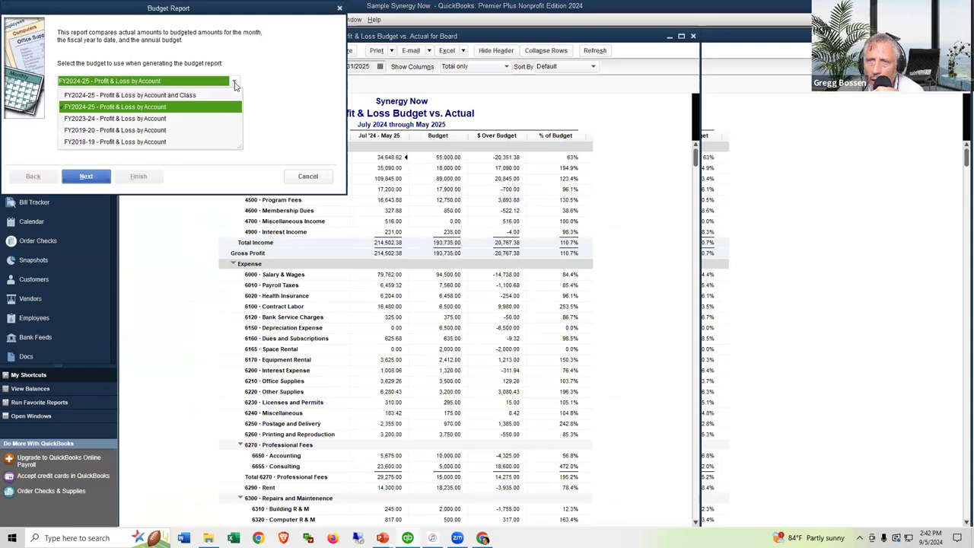
pyautogui.click(157, 122)
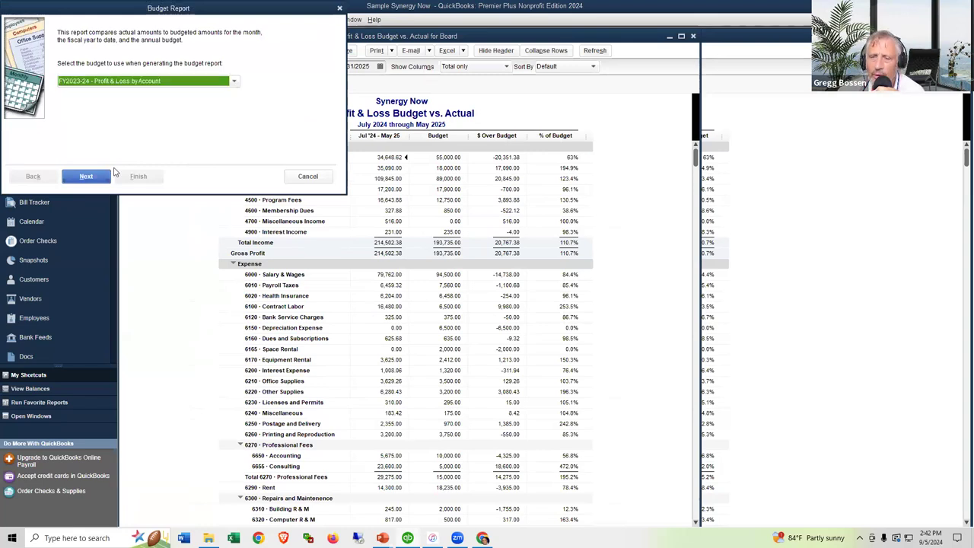
pyautogui.click(92, 178)
pyautogui.click(95, 183)
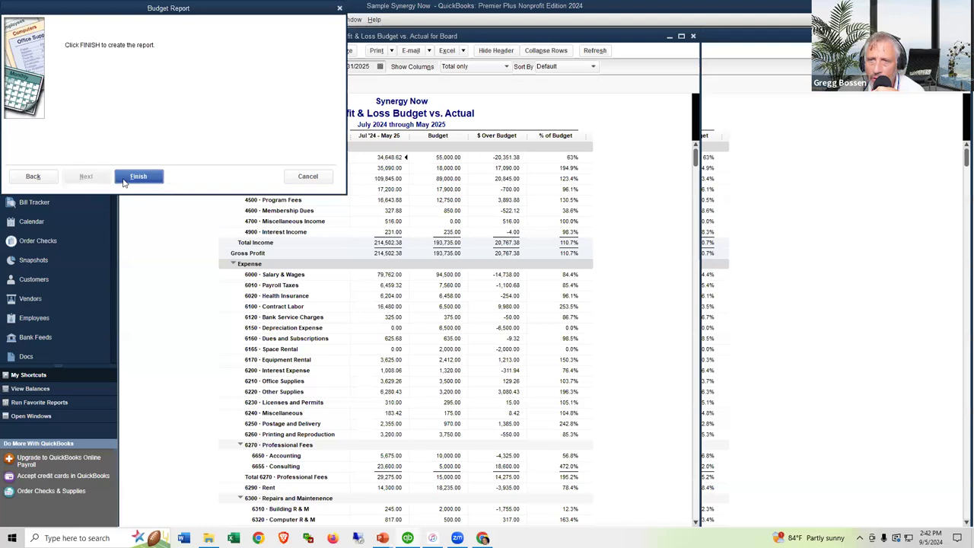
pyautogui.click(137, 177)
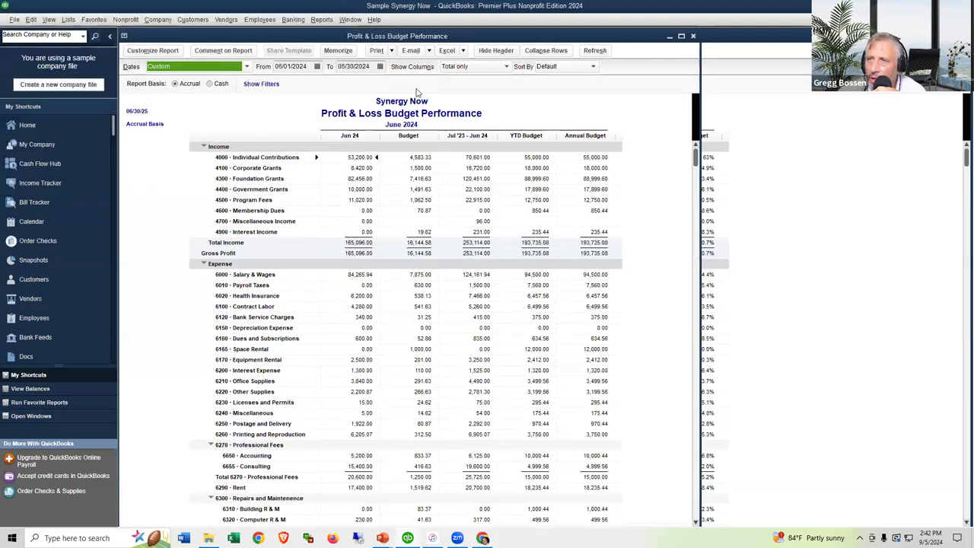
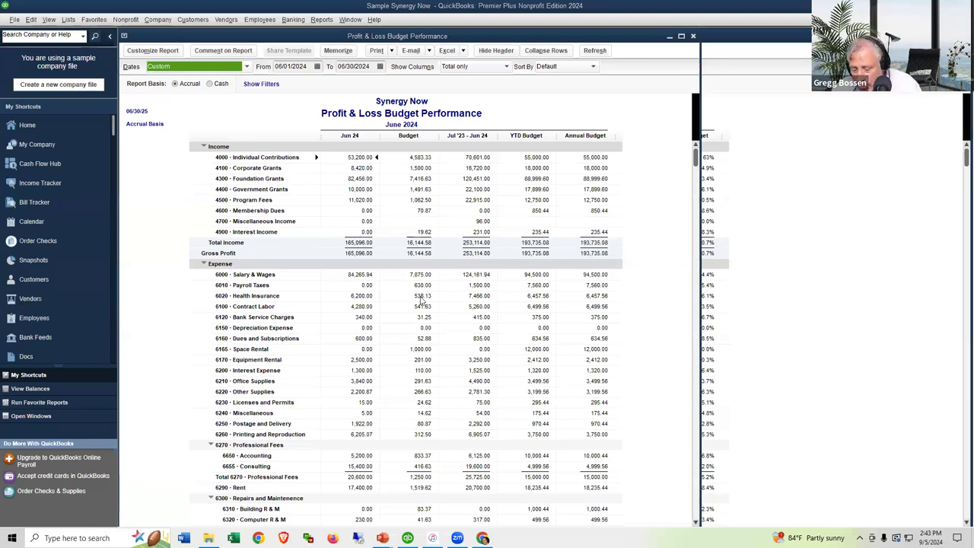
# - Switch to QuickBooks Online in Chrome, export the July - August 2024 Budget vs. Actuals report to Excel and enable editing of the workbook
pyautogui.hotkey('alt', 'Tab')
pyautogui.hotkey('alt', 'Tab')
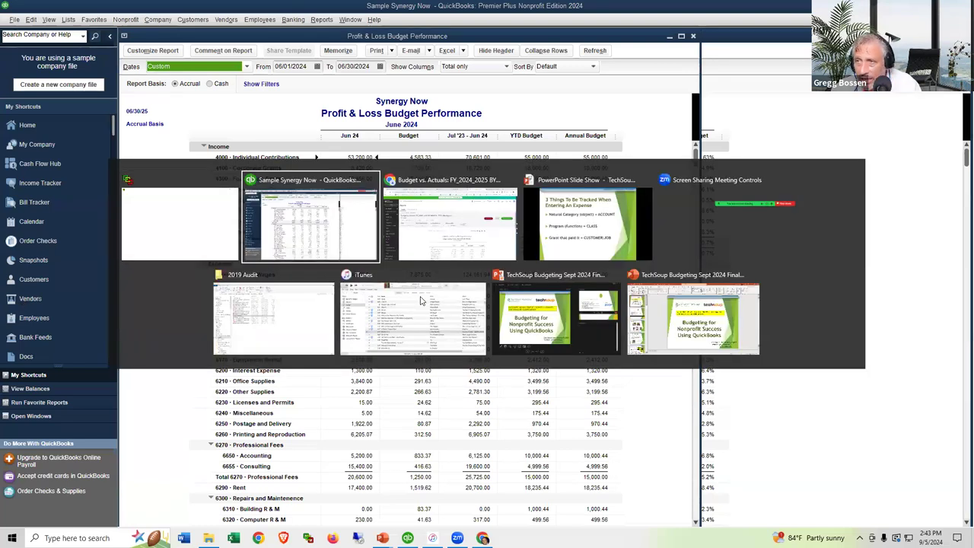
pyautogui.hotkey('alt', 'Tab')
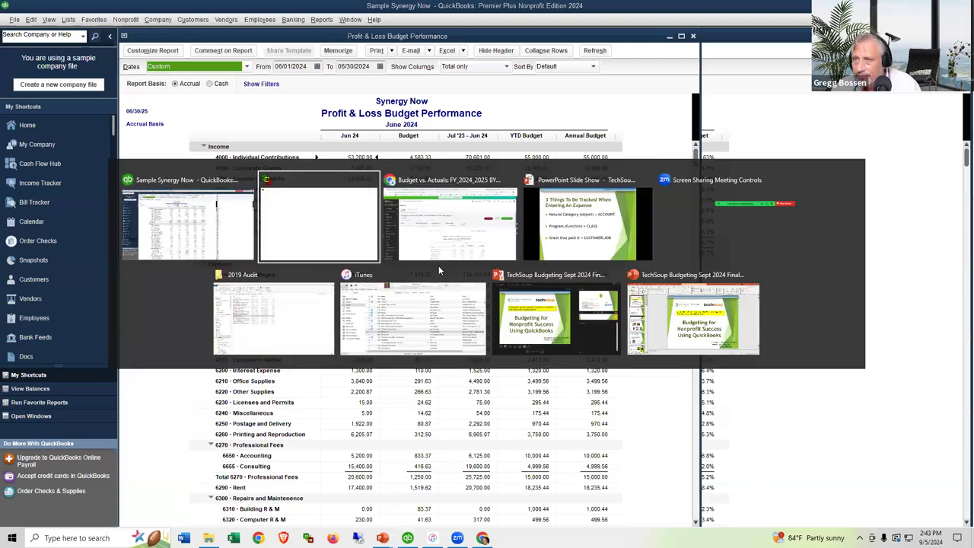
pyautogui.scroll(-2, 732, 337)
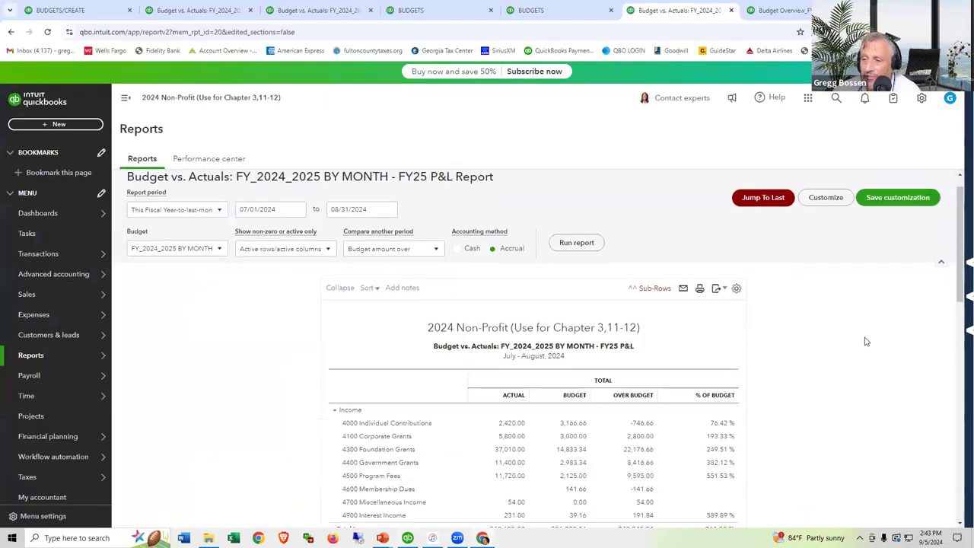
pyautogui.scroll(2, 695, 327)
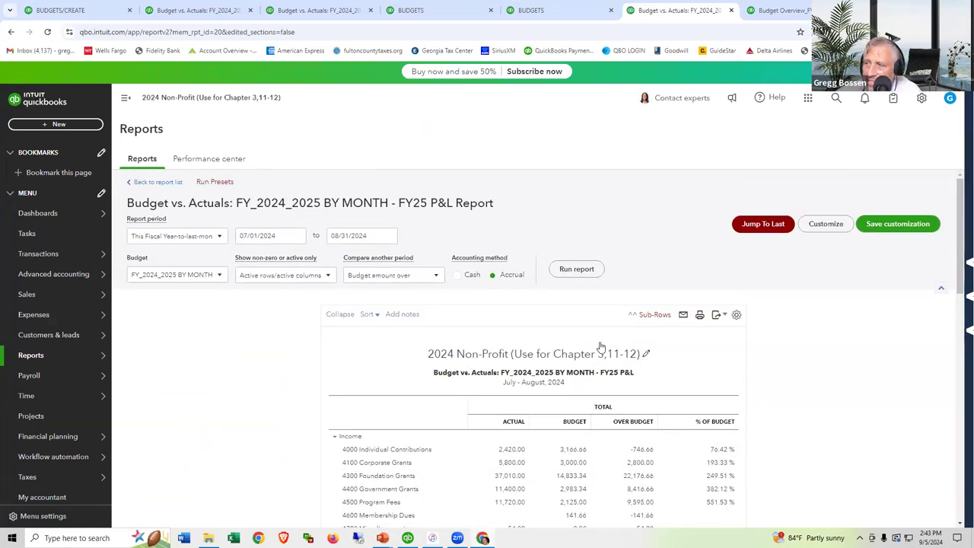
pyautogui.click(715, 316)
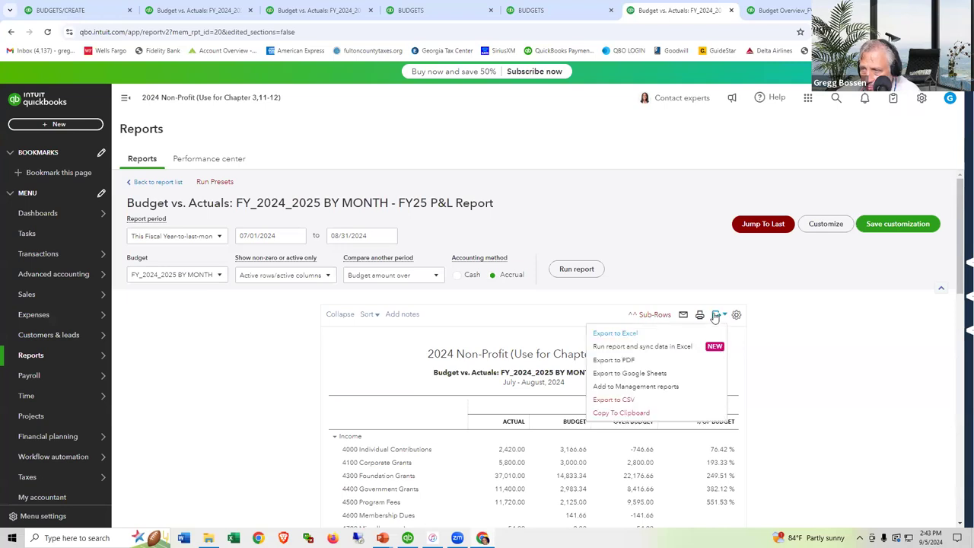
pyautogui.click(629, 333)
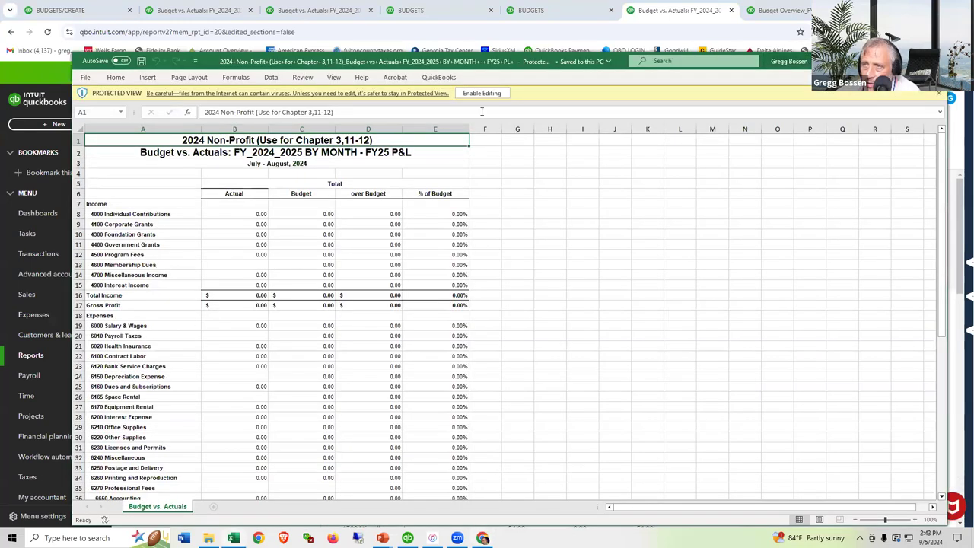
pyautogui.click(482, 93)
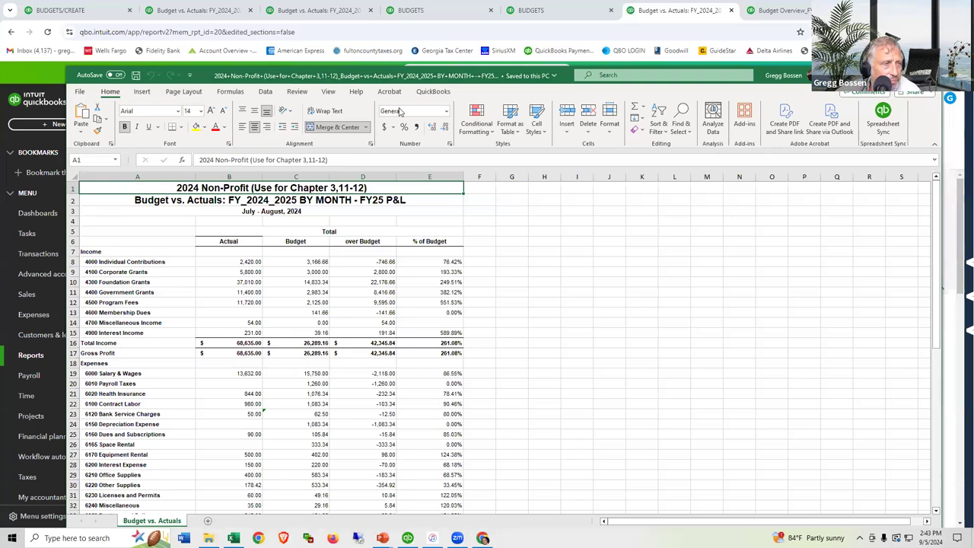
# - Return to the Budget vs. Actuals report in QuickBooks Online and rerun it with the end date set to 06/30/2025
pyautogui.hotkey('alt', 'Tab')
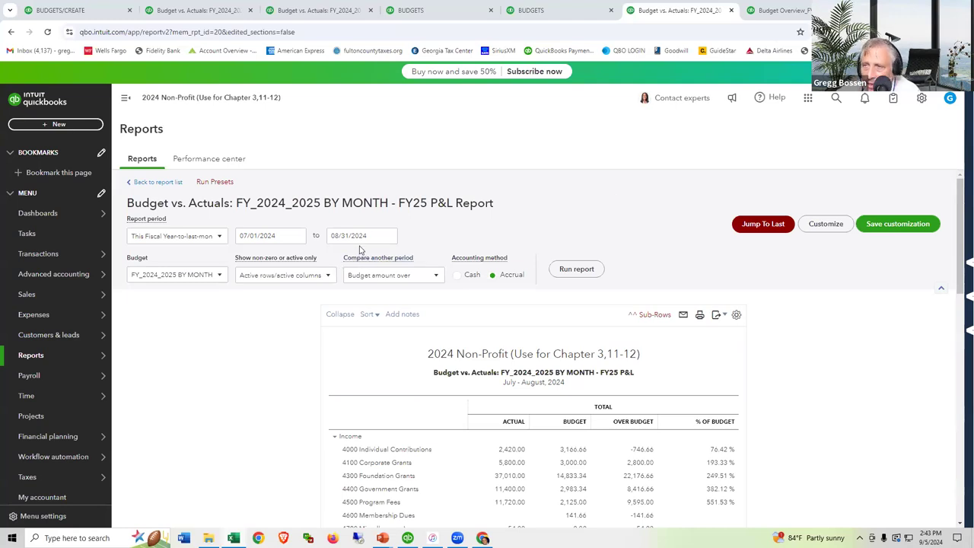
pyautogui.click(388, 238)
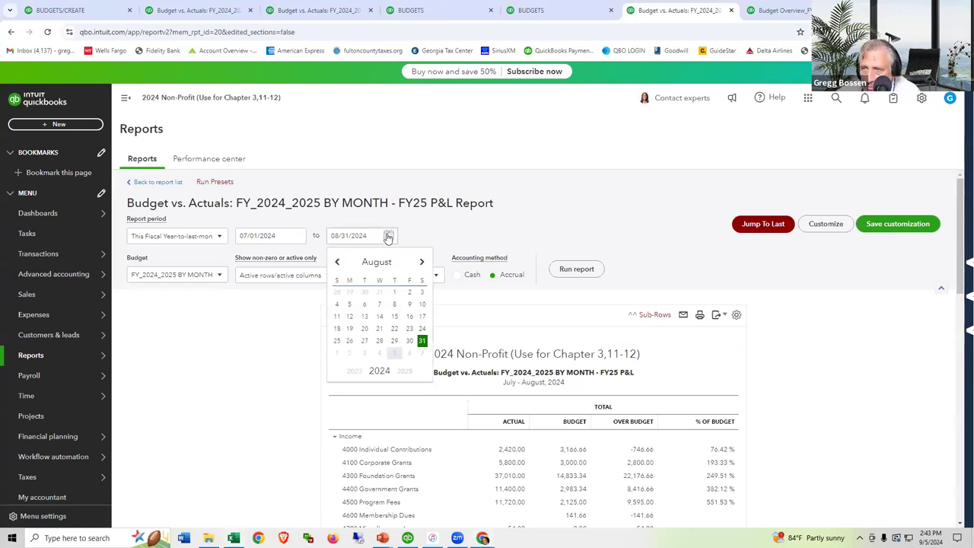
pyautogui.click(419, 262)
pyautogui.click(419, 263)
pyautogui.click(418, 263)
pyautogui.click(418, 262)
pyautogui.click(419, 263)
pyautogui.click(419, 263)
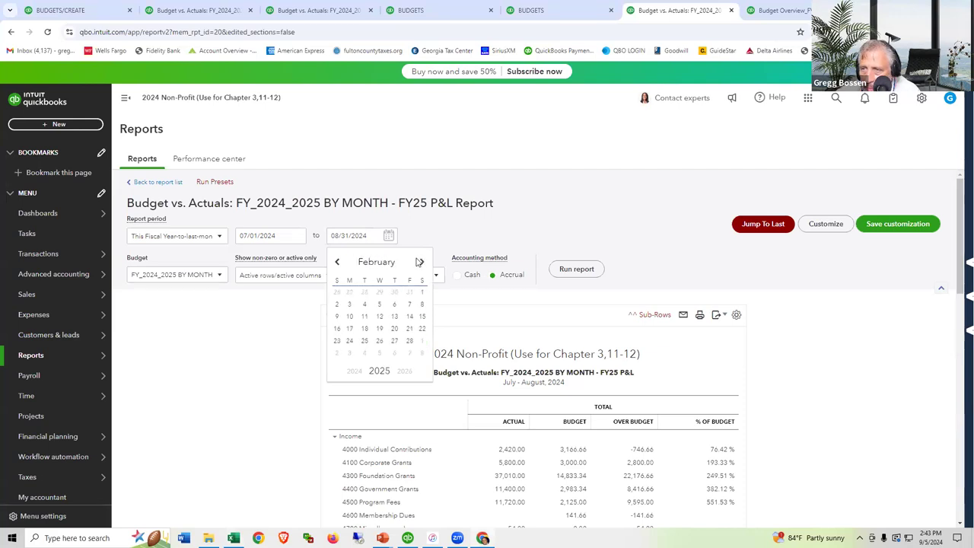
pyautogui.click(420, 262)
pyautogui.click(421, 262)
pyautogui.click(421, 262)
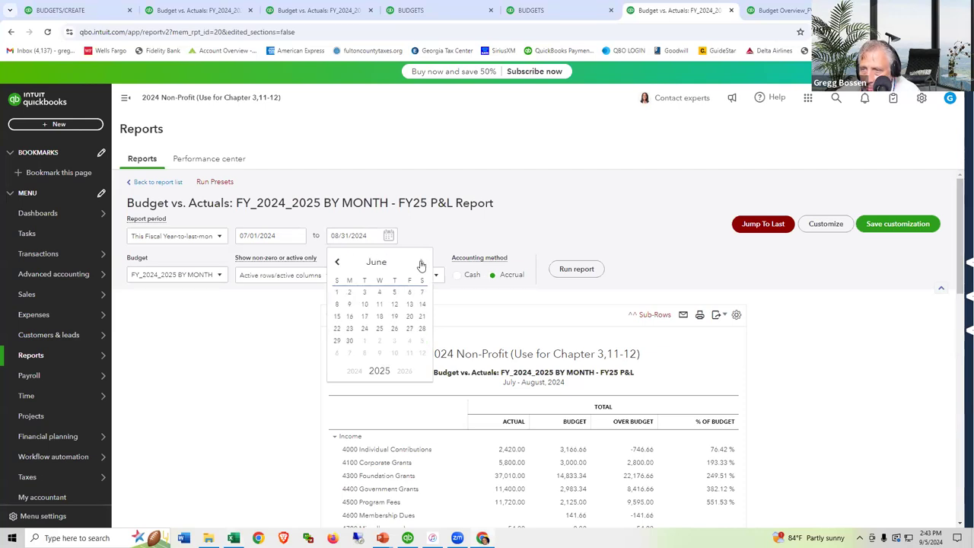
pyautogui.click(349, 342)
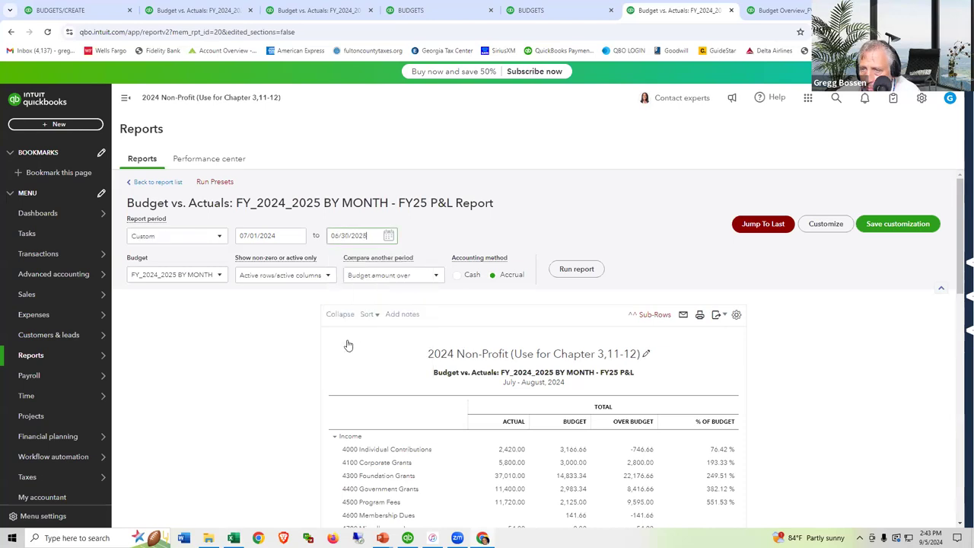
pyautogui.click(563, 272)
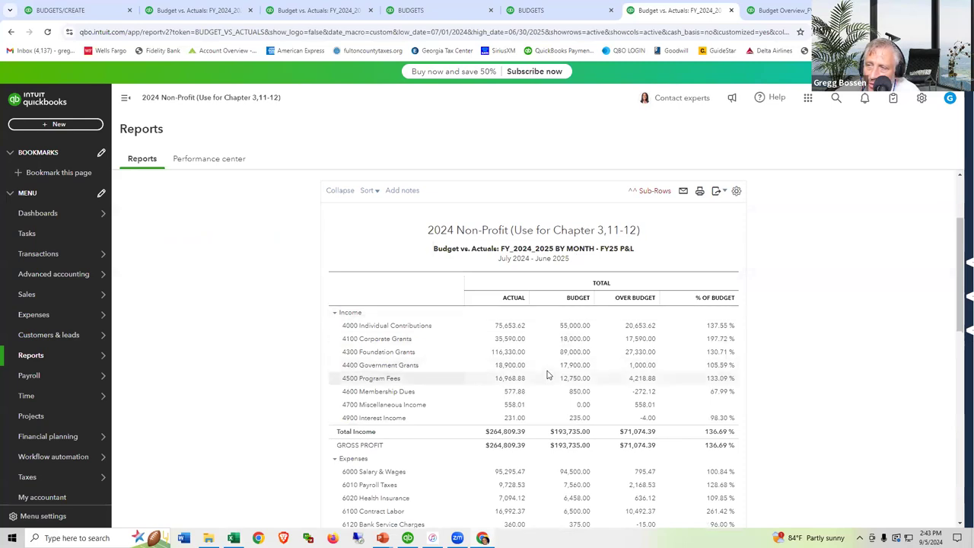
# - Export the July 2024 - June 2025 Budget vs. Actuals report to Excel
pyautogui.scroll(3, 555, 361)
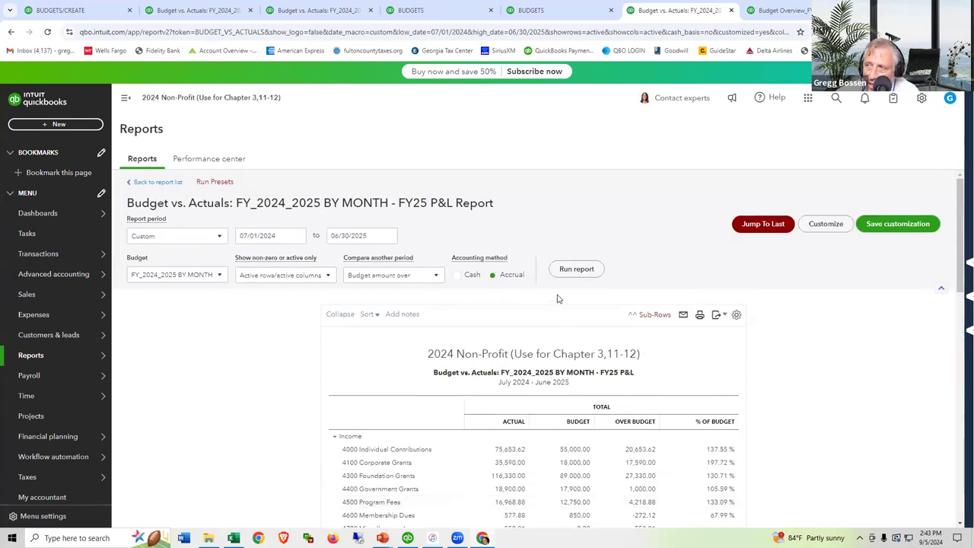
pyautogui.click(715, 317)
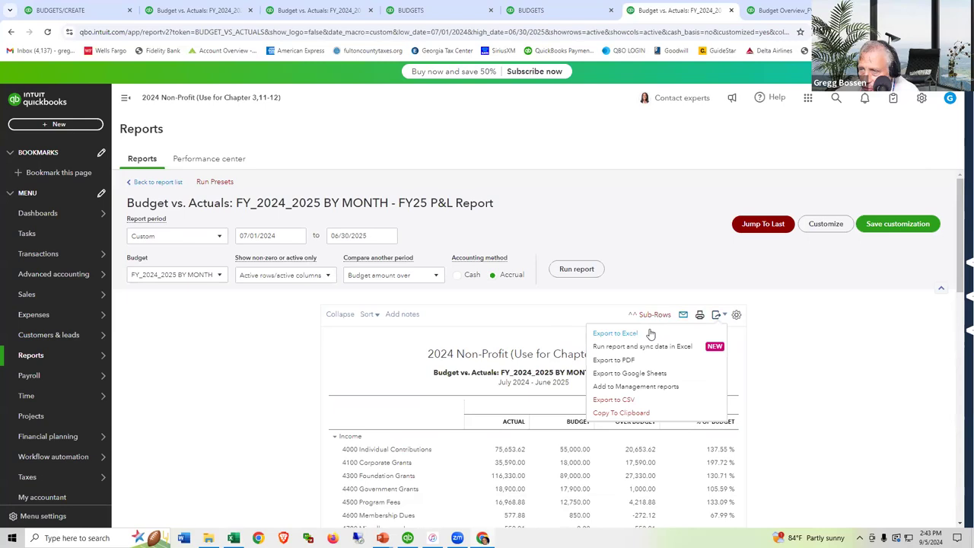
pyautogui.click(645, 333)
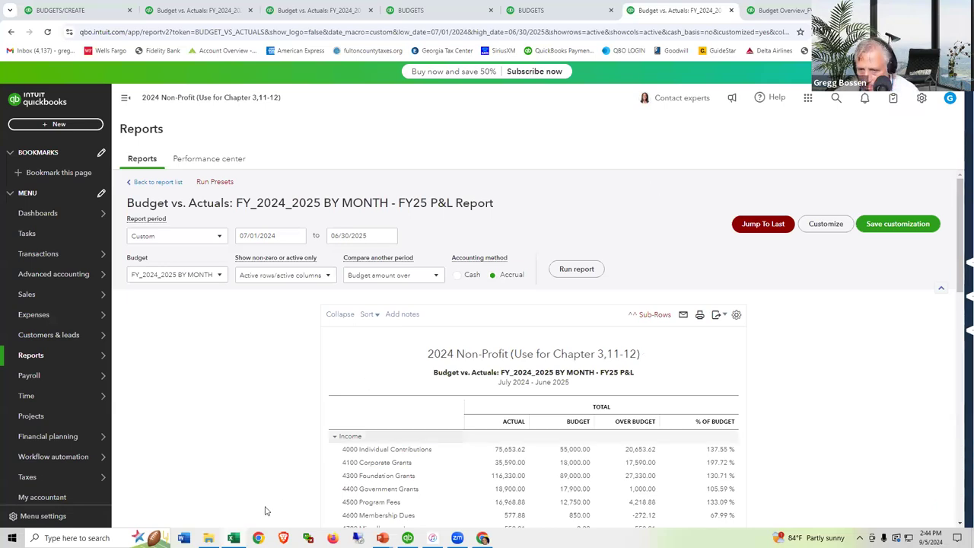
pyautogui.moveTo(234, 532)
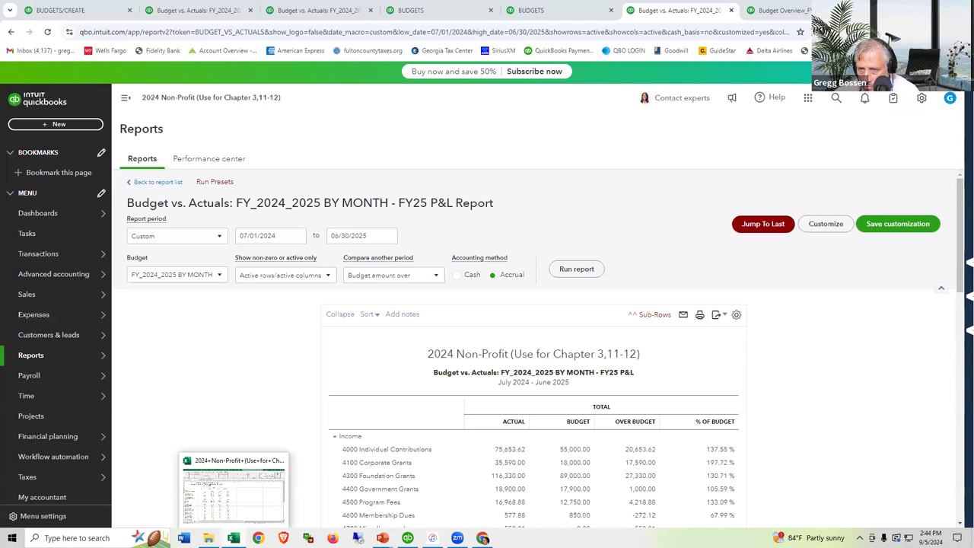
# - Switch to the July 2024 - June 2025 Excel export, enable editing, and copy the Budget column from C8 through Total Expenses
pyautogui.click(236, 504)
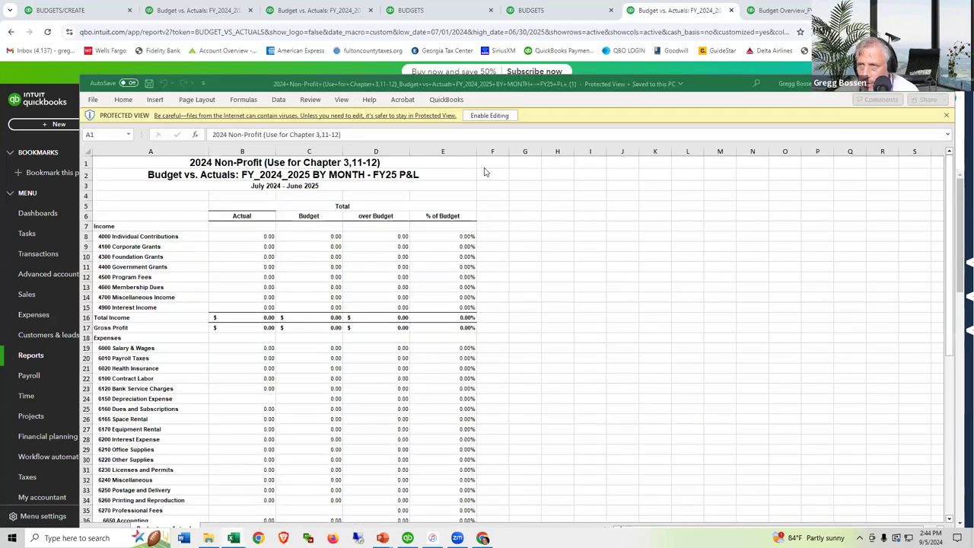
pyautogui.click(489, 116)
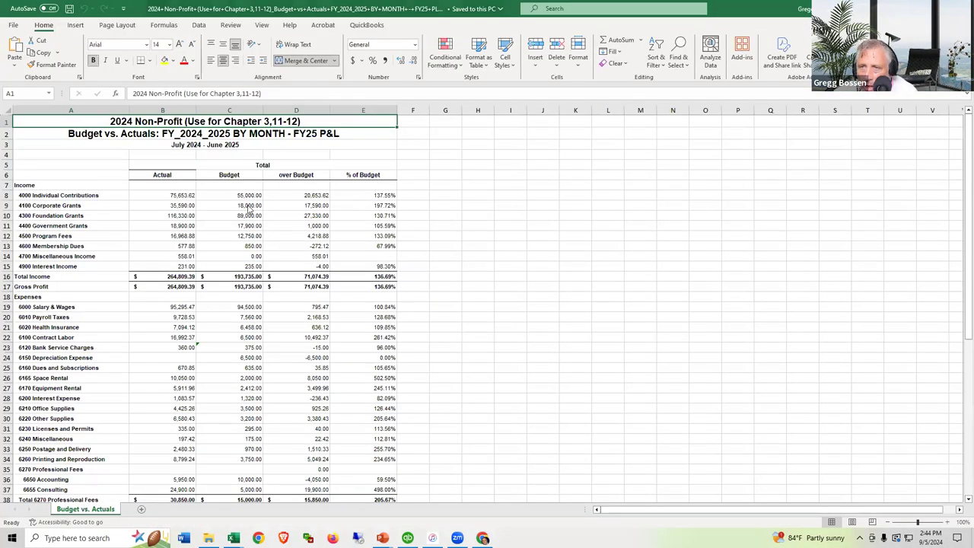
pyautogui.moveTo(241, 199); pyautogui.dragTo(255, 445)
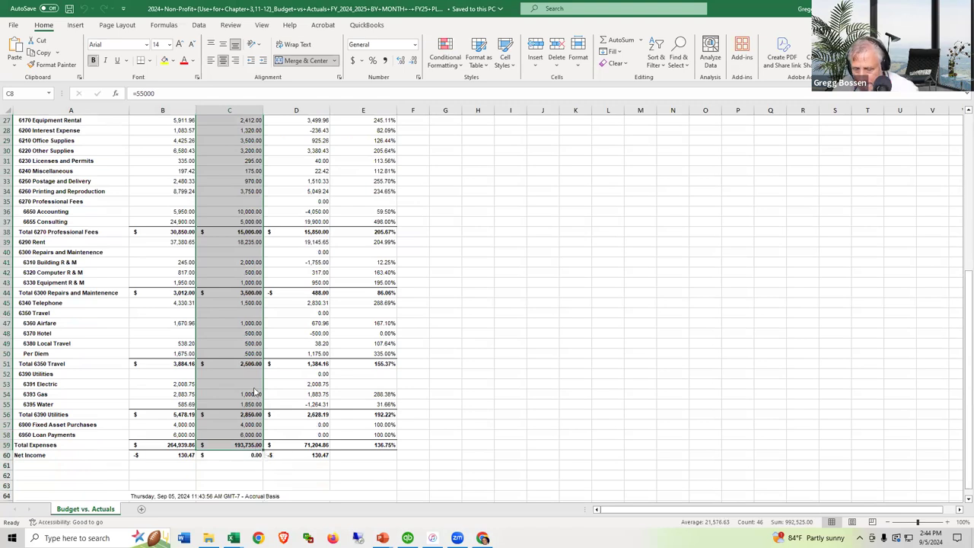
pyautogui.rightClick(245, 323)
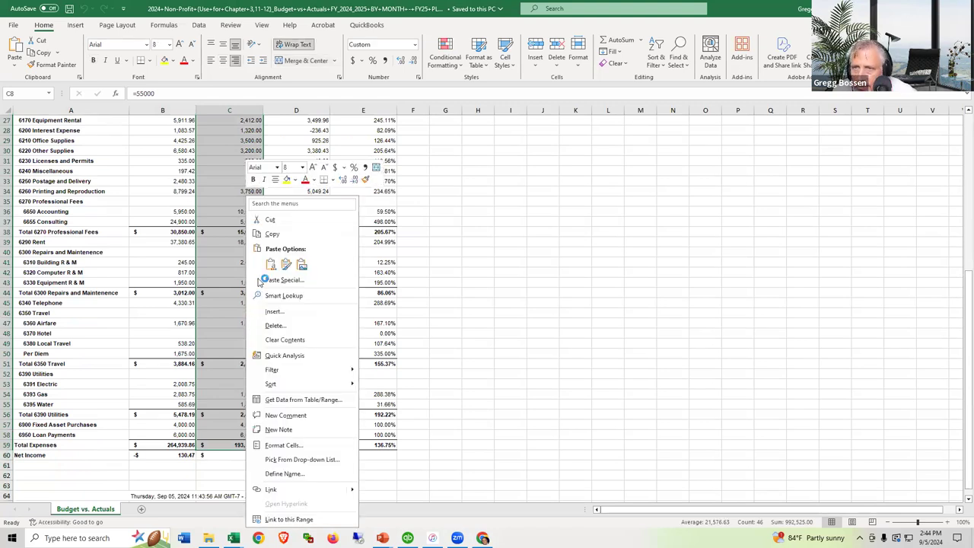
pyautogui.click(272, 235)
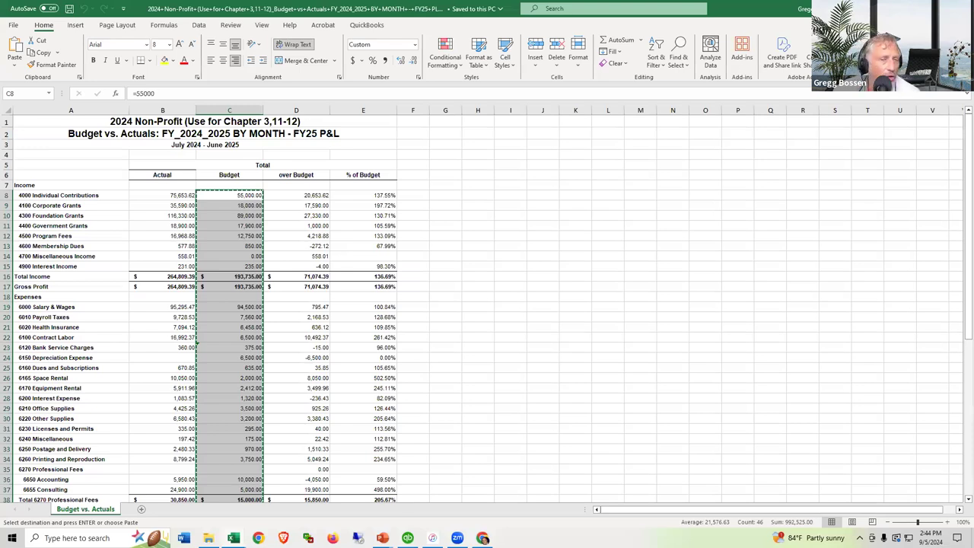
# - Paste the copied annual budget figures as values into the July - August 2024 workbook, starting at cell F8
pyautogui.hotkey('alt', 'Tab')
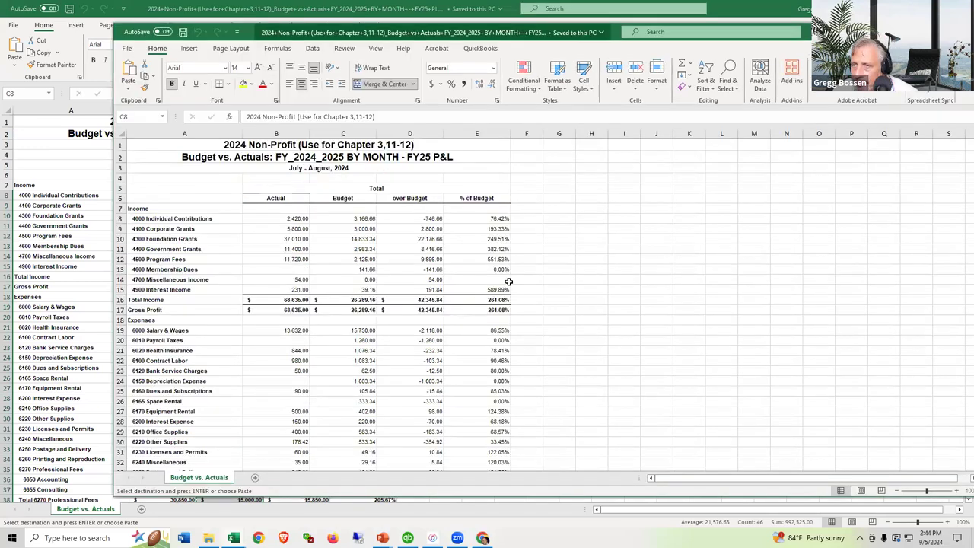
pyautogui.click(528, 218)
pyautogui.rightClick(528, 219)
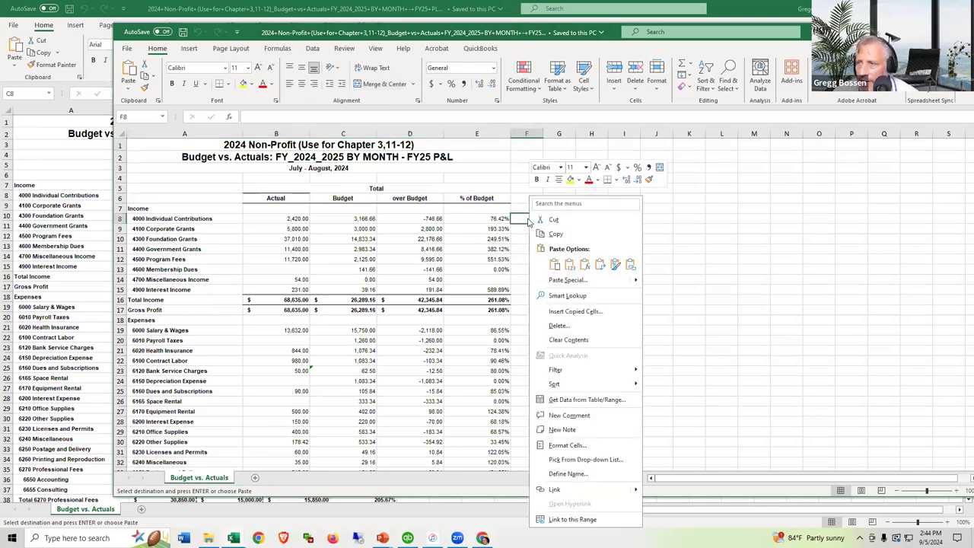
pyautogui.click(569, 264)
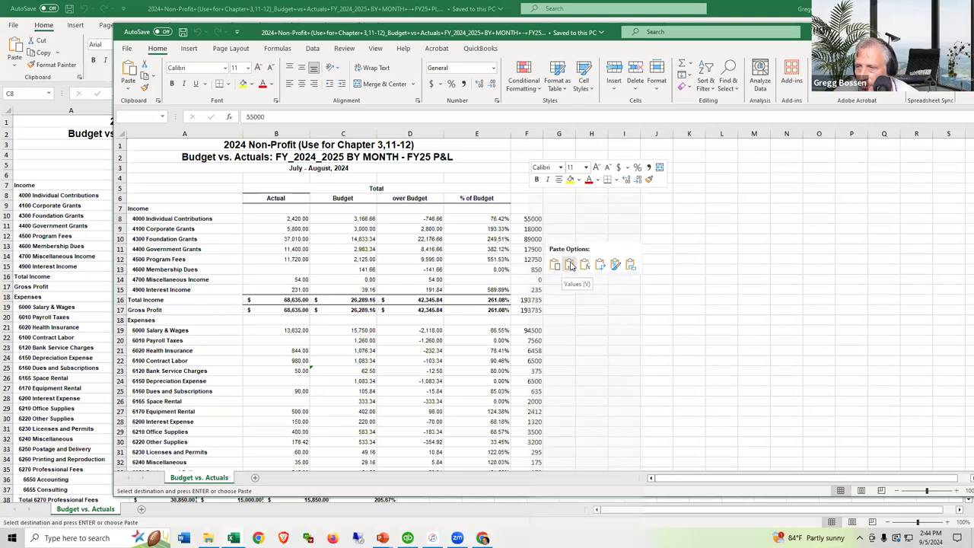
pyautogui.click(569, 264)
pyautogui.click(726, 282)
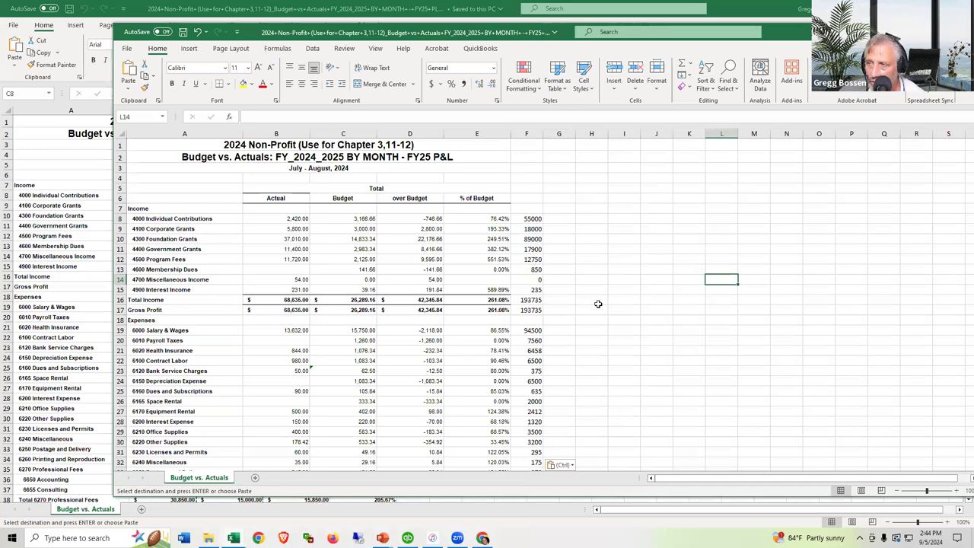
# - Check the pasted annual budget figures against the account rows, from income through professional fees, rent, utilities and Net Income
pyautogui.scroll(-6, 600, 305)
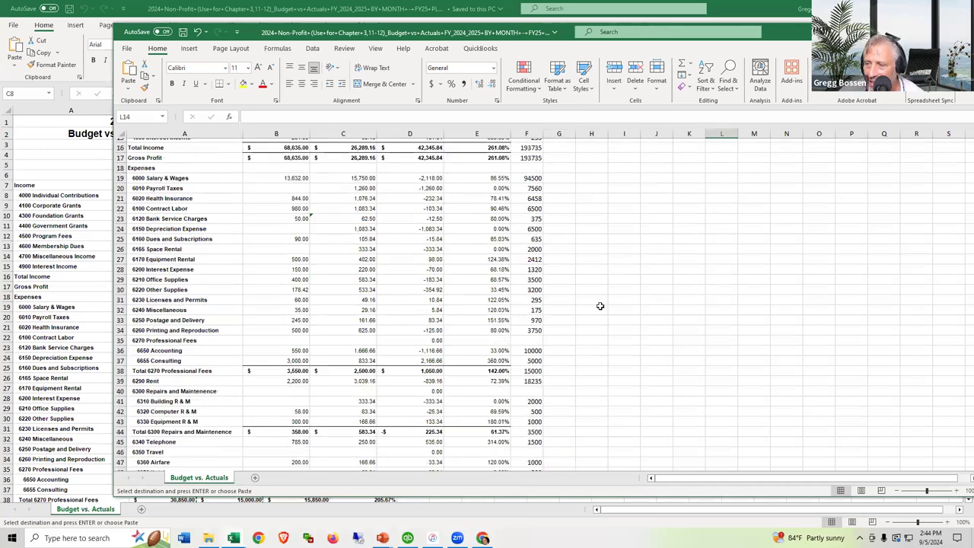
pyautogui.scroll(-1, 600, 305)
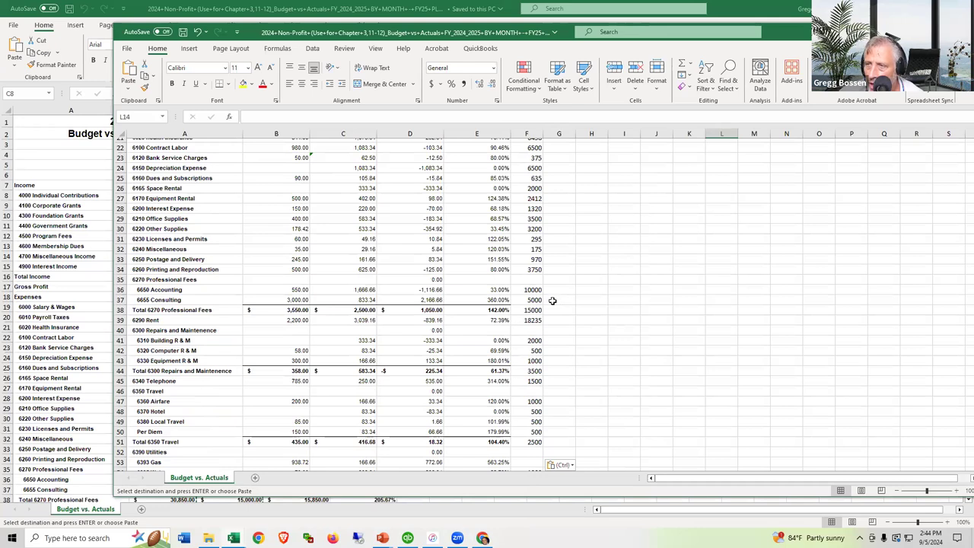
pyautogui.scroll(4, 537, 258)
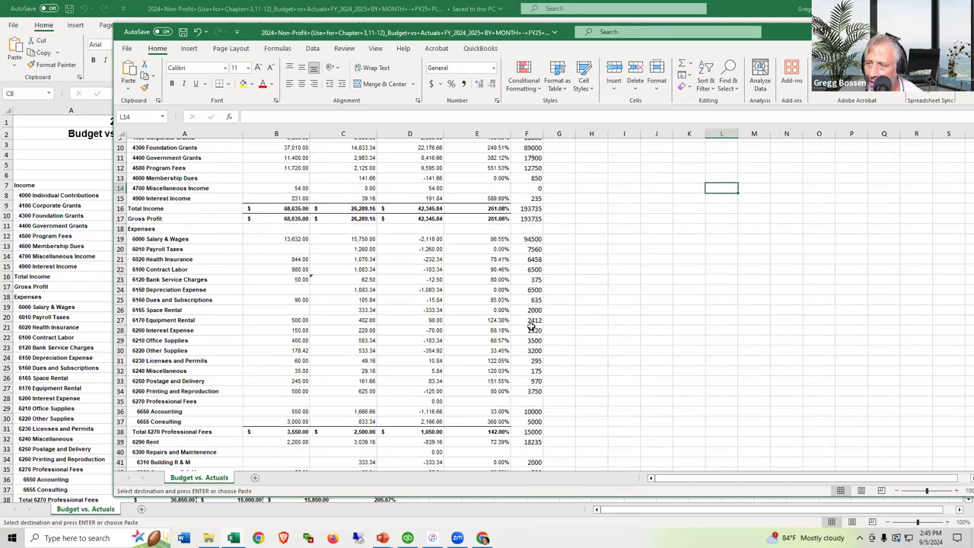
pyautogui.scroll(-4, 599, 367)
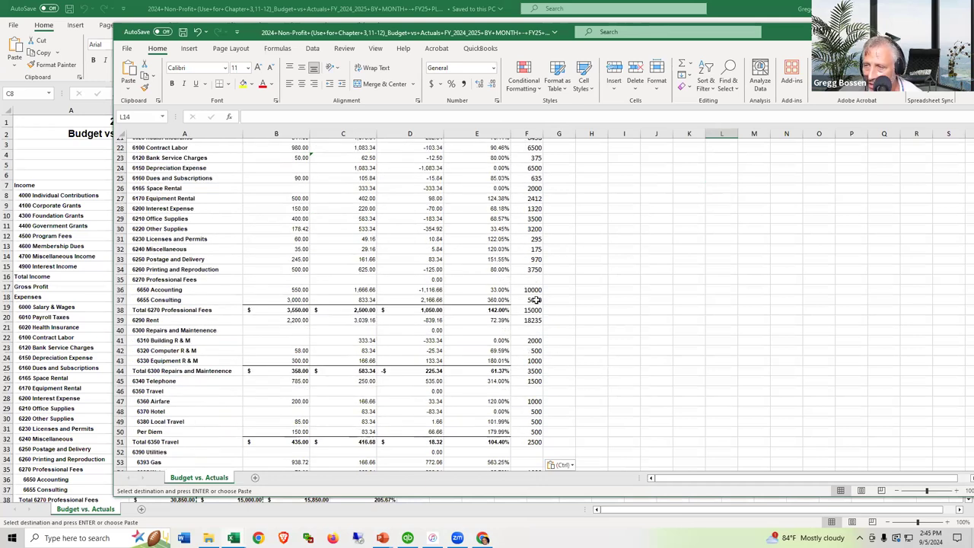
pyautogui.click(530, 290)
pyautogui.click(532, 300)
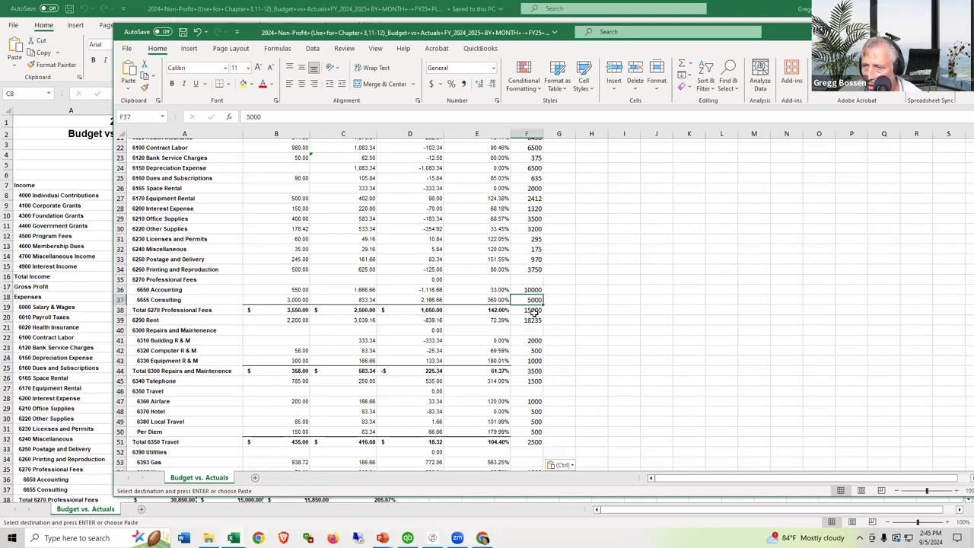
pyautogui.click(533, 312)
pyautogui.click(533, 321)
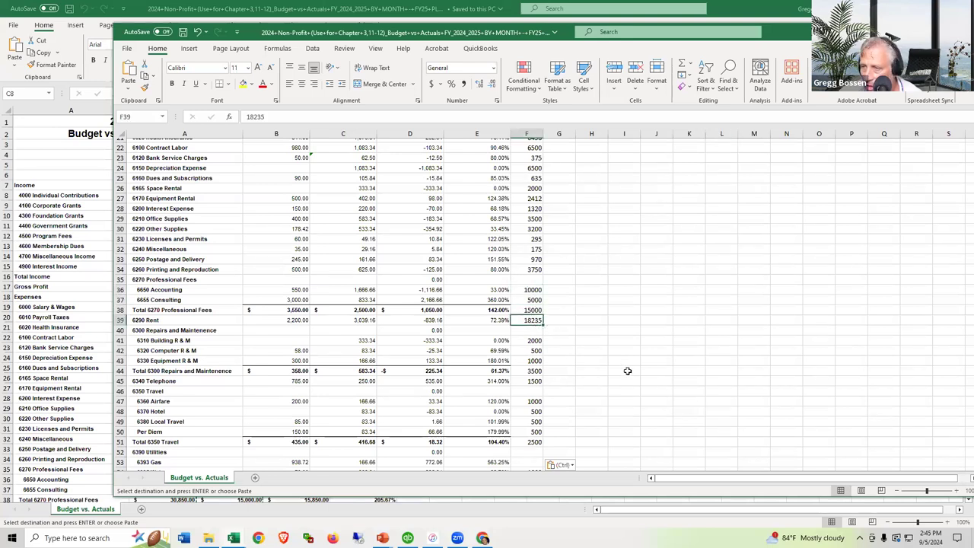
pyautogui.scroll(-1, 627, 370)
pyautogui.scroll(-3, 627, 370)
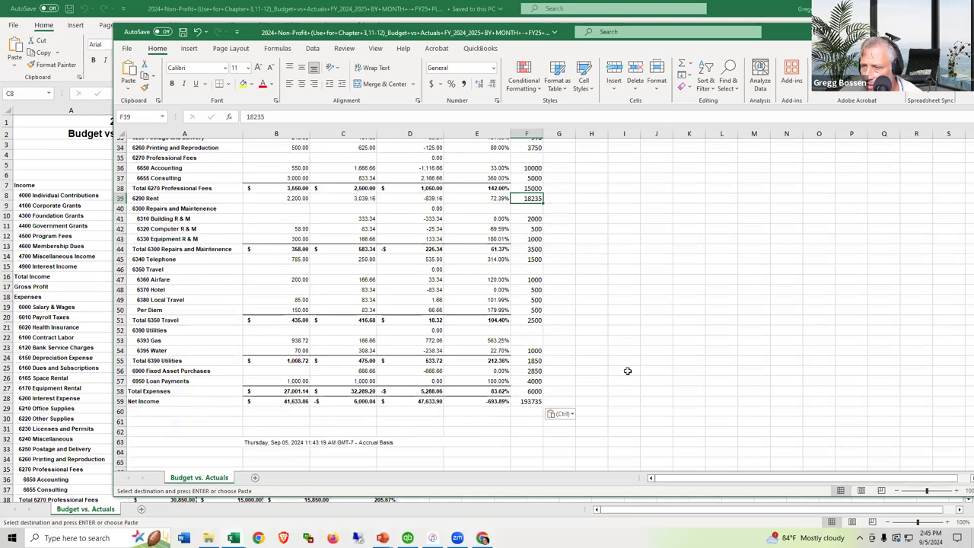
pyautogui.scroll(-1, 627, 370)
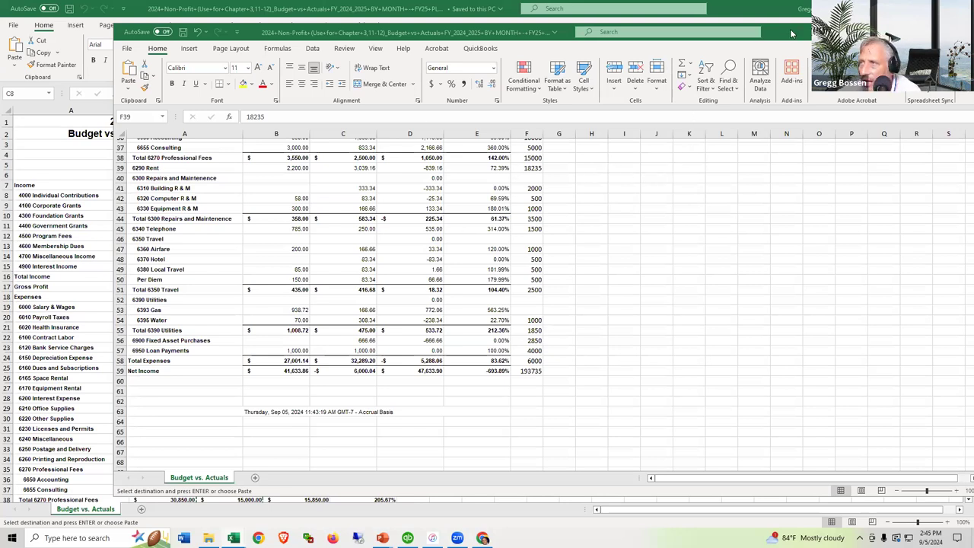
# - Close the July - August workbook without saving and return from the full-year workbook to the QuickBooks report
pyautogui.moveTo(791, 34); pyautogui.dragTo(705, 100)
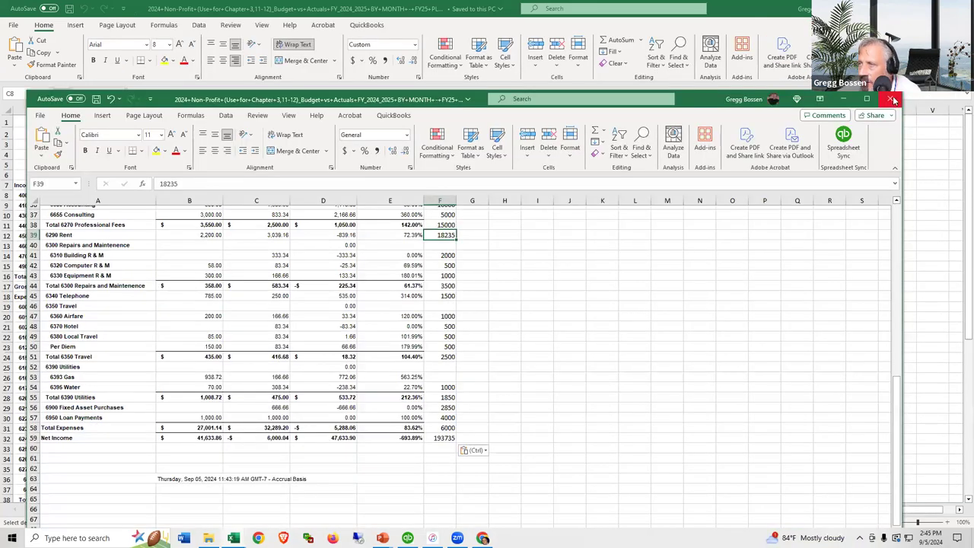
pyautogui.click(892, 100)
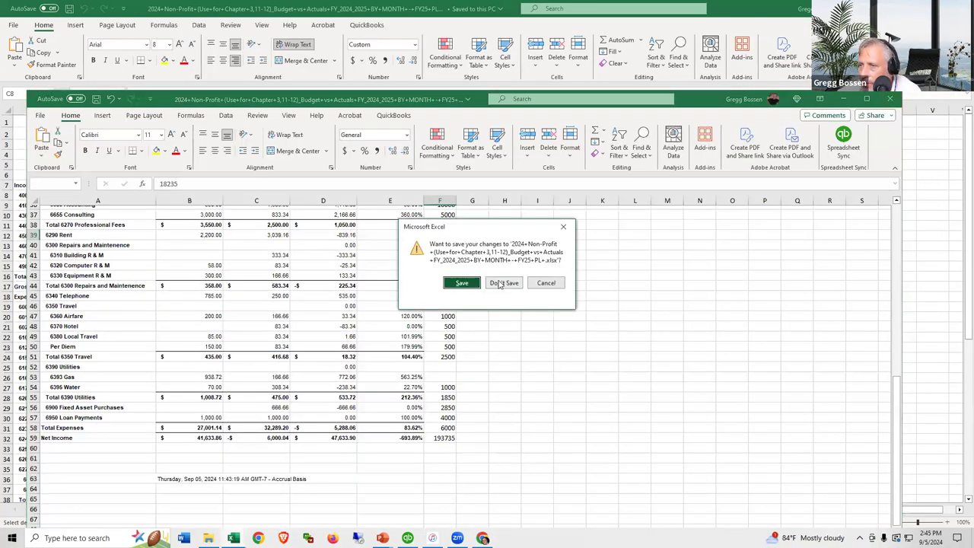
pyautogui.click(499, 283)
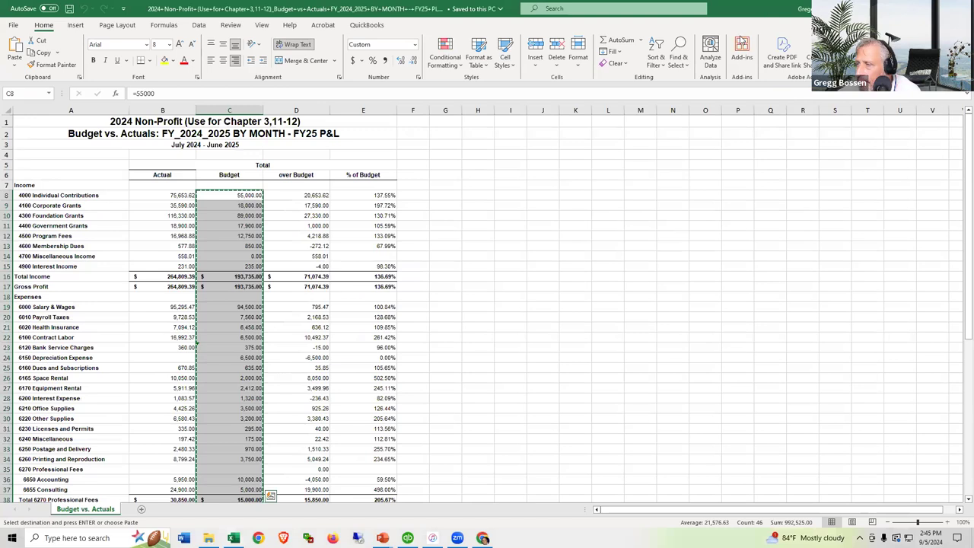
pyautogui.click(935, 9)
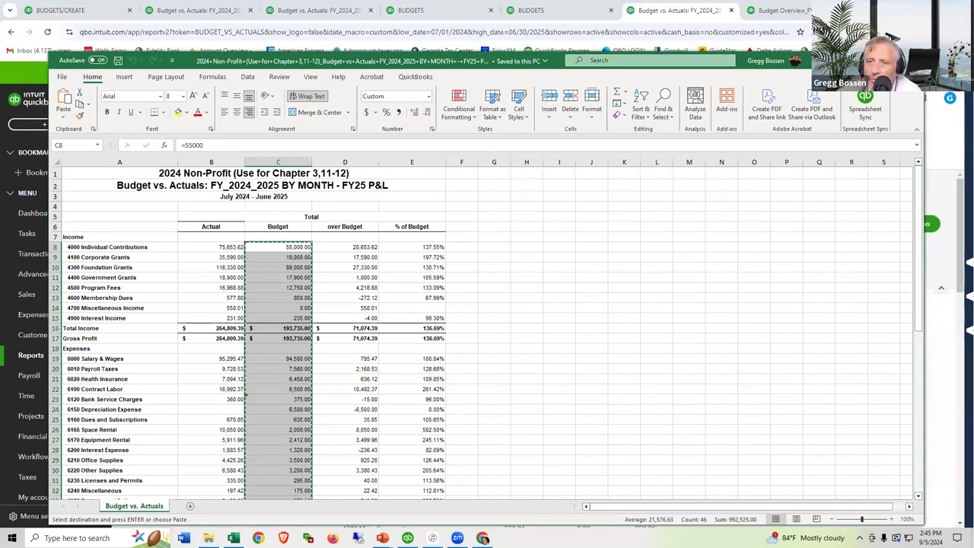
pyautogui.click(836, 60)
# - Set the Budget vs. Actuals report to show all rows, run it, and review its full account list
pyautogui.scroll(-2, 697, 434)
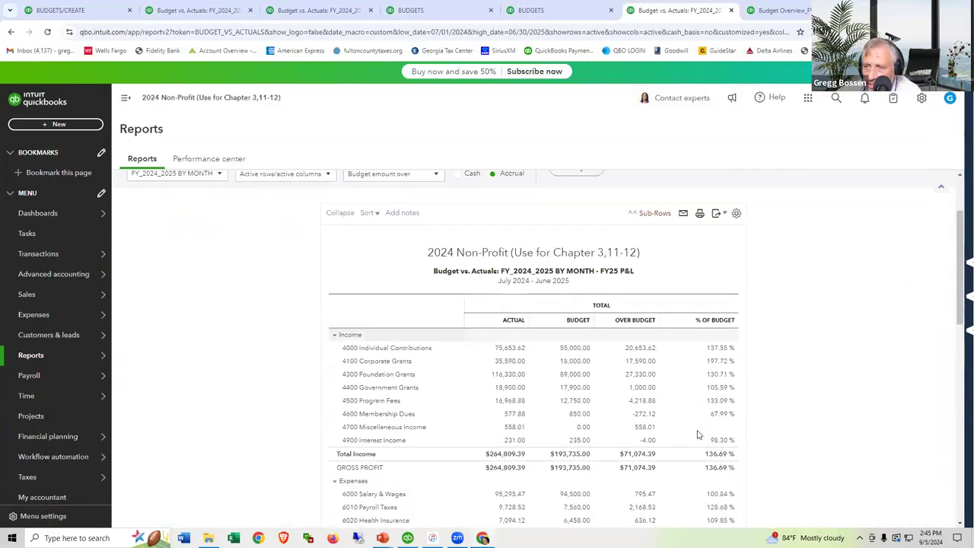
pyautogui.scroll(3, 397, 305)
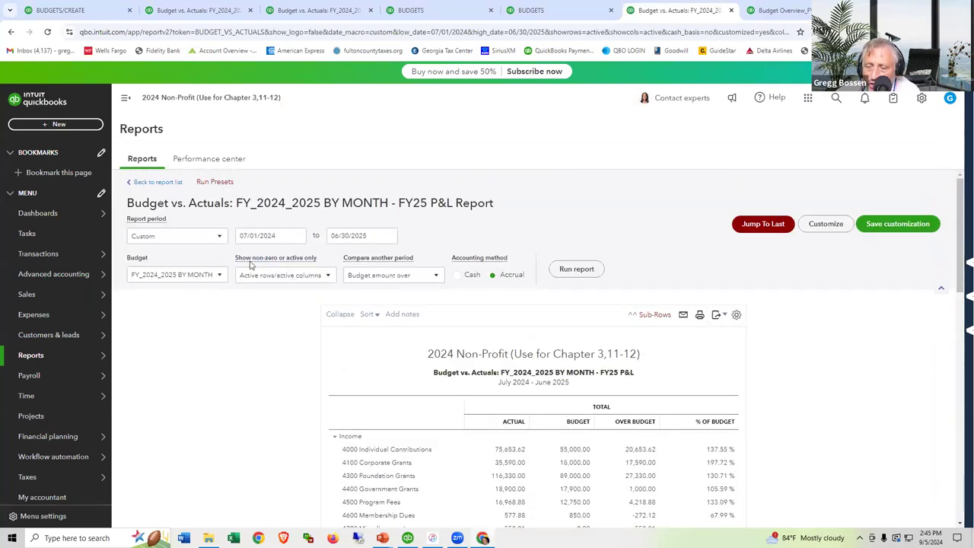
pyautogui.click(328, 277)
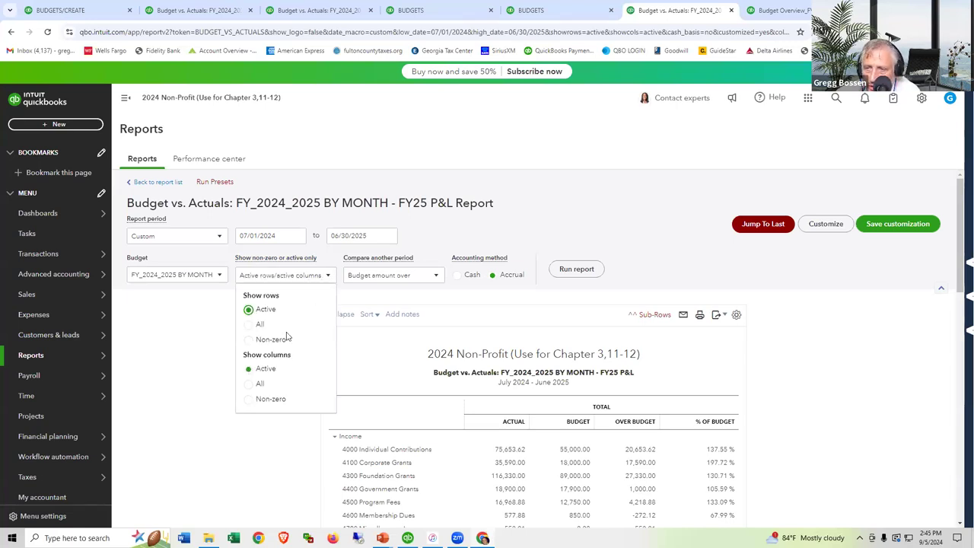
pyautogui.click(247, 325)
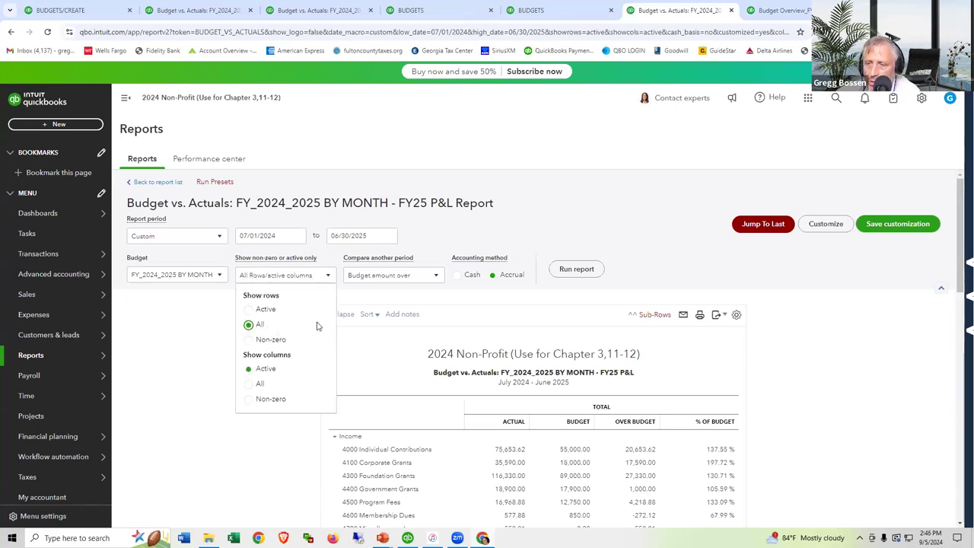
pyautogui.click(578, 270)
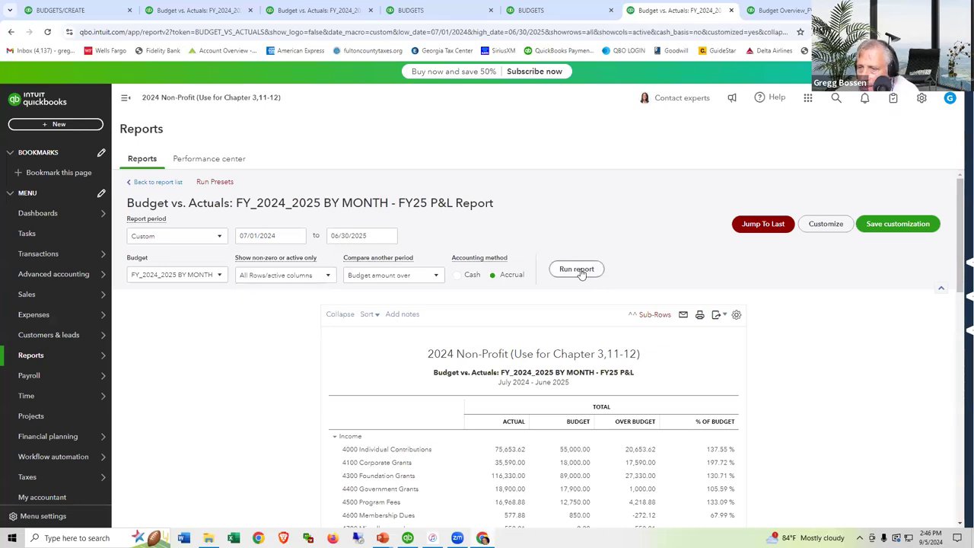
pyautogui.scroll(-3, 461, 428)
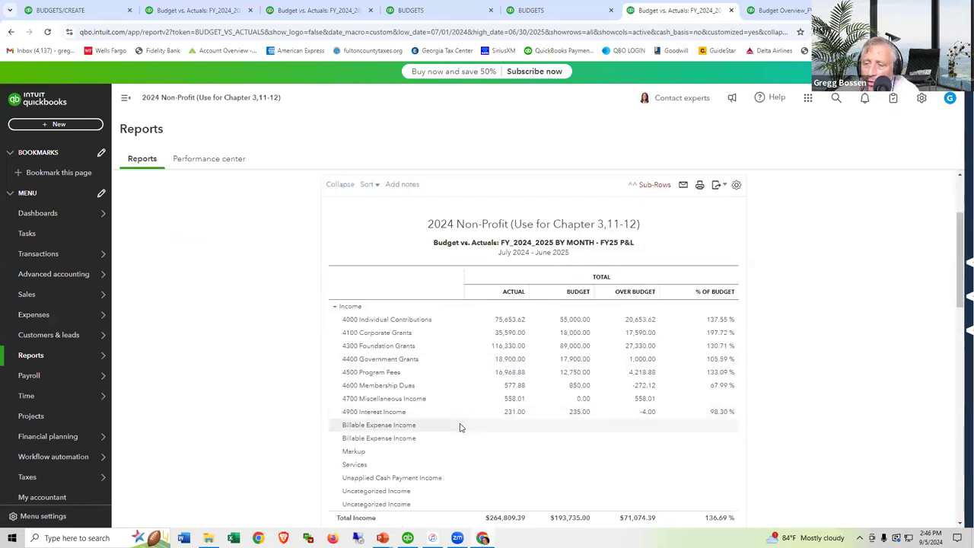
pyautogui.scroll(-10, 460, 427)
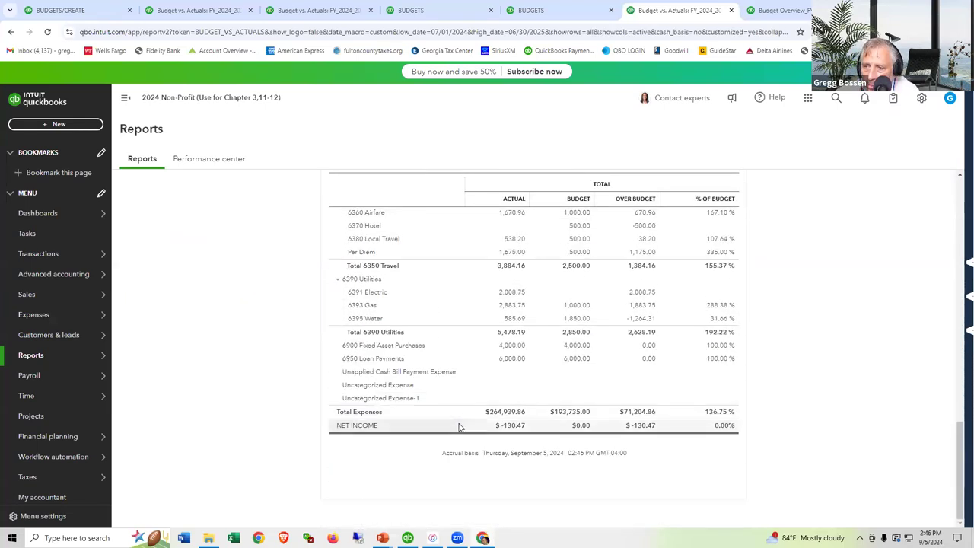
pyautogui.scroll(15, 458, 428)
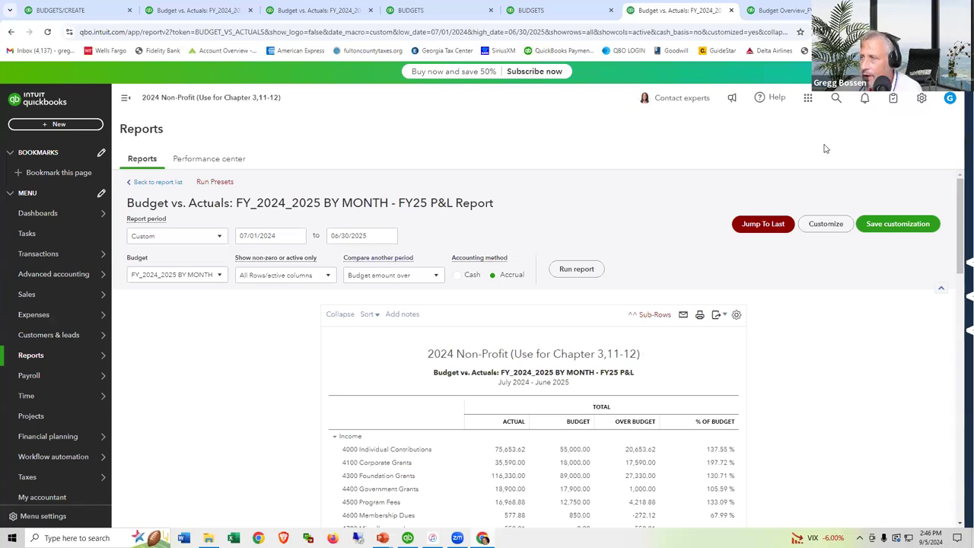
# - Open the Budgeting tool and start creating a new budget
pyautogui.click(920, 99)
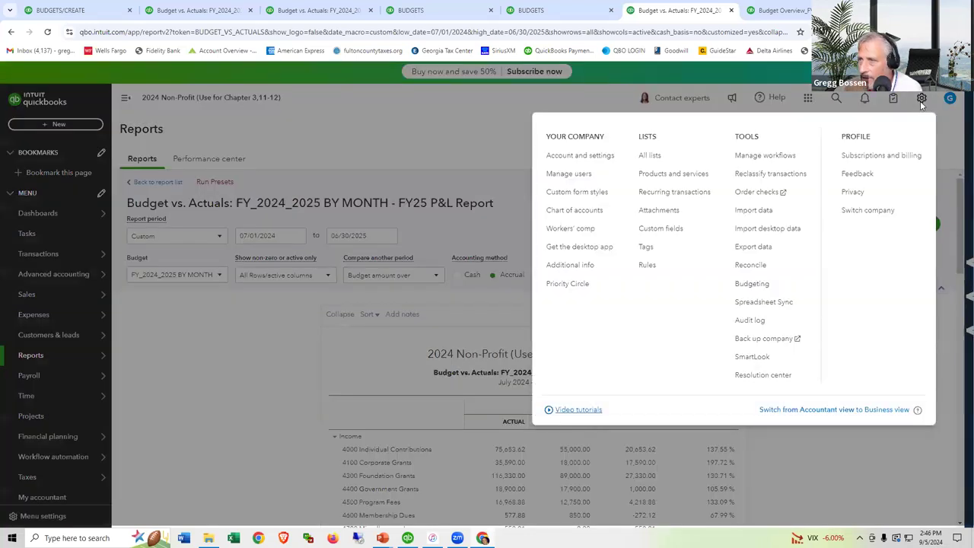
pyautogui.click(741, 287)
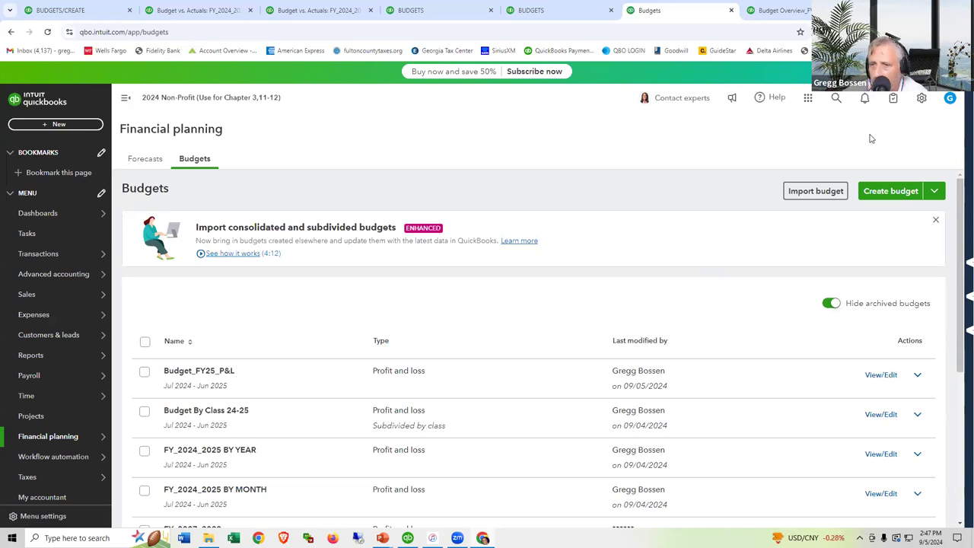
pyautogui.click(921, 99)
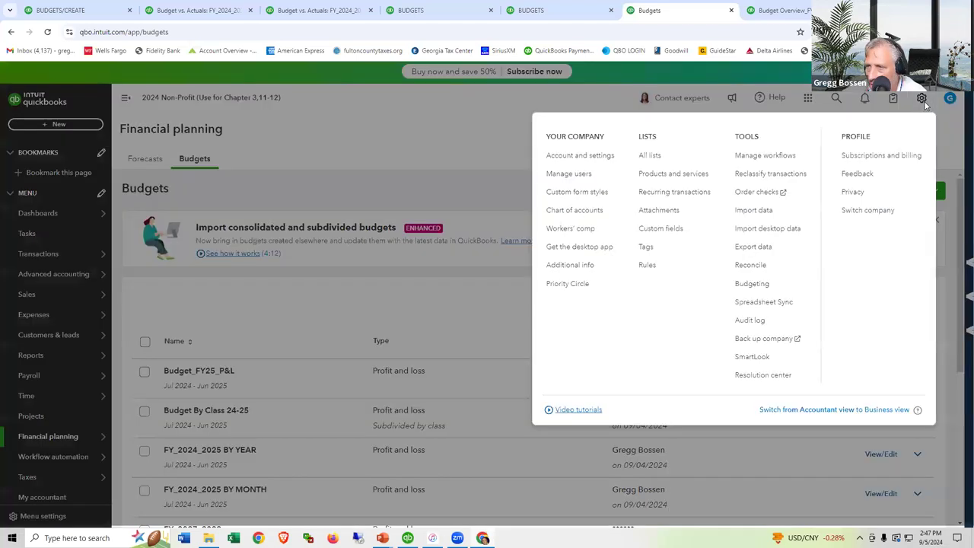
pyautogui.click(745, 287)
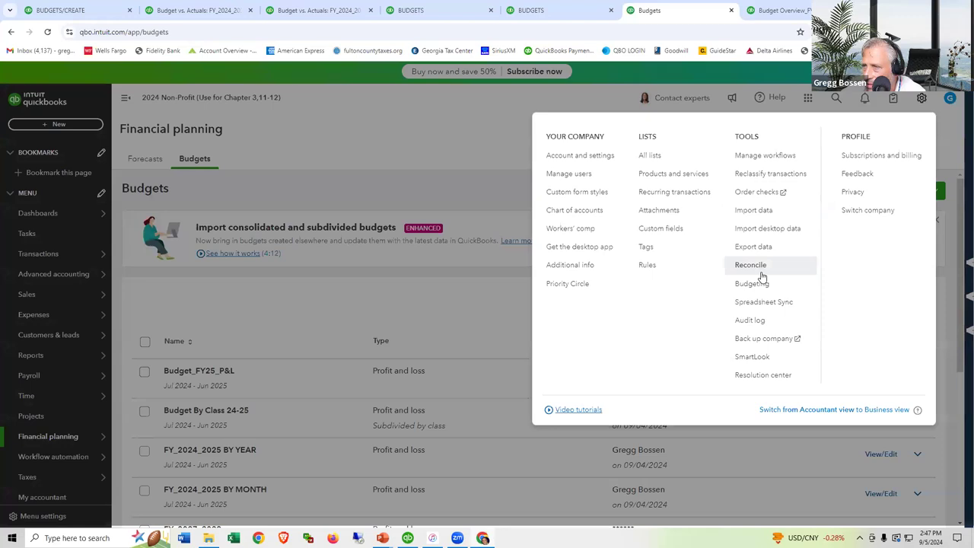
pyautogui.click(743, 283)
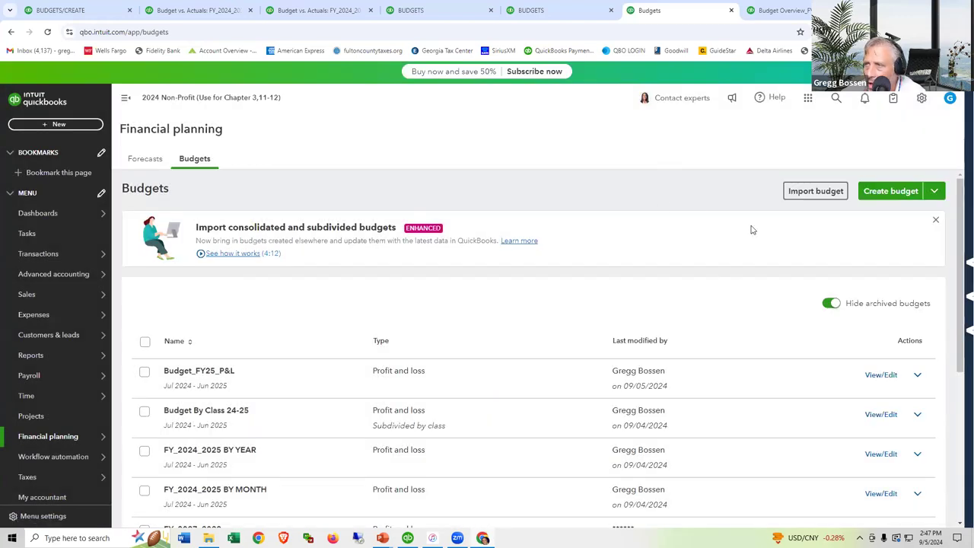
pyautogui.click(870, 192)
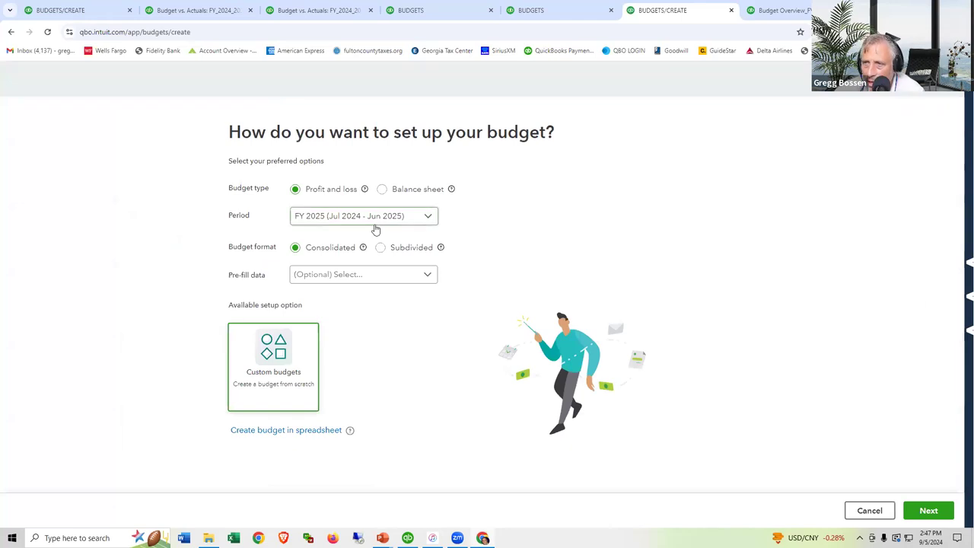
# - Try to set up a consolidated profit and loss budget for FY 2027 (Jul 2026 - Jun 2027), and reload the setup page
pyautogui.click(428, 218)
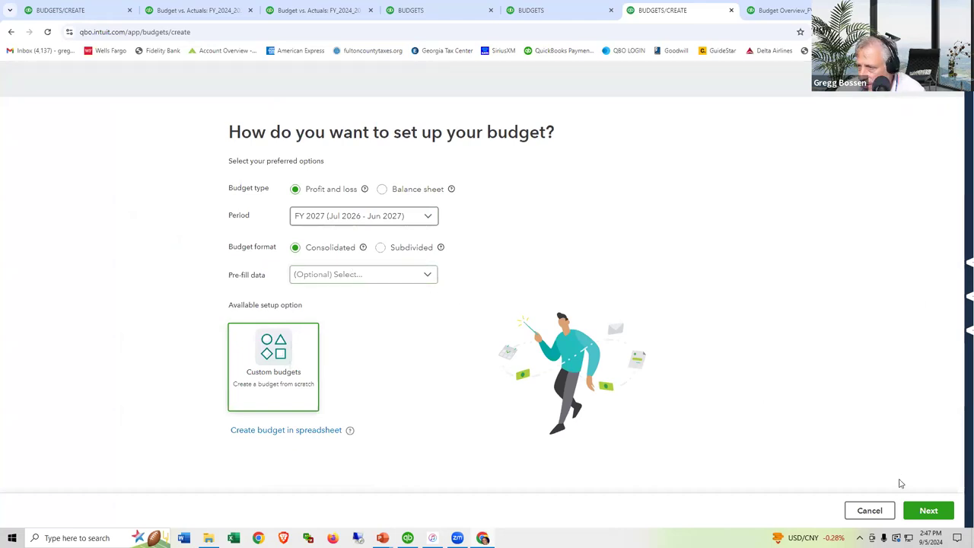
pyautogui.click(918, 510)
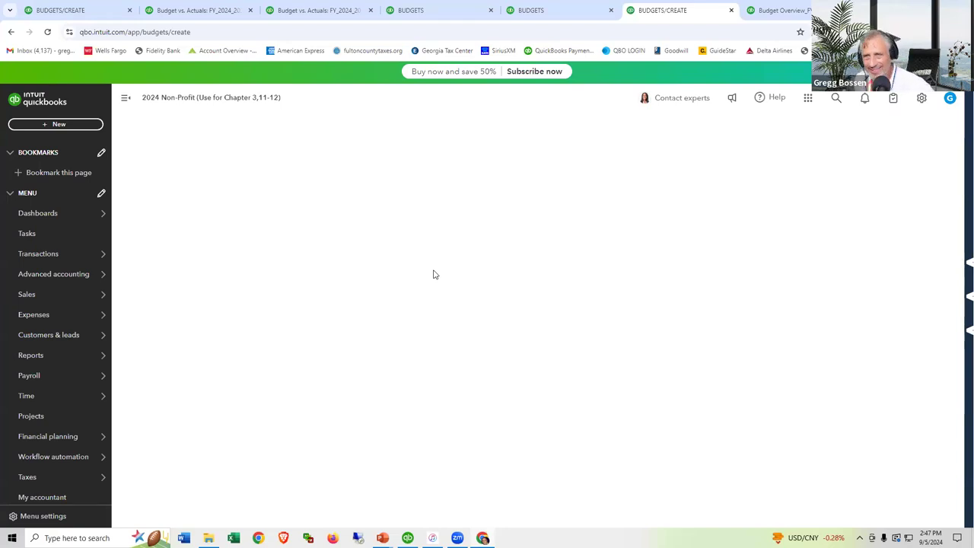
pyautogui.click(48, 34)
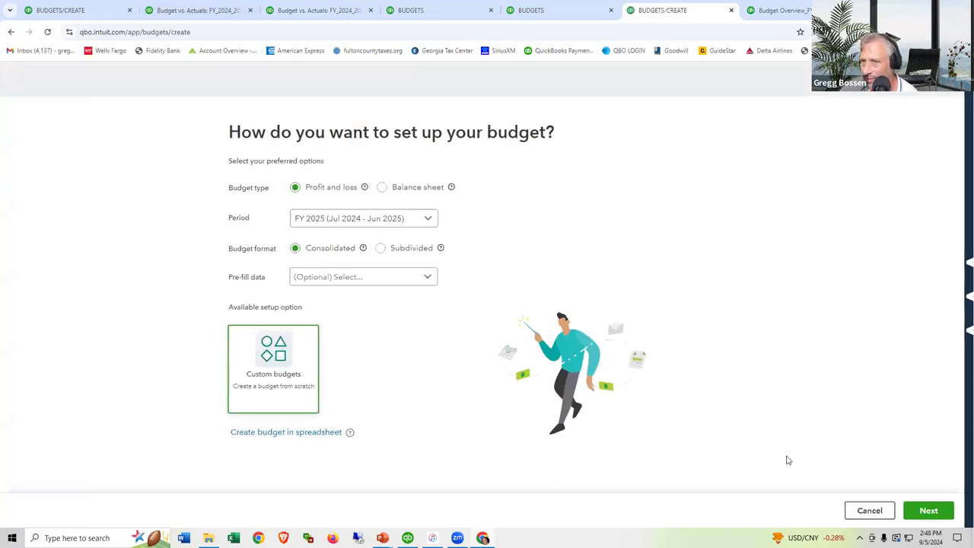
# - Create the consolidated profit and loss budget for FY 2025 and enter 55000 as the yearly total for 4000 Individual Contributions
pyautogui.click(928, 508)
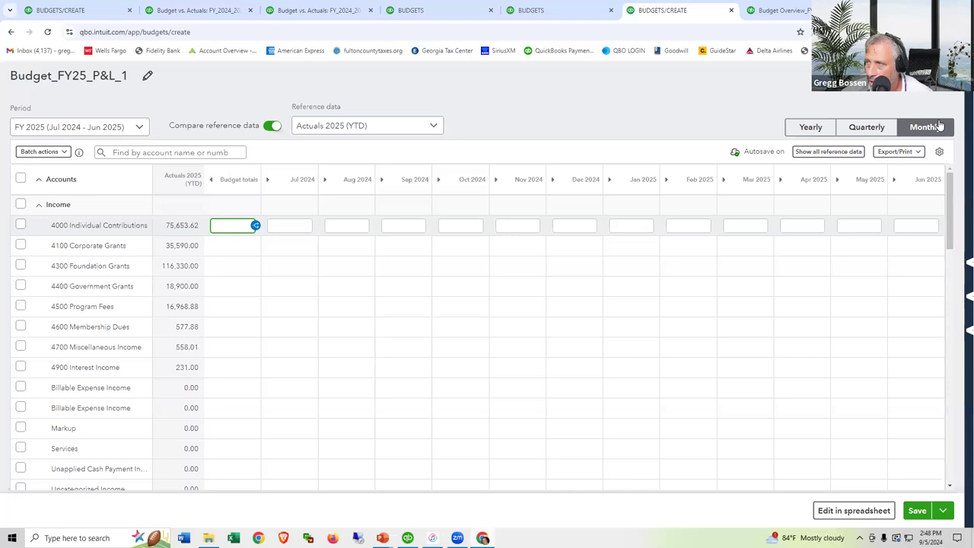
pyautogui.click(810, 129)
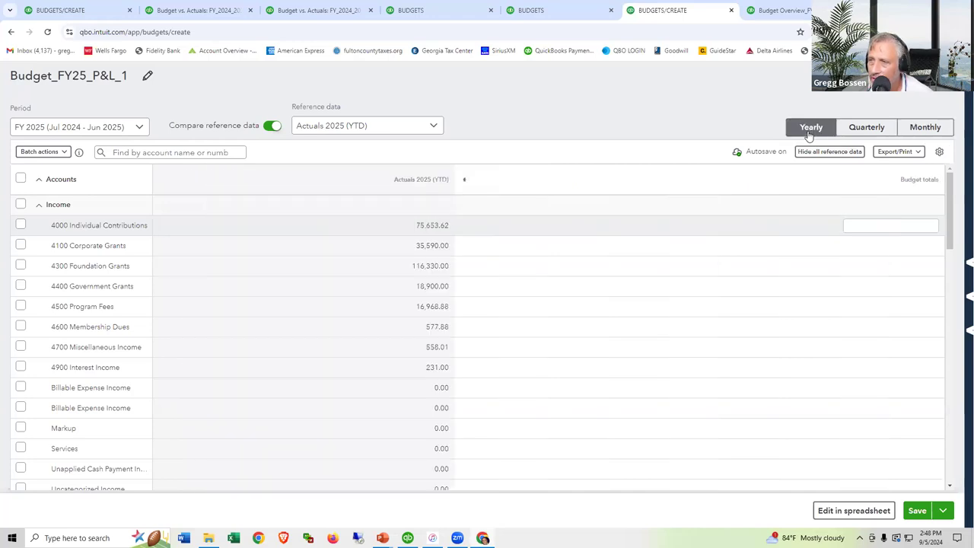
pyautogui.click(878, 226)
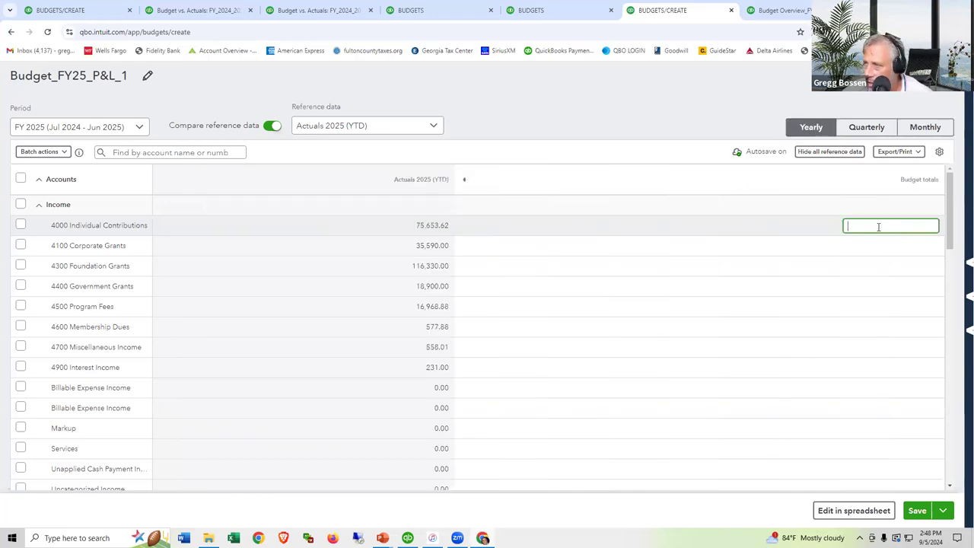
pyautogui.write('55000')
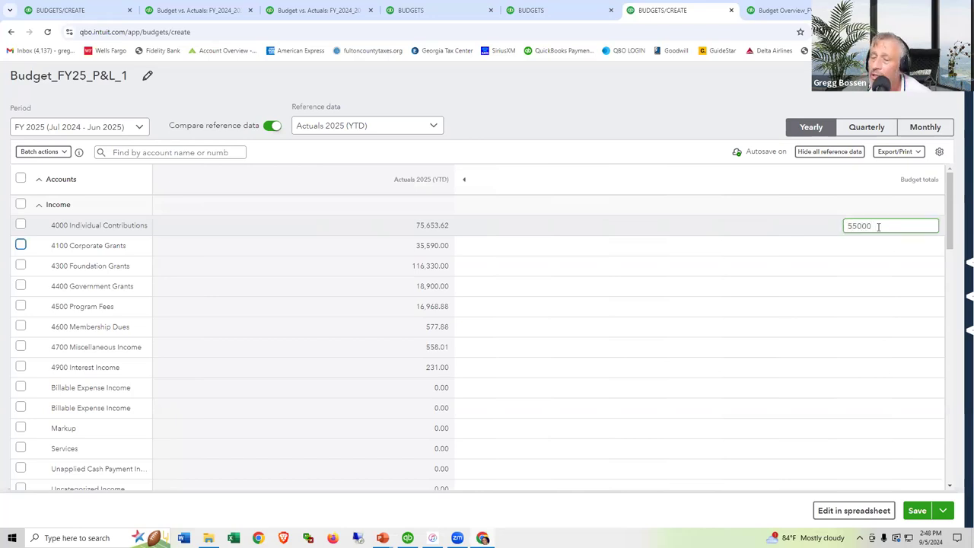
pyautogui.click(893, 190)
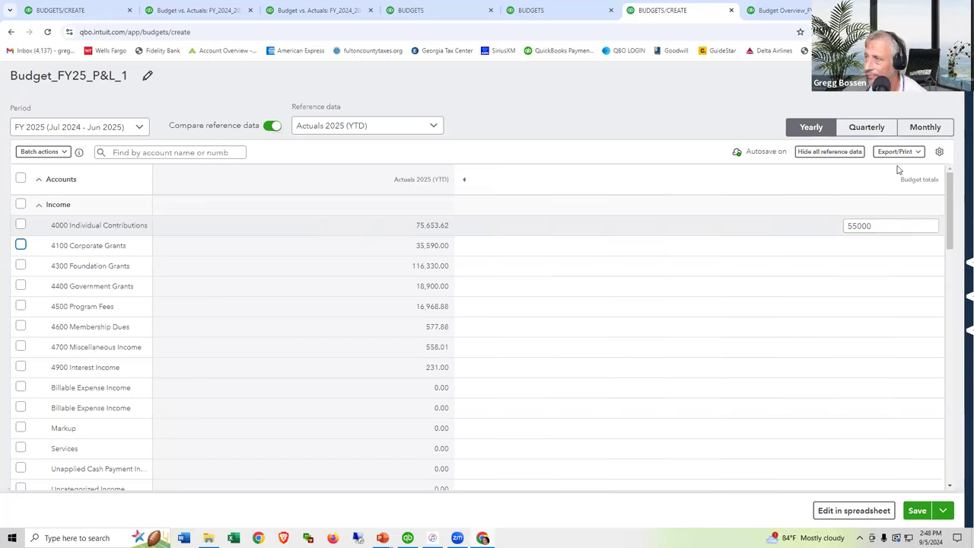
# - Compare the monthly and yearly views of the Individual Contributions budget, ending in the monthly view
pyautogui.click(921, 128)
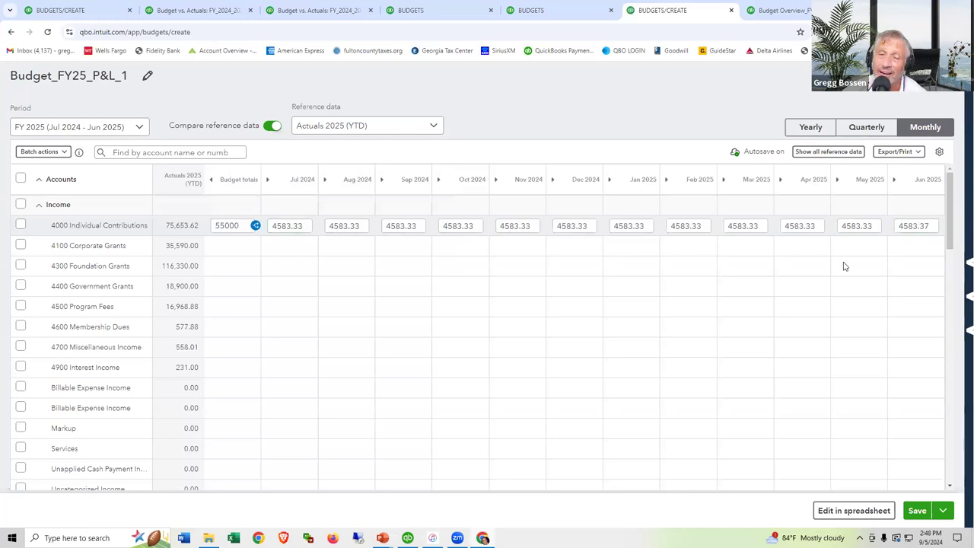
pyautogui.click(808, 129)
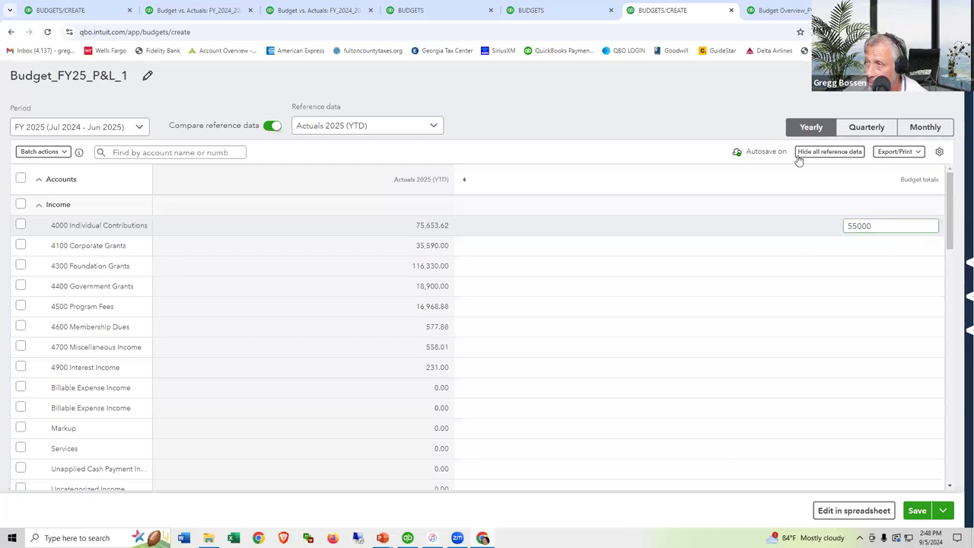
pyautogui.click(925, 127)
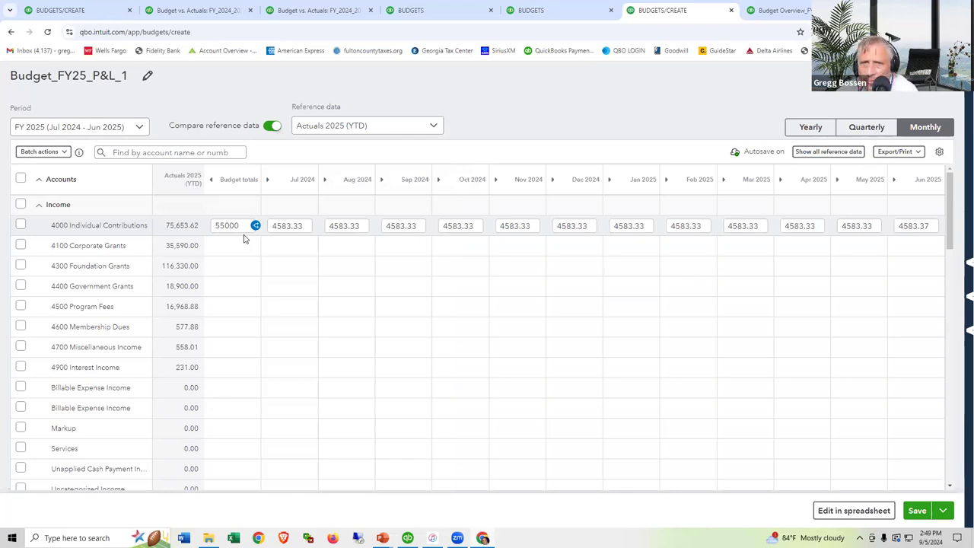
# - Clear the 4000 Individual Contributions budget data and re-enter 55000 as its budget total in the monthly view
pyautogui.click(21, 225)
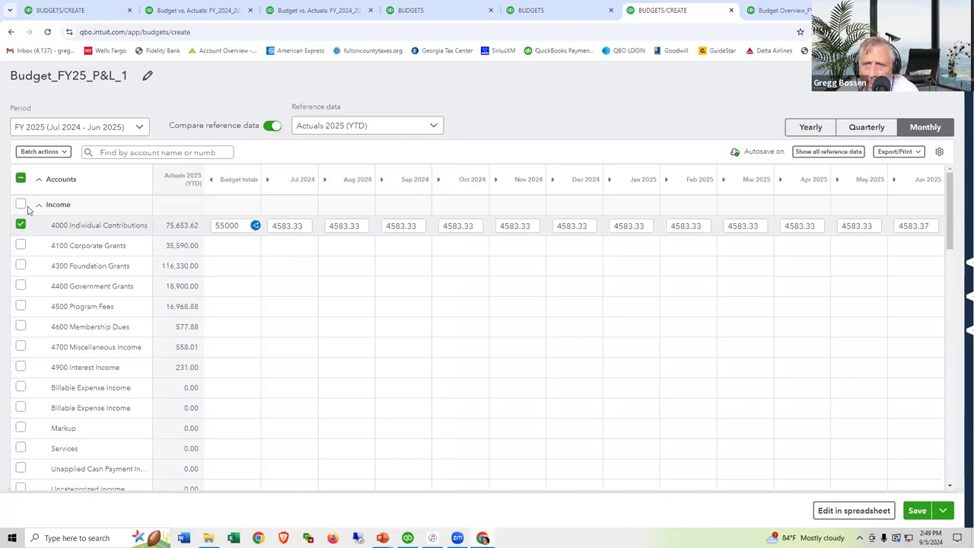
pyautogui.click(64, 152)
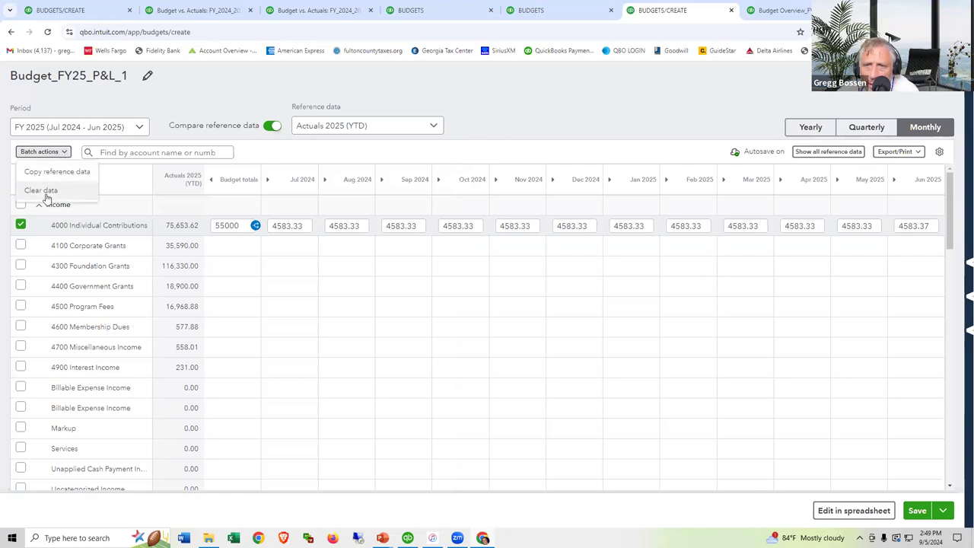
pyautogui.click(43, 193)
pyautogui.click(502, 347)
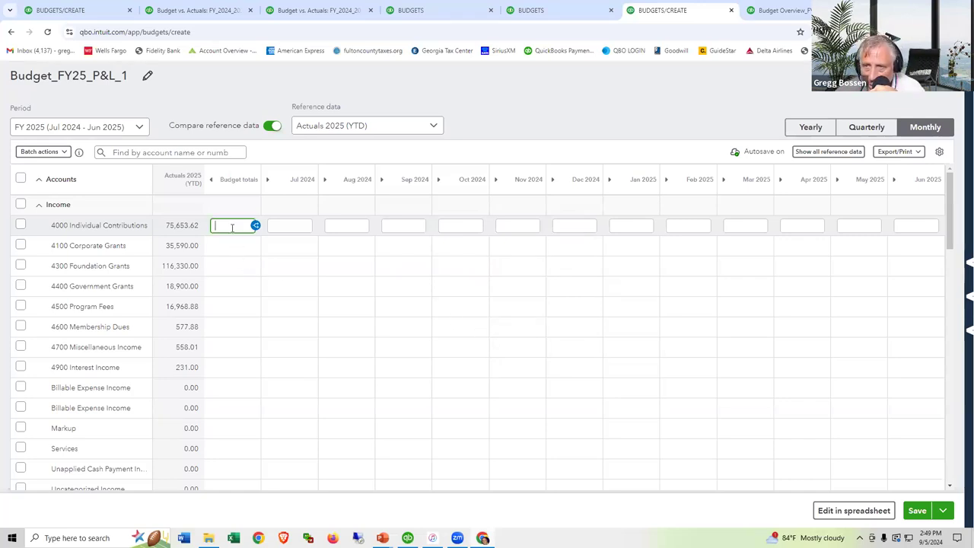
pyautogui.write('55000')
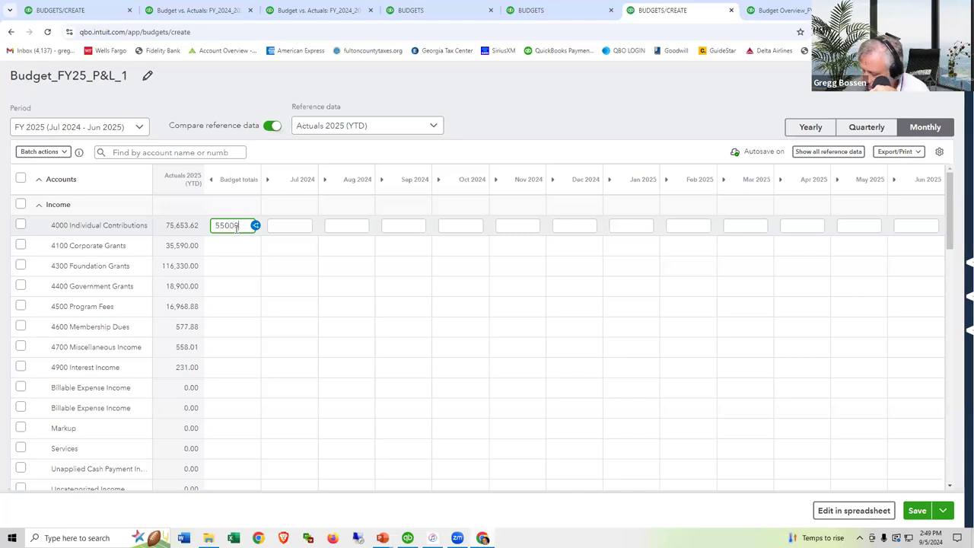
pyautogui.press('Tab')
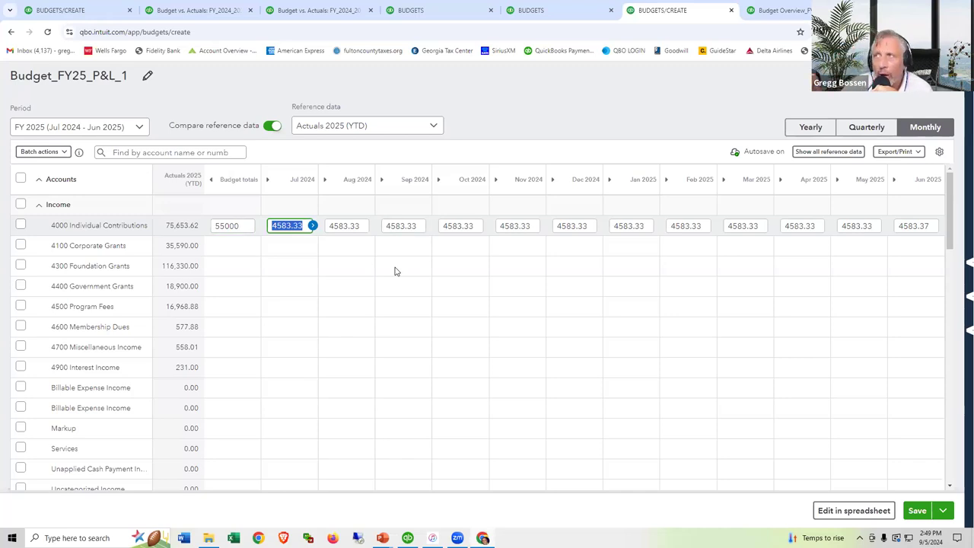
# - Check the income budget figures in the July - September Budget vs. Actuals report, and return to the new budget
pyautogui.click(212, 17)
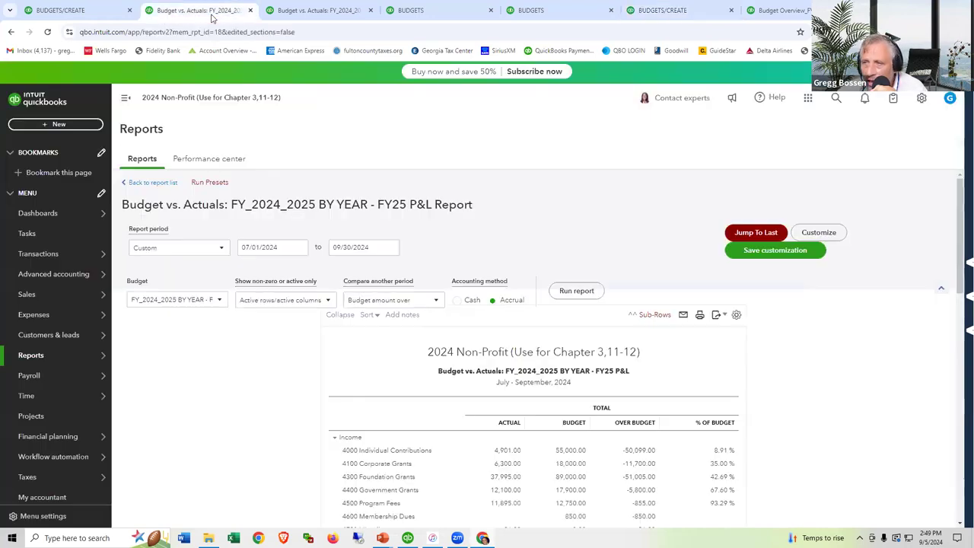
pyautogui.scroll(-1, 576, 358)
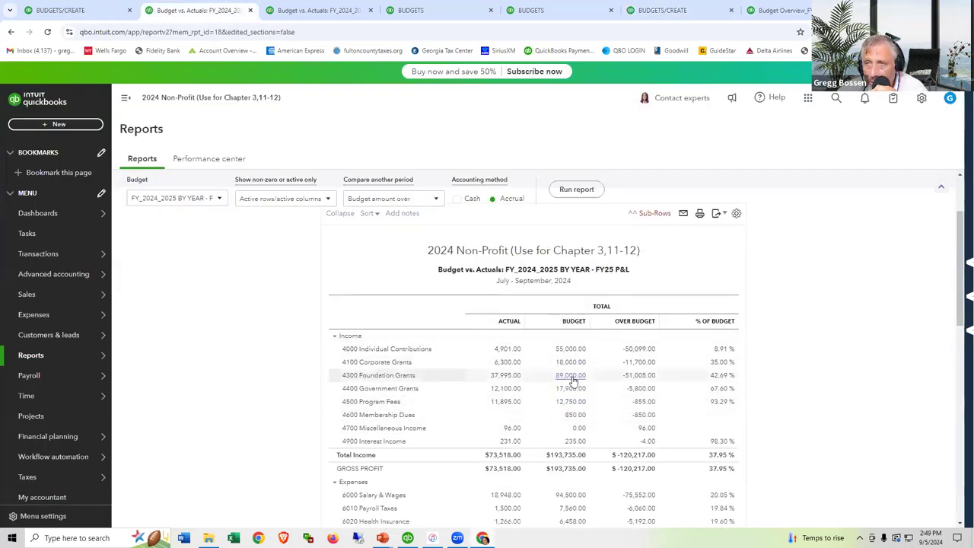
pyautogui.click(758, 11)
pyautogui.click(661, 10)
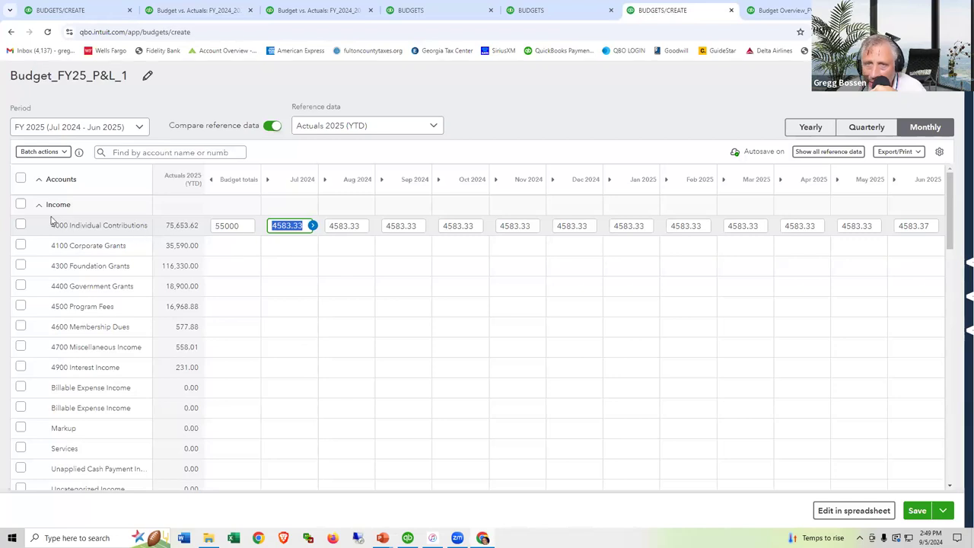
# - Clear the budget data for the 4000 Individual Contributions account
pyautogui.click(20, 224)
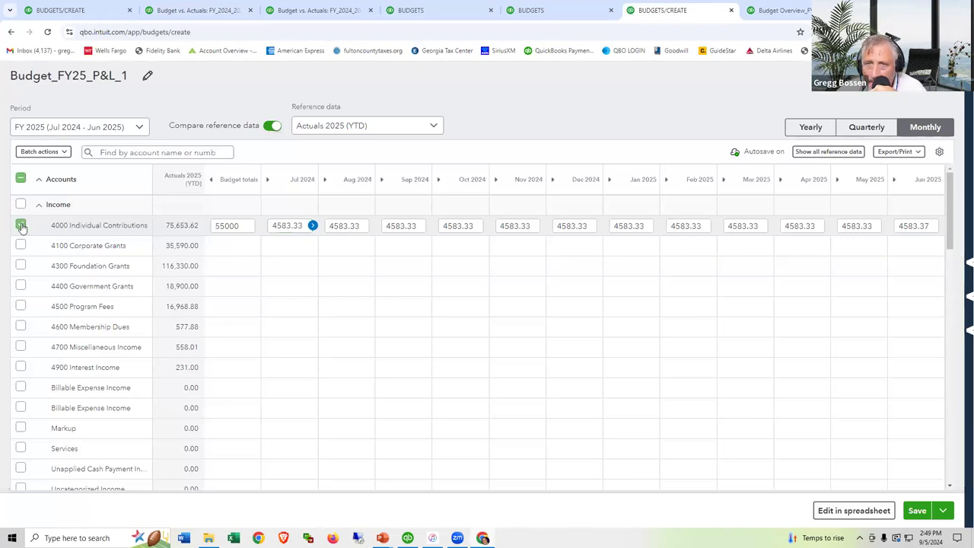
pyautogui.click(67, 151)
pyautogui.click(47, 190)
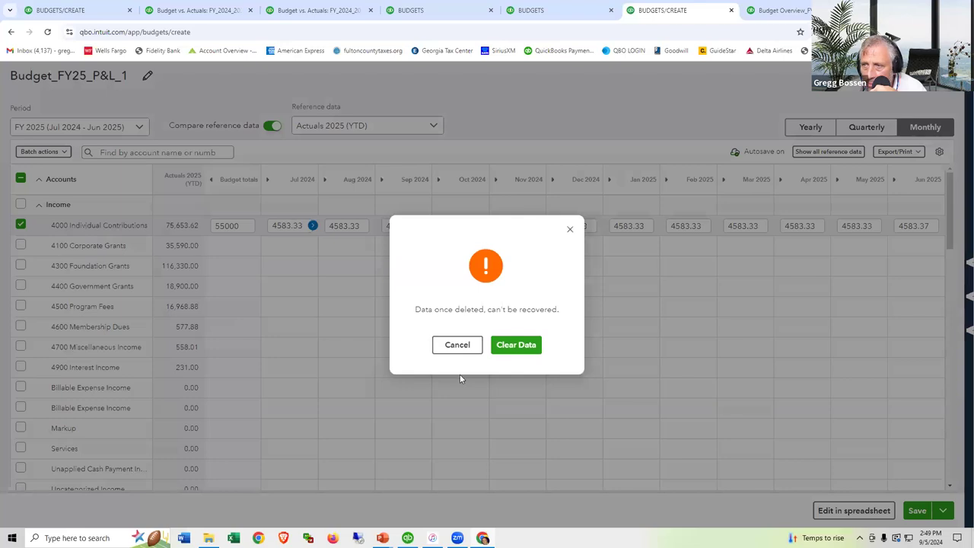
pyautogui.click(516, 345)
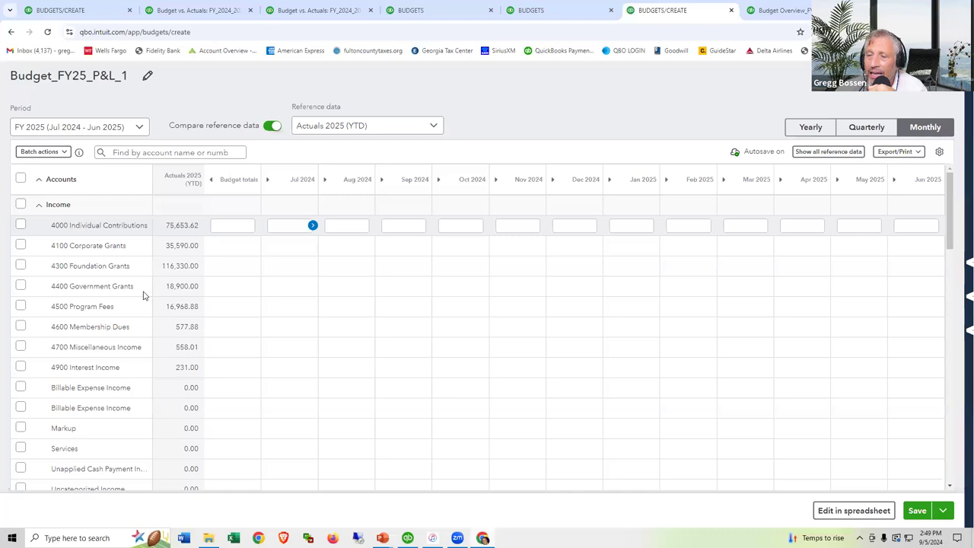
pyautogui.click(315, 179)
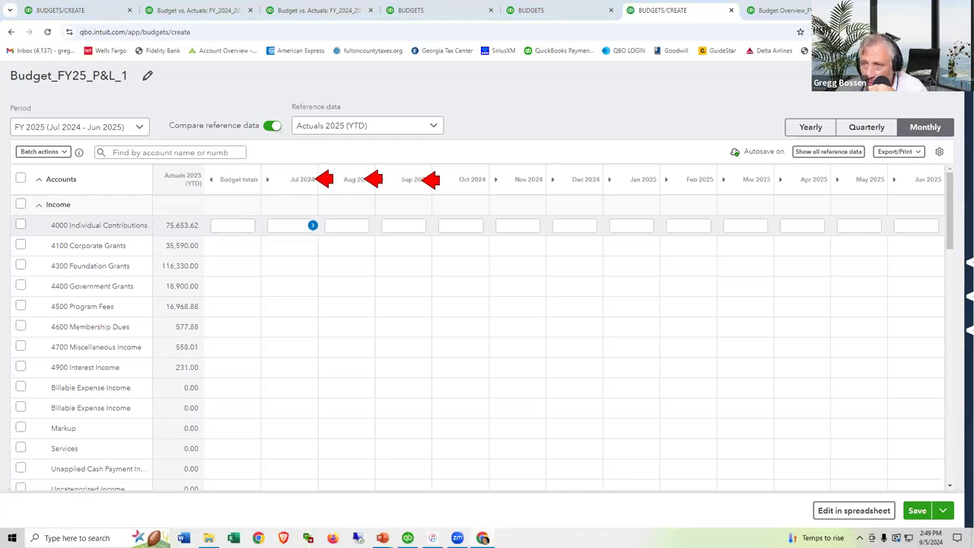
pyautogui.click(429, 178)
pyautogui.click(479, 185)
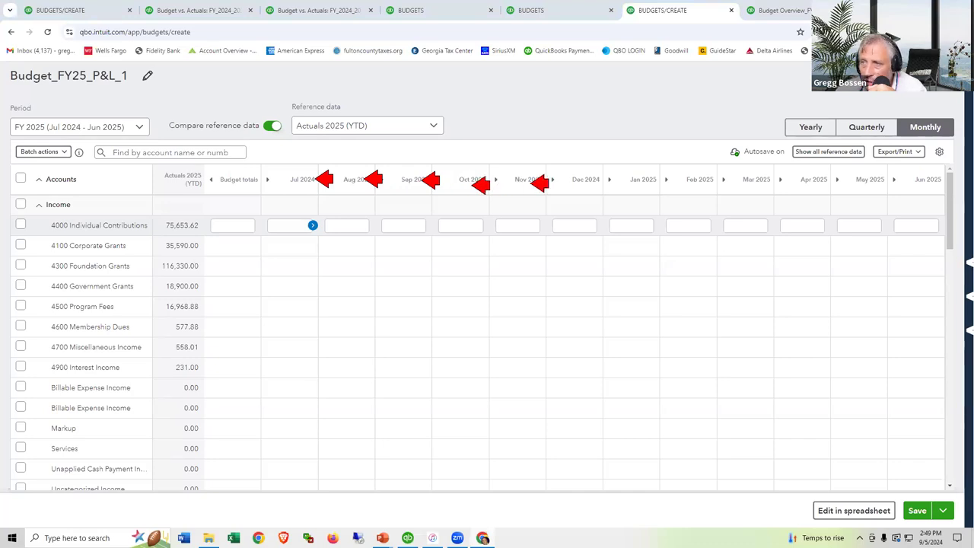
pyautogui.click(601, 185)
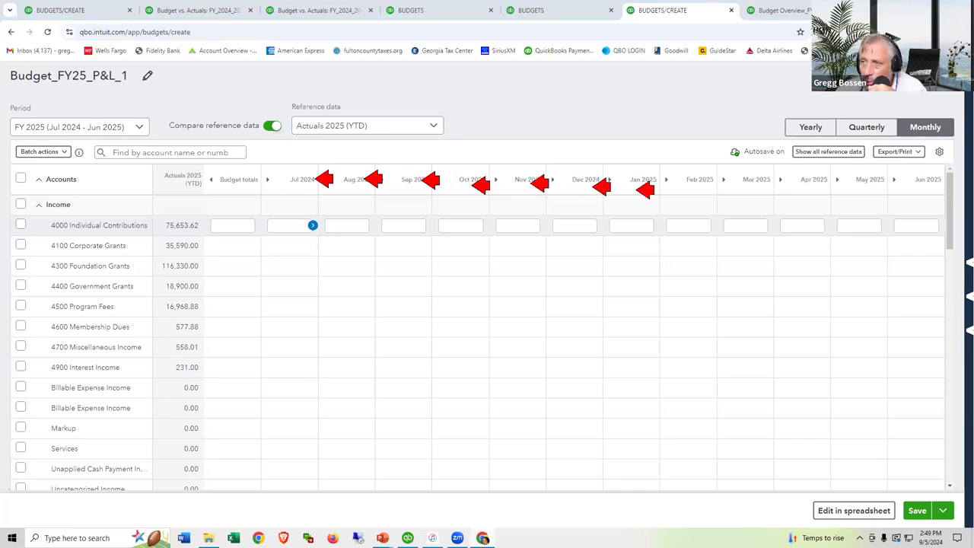
pyautogui.click(645, 189)
pyautogui.click(693, 192)
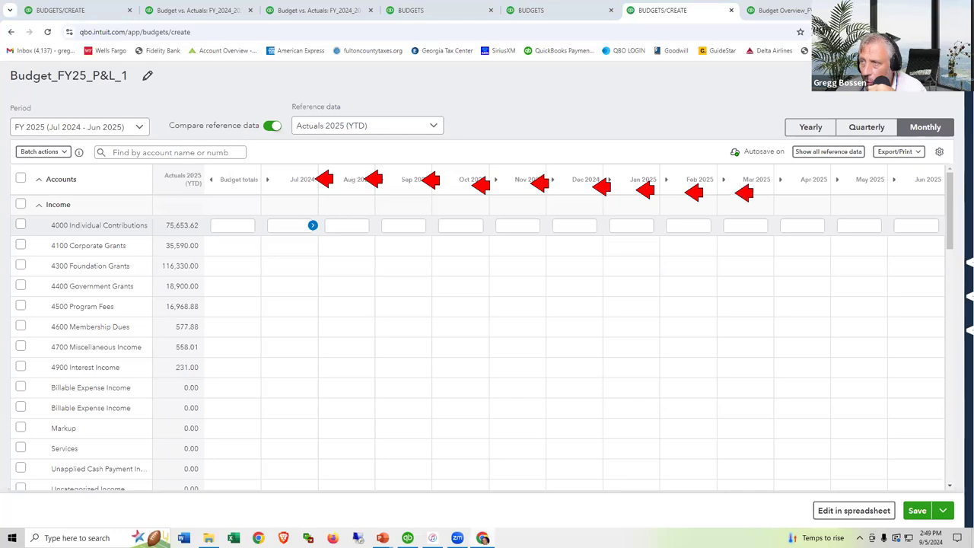
pyautogui.press('Escape')
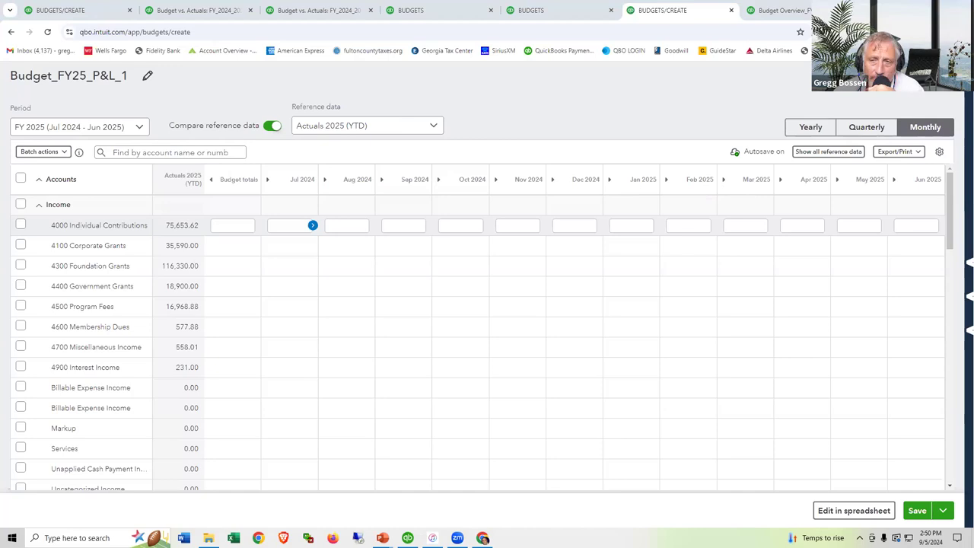
# - Enter 50000 as the Individual Contributions budget total to spread it across the months, and clear that account's data
pyautogui.click(221, 225)
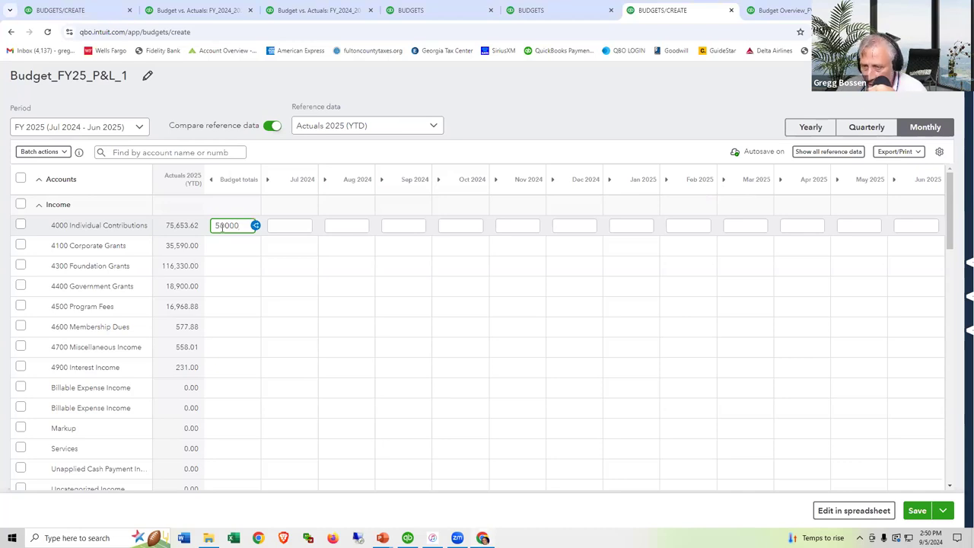
pyautogui.press('Tab')
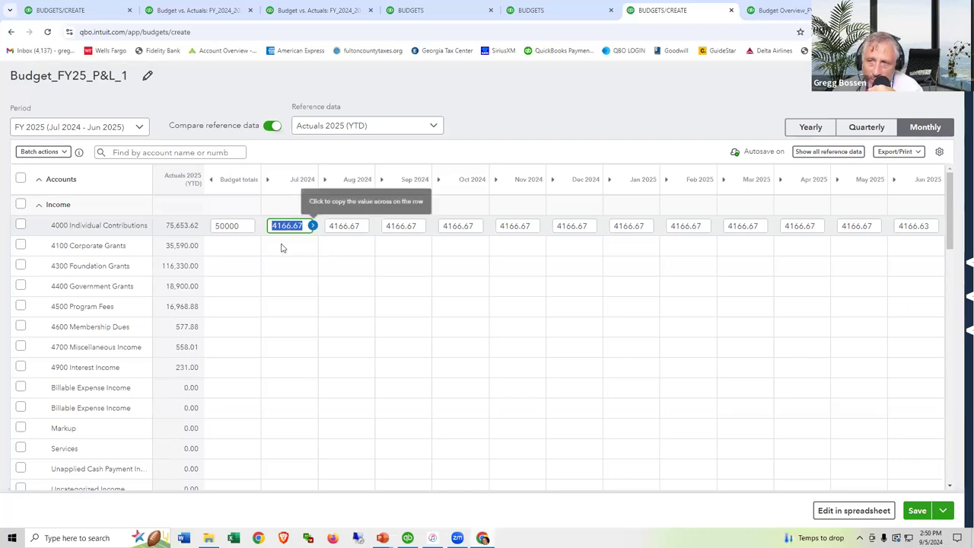
pyautogui.click(215, 226)
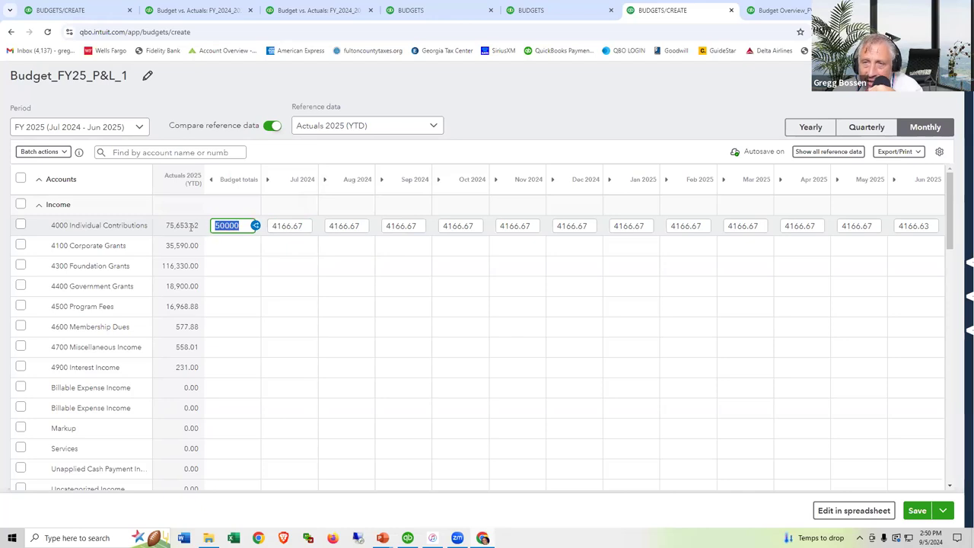
pyautogui.click(21, 225)
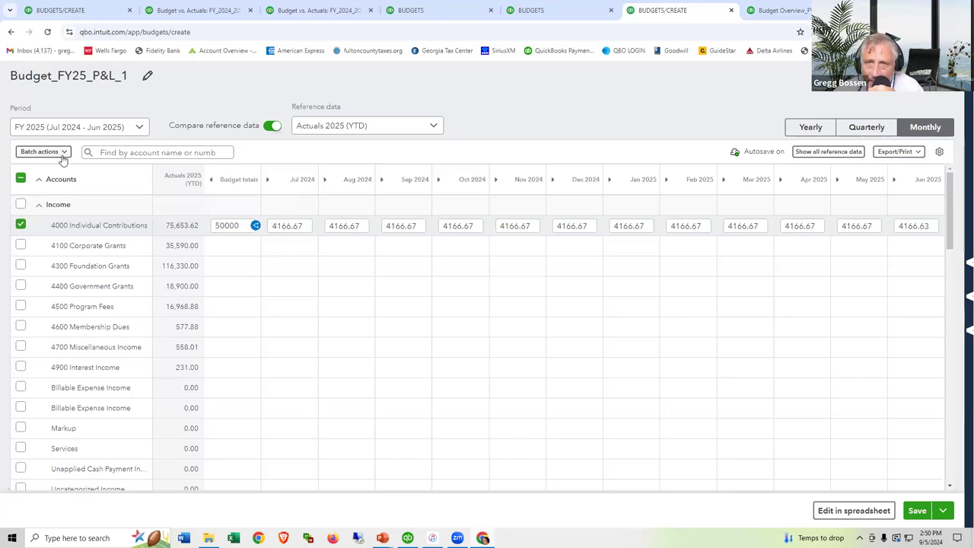
pyautogui.click(46, 151)
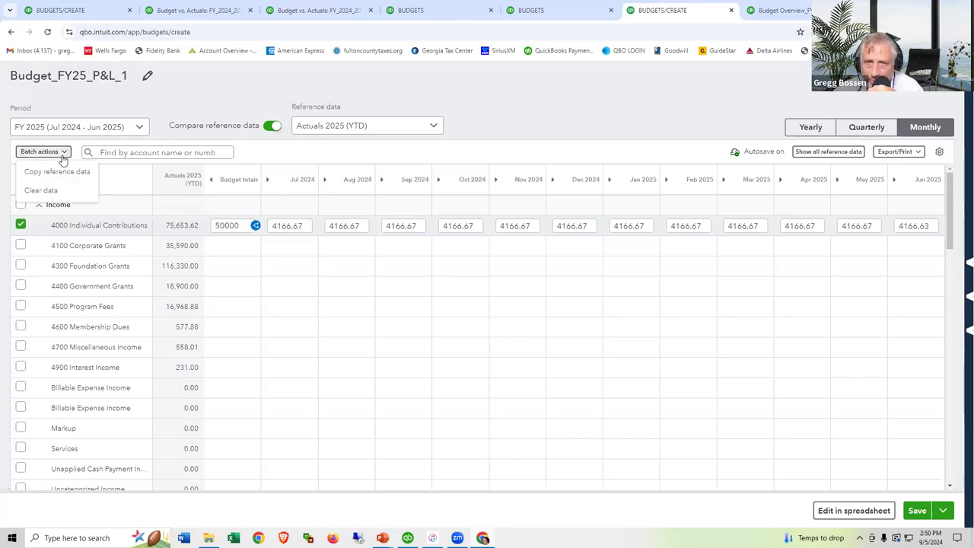
pyautogui.click(46, 191)
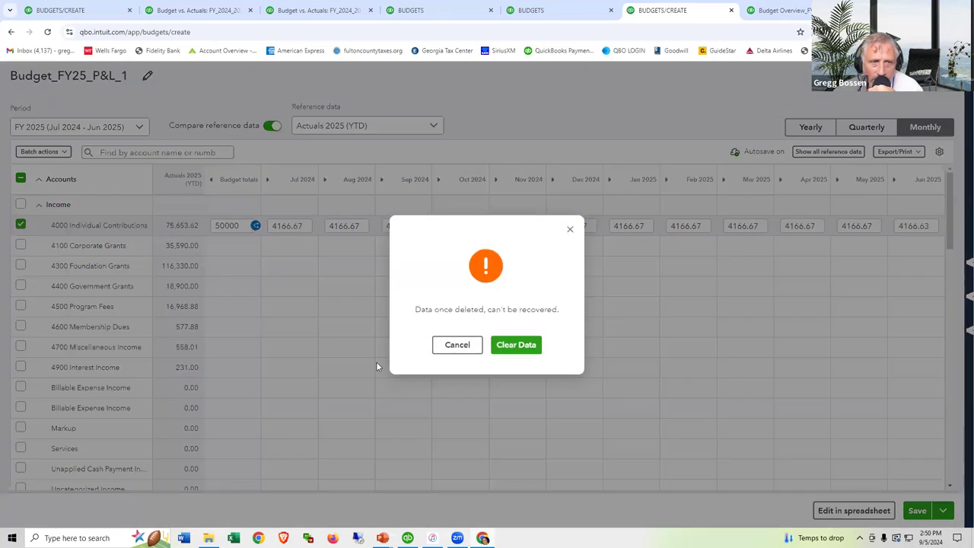
pyautogui.click(515, 347)
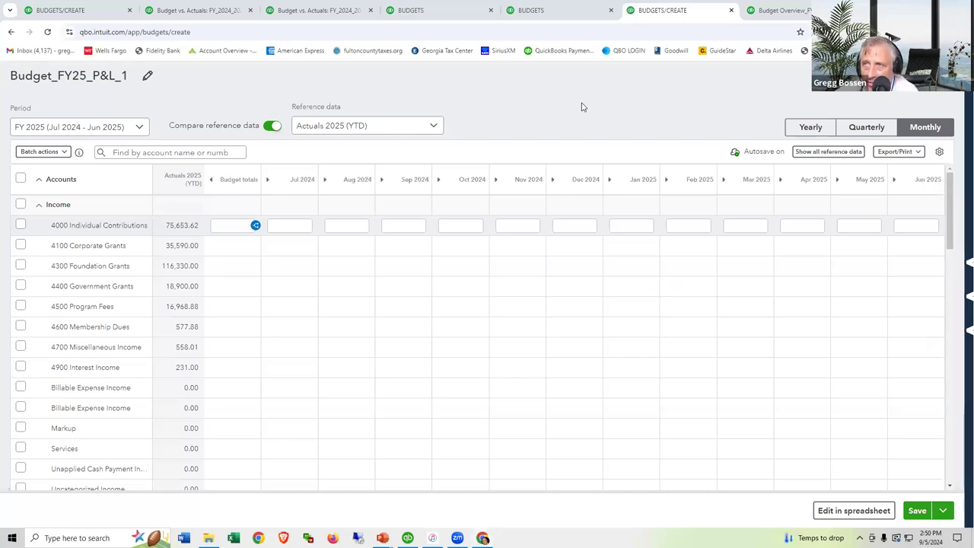
# - Compare the July - September 2024 actuals with the budget column in the FY_2024_2025 BY YEAR Budget vs. Actuals report
pyautogui.click(532, 17)
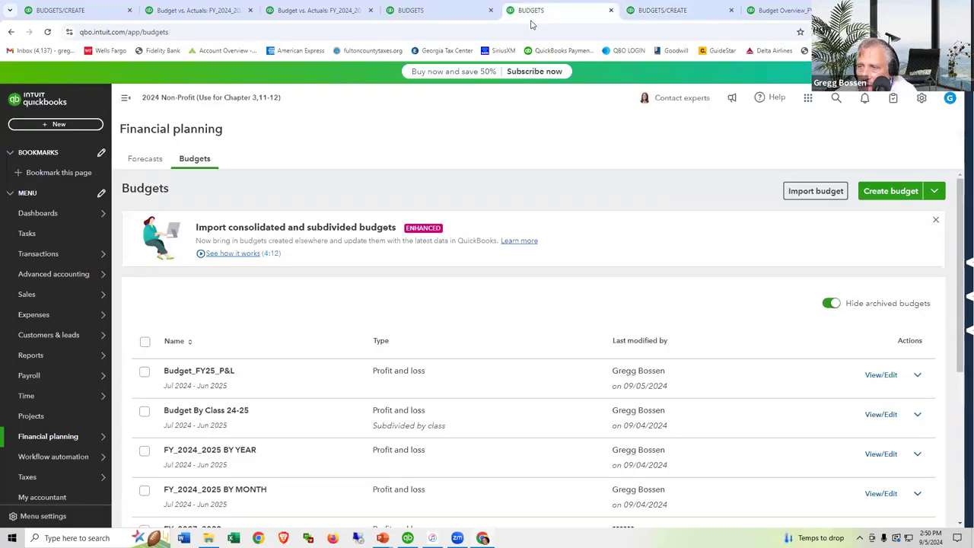
pyautogui.click(449, 15)
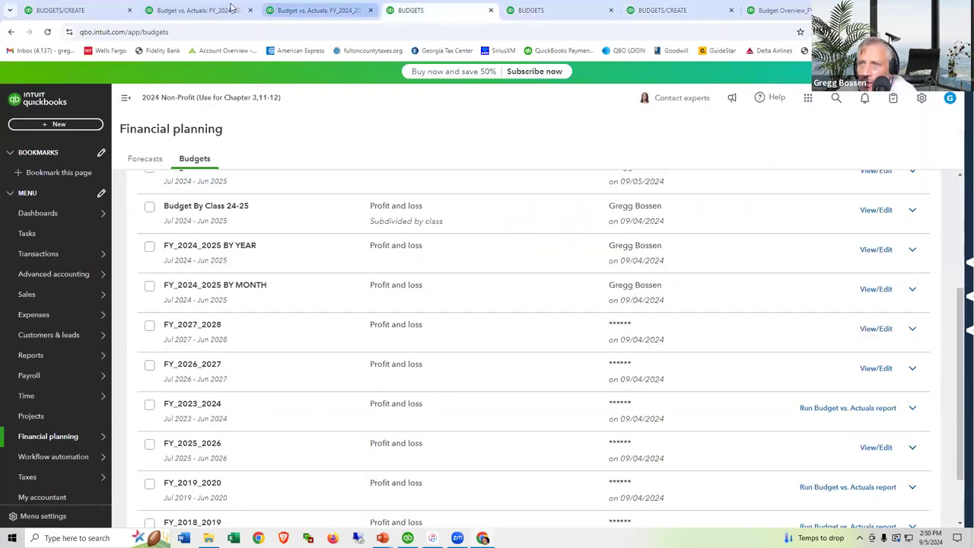
pyautogui.click(197, 10)
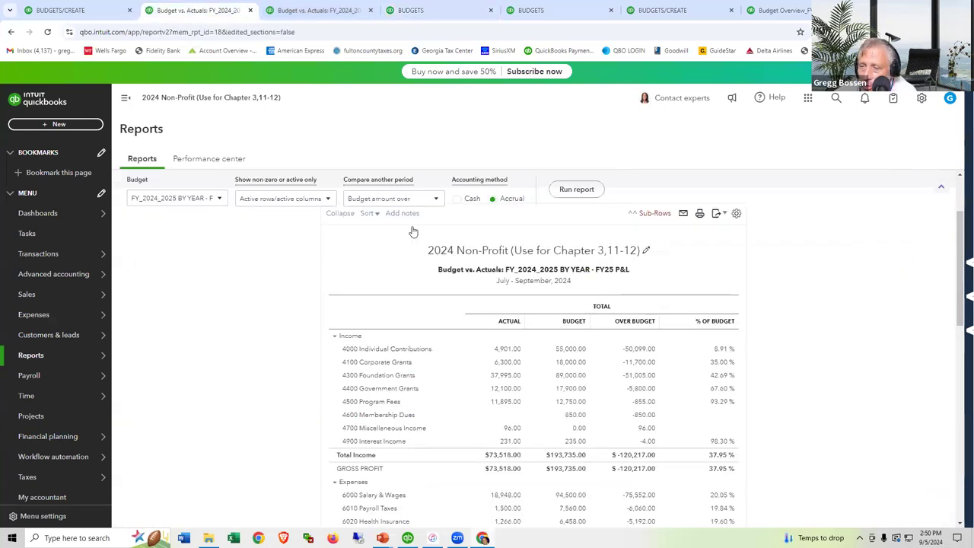
pyautogui.scroll(2, 411, 232)
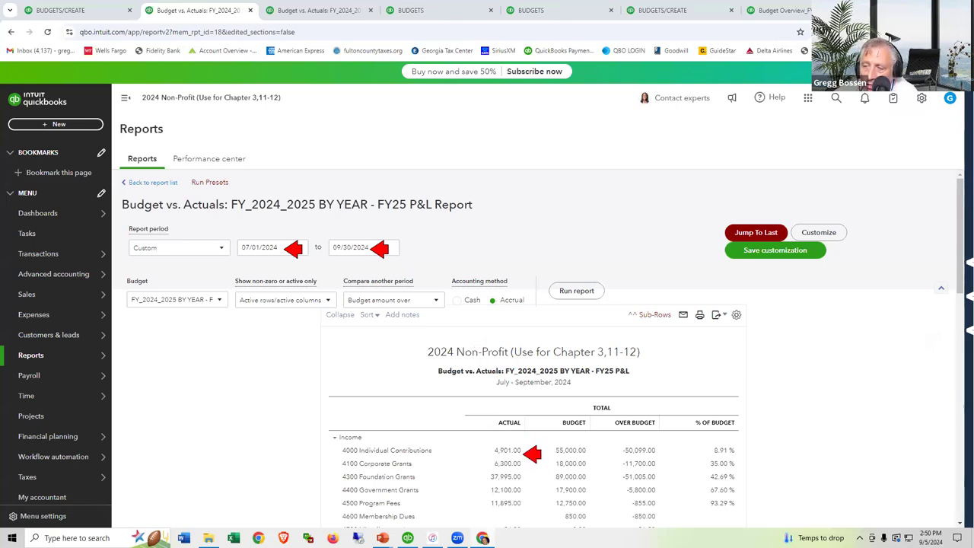
pyautogui.press('Escape')
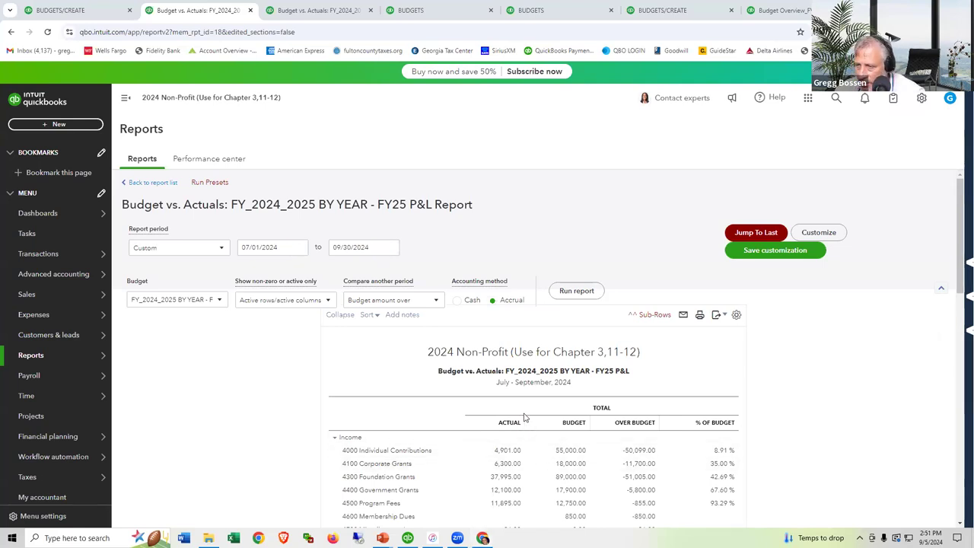
pyautogui.click(372, 377)
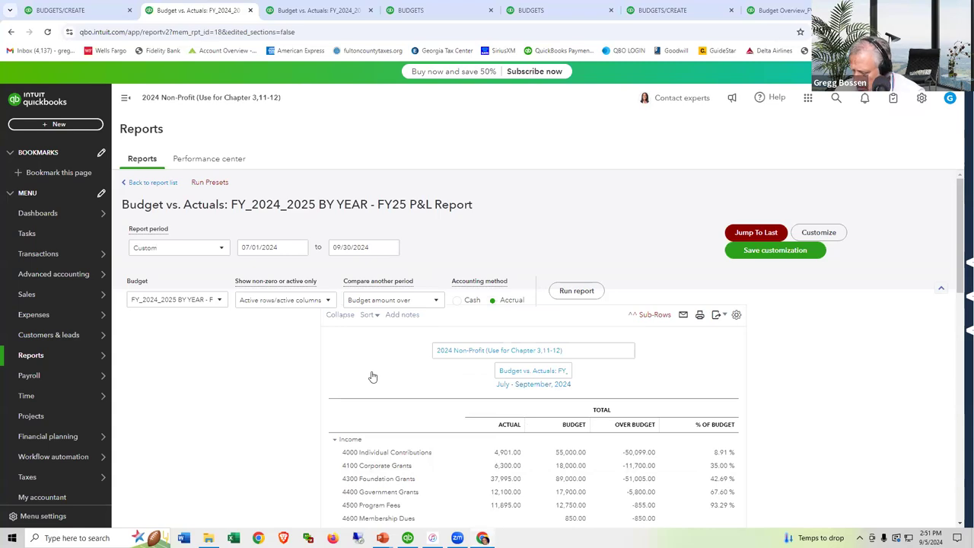
pyautogui.hotkey('ctrl', '+')
pyautogui.hotkey('ctrl', '+')
pyautogui.scroll(-3, 401, 392)
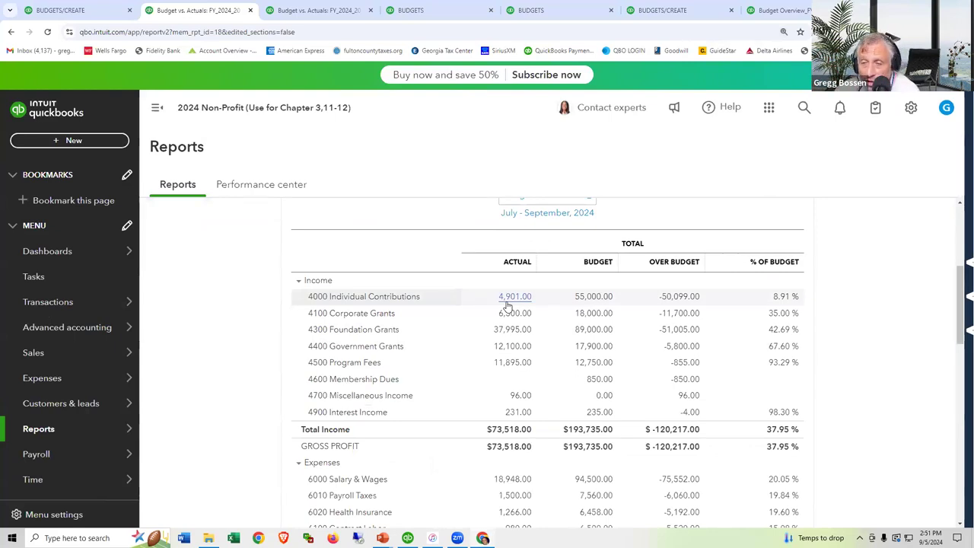
pyautogui.scroll(3, 507, 304)
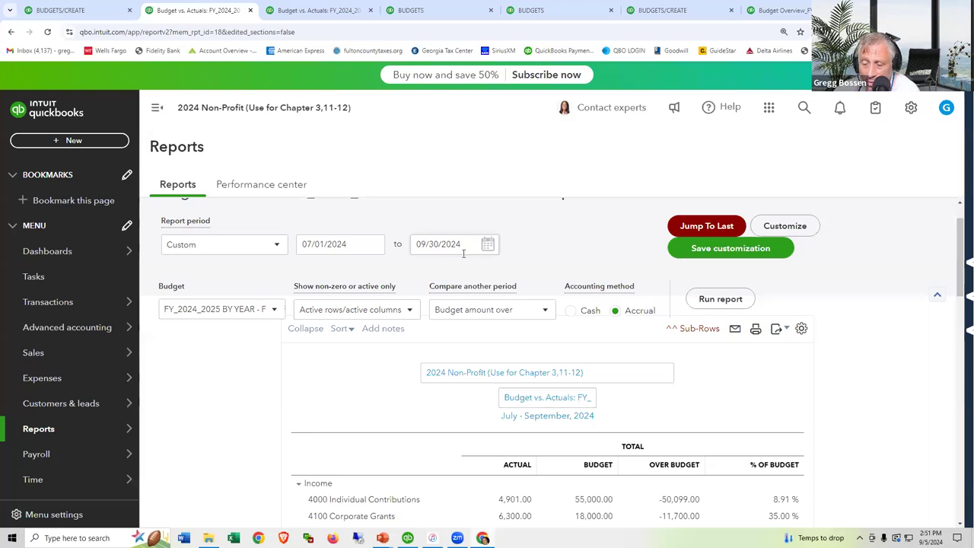
pyautogui.scroll(-2, 463, 253)
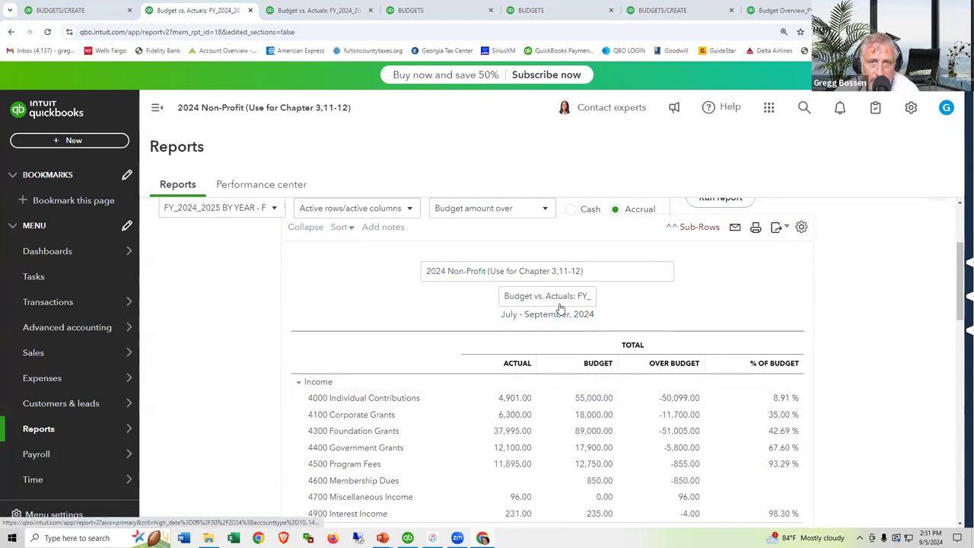
# - Return to the new Budget_FY25_P&L_1 budget and examine the monthly cells in the 4000 Individual Contributions row
pyautogui.click(312, 13)
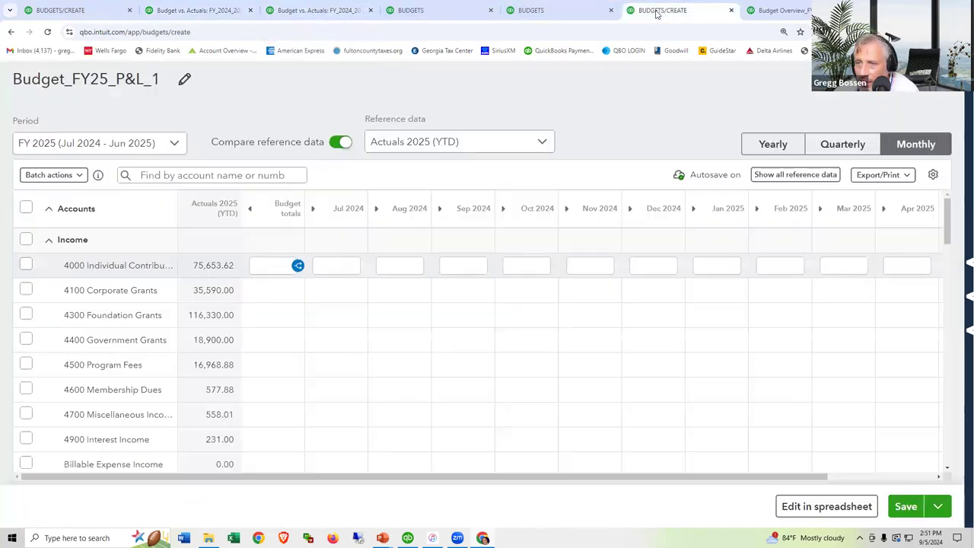
pyautogui.click(648, 15)
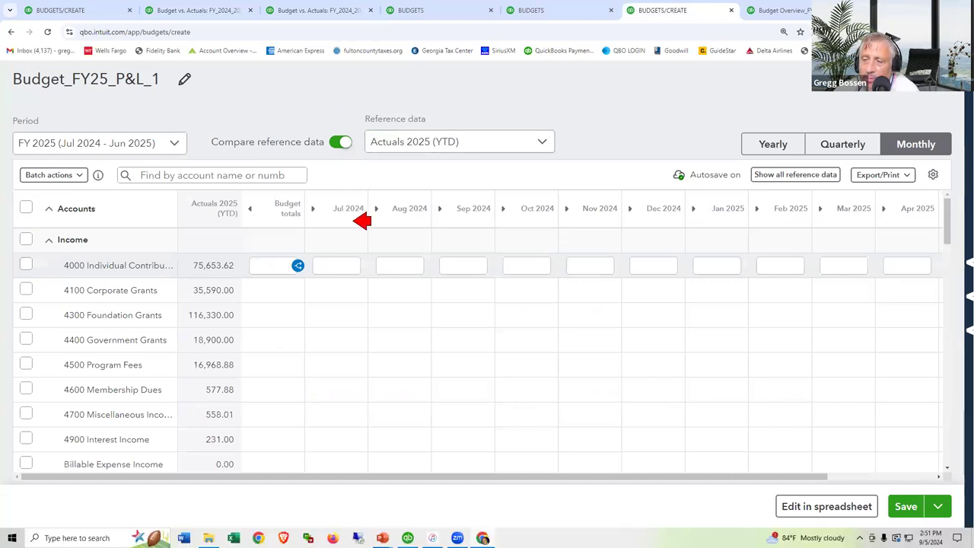
pyautogui.click(417, 265)
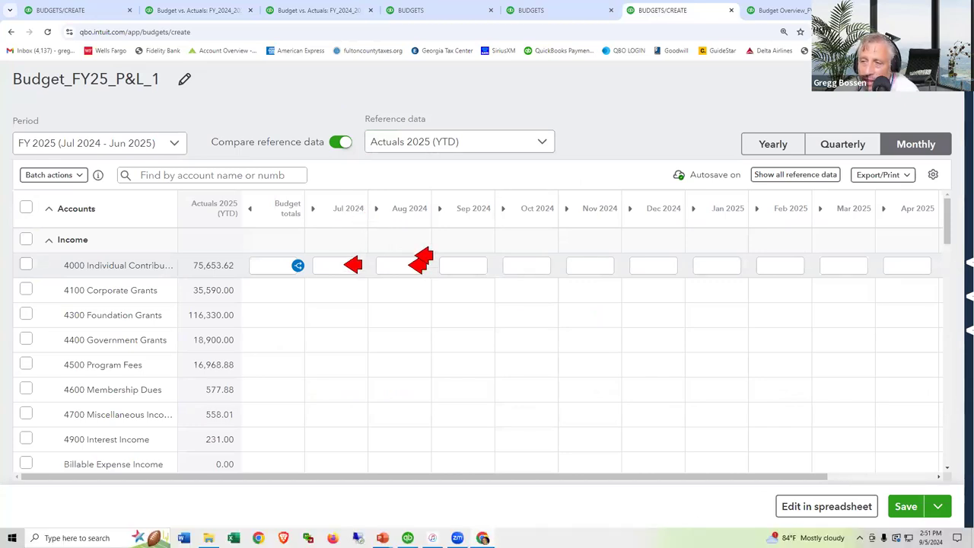
pyautogui.click(472, 264)
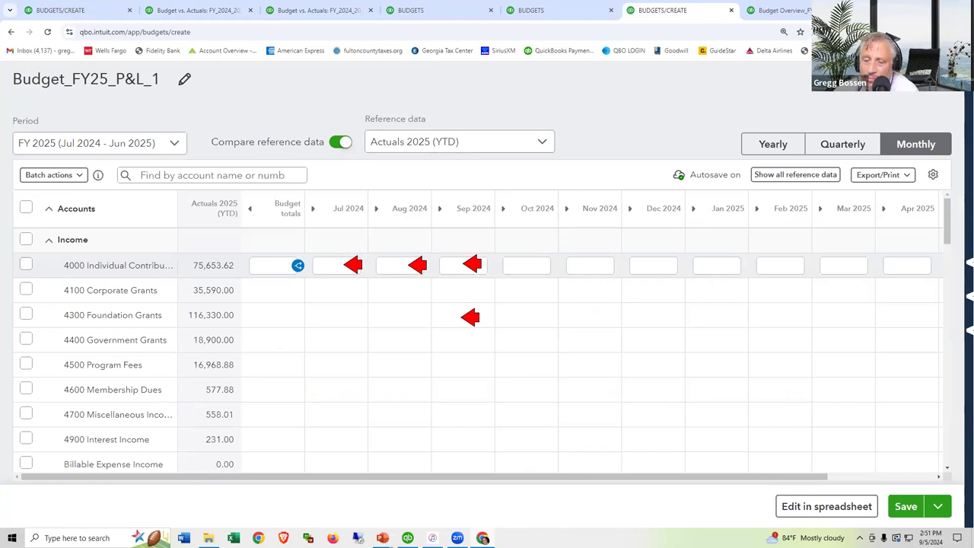
pyautogui.click(465, 298)
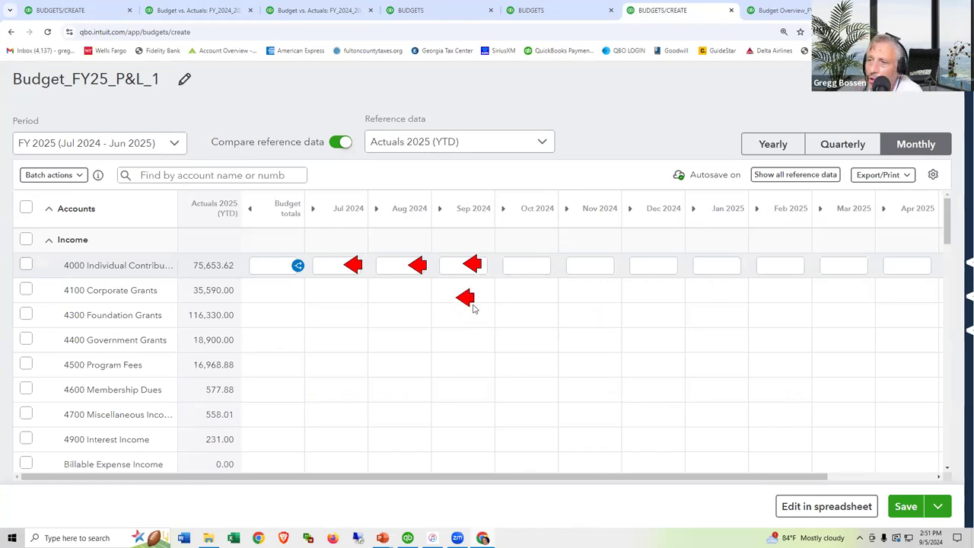
pyautogui.press('Escape')
pyautogui.click(903, 266)
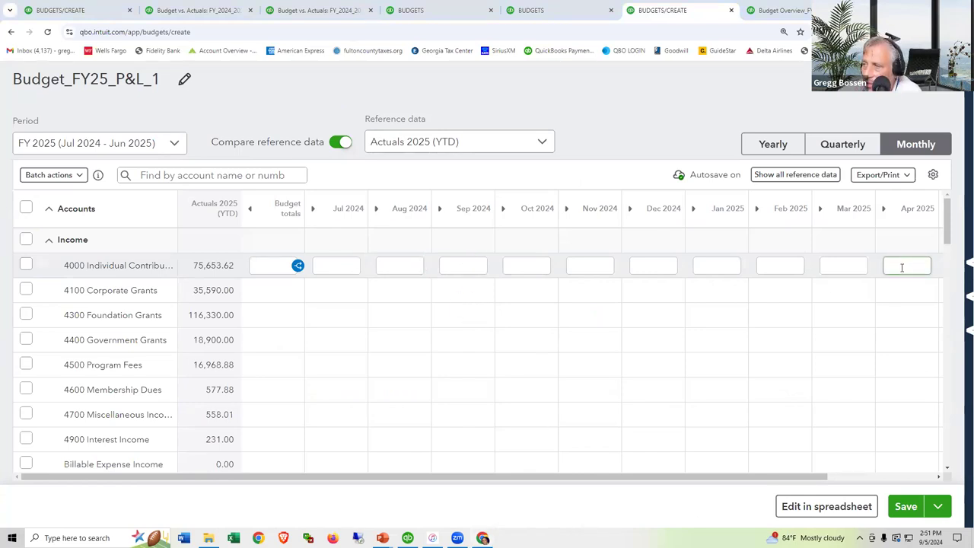
pyautogui.click(901, 267)
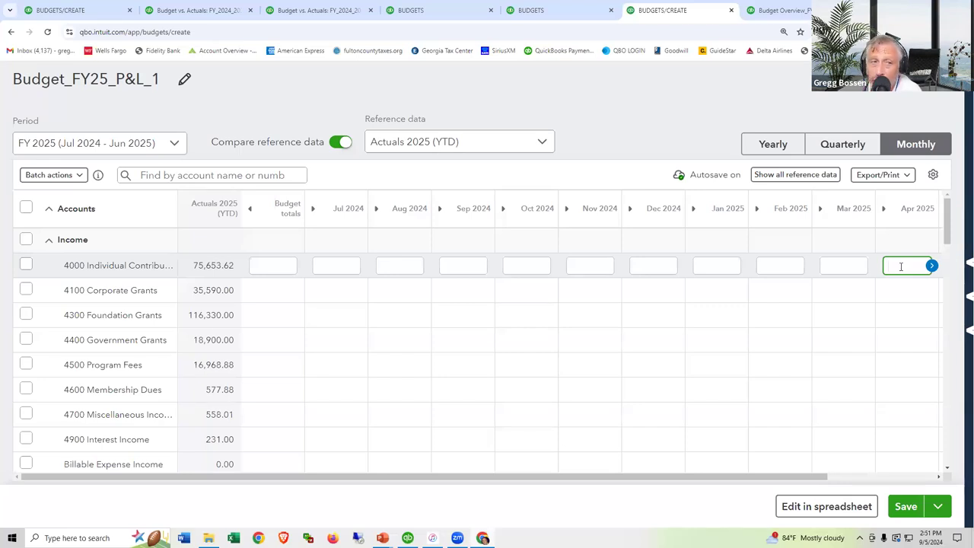
# - Enter July 2024 amounts of 55000 for Individual Contributions, 60000 for Corporate Grants and 75000 for Foundation Grants, and leave the budget without saving
pyautogui.click(323, 265)
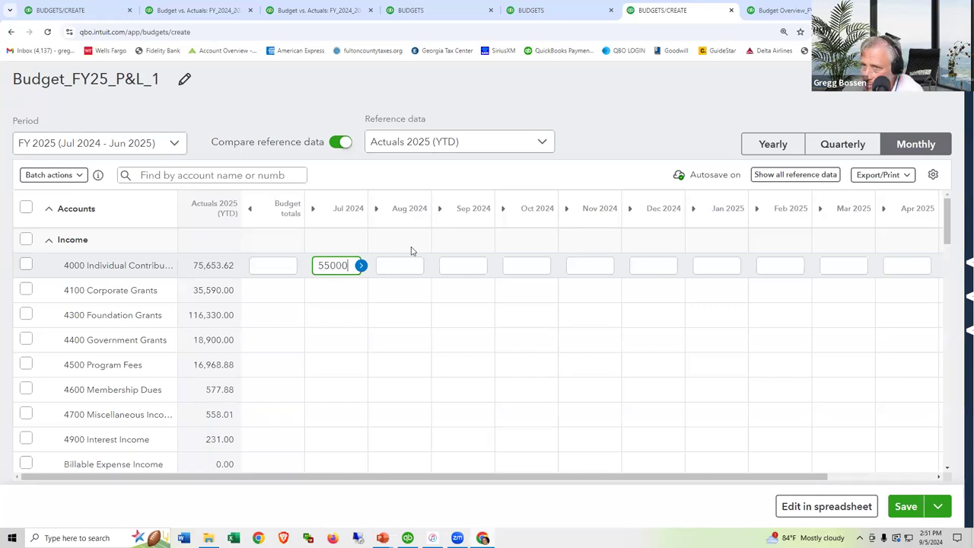
pyautogui.press('Return')
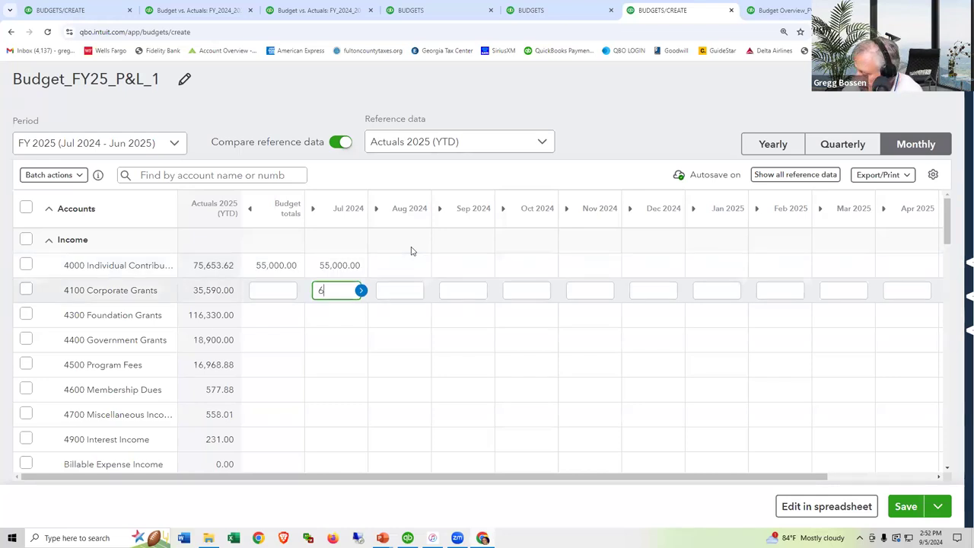
pyautogui.press('Return')
pyautogui.write('75000')
pyautogui.press('Return')
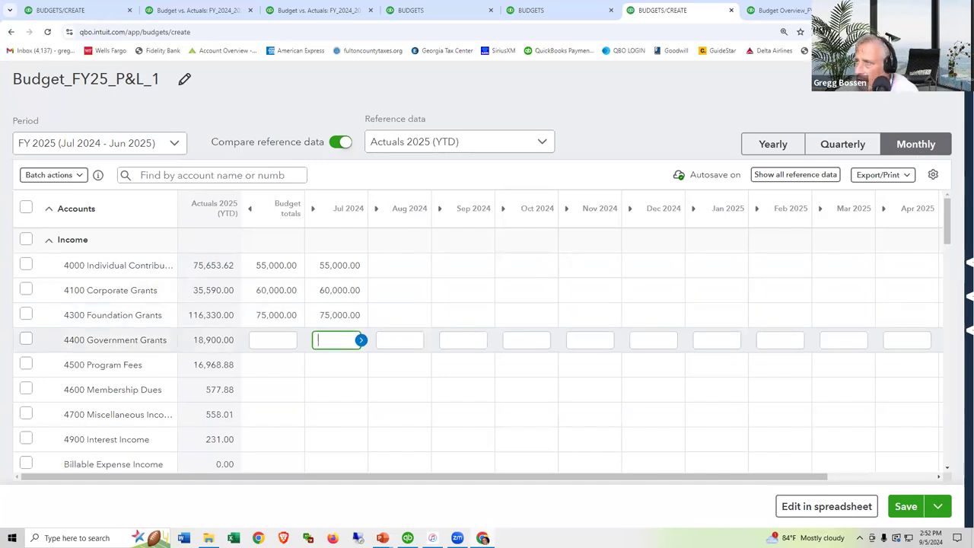
pyautogui.press('Escape')
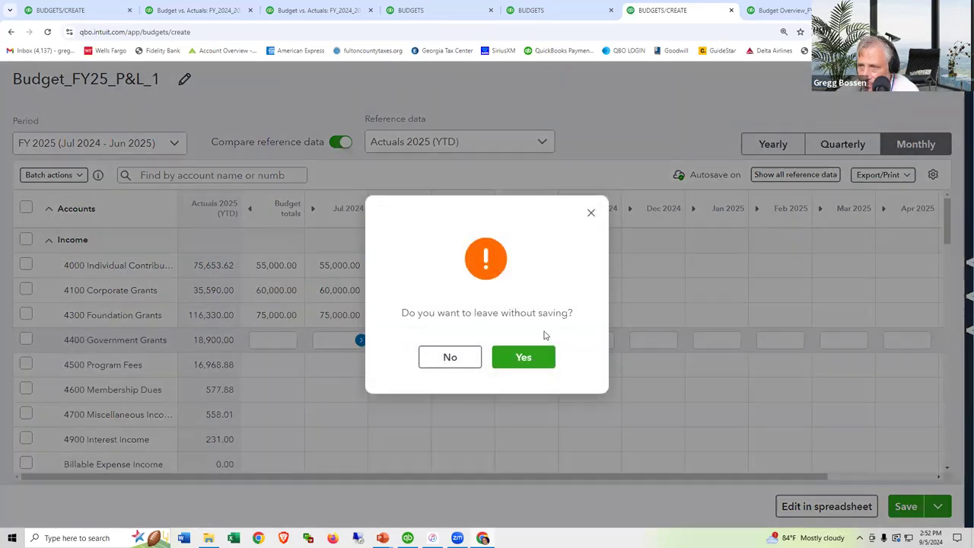
pyautogui.click(524, 357)
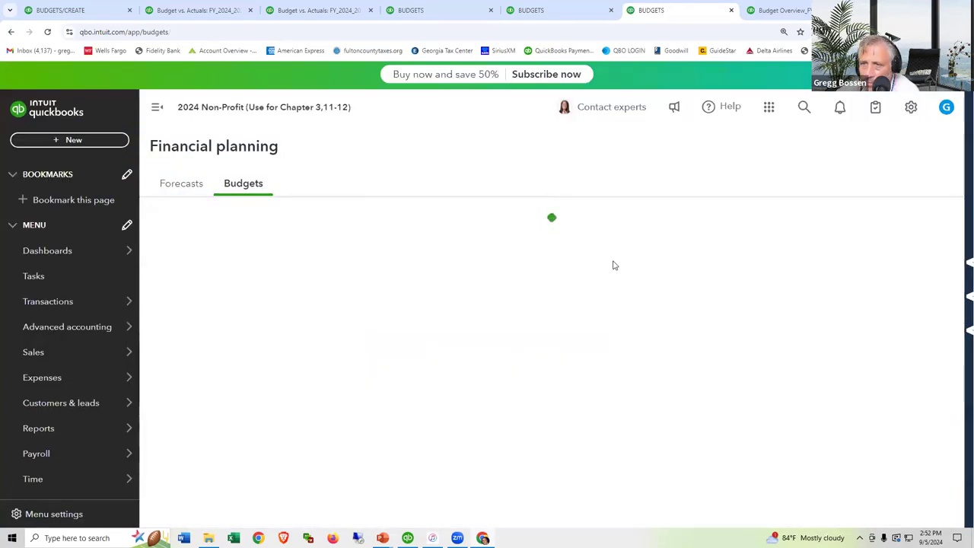
# - Open the FY_2024_2025 BY YEAR budget and review how its income and expense amounts are placed across the months
pyautogui.scroll(-2, 643, 378)
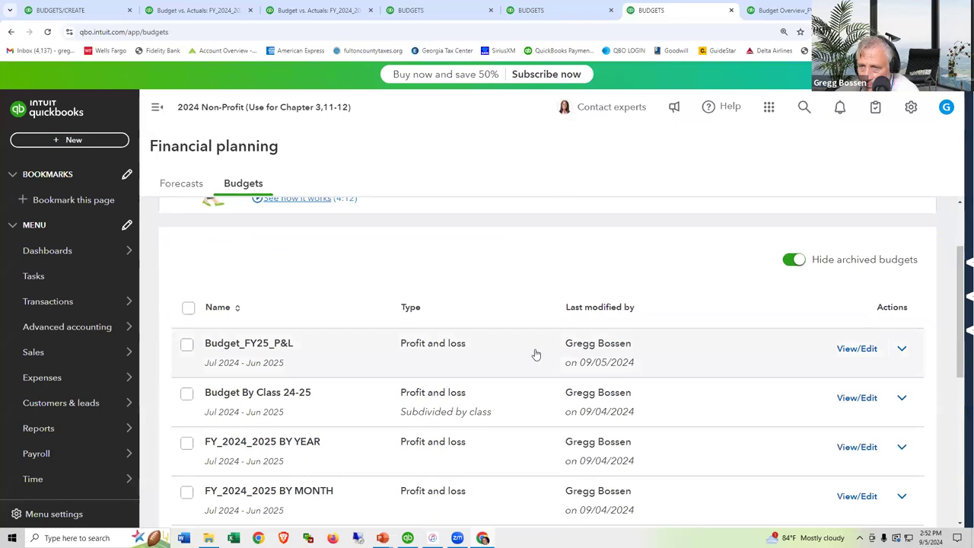
pyautogui.scroll(-2, 535, 355)
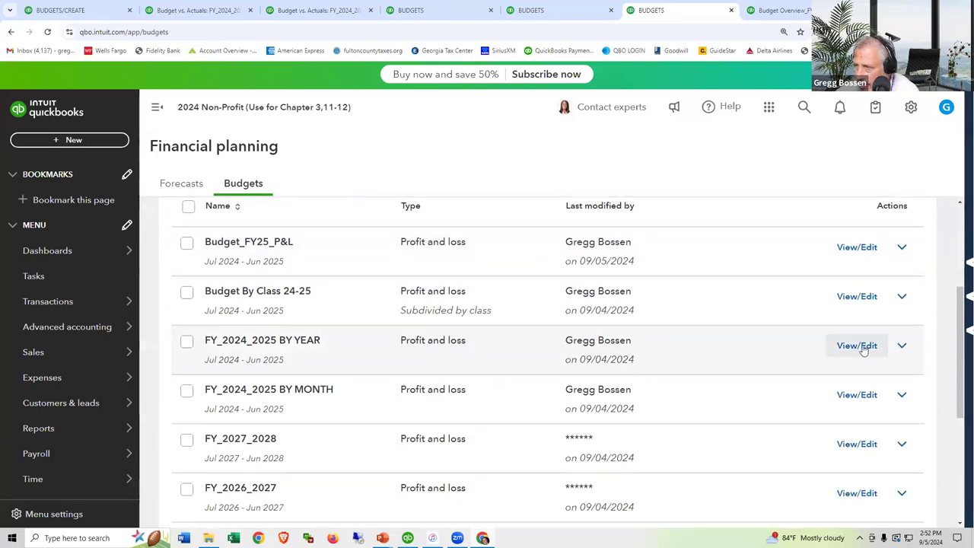
pyautogui.click(863, 346)
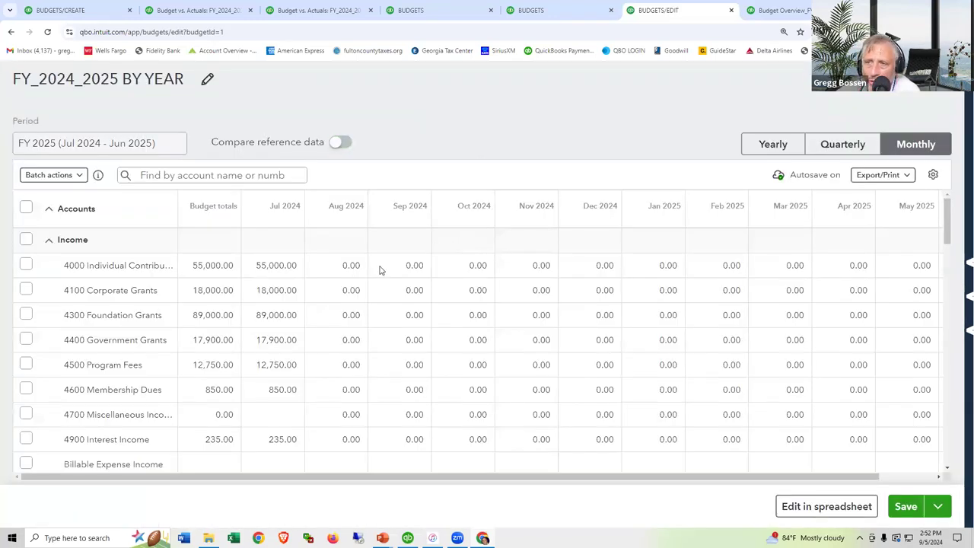
pyautogui.scroll(-5, 267, 360)
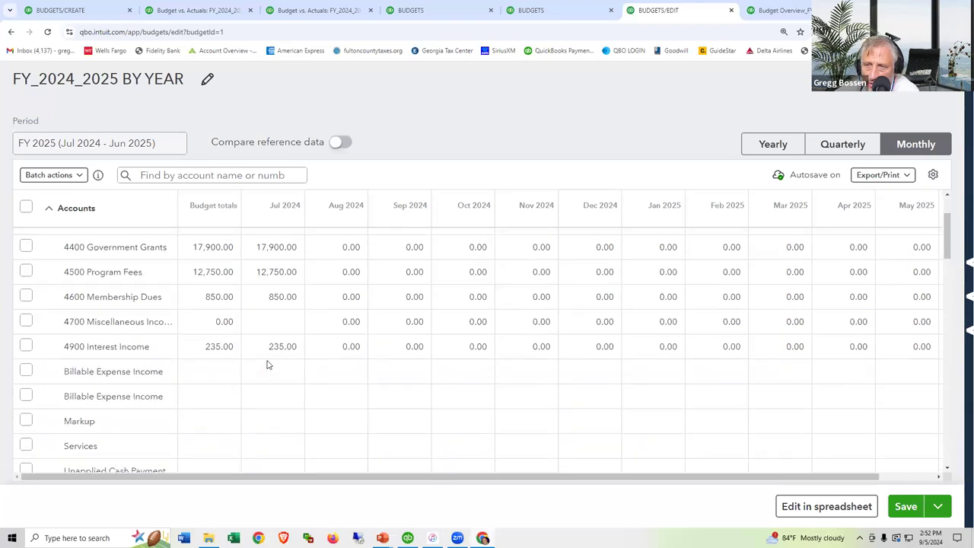
pyautogui.scroll(-10, 267, 361)
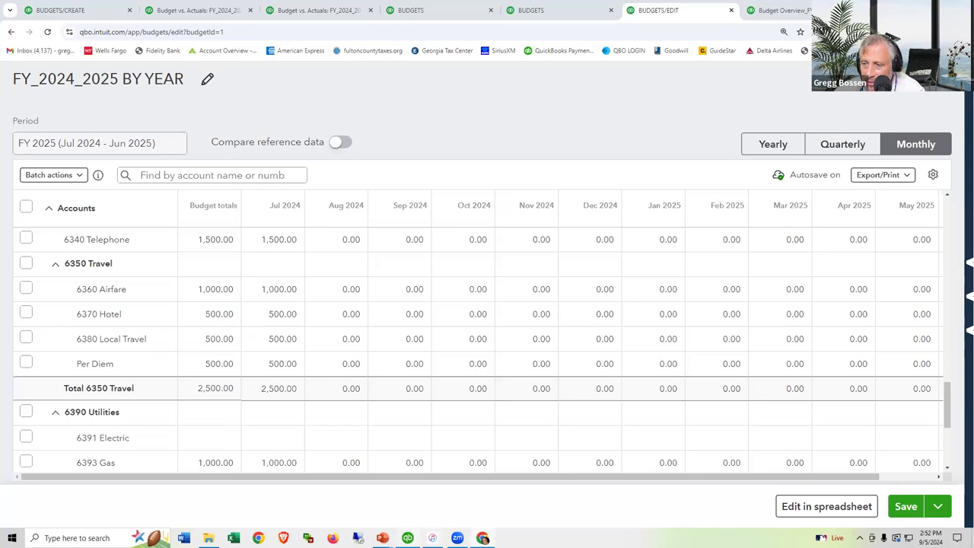
# - Switch to QuickBooks Premier Plus Nonprofit and open the Set Up Budgets window to view the FY2024-25 budget
pyautogui.click(407, 538)
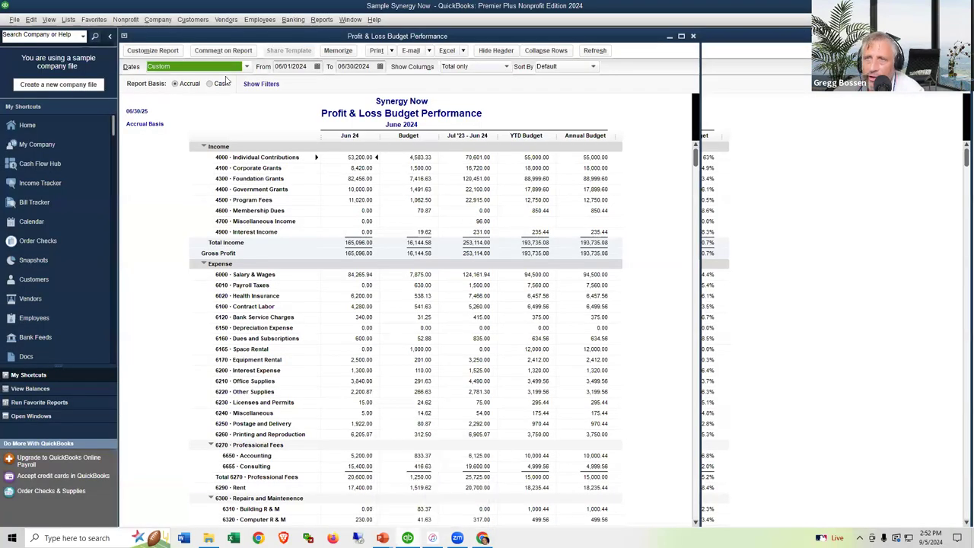
pyautogui.click(162, 21)
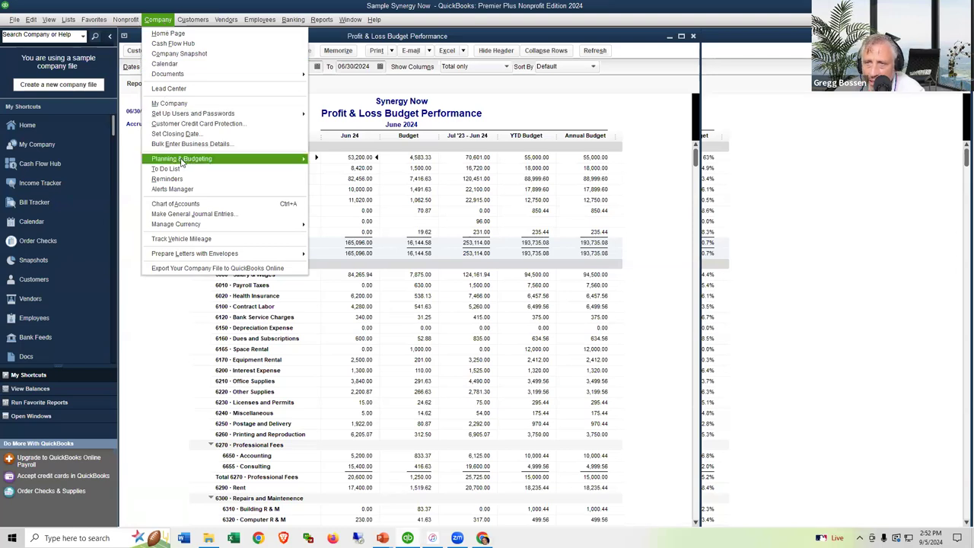
pyautogui.click(326, 160)
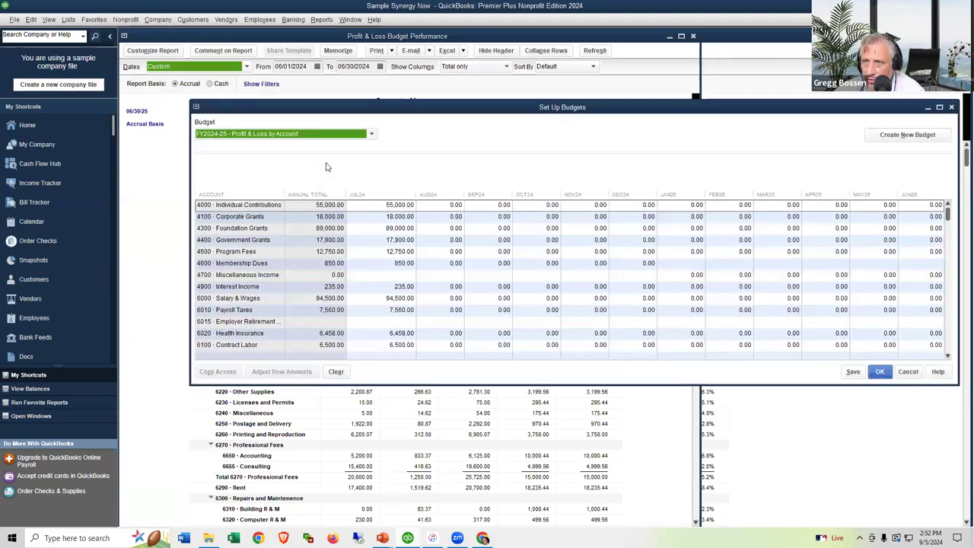
# - Go through the new budget setup for a 2024-25 Profit and Loss budget, and close the Set Up Budgets window
pyautogui.click(875, 137)
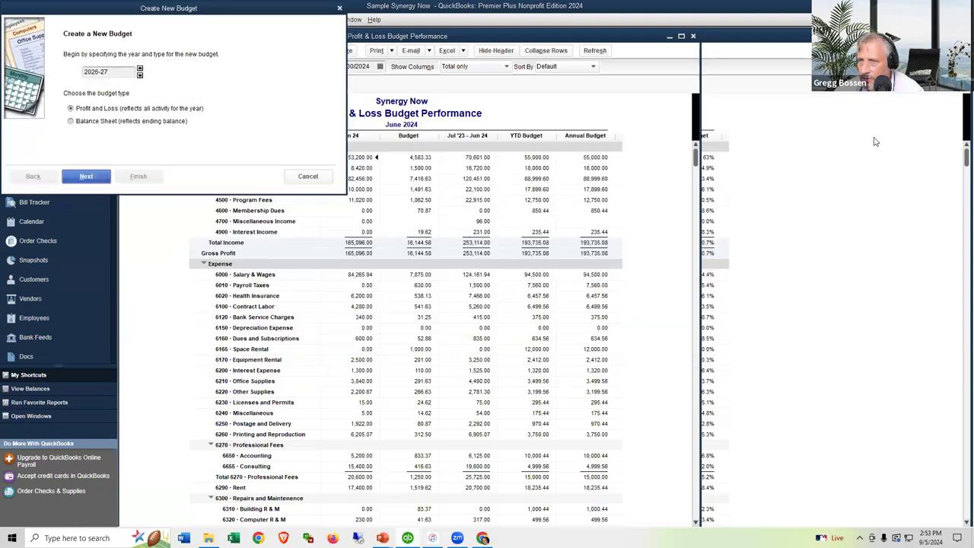
pyautogui.click(140, 74)
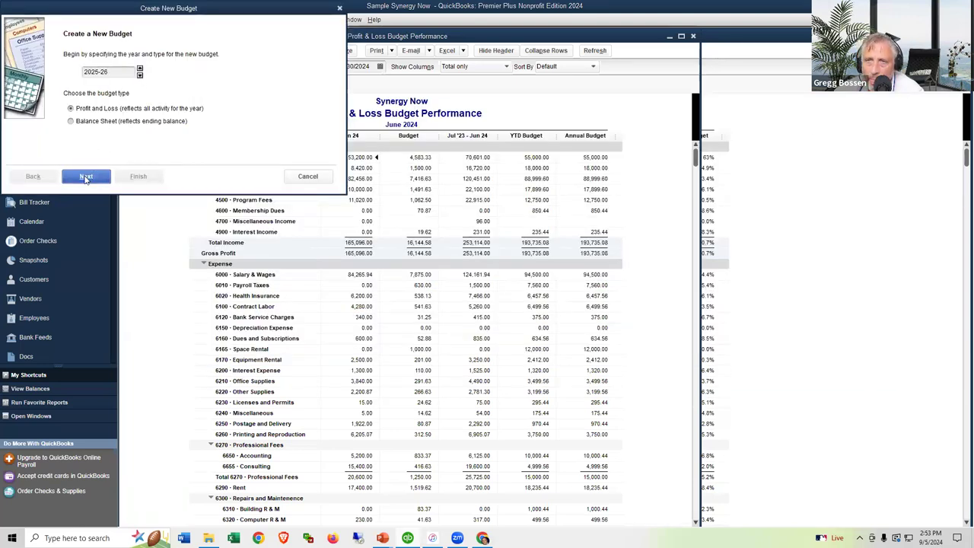
pyautogui.click(140, 75)
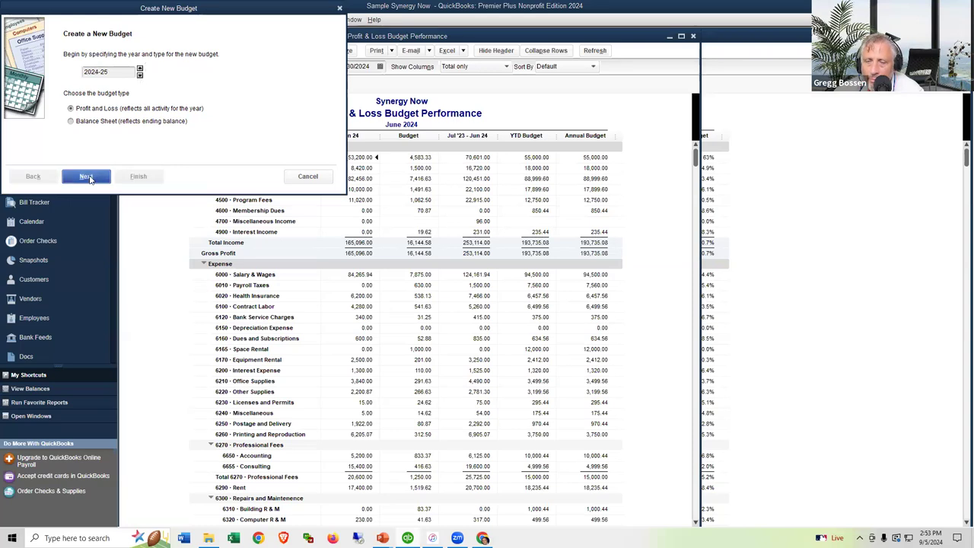
pyautogui.click(88, 175)
pyautogui.click(88, 176)
pyautogui.click(122, 177)
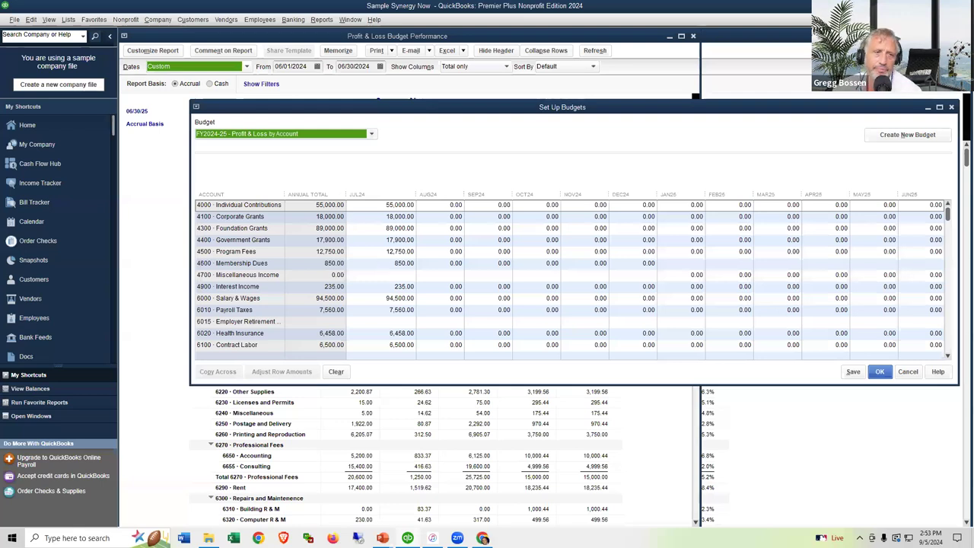
pyautogui.click(951, 108)
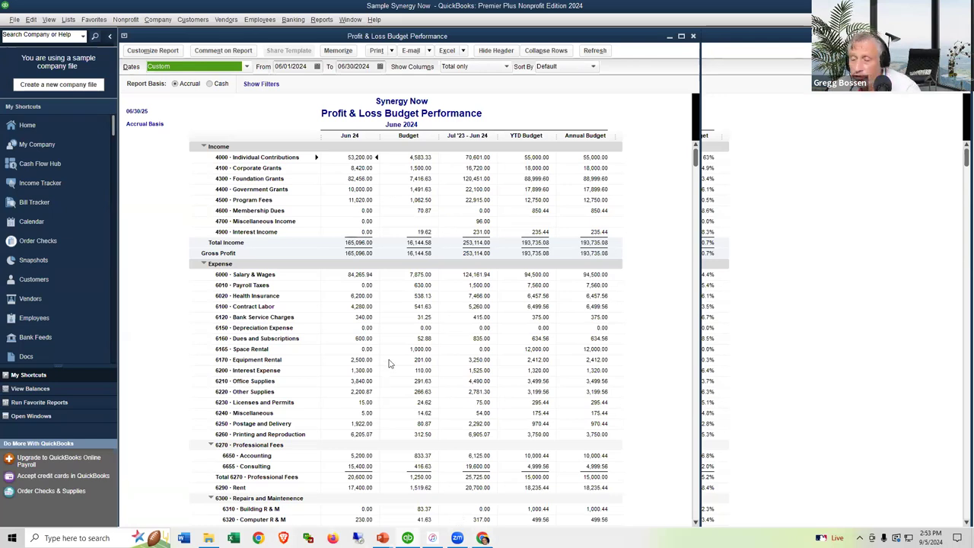
# - Switch to the presentation slide about the three things to be tracked when entering an expense
pyautogui.hotkey('alt', 'Tab')
pyautogui.press('Tab')
pyautogui.press('Tab')
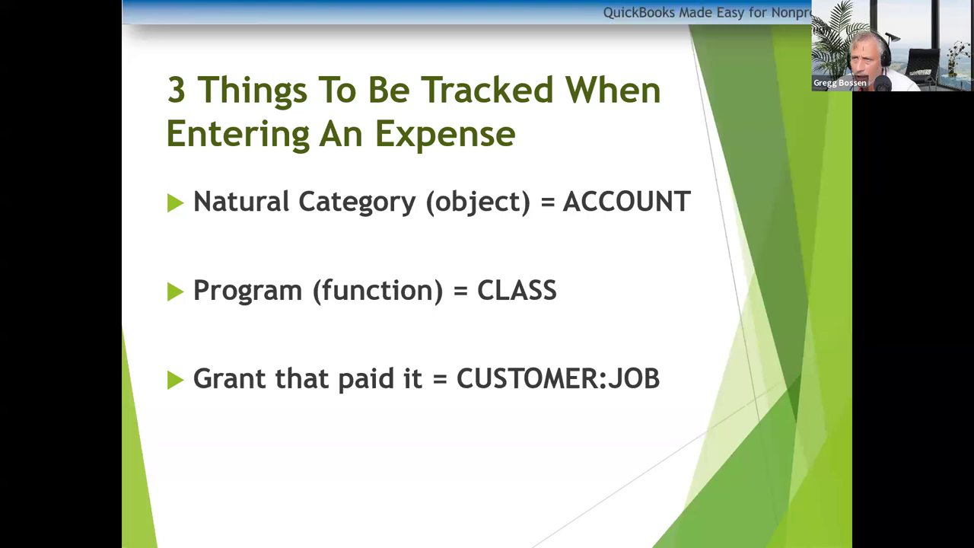
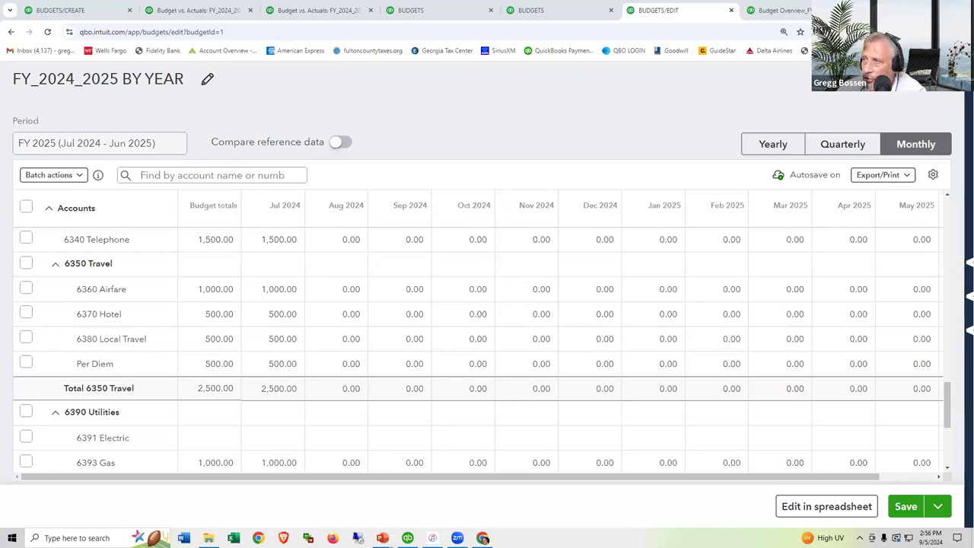
# - Leave the FY_2024_2025 BY YEAR budget for the budget list and start creating a new budget
pyautogui.hotkey('alt', 'Left')
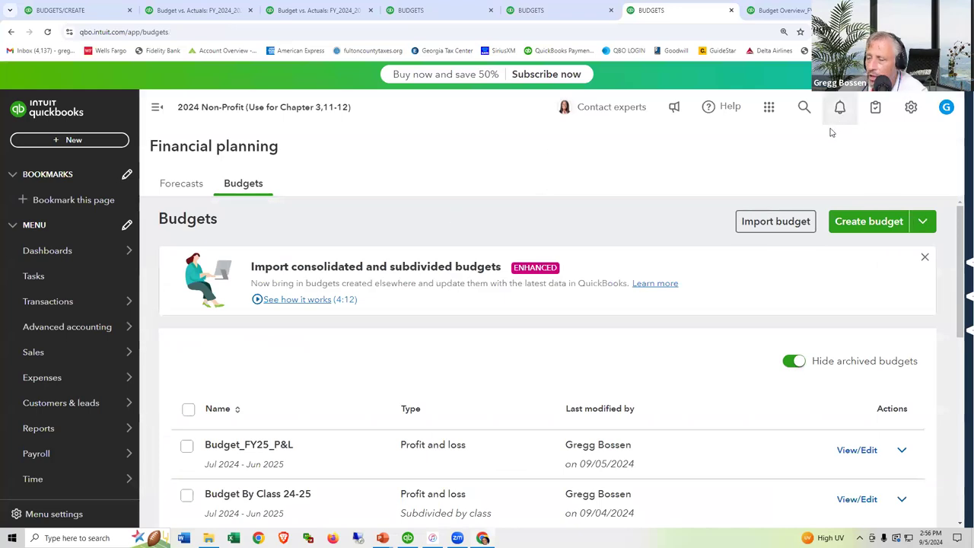
pyautogui.click(910, 107)
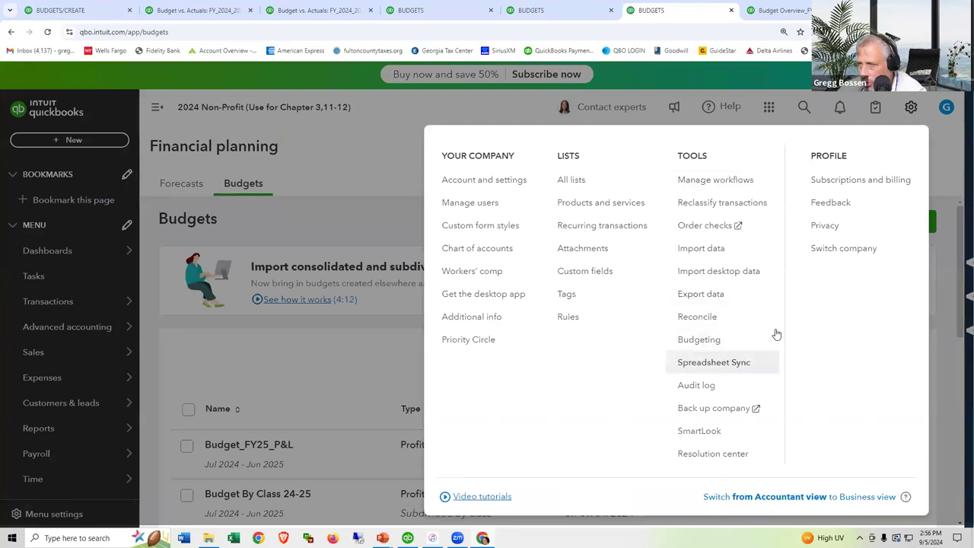
pyautogui.click(700, 340)
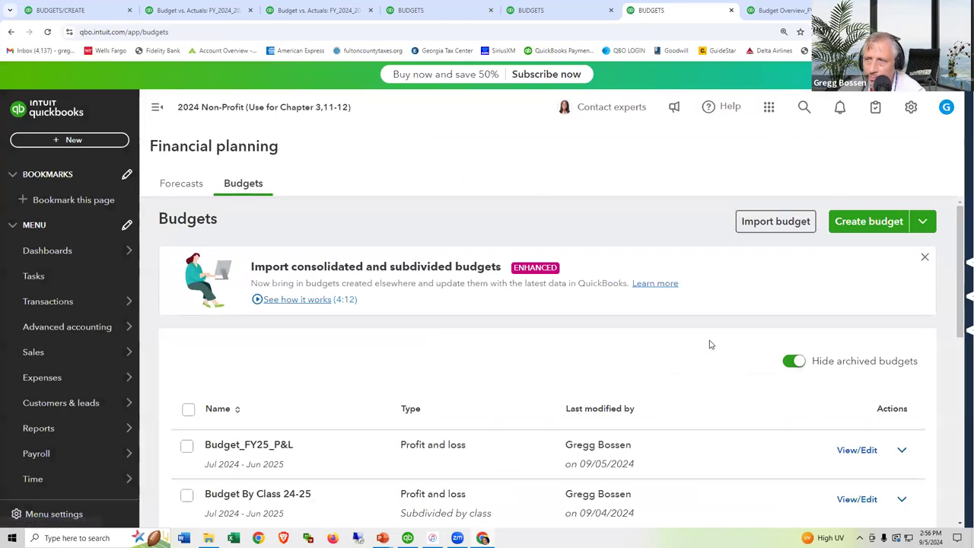
pyautogui.click(849, 227)
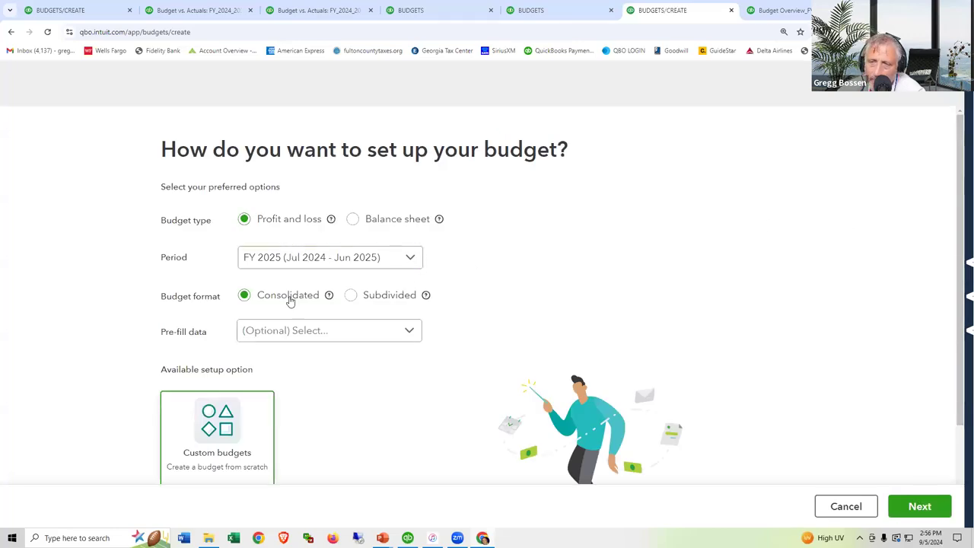
# - Set the new FY 2025 Profit and loss budget to Subdivided by Class for all classes, and continue to the budget grid
pyautogui.click(351, 295)
pyautogui.click(407, 346)
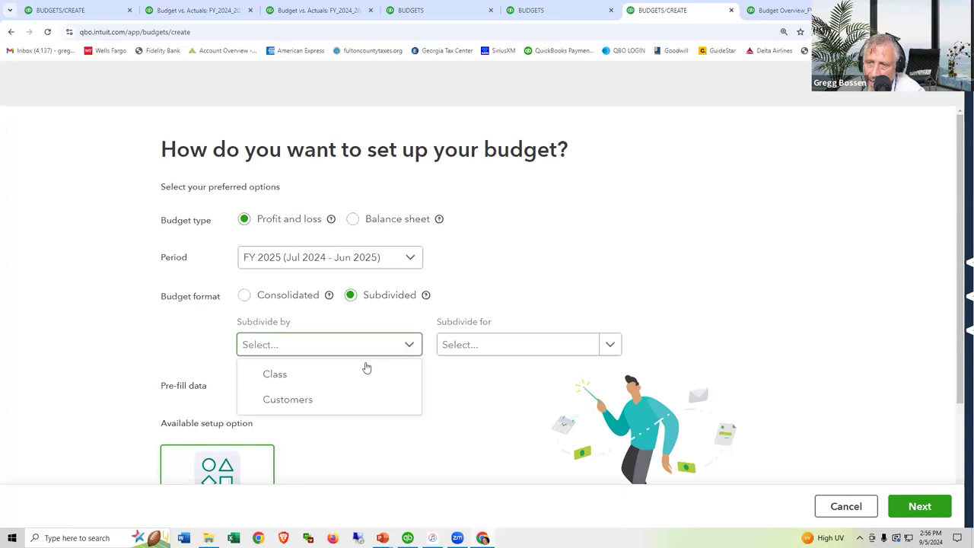
pyautogui.click(361, 372)
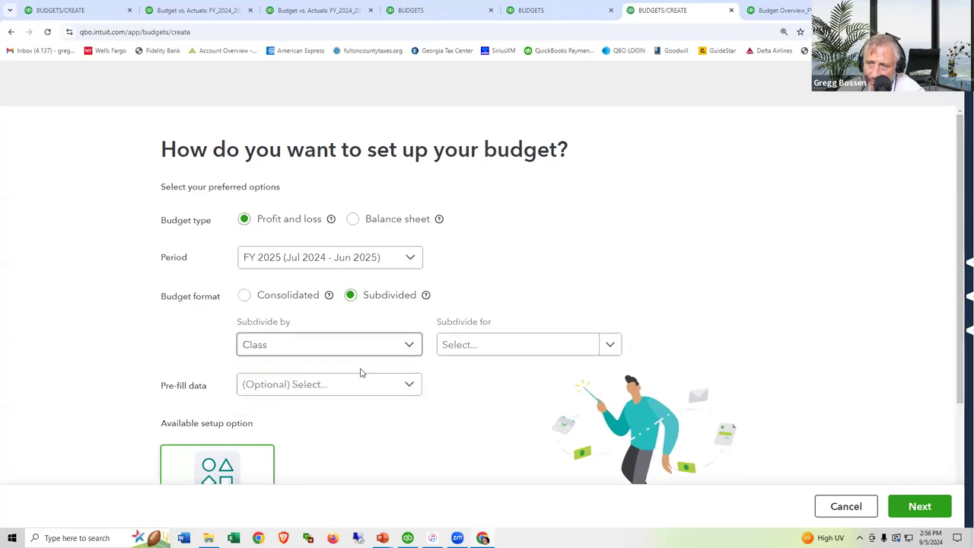
pyautogui.click(411, 348)
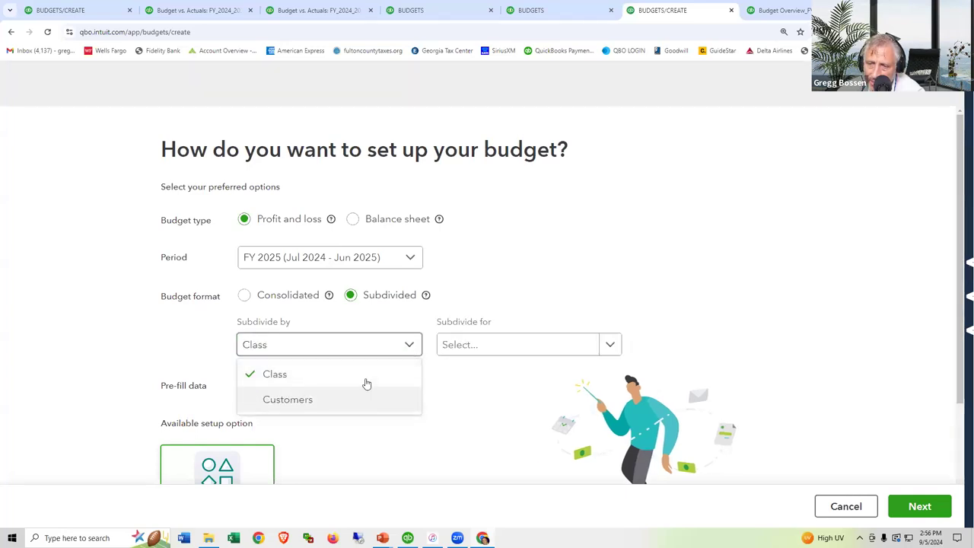
pyautogui.click(367, 383)
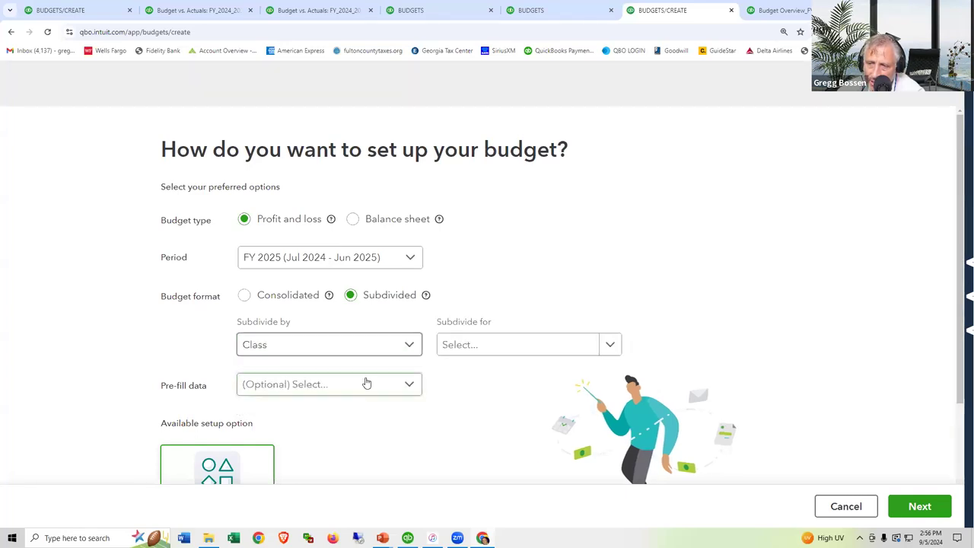
pyautogui.click(610, 346)
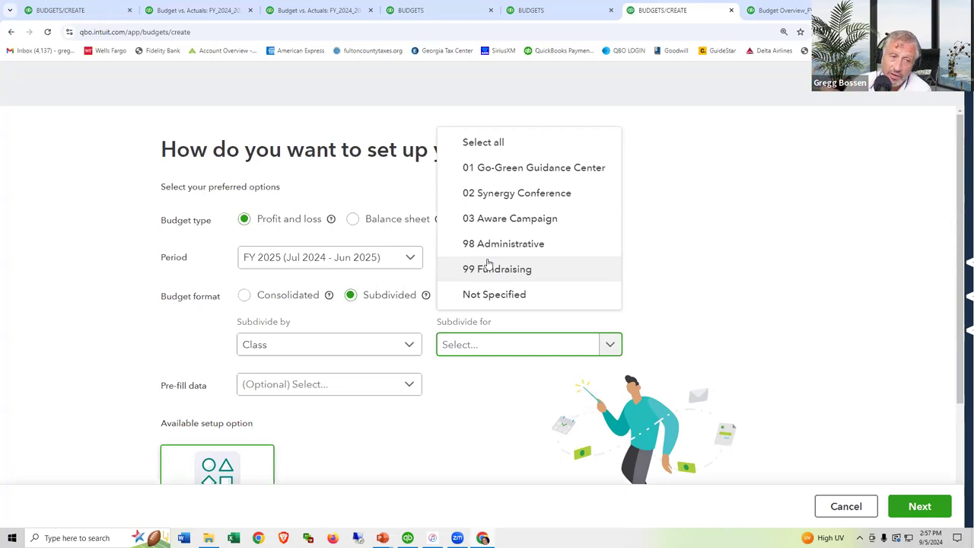
pyautogui.click(503, 145)
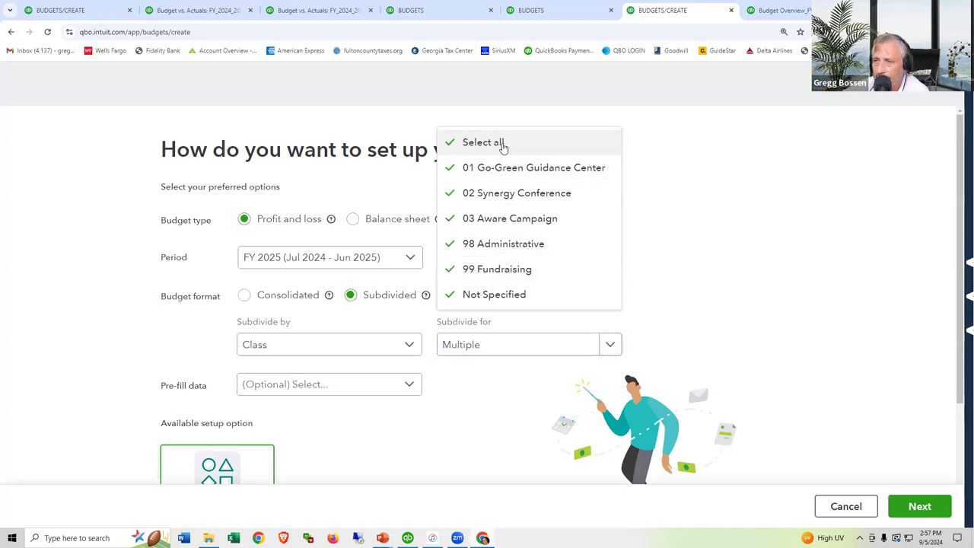
pyautogui.click(789, 304)
pyautogui.click(918, 506)
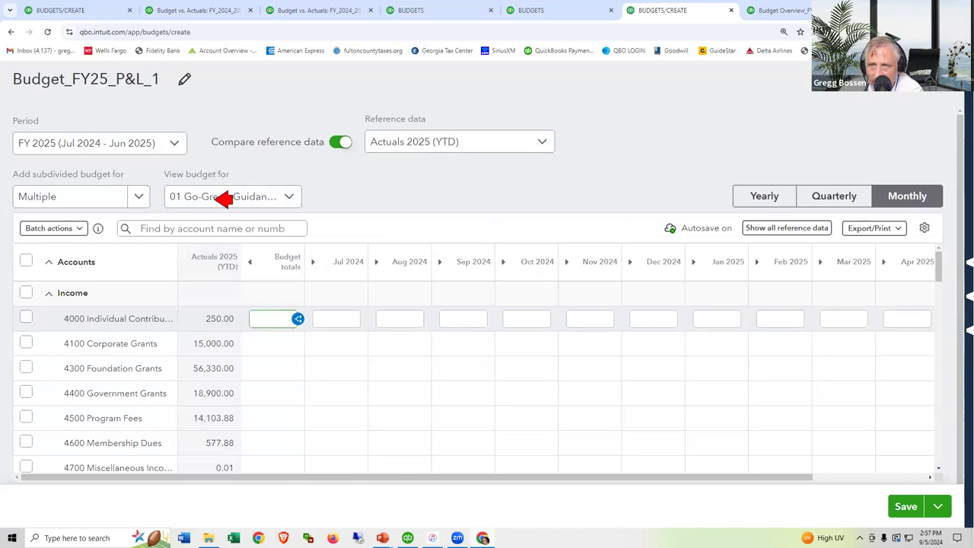
# - For 01 Go-Green Guidance Center, enter July 2024 income of 10,000 for 4000 Individual Contributions and 60,000 for 4100 Corporate Grants
pyautogui.click(288, 199)
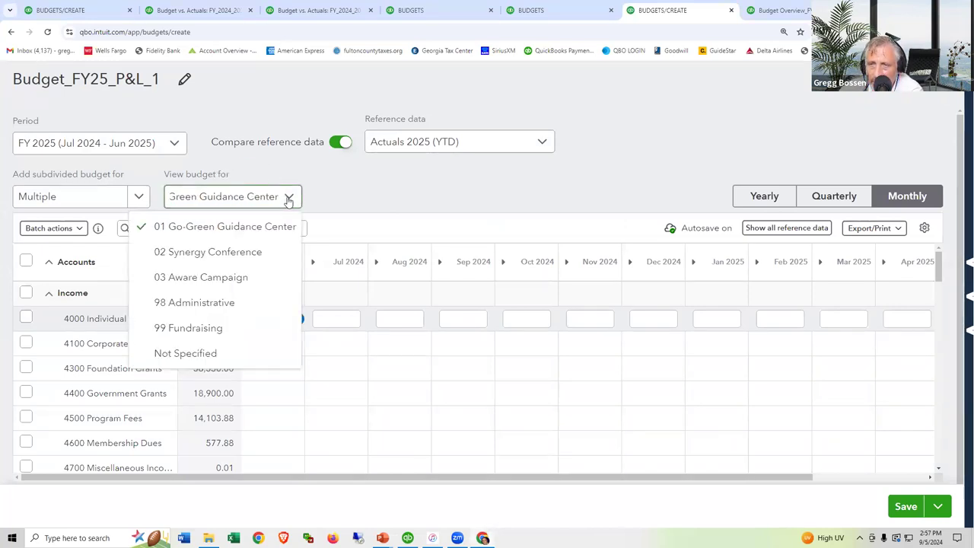
pyautogui.click(277, 228)
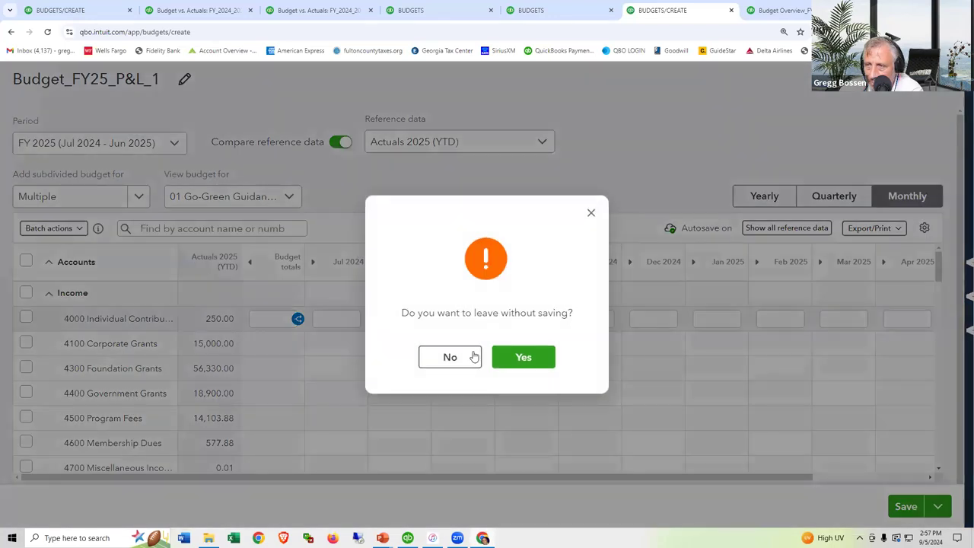
pyautogui.click(592, 213)
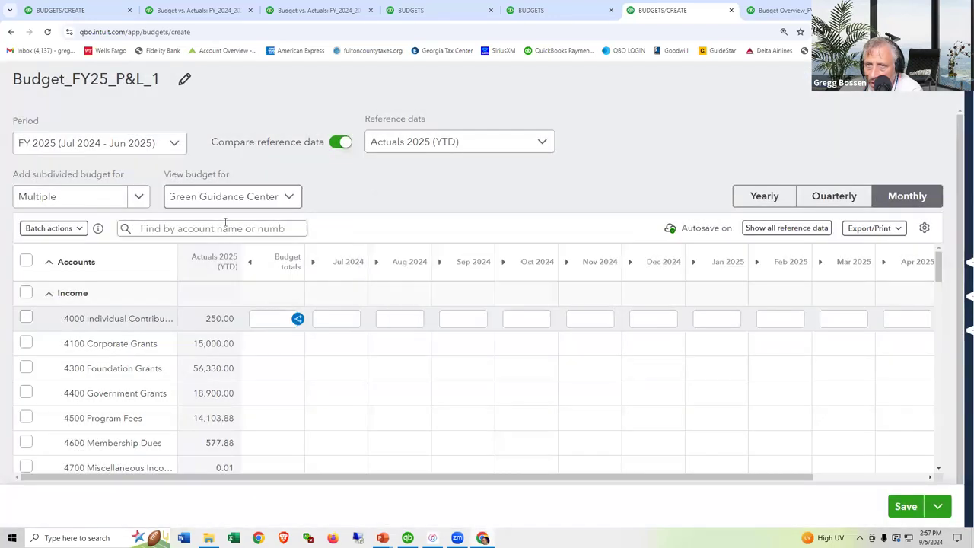
pyautogui.click(341, 320)
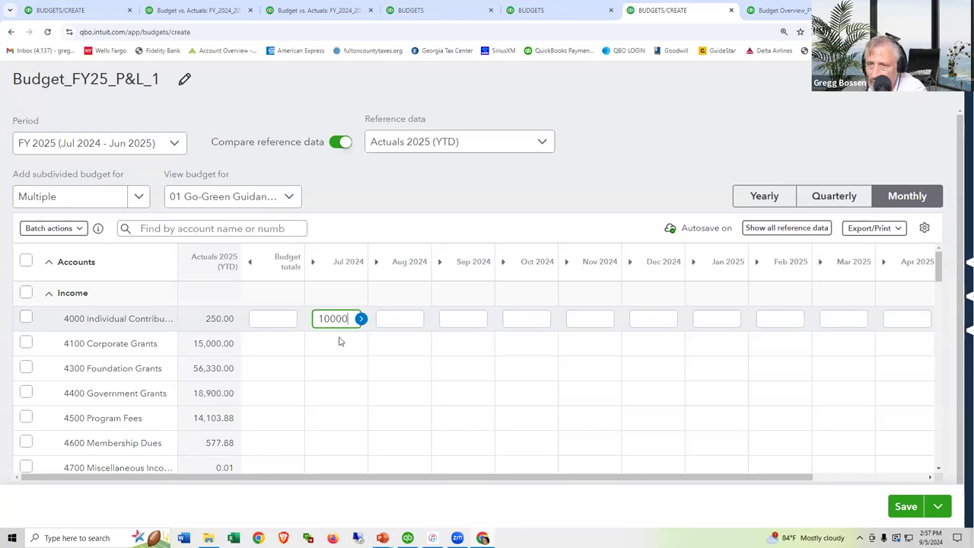
pyautogui.click(336, 344)
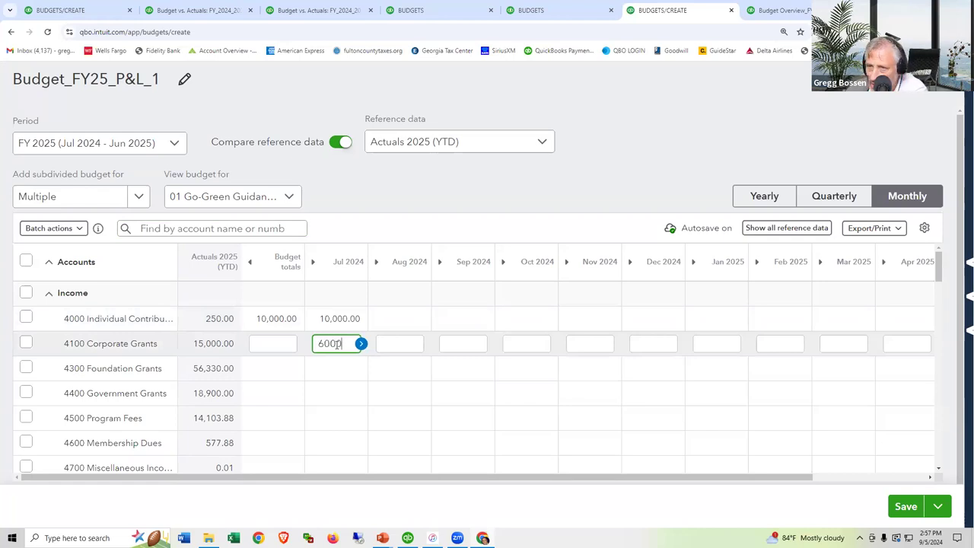
pyautogui.press('Return')
pyautogui.scroll(-5, 334, 361)
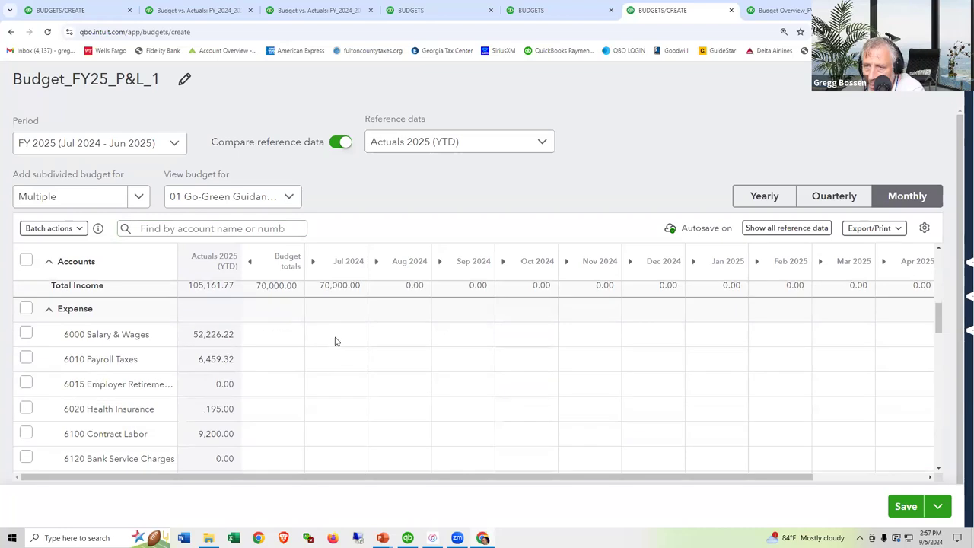
# - Enter July 2024 expenses of 25,000 for 6000 Salary & Wages and 2,500 for 6010 Payroll Taxes, and save the budget
pyautogui.click(336, 336)
pyautogui.write('25000')
pyautogui.press('Return')
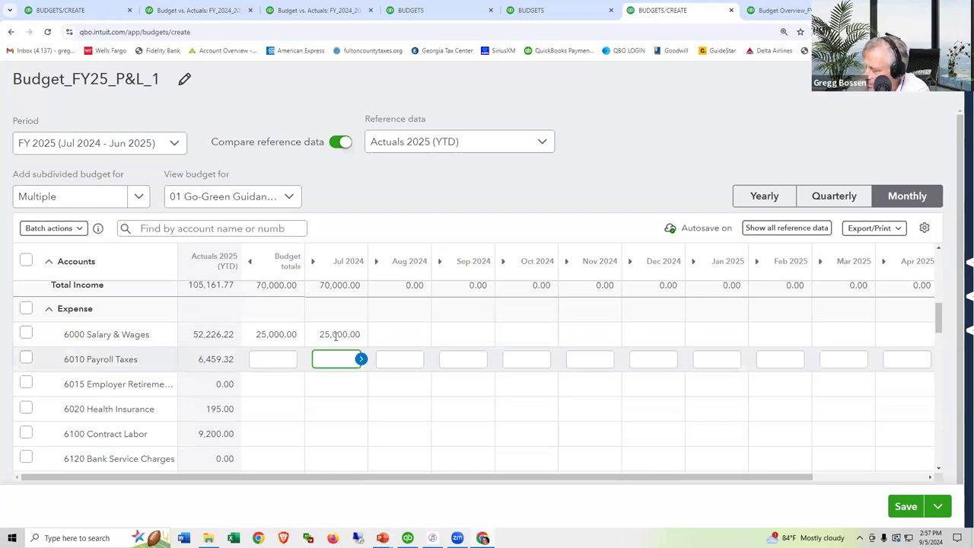
pyautogui.write('2500')
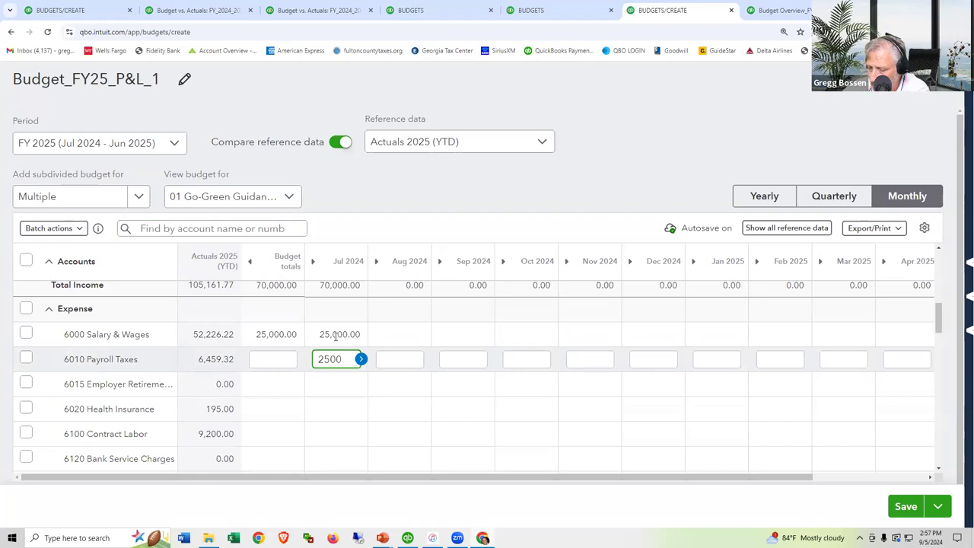
pyautogui.press('Tab')
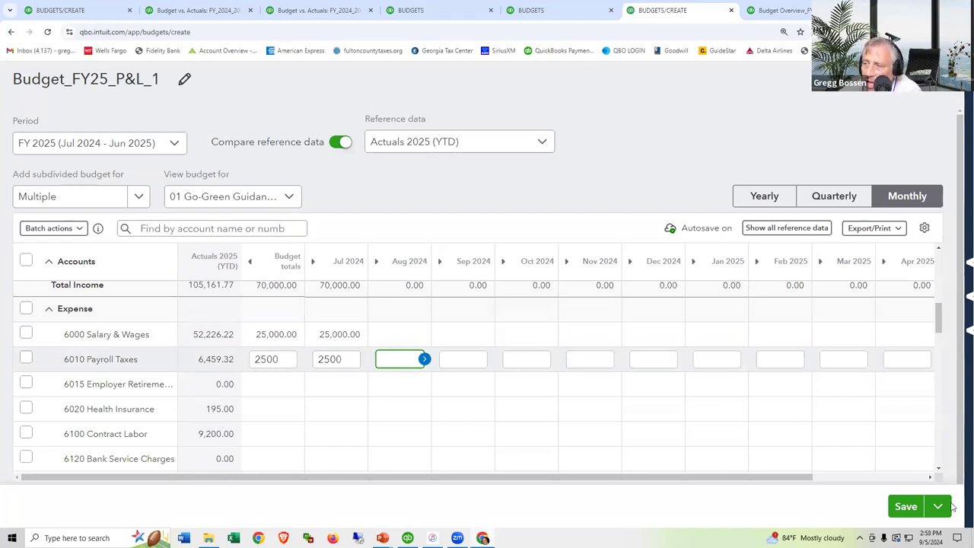
pyautogui.click(903, 506)
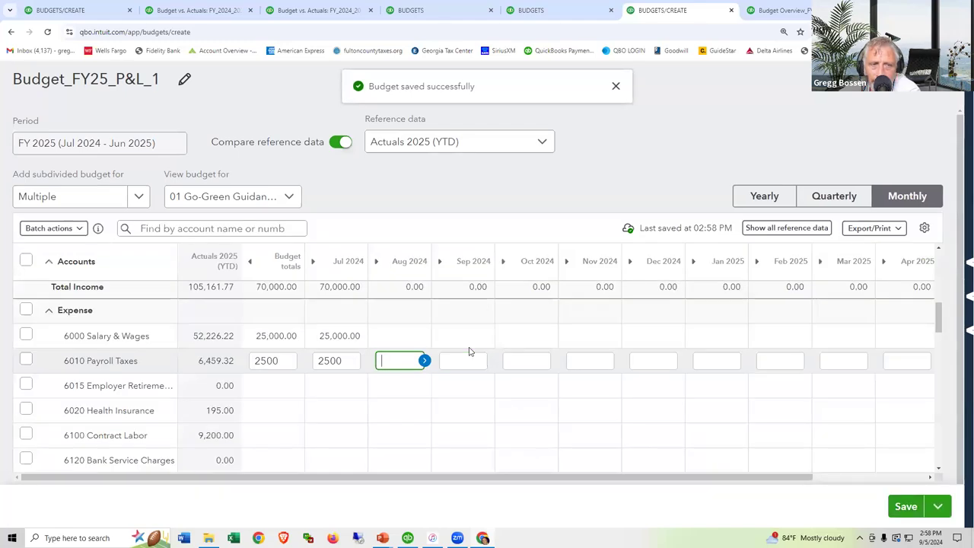
# - View the budget for 02 Synergy Conference and for 03 Aware Campaign
pyautogui.click(229, 196)
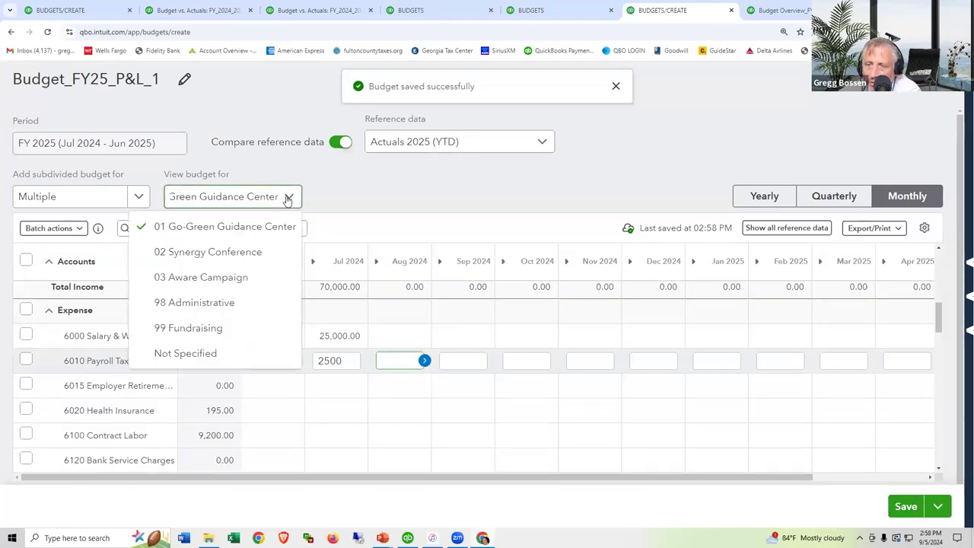
pyautogui.click(242, 252)
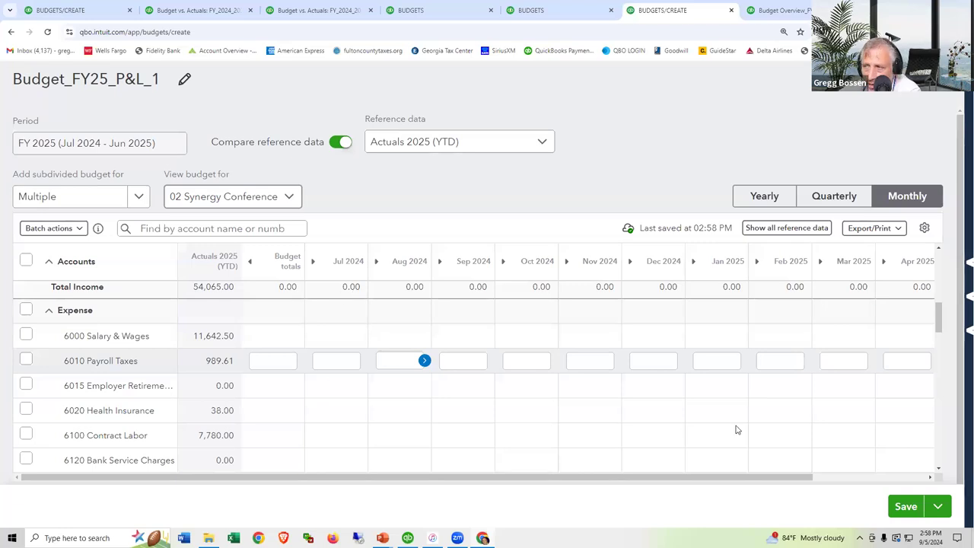
pyautogui.click(289, 199)
pyautogui.click(244, 279)
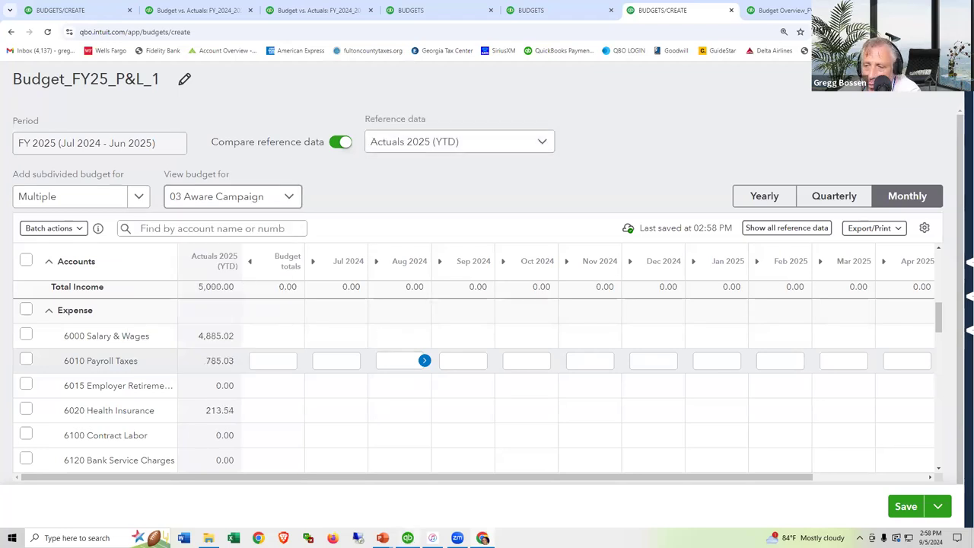
# - Switch to QuickBooks Premier Plus Nonprofit, open the Set Up Budgets window and start a new budget
pyautogui.hotkey('alt', 'Tab')
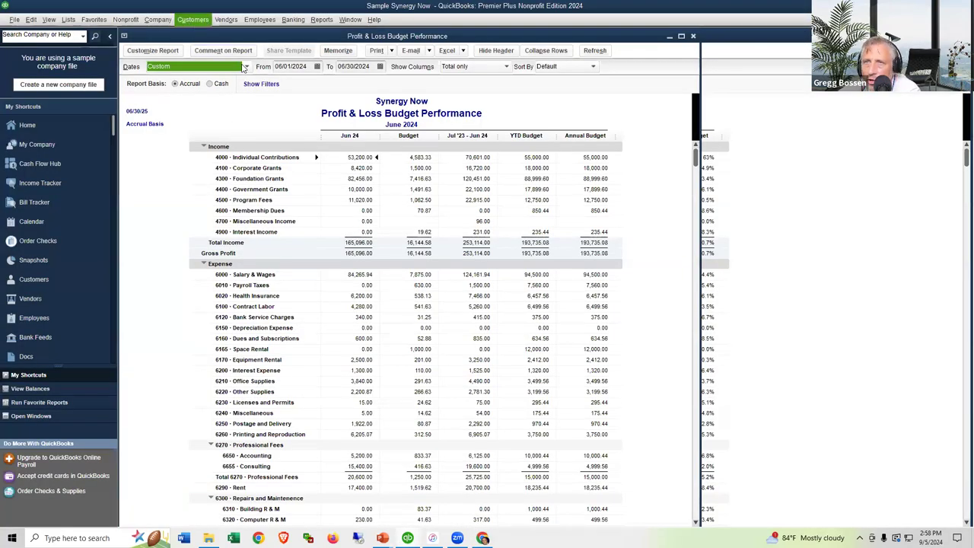
pyautogui.click(165, 21)
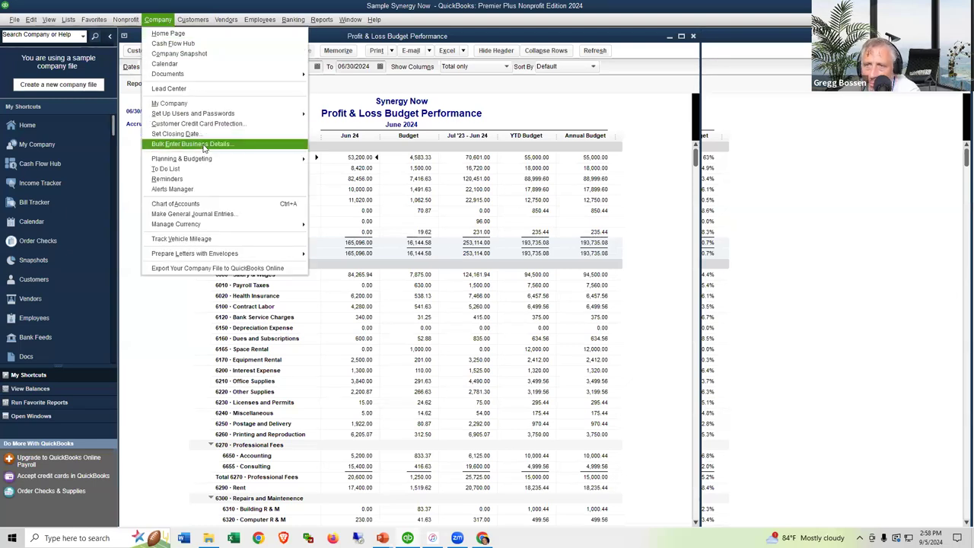
pyautogui.moveTo(208, 158)
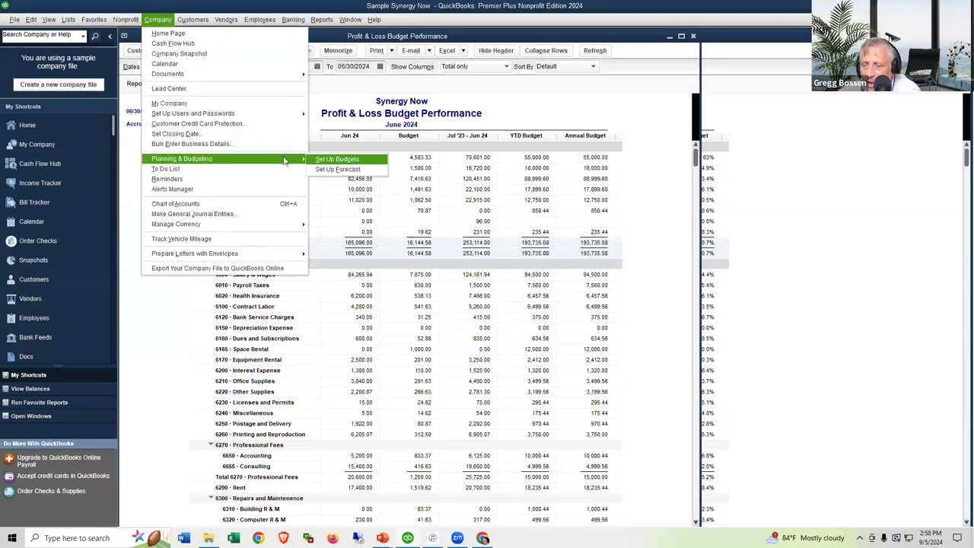
pyautogui.click(335, 159)
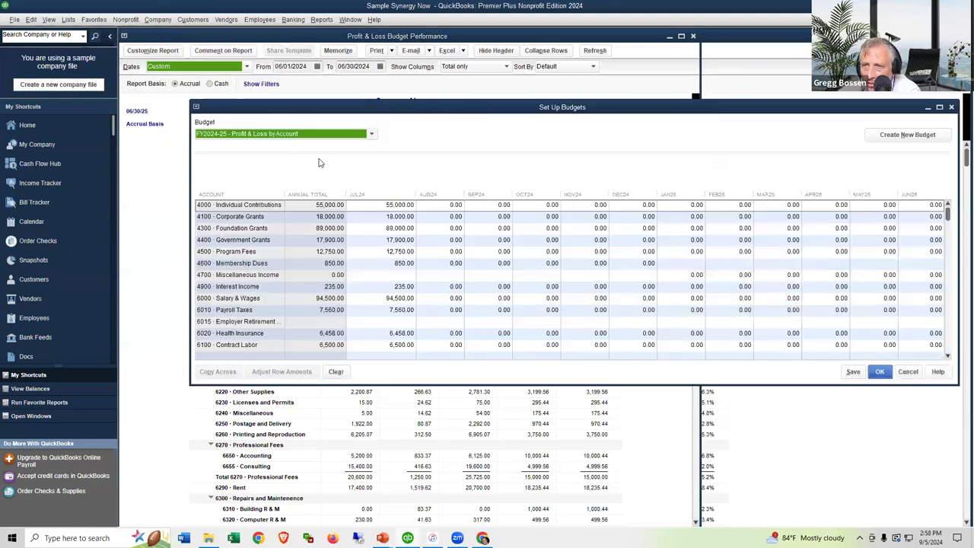
pyautogui.click(910, 136)
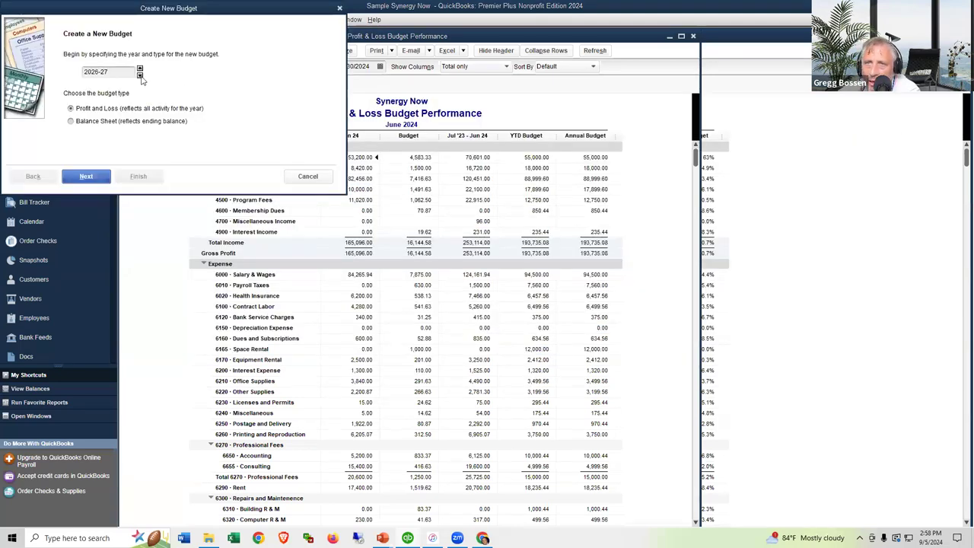
# - Set the new budget to 2024-25, Profit and Loss, with Class as the additional criterion, and open the existing budget
pyautogui.click(86, 176)
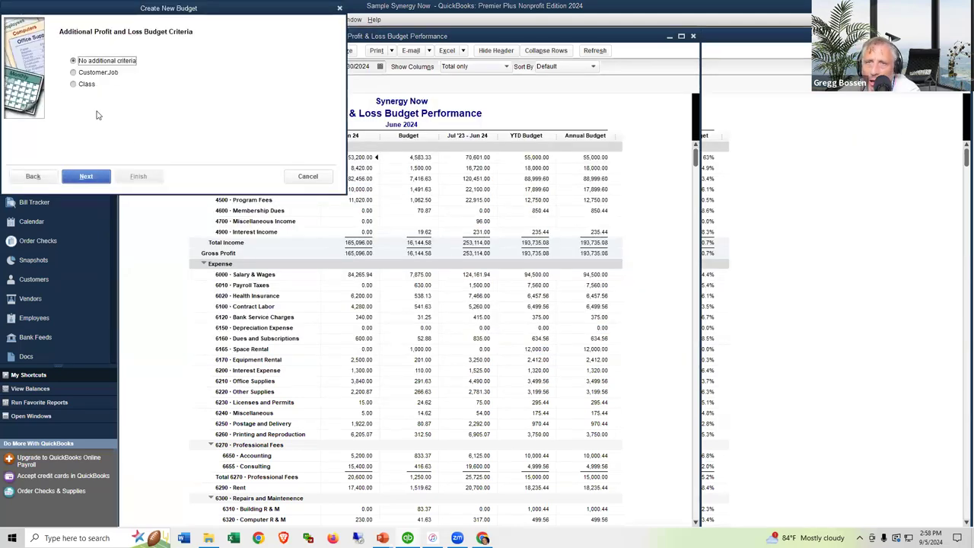
pyautogui.click(33, 176)
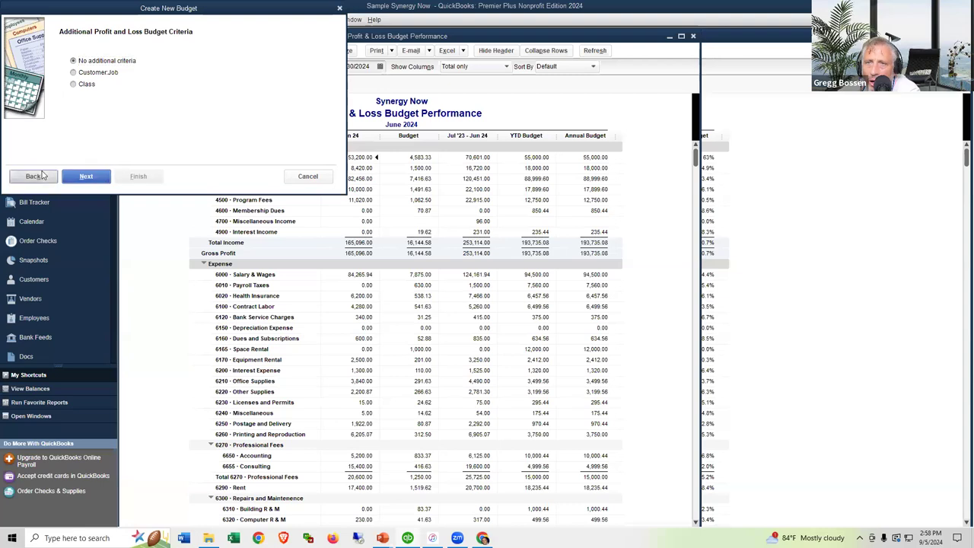
pyautogui.click(139, 75)
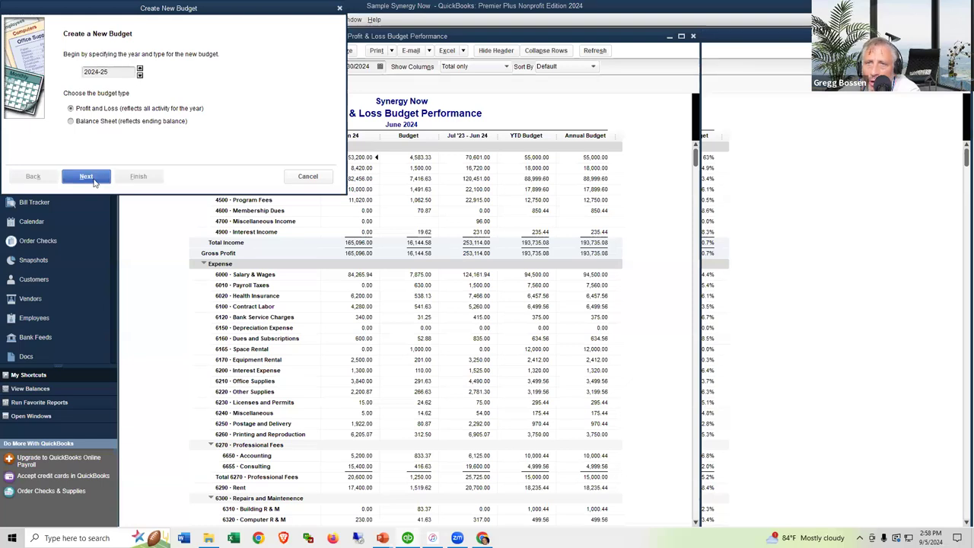
pyautogui.click(86, 176)
pyautogui.click(73, 86)
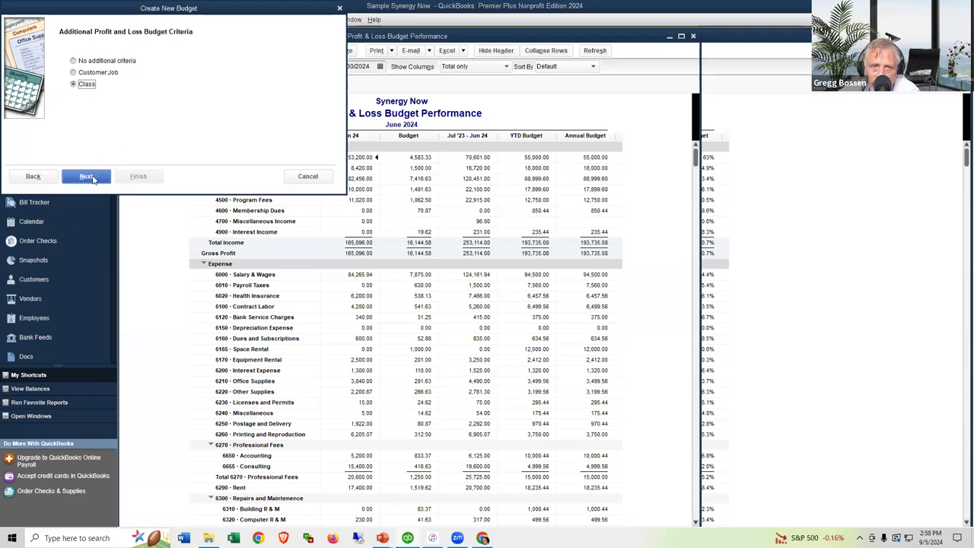
pyautogui.click(93, 179)
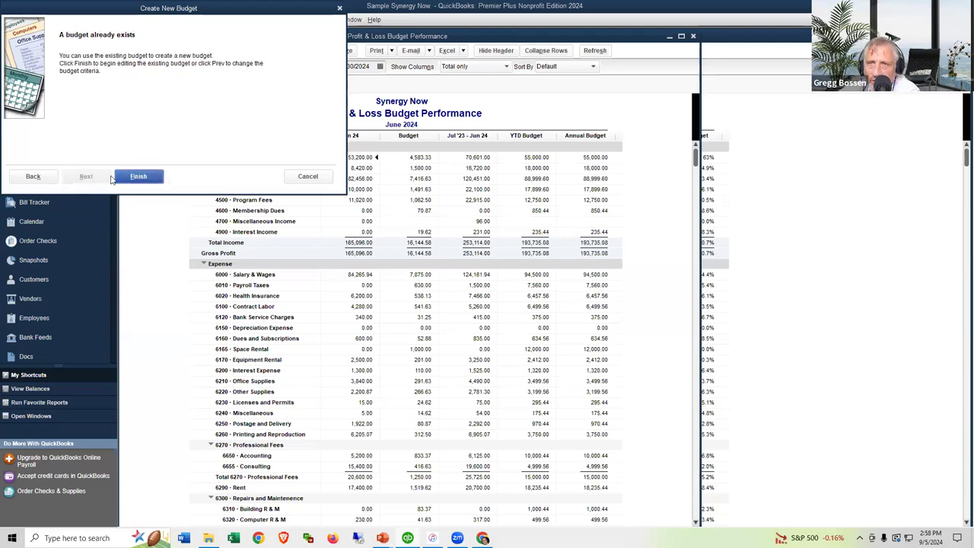
pyautogui.click(139, 176)
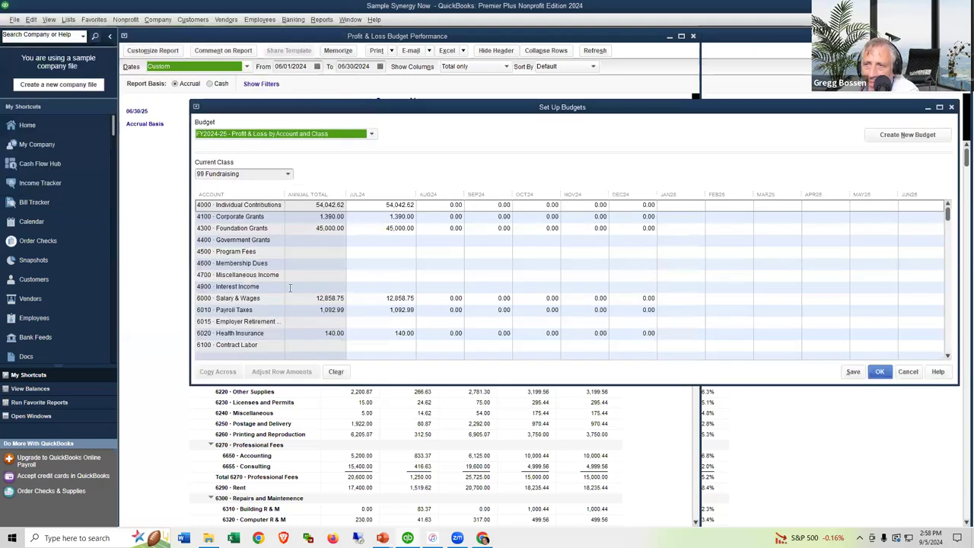
# - View the class budgets for 01 Go-Green Guidance Center and 02 Synergy Conference, and close the Set Up Budgets window
pyautogui.click(288, 173)
pyautogui.click(385, 197)
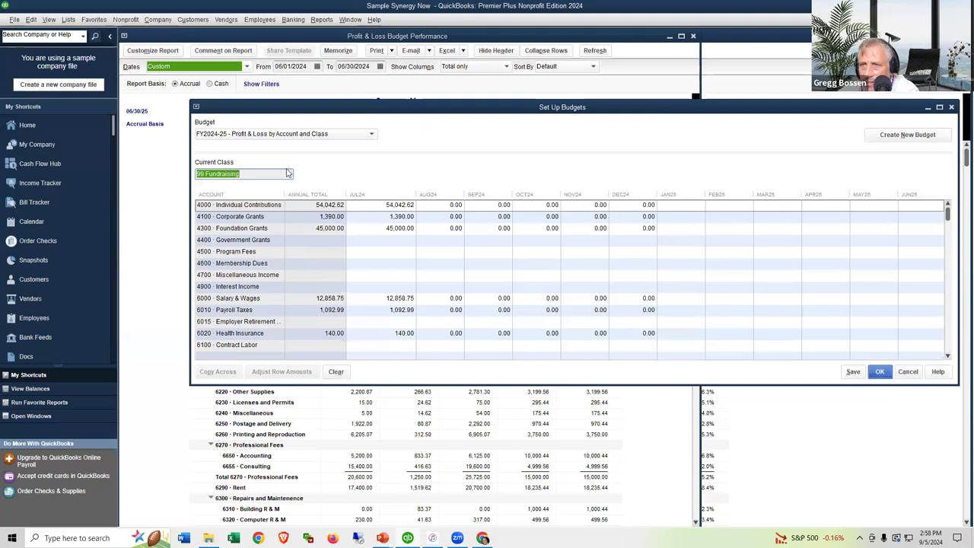
pyautogui.click(287, 174)
pyautogui.click(265, 210)
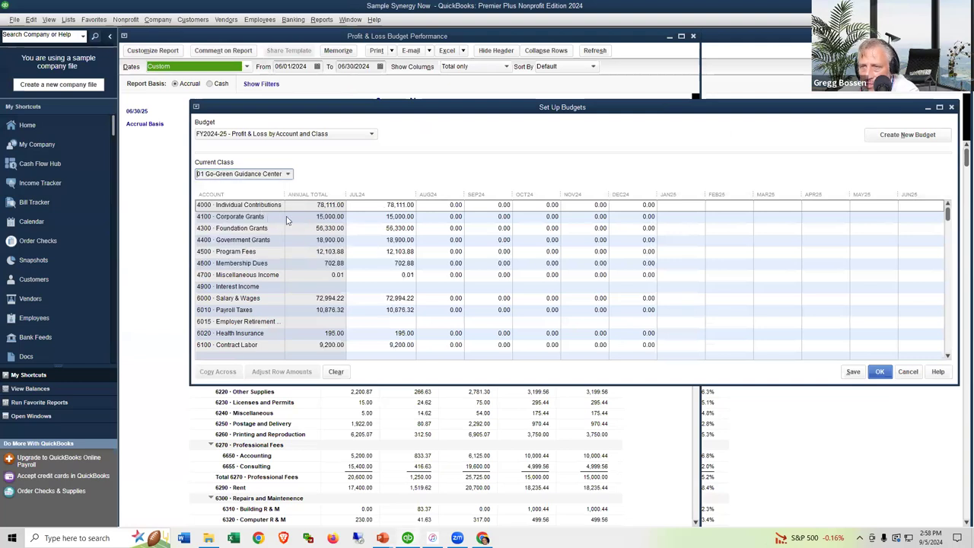
pyautogui.click(288, 174)
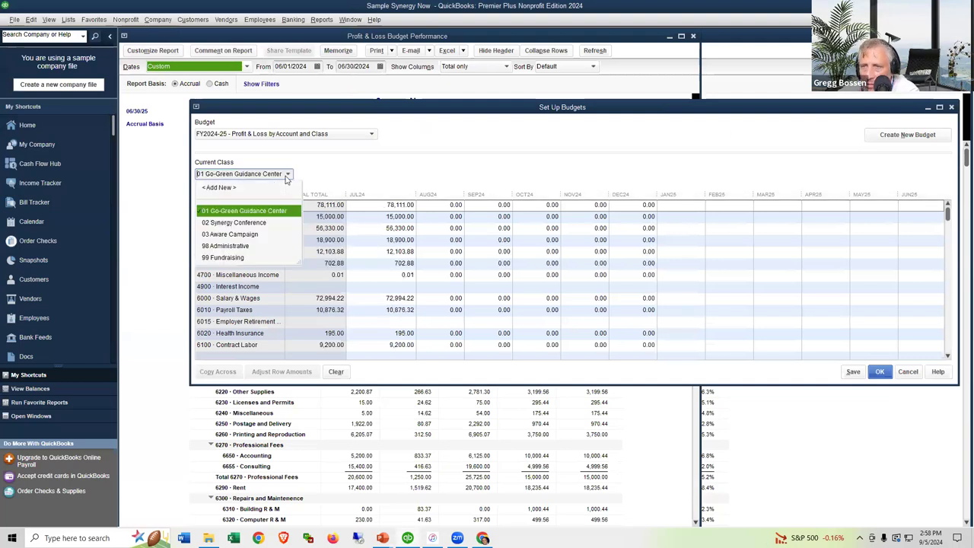
pyautogui.click(257, 222)
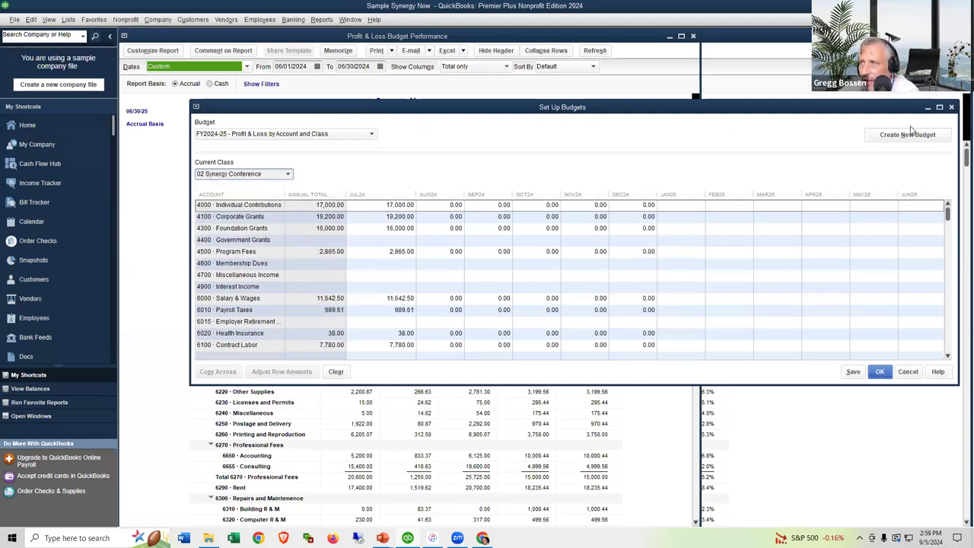
pyautogui.click(952, 108)
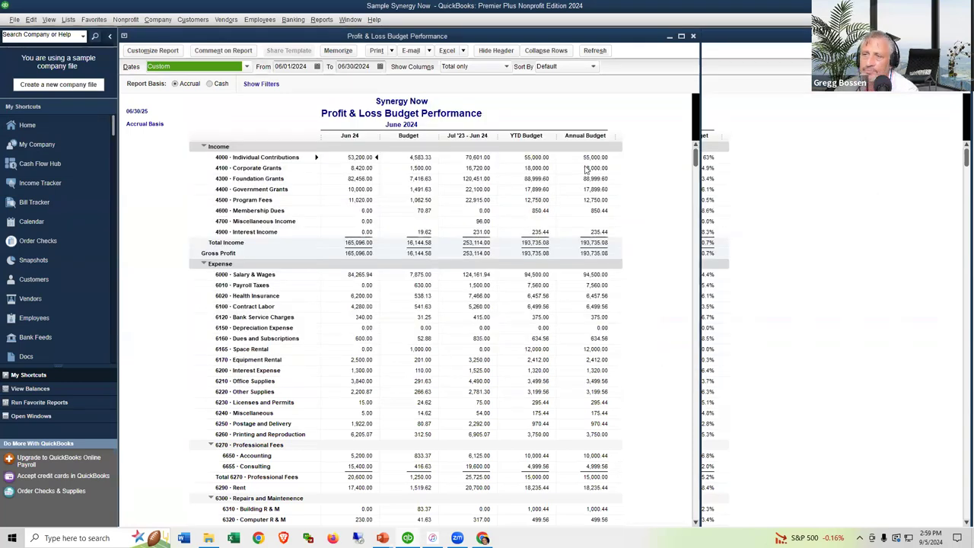
# - Switch to QuickBooks Online, return to the budget list and run the Budget Overview report for Budget By Class 24-25
pyautogui.hotkey('alt', 'Tab')
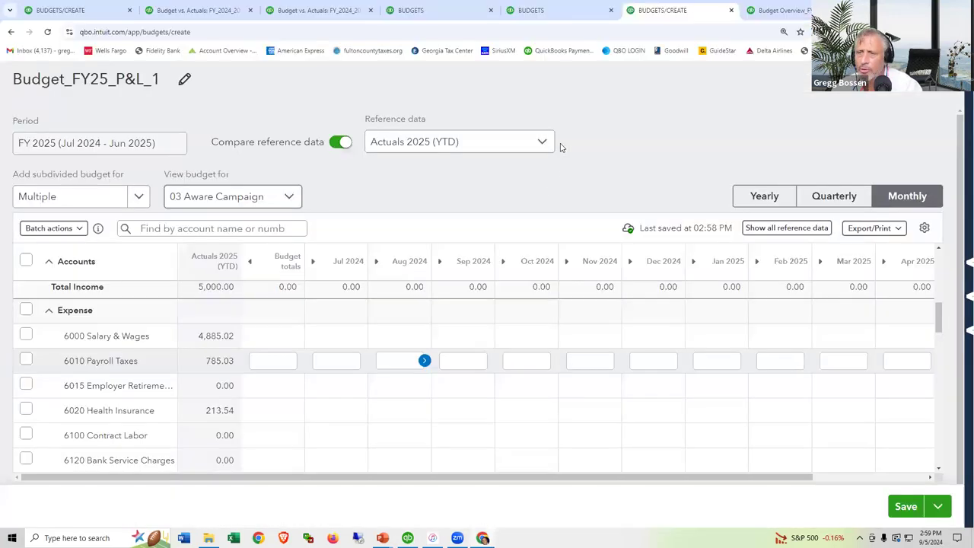
pyautogui.hotkey('alt', 'Left')
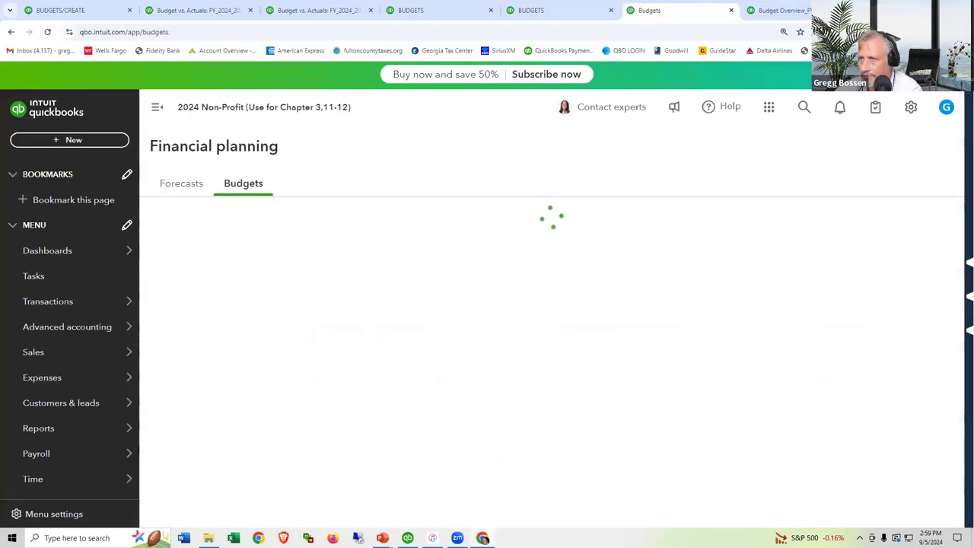
pyautogui.scroll(-2, 540, 341)
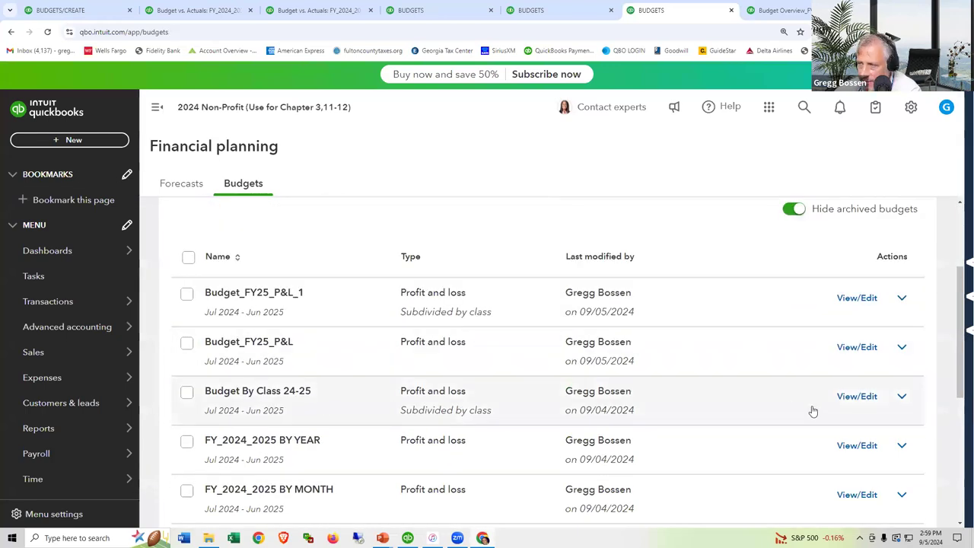
pyautogui.click(899, 395)
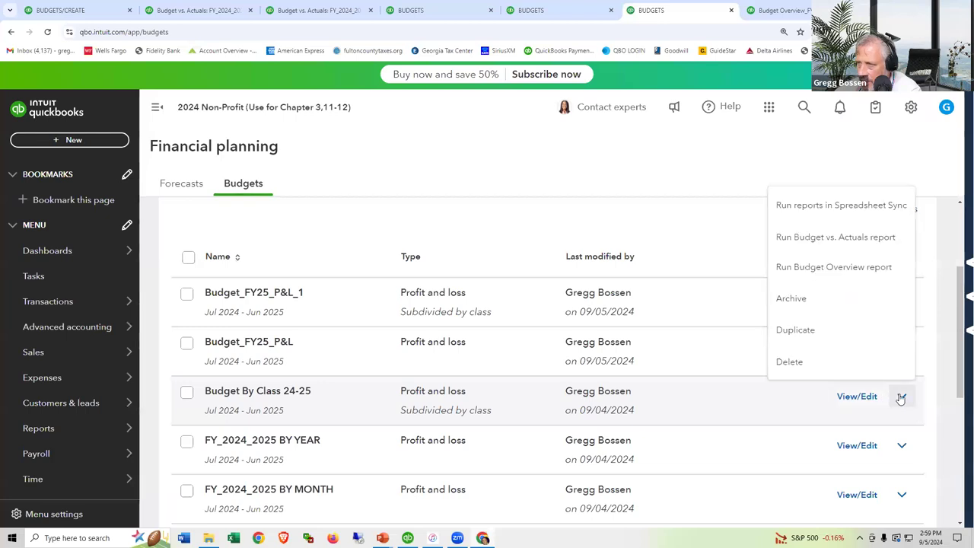
pyautogui.click(806, 270)
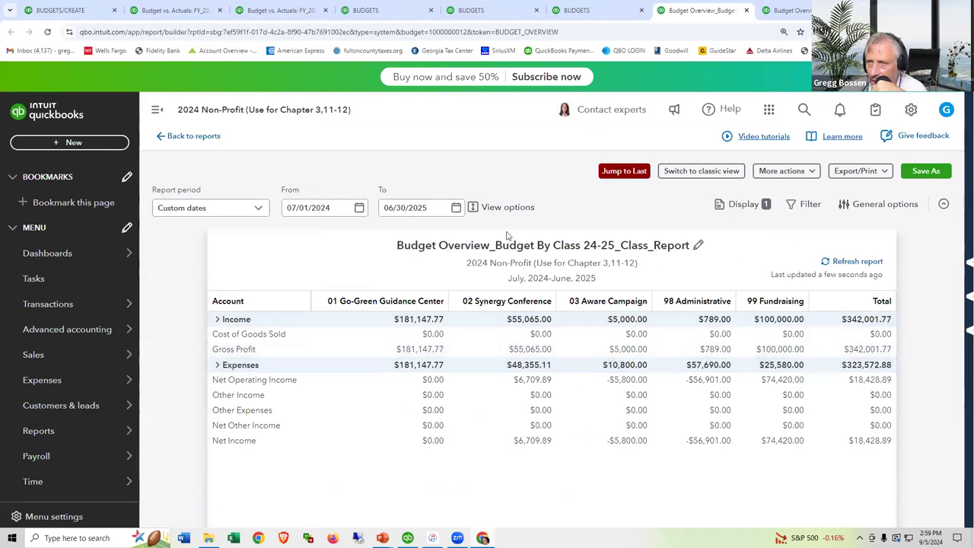
# - Expand all rows of the Budget Overview report and switch it to the classic view
pyautogui.click(490, 210)
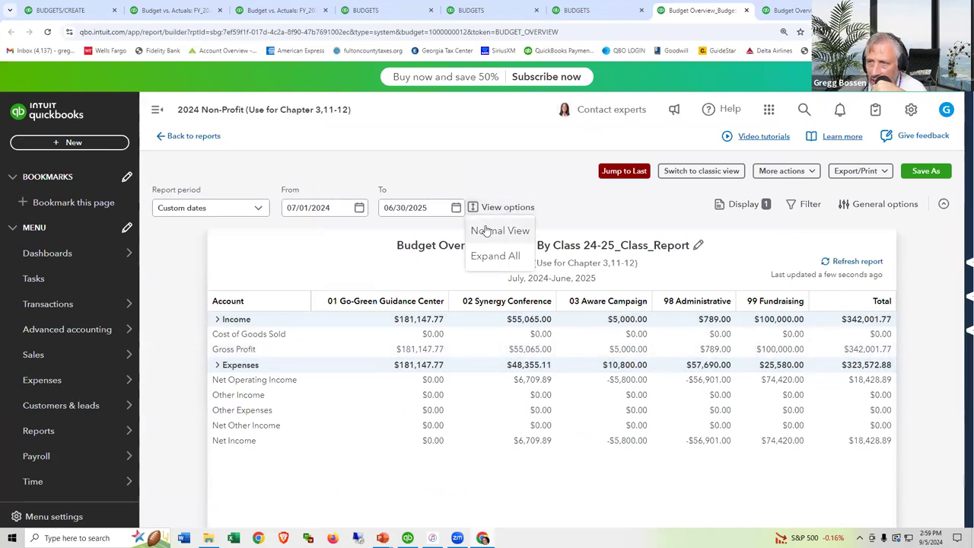
pyautogui.click(483, 257)
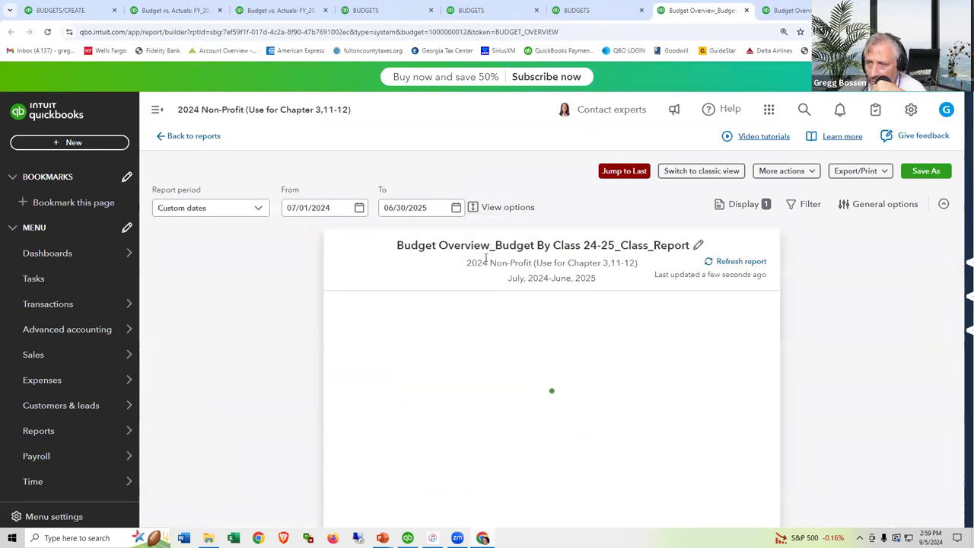
pyautogui.click(684, 175)
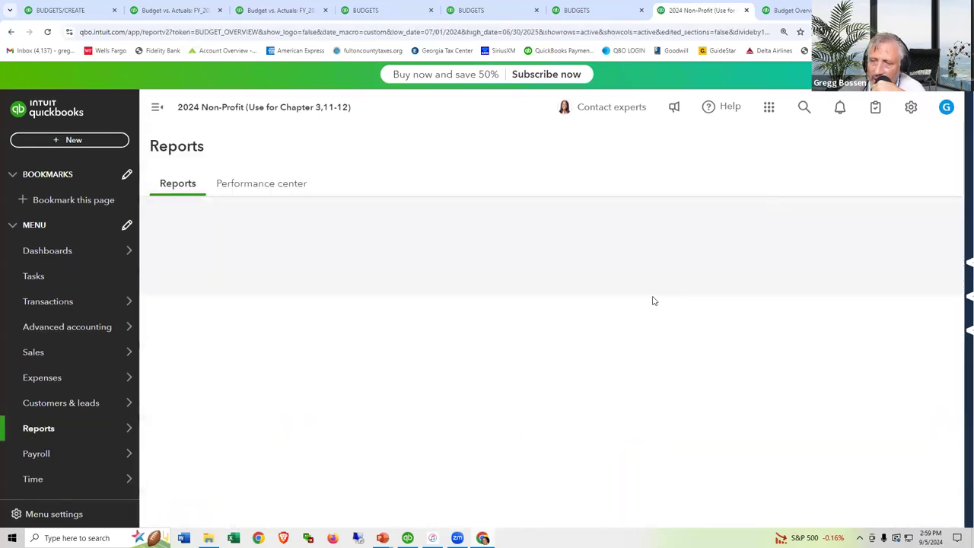
# - Examine the income and expense budget amounts for each class in the Budget Overview report
pyautogui.scroll(-3, 662, 375)
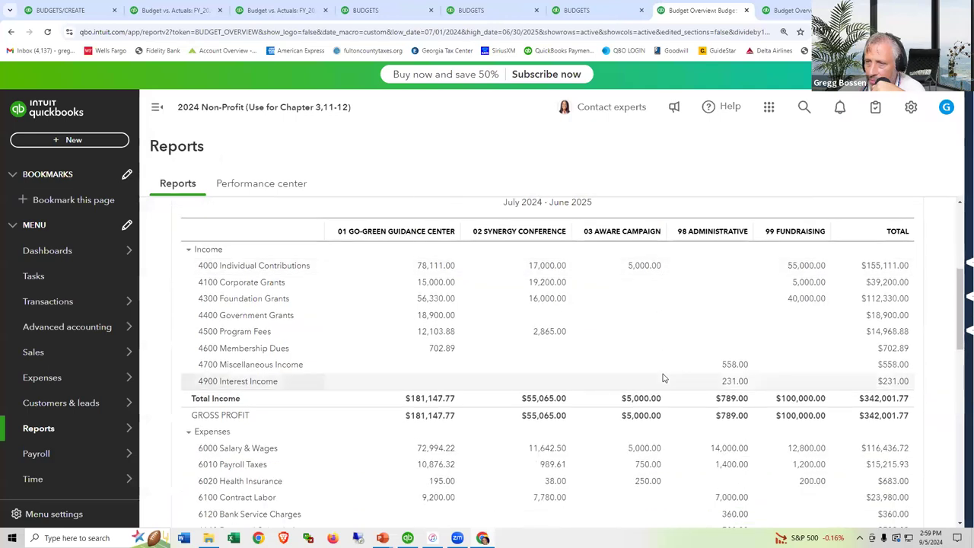
pyautogui.scroll(-10, 661, 378)
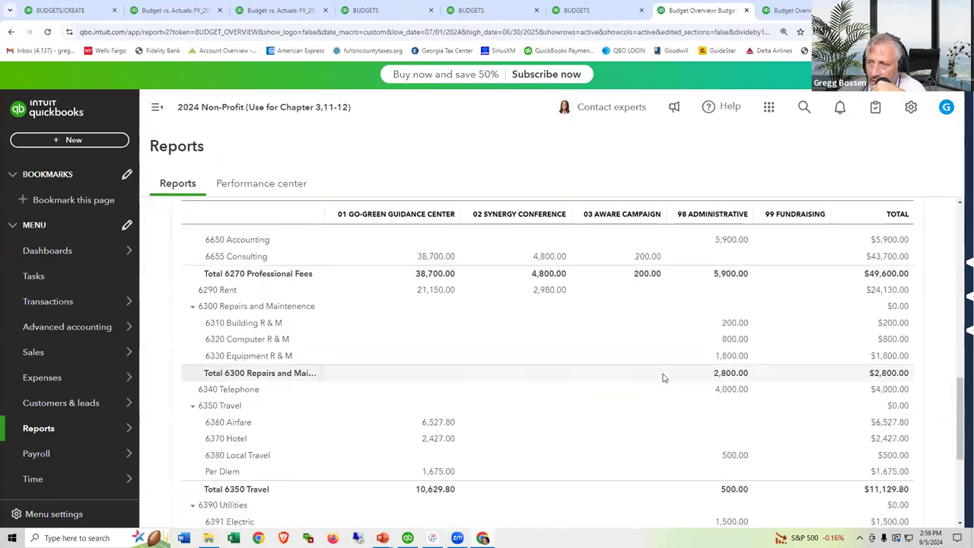
pyautogui.scroll(10, 662, 377)
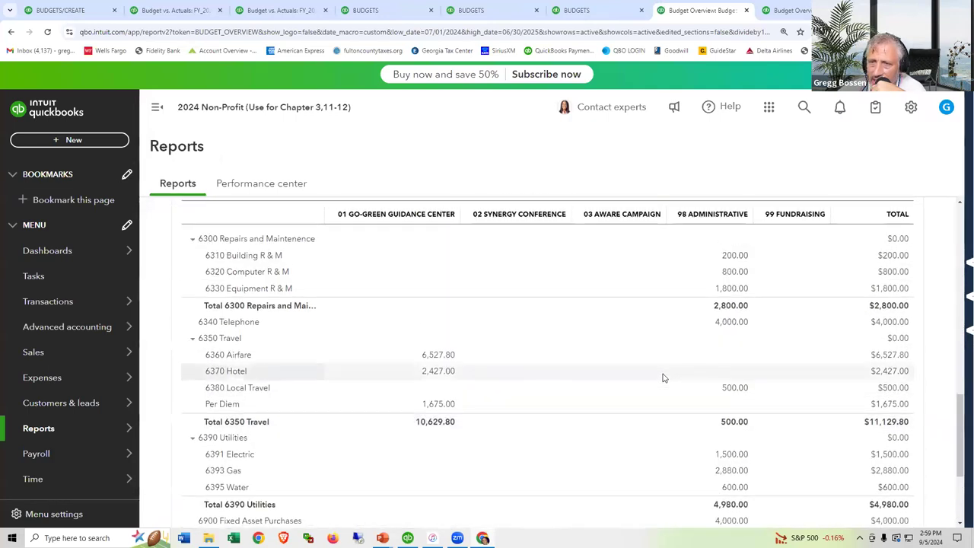
pyautogui.scroll(5, 662, 377)
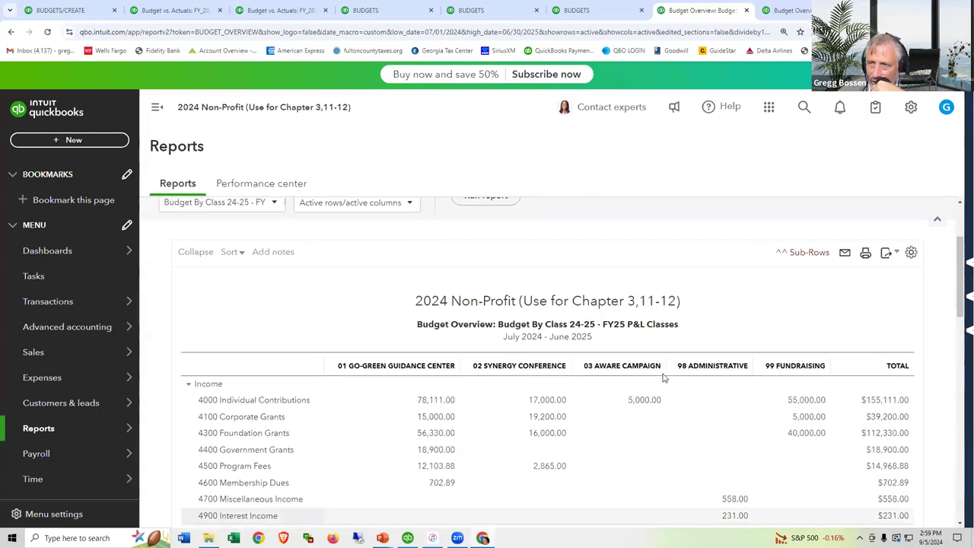
pyautogui.scroll(-5, 662, 377)
pyautogui.scroll(-1, 662, 377)
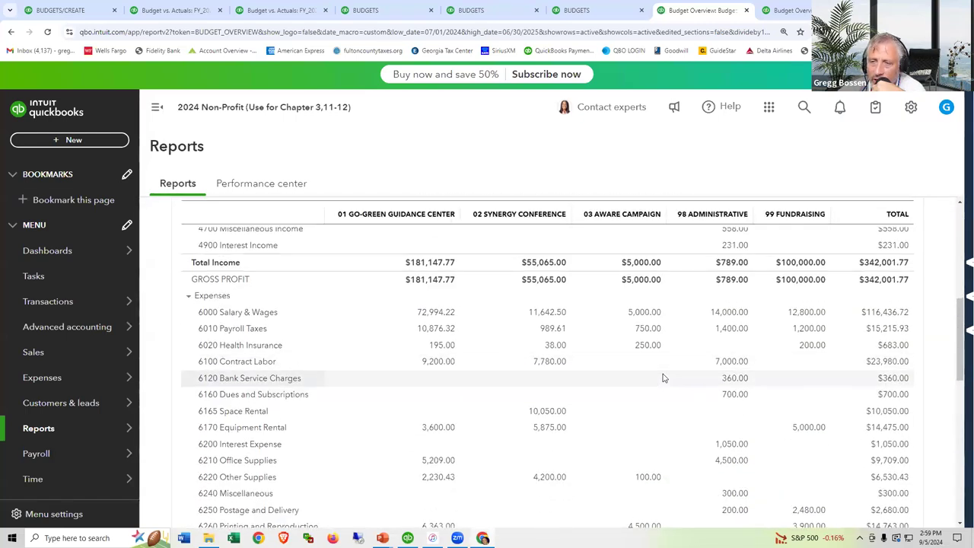
pyautogui.scroll(-1, 662, 377)
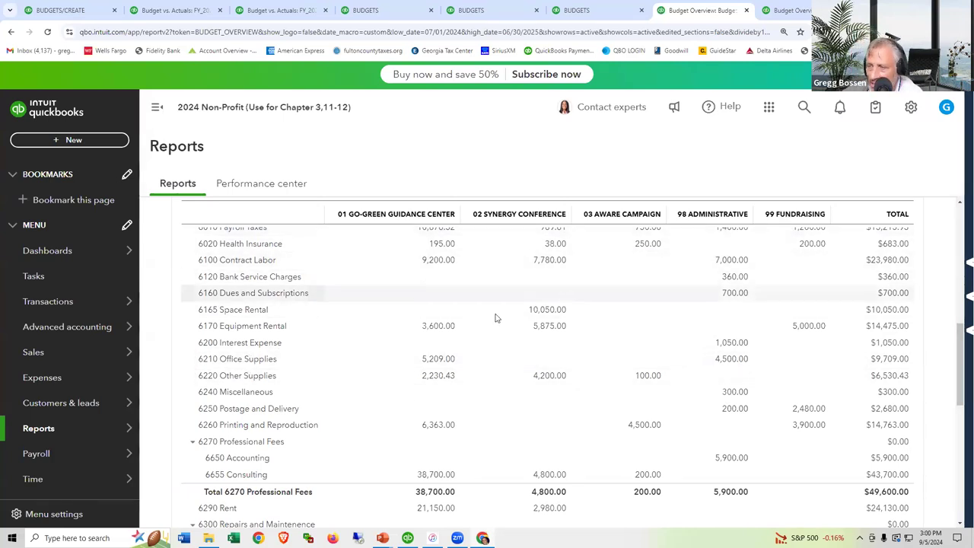
pyautogui.scroll(5, 492, 319)
pyautogui.scroll(-3, 491, 319)
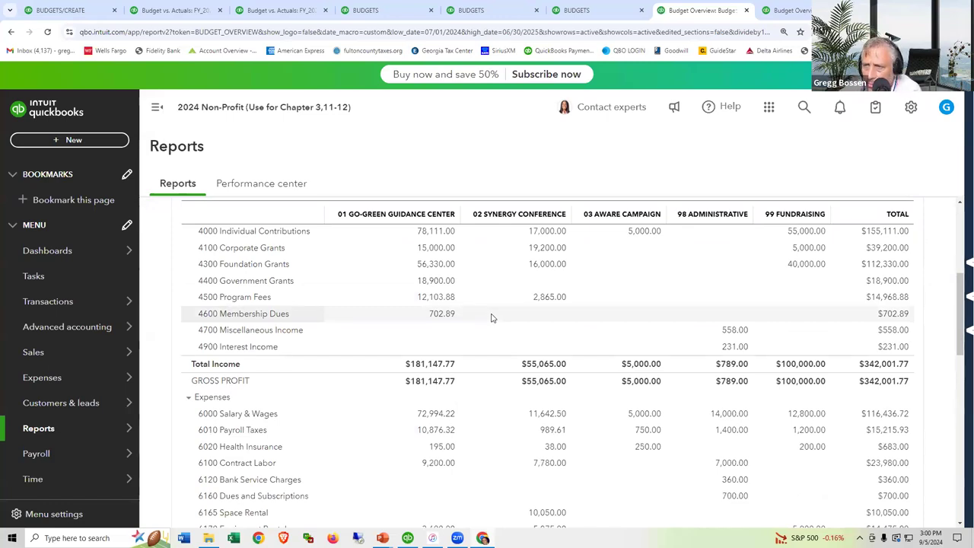
pyautogui.scroll(5, 492, 319)
pyautogui.scroll(-4, 490, 316)
pyautogui.scroll(-6, 489, 314)
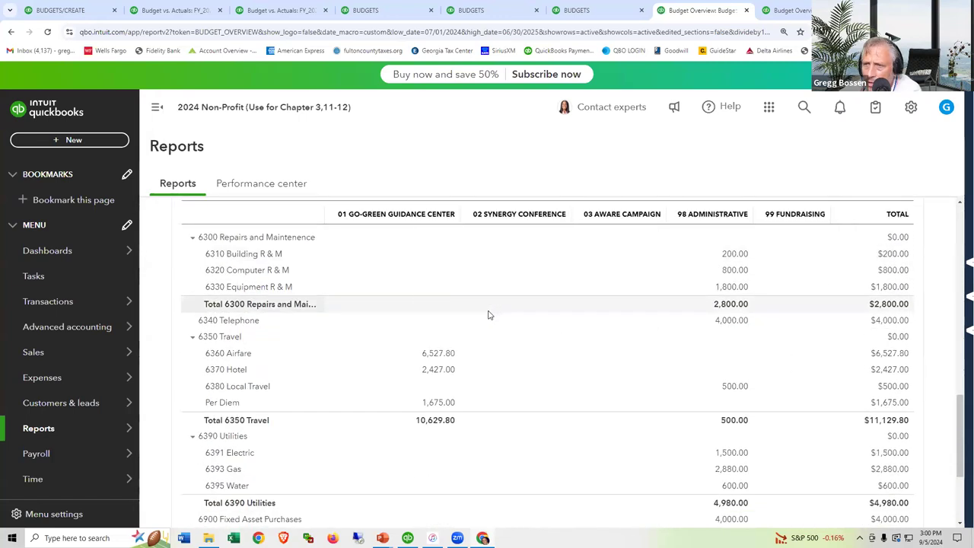
pyautogui.scroll(10, 489, 314)
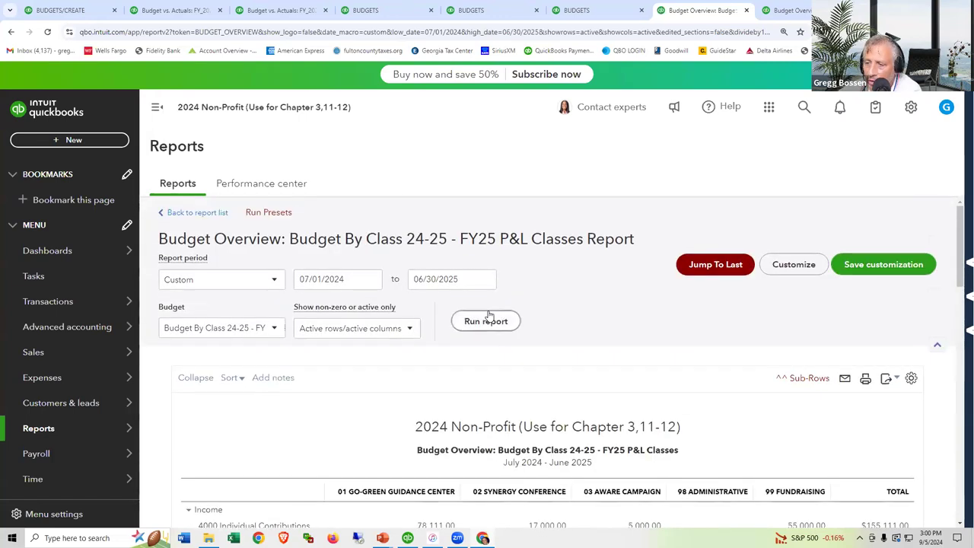
# - Return to the budget list and run the Budget vs. Actuals report for Budget By Class 24-25
pyautogui.click(911, 108)
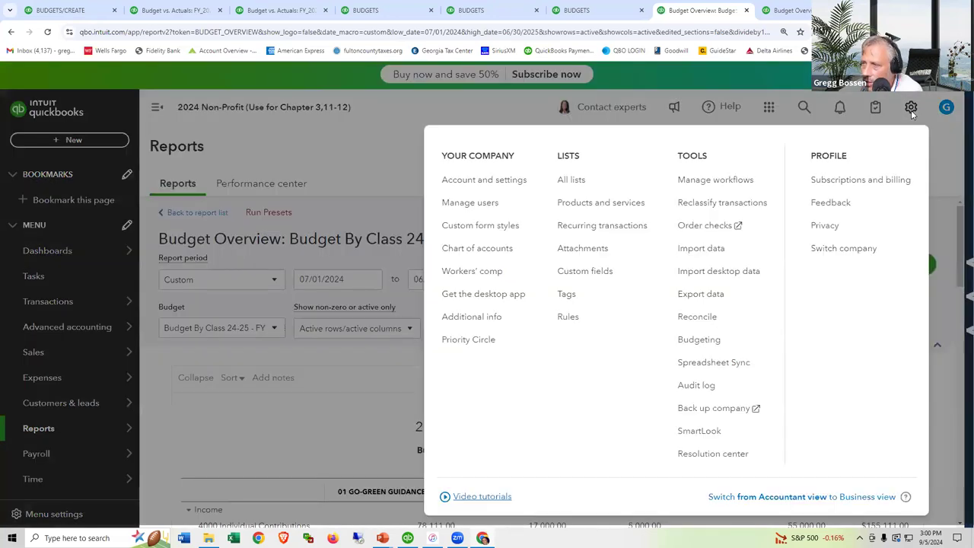
pyautogui.click(707, 339)
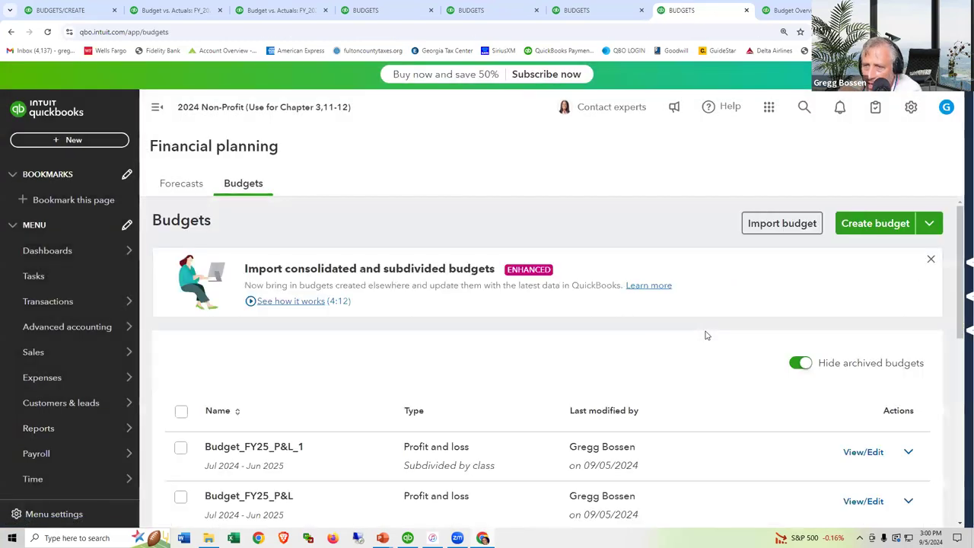
pyautogui.scroll(-2, 704, 343)
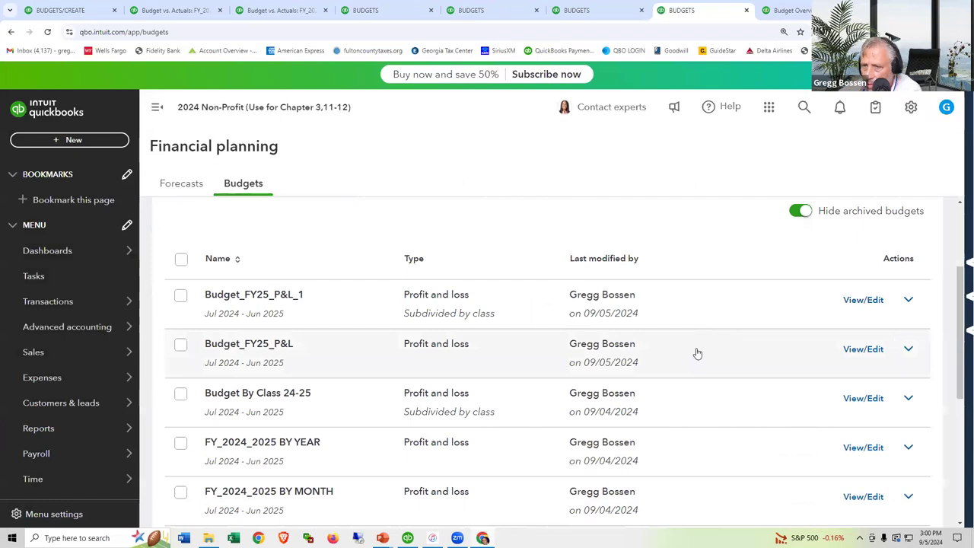
pyautogui.click(907, 397)
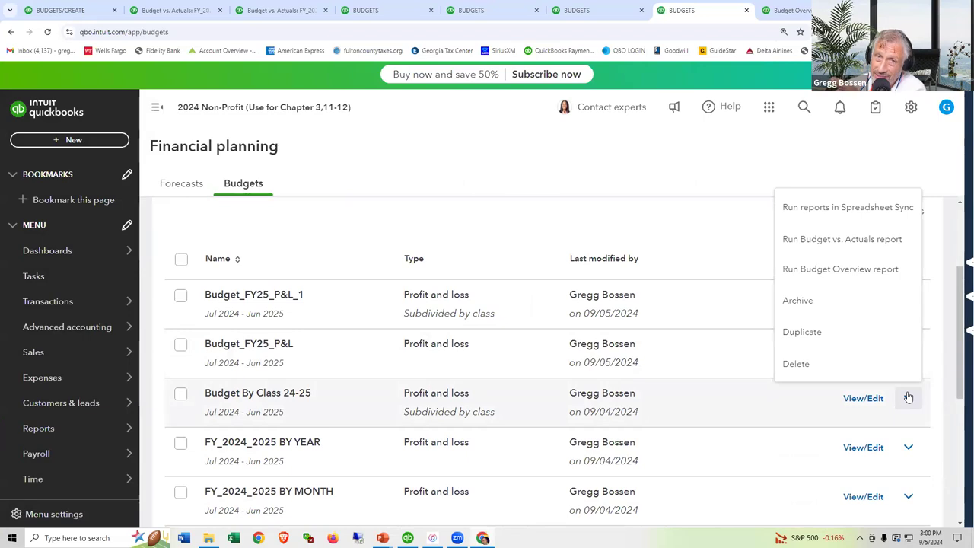
pyautogui.click(870, 241)
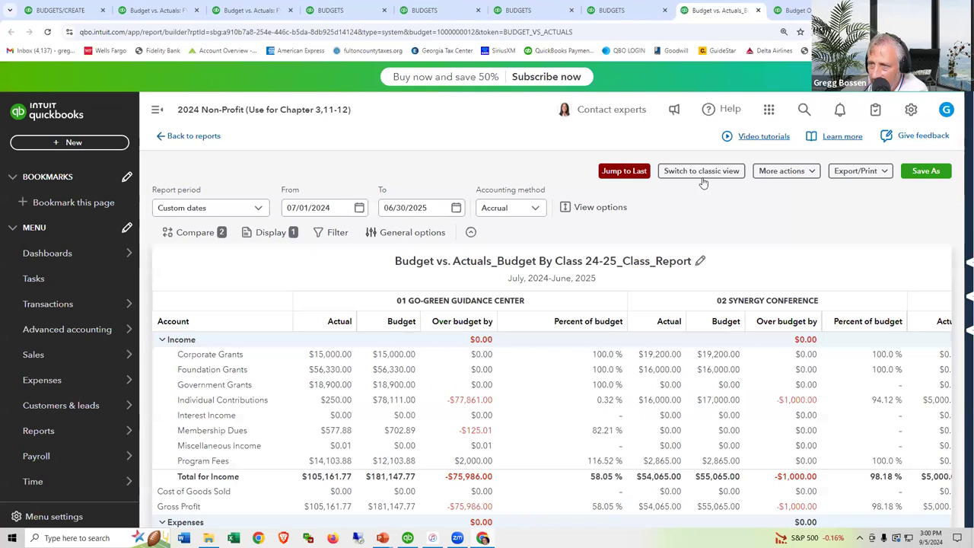
# - Switch the Budget vs. Actuals report to the classic view and examine the income rows by class
pyautogui.click(697, 172)
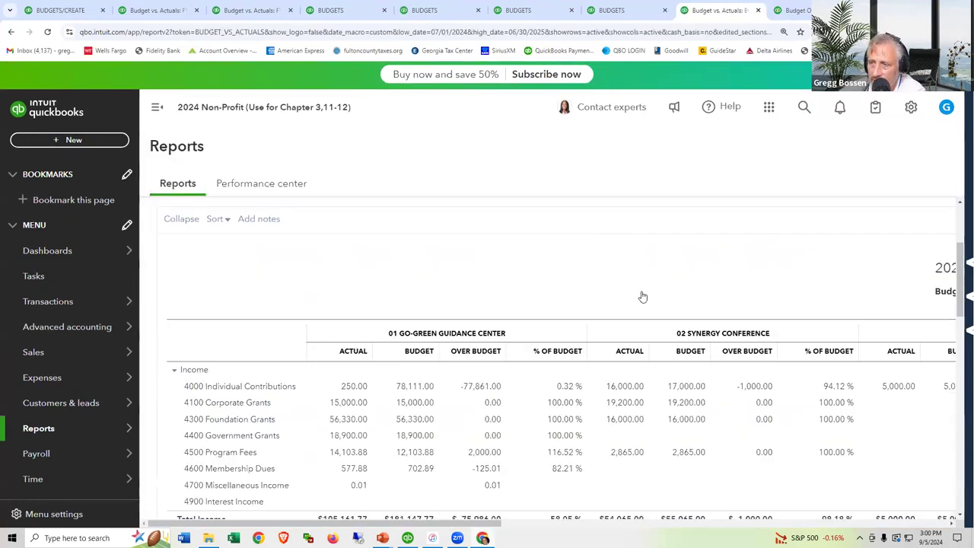
pyautogui.scroll(-2, 642, 294)
pyautogui.scroll(2, 401, 309)
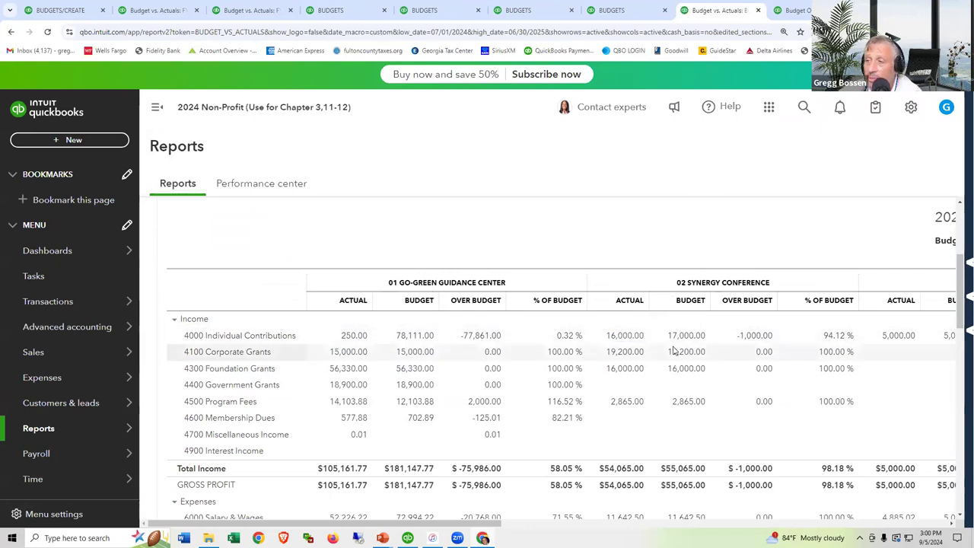
# - Examine the actual and budget columns across all classes, including the income and expense rows
pyautogui.moveTo(502, 525); pyautogui.dragTo(958, 514)
pyautogui.moveTo(768, 523); pyautogui.dragTo(323, 523)
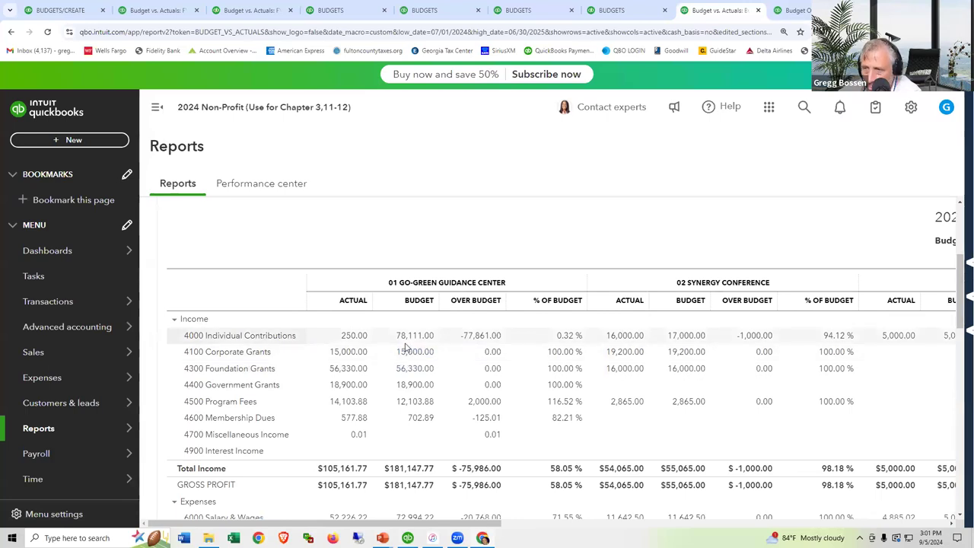
pyautogui.scroll(-3, 408, 356)
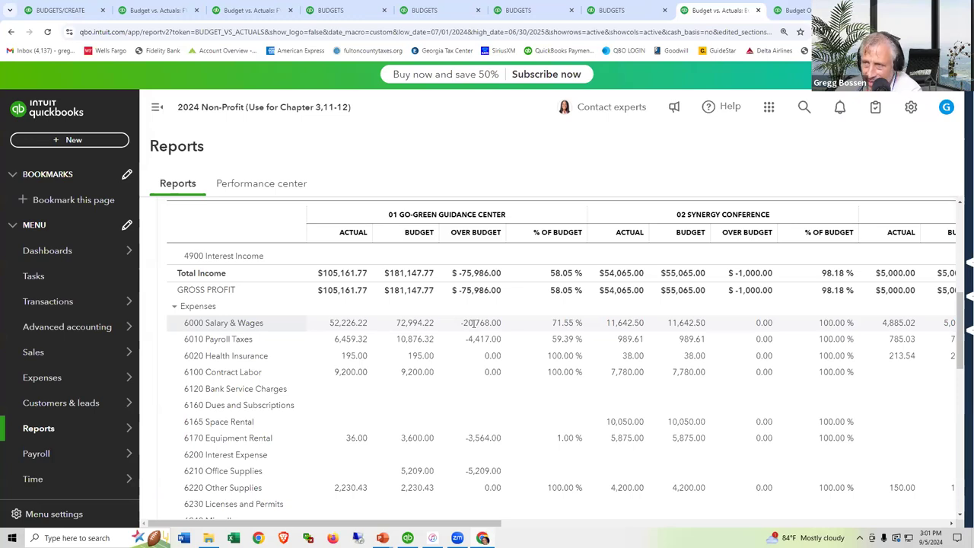
# - Customize the Budget vs. Actuals report to compare only $ Remaining, excluding $ Over Budget and % of Budget, and run it
pyautogui.scroll(8, 474, 323)
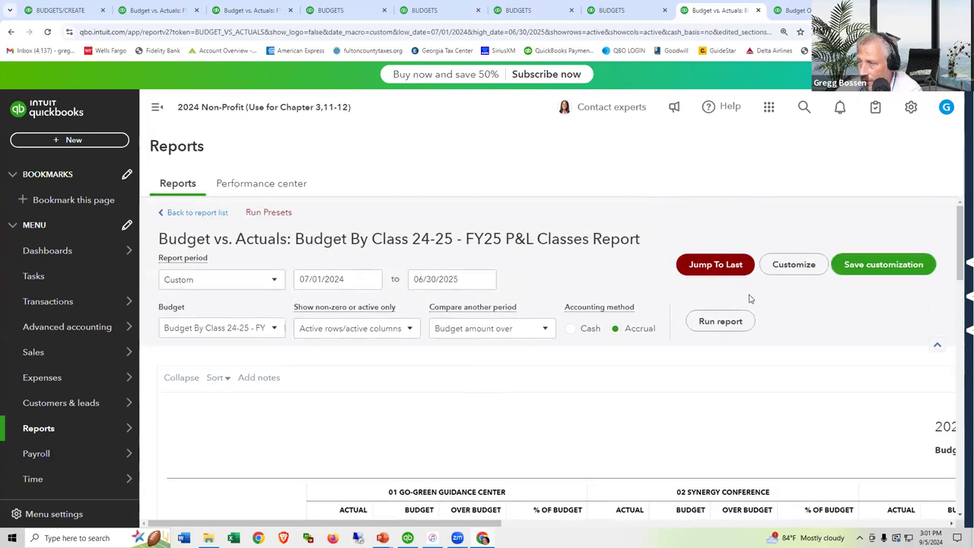
pyautogui.click(793, 265)
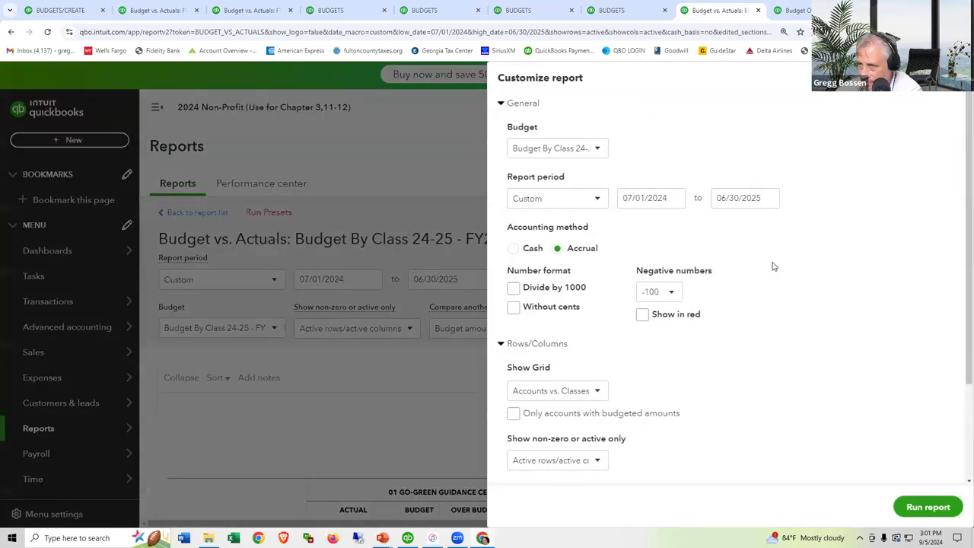
pyautogui.scroll(-2, 771, 319)
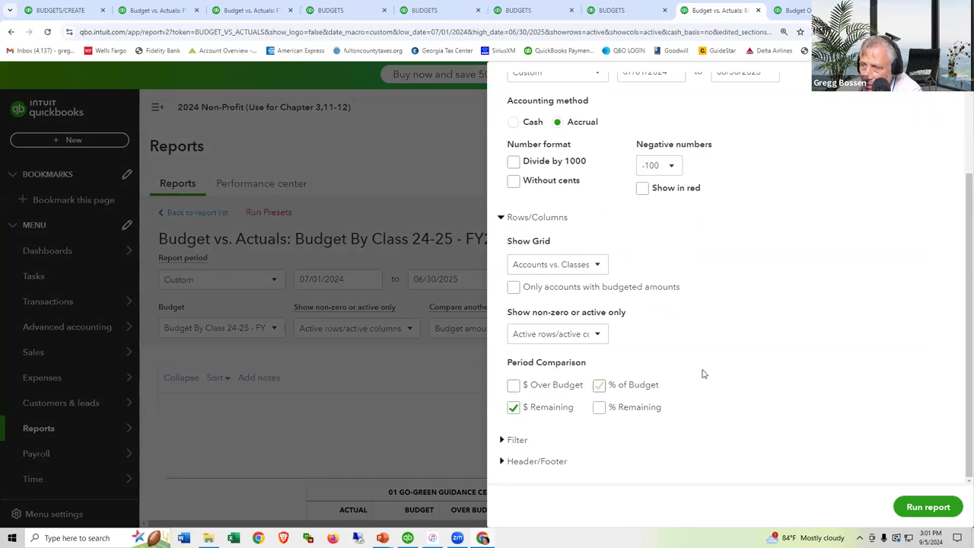
pyautogui.click(920, 506)
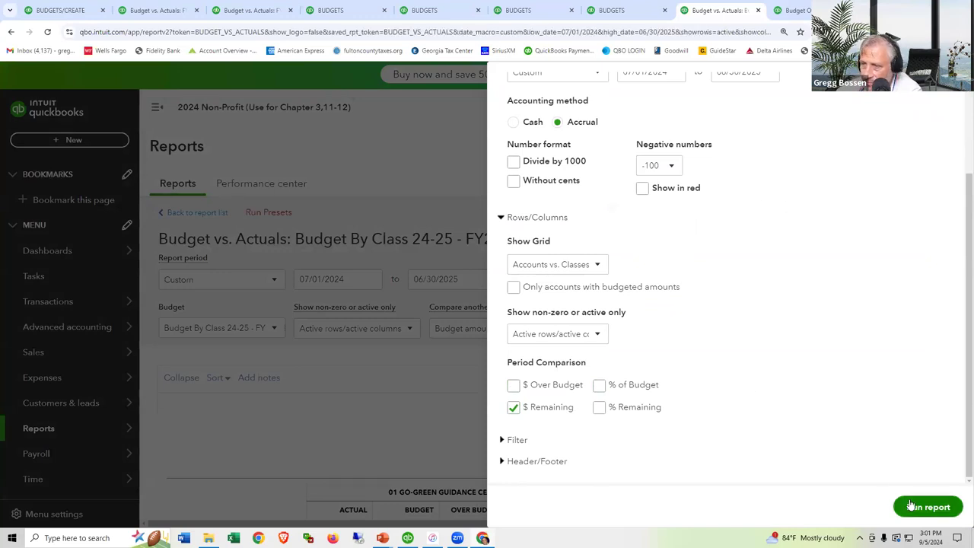
# - Examine the actual, budget and remaining amounts by class through the report's income and expense rows
pyautogui.scroll(-10, 699, 432)
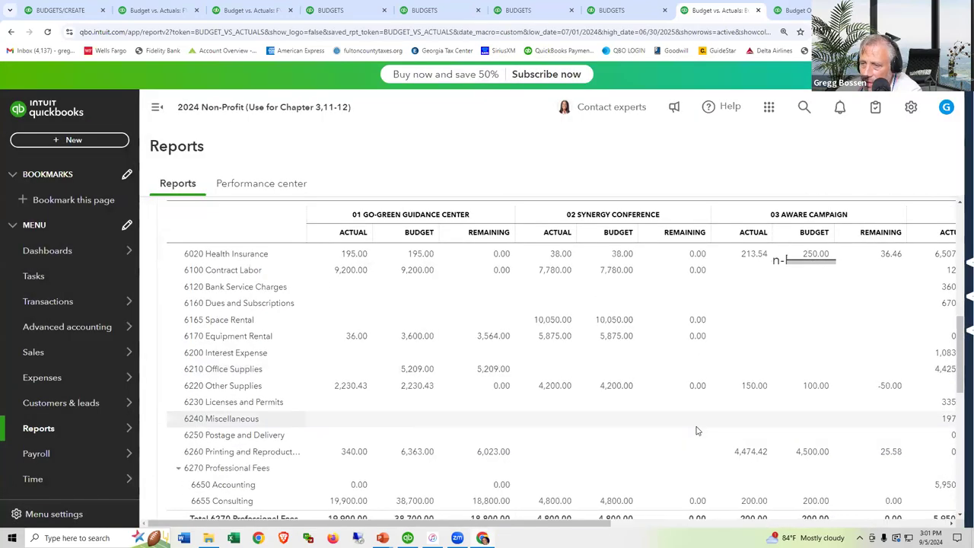
pyautogui.scroll(-5, 696, 430)
pyautogui.scroll(-3, 694, 430)
pyautogui.scroll(8, 695, 431)
pyautogui.scroll(10, 695, 431)
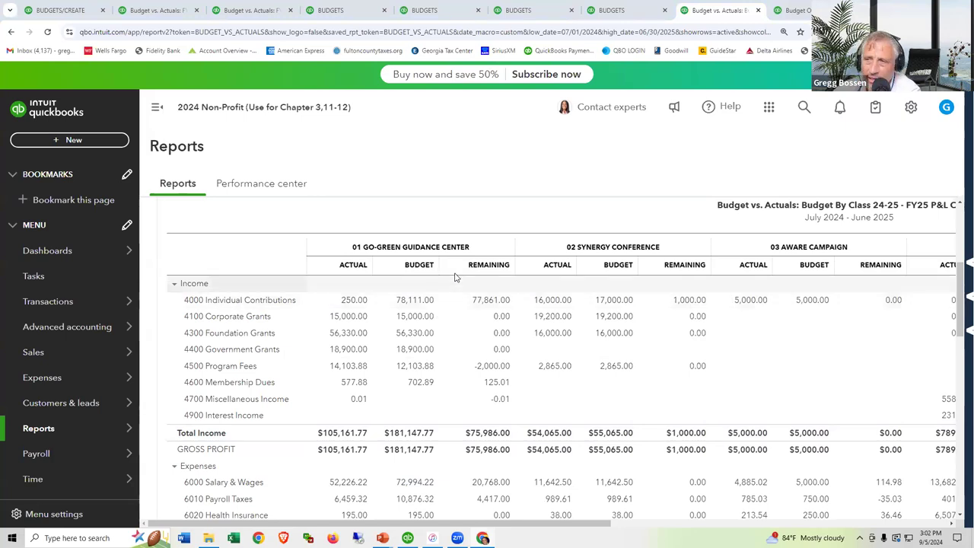
pyautogui.scroll(3, 601, 328)
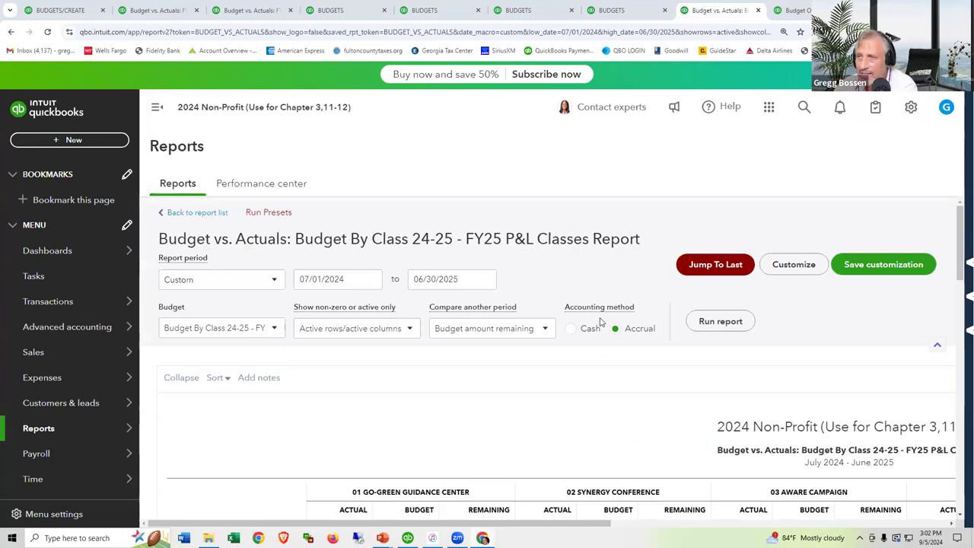
pyautogui.scroll(-1, 439, 266)
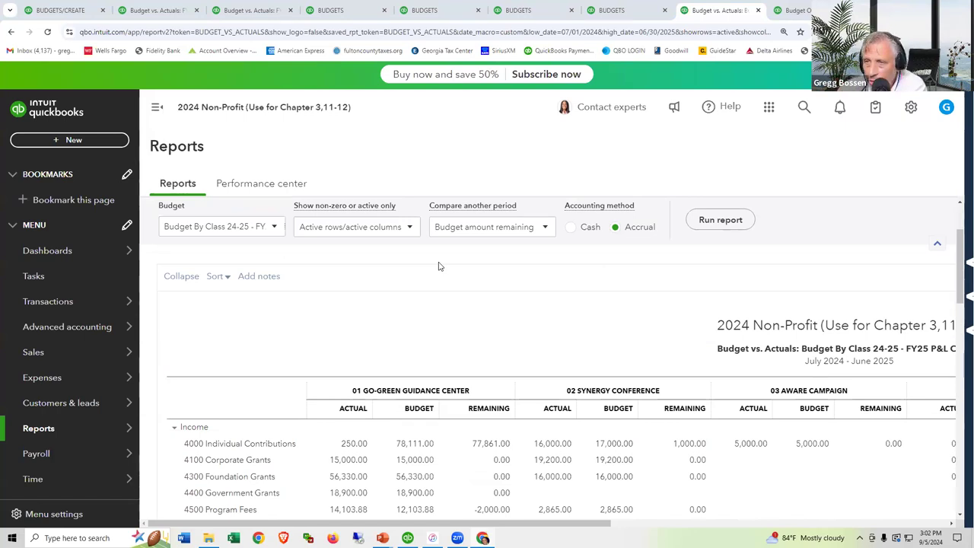
pyautogui.scroll(1, 438, 265)
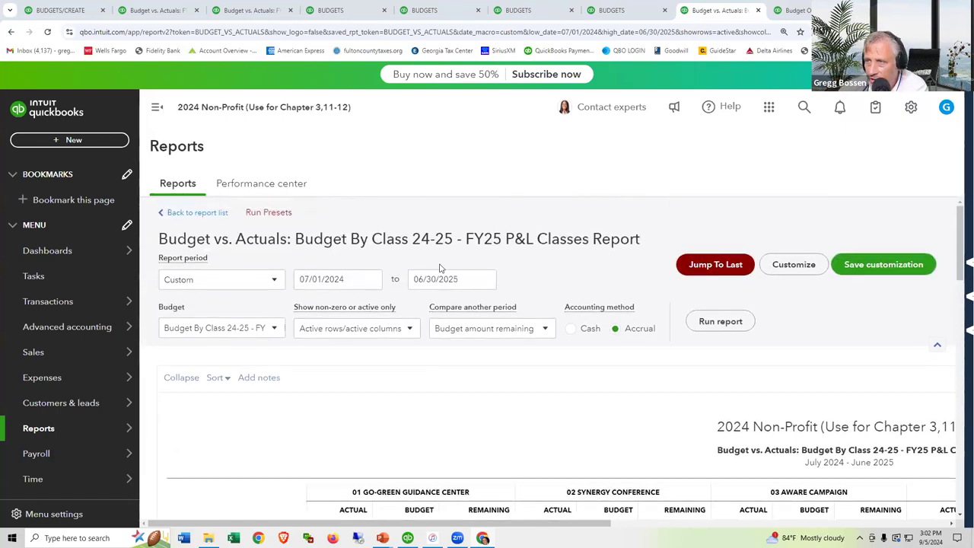
# - Change the report grid to Accounts vs. Total, run the report and review it down to net income
pyautogui.click(791, 267)
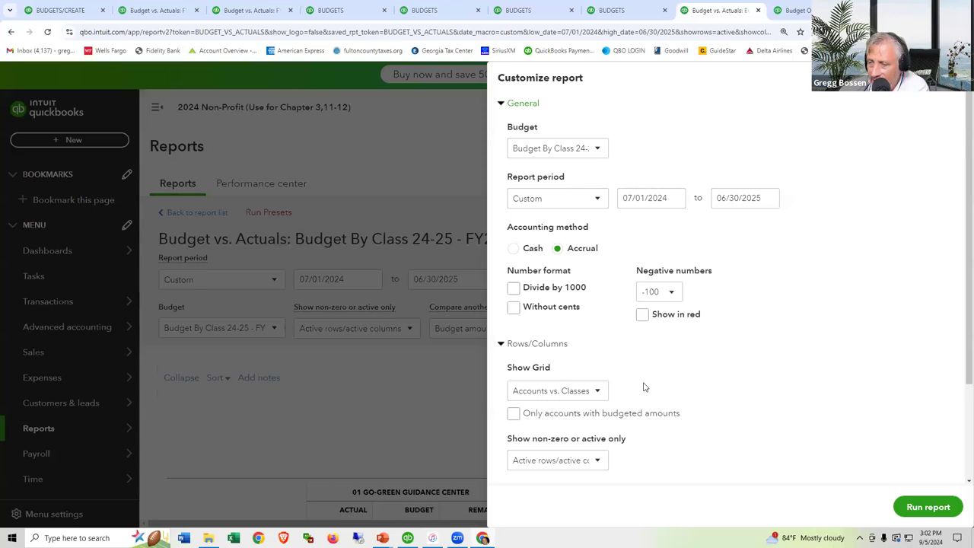
pyautogui.click(598, 391)
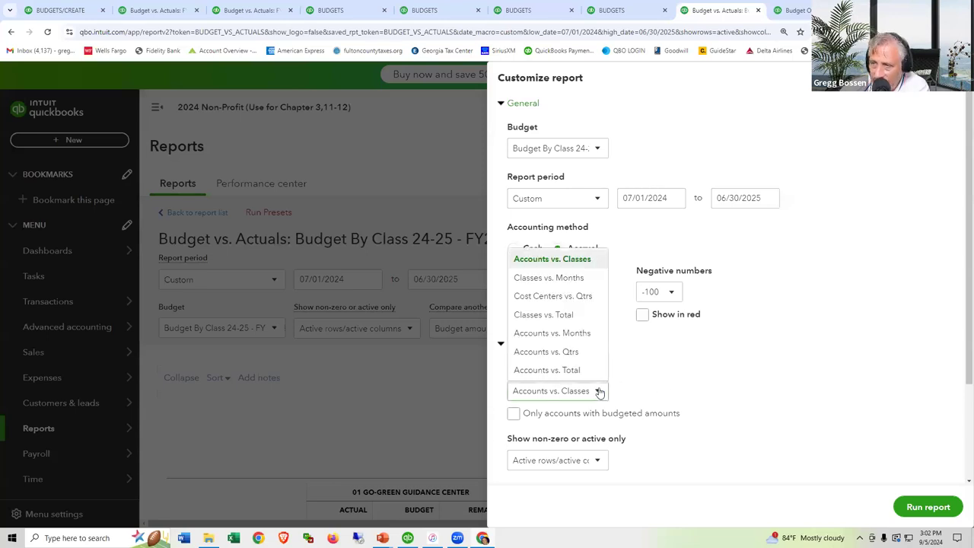
pyautogui.click(577, 371)
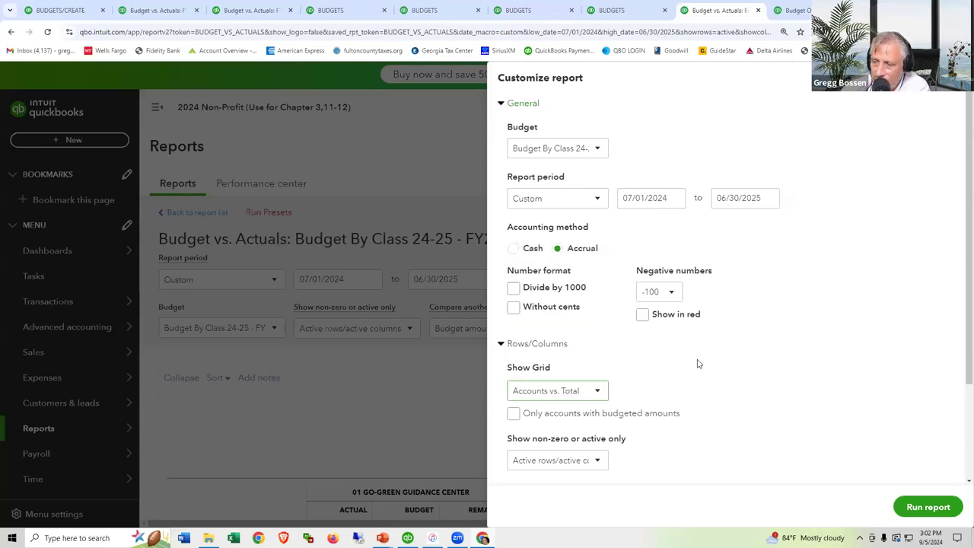
pyautogui.click(920, 506)
pyautogui.scroll(-1, 755, 444)
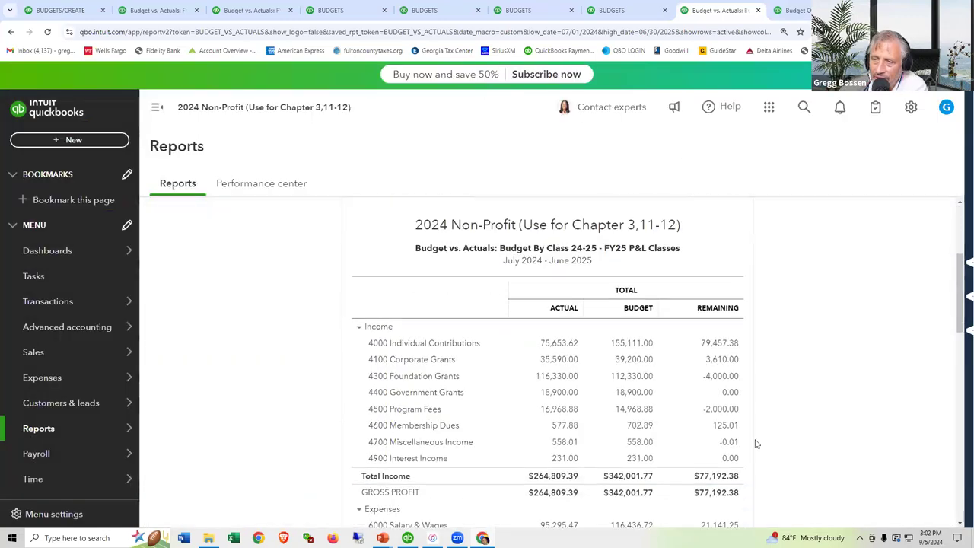
pyautogui.scroll(-6, 755, 444)
pyautogui.scroll(-1, 756, 444)
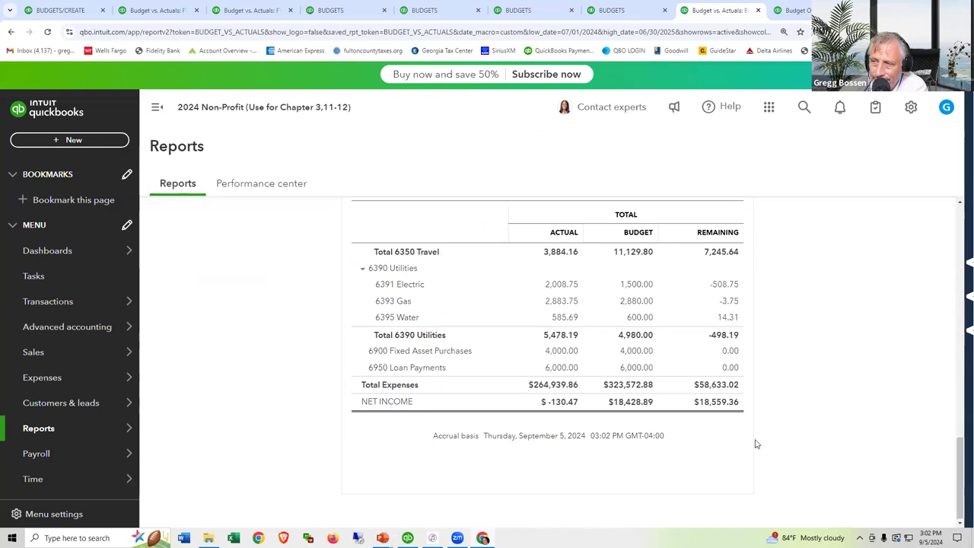
pyautogui.scroll(15, 755, 444)
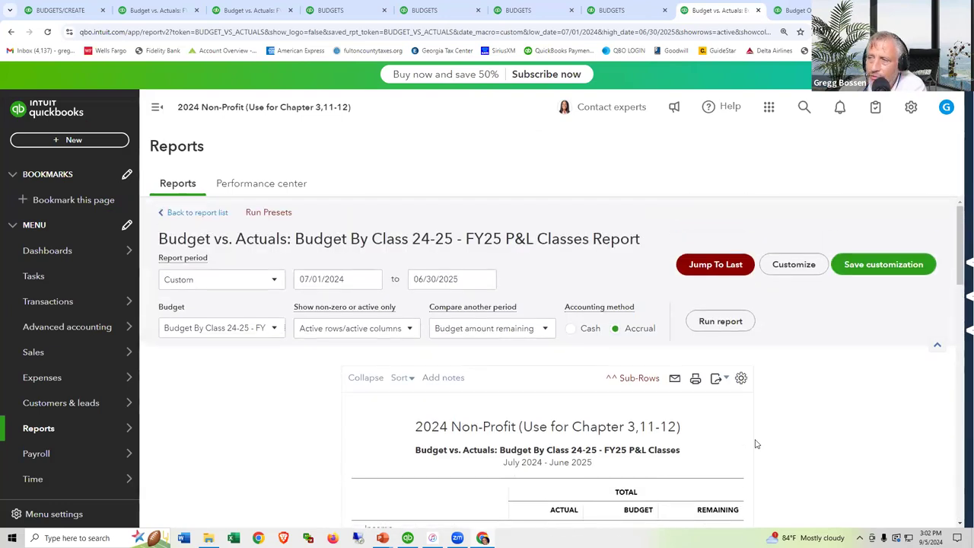
# - From the budget list, start a new budget subdivided by class for all classes, and cancel its setup
pyautogui.click(911, 107)
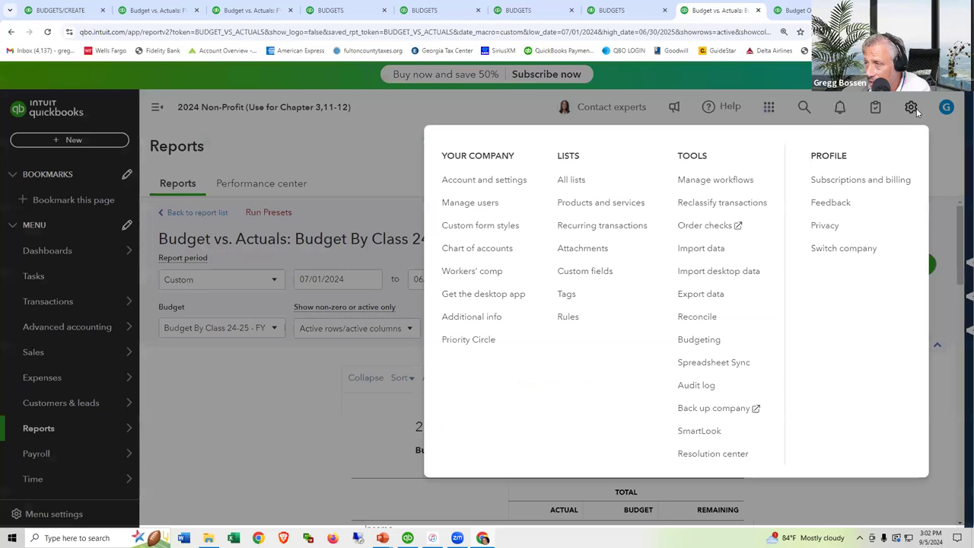
pyautogui.click(698, 339)
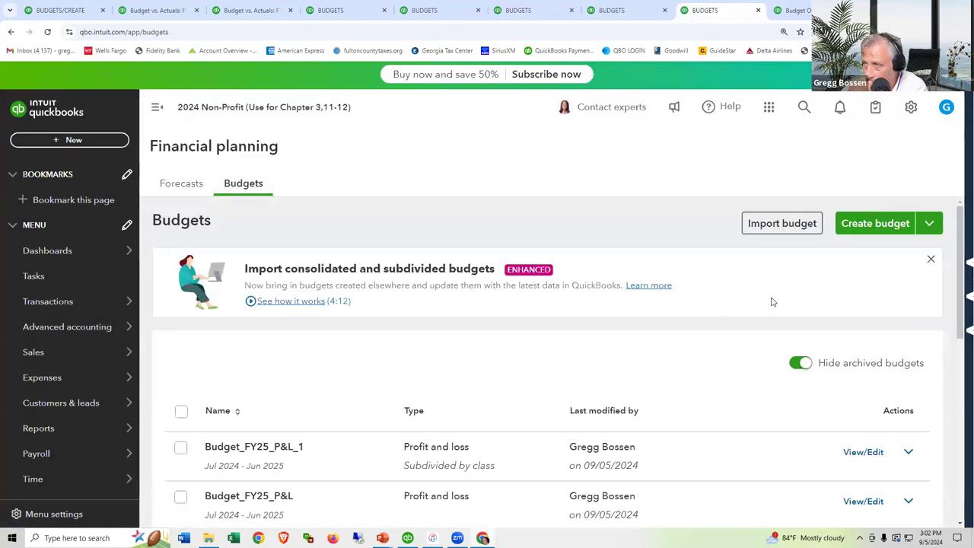
pyautogui.click(843, 224)
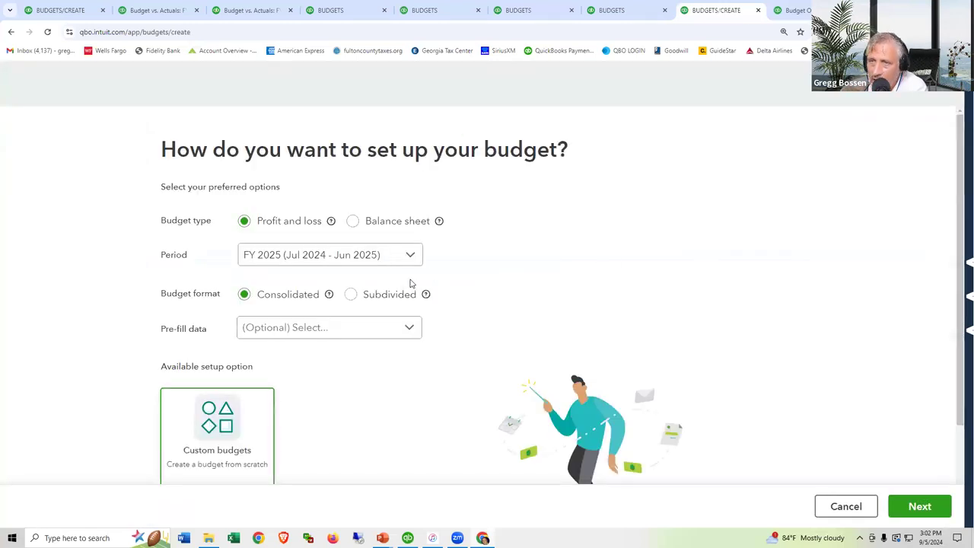
pyautogui.click(350, 294)
pyautogui.click(413, 338)
pyautogui.click(368, 366)
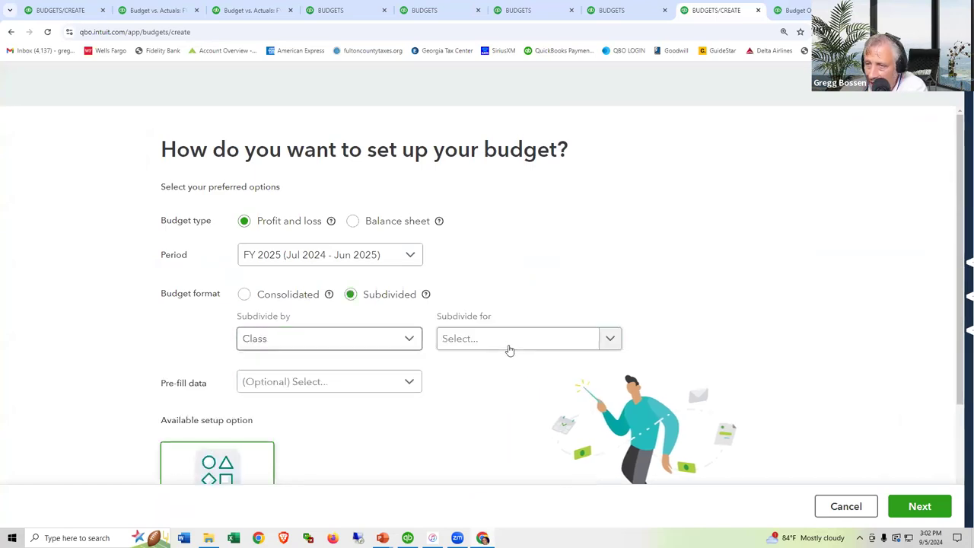
pyautogui.click(610, 340)
pyautogui.click(466, 143)
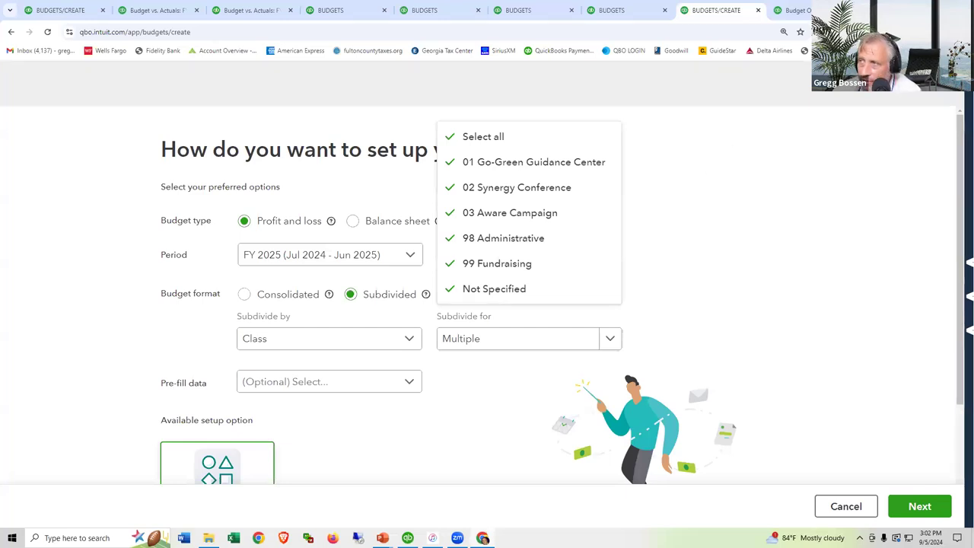
pyautogui.click(845, 505)
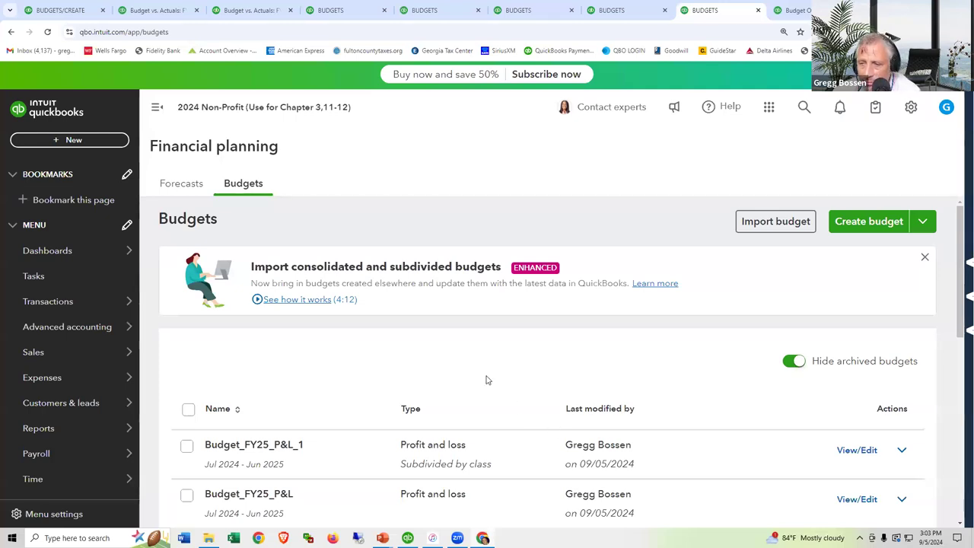
pyautogui.scroll(-2, 485, 378)
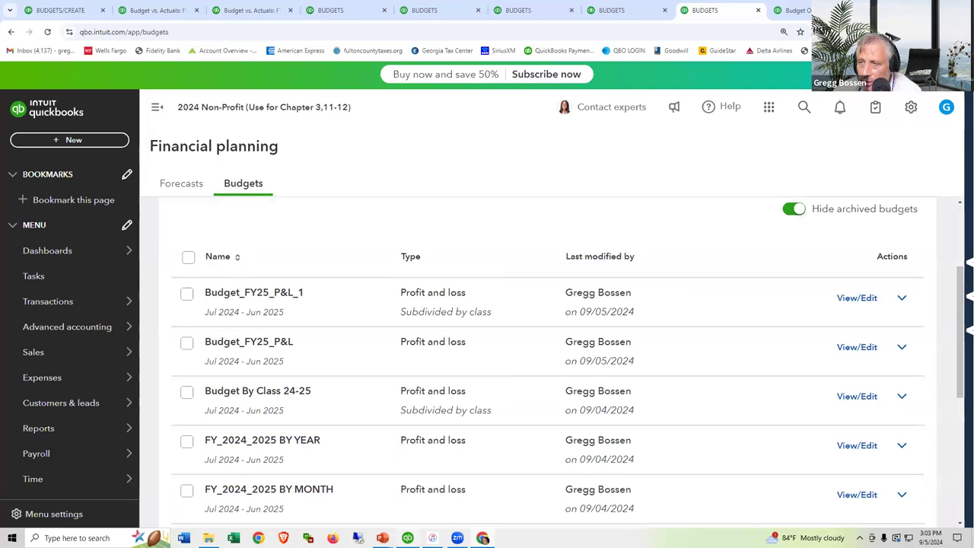
# - Switch to QuickBooks Desktop and start a Budget vs. Actual report using the FY2024-25 Profit & Loss by Account and Class budget
pyautogui.moveTo(407, 538)
pyautogui.click(409, 491)
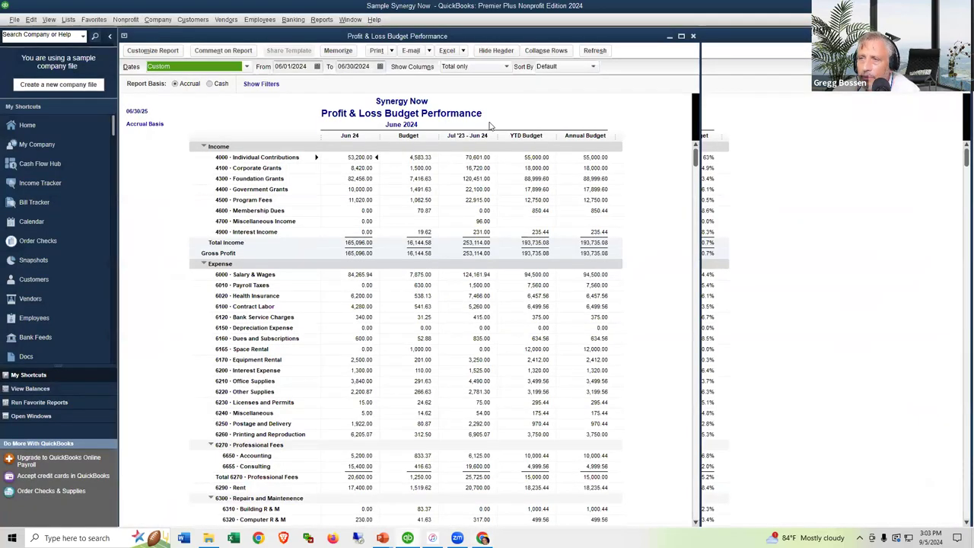
pyautogui.click(319, 19)
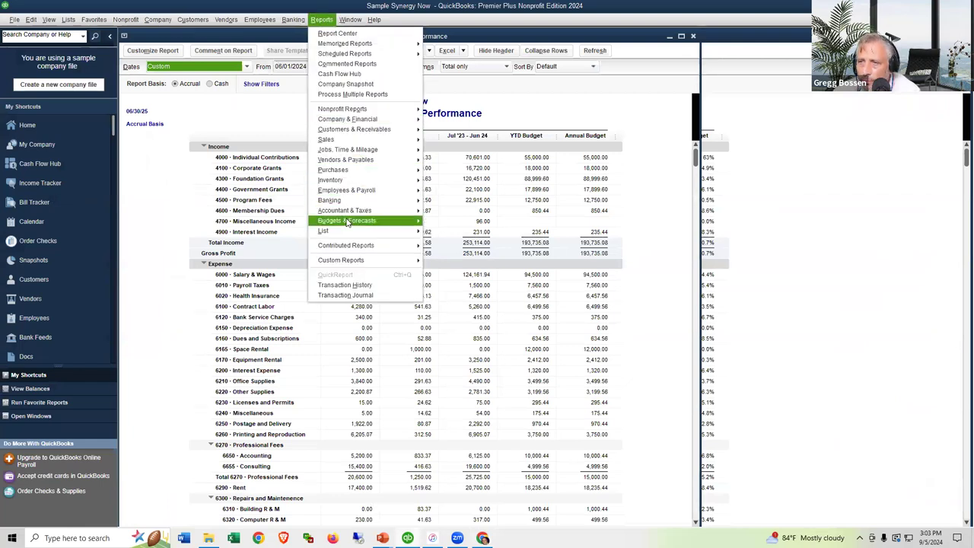
pyautogui.moveTo(347, 221)
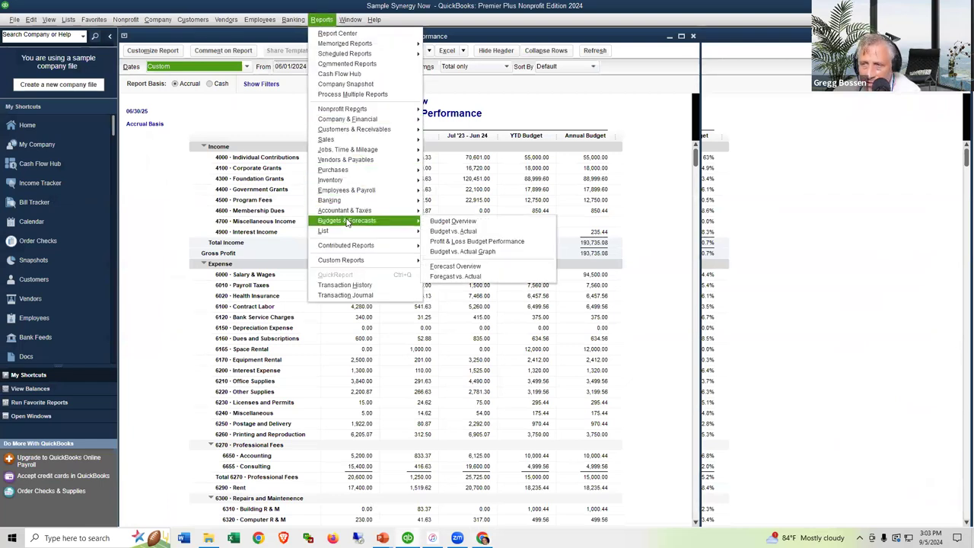
pyautogui.click(454, 241)
pyautogui.click(233, 82)
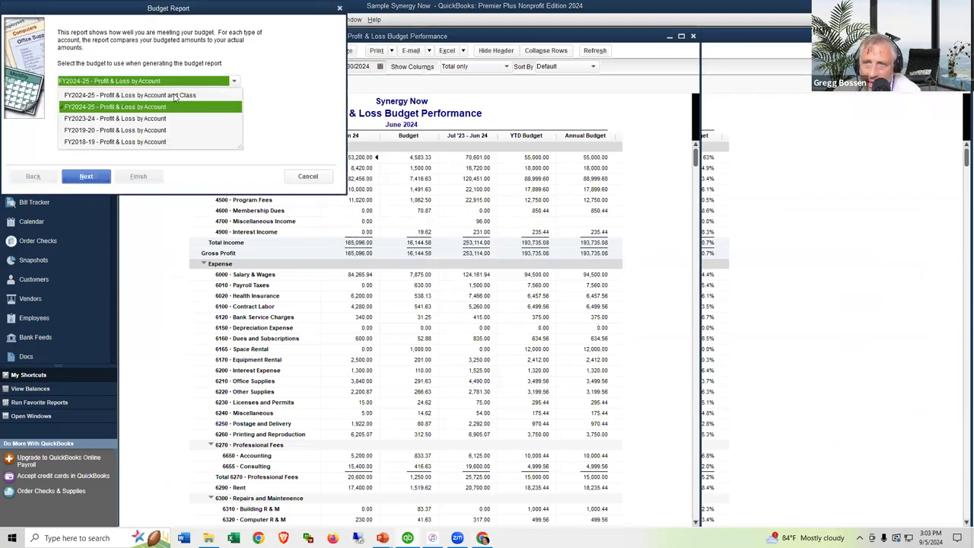
pyautogui.click(174, 95)
pyautogui.click(86, 176)
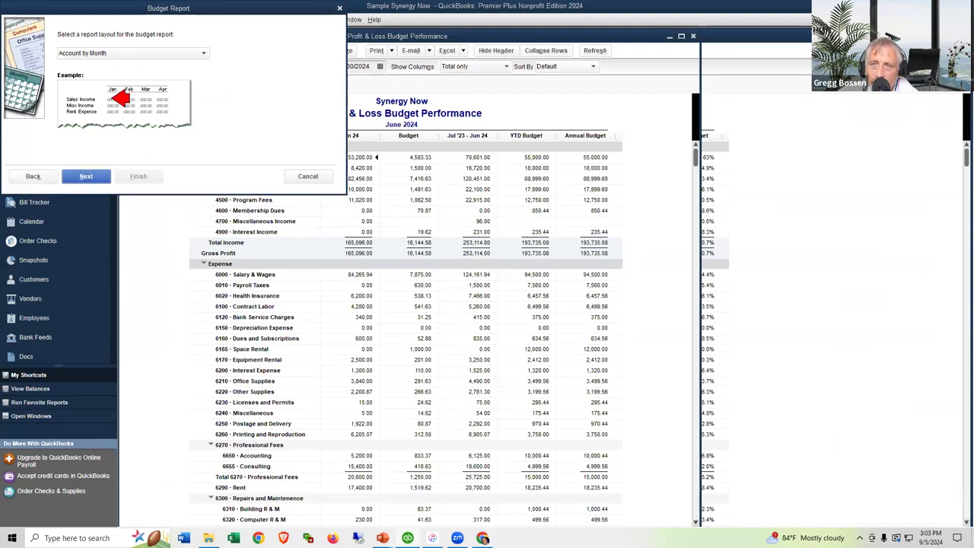
# - Choose the Account by Class layout for the budget report and generate it
pyautogui.click(203, 55)
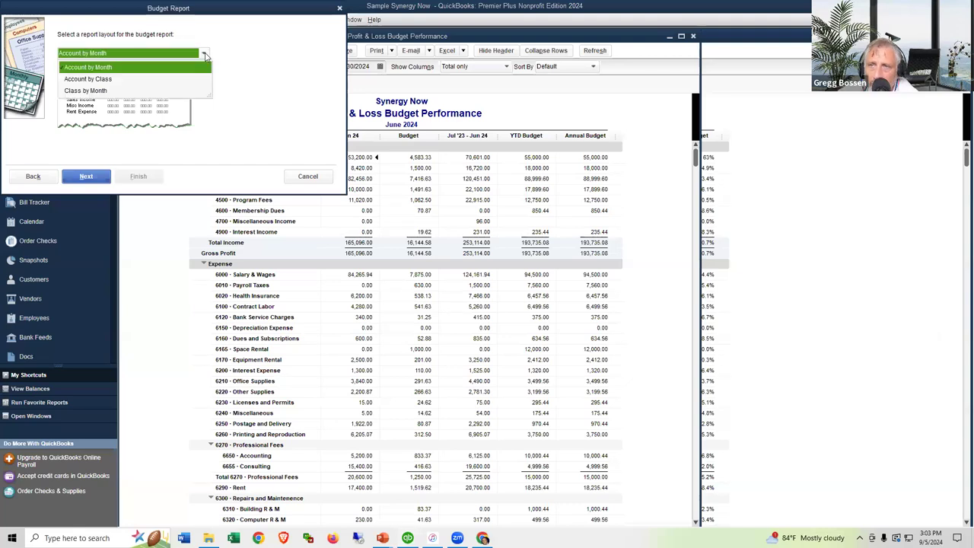
pyautogui.click(103, 80)
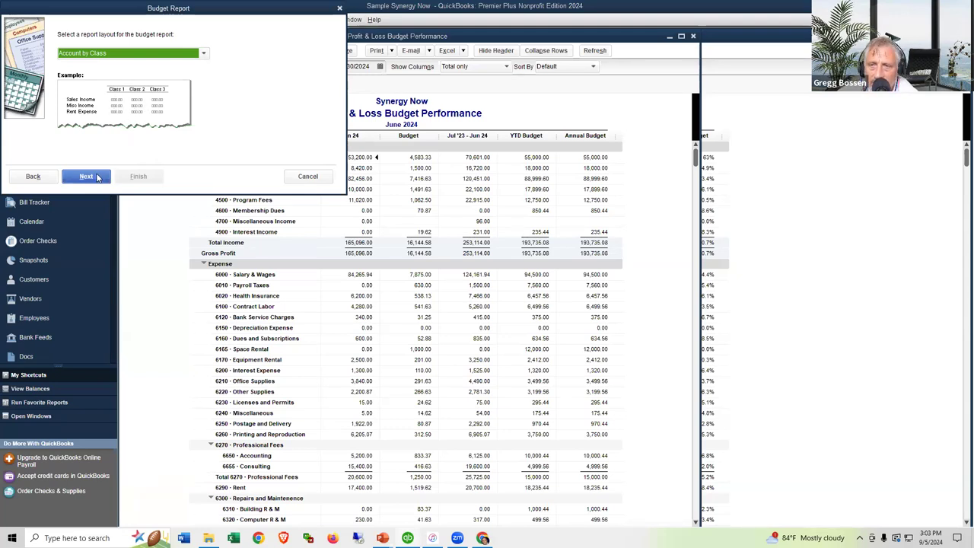
pyautogui.click(87, 177)
pyautogui.click(136, 177)
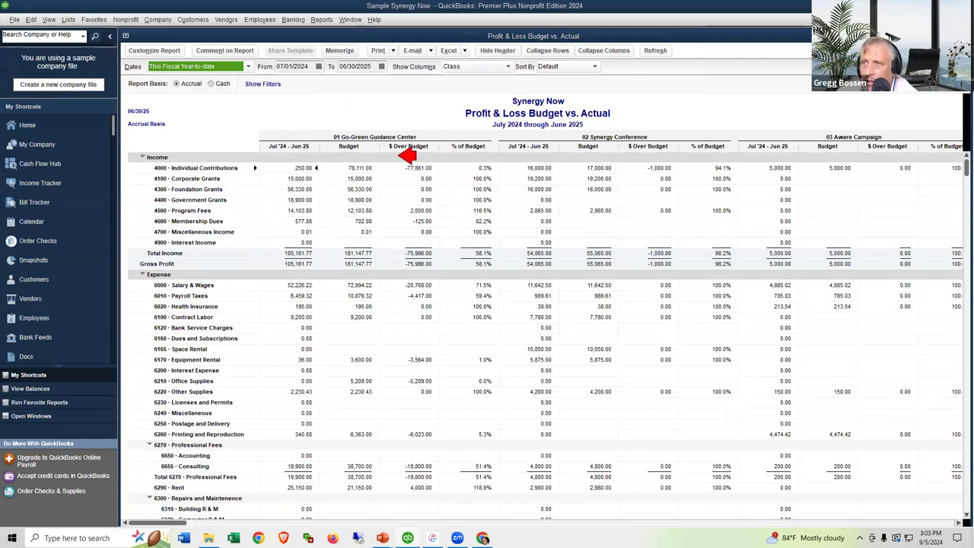
# - Show the Profit & Loss Budget vs. Actual report's columns as Total only and remove its % of Budget subcolumn
pyautogui.click(502, 67)
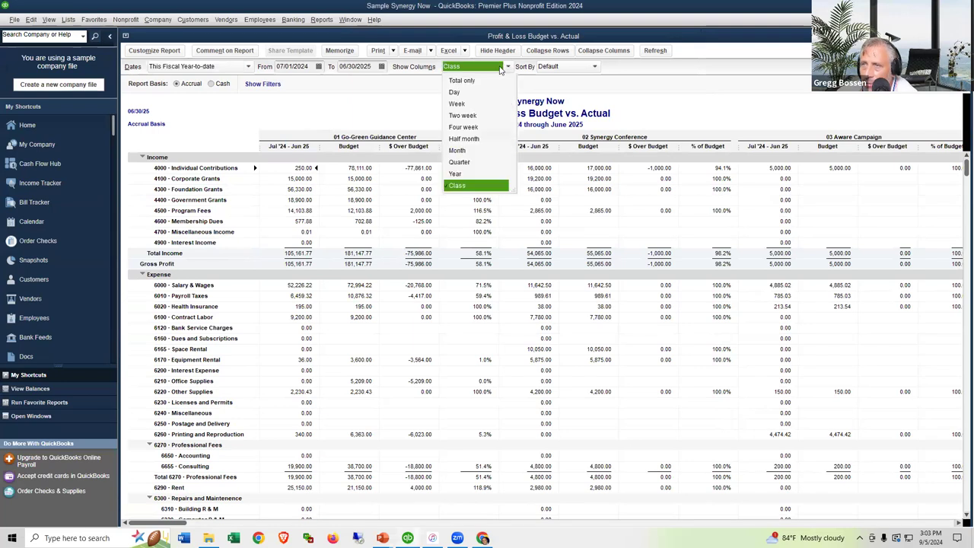
pyautogui.click(460, 81)
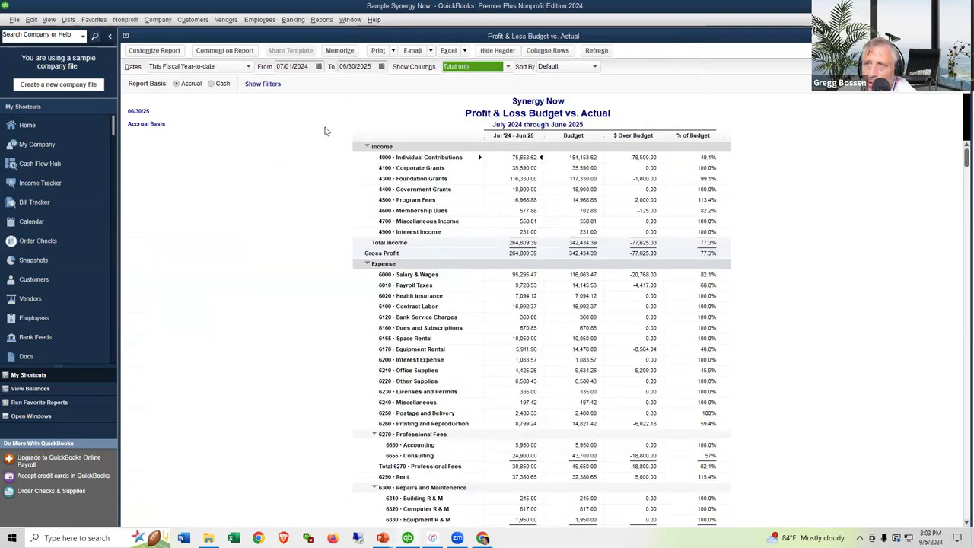
pyautogui.click(174, 51)
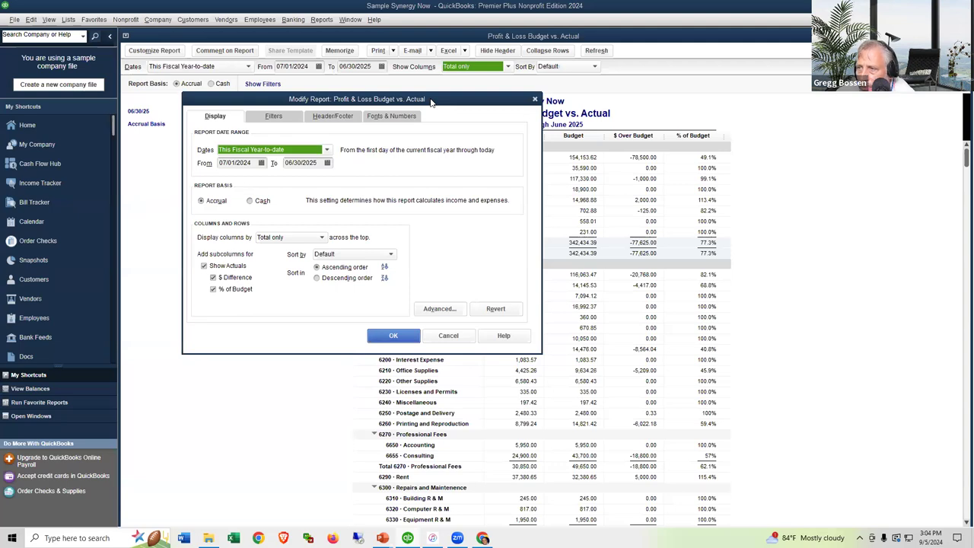
pyautogui.moveTo(431, 102); pyautogui.dragTo(511, 344)
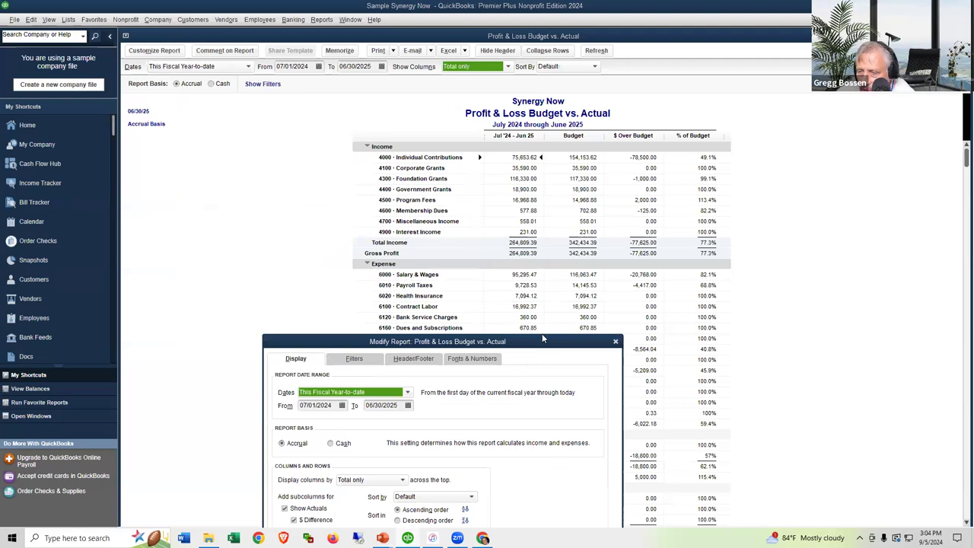
pyautogui.moveTo(542, 337); pyautogui.dragTo(499, 164)
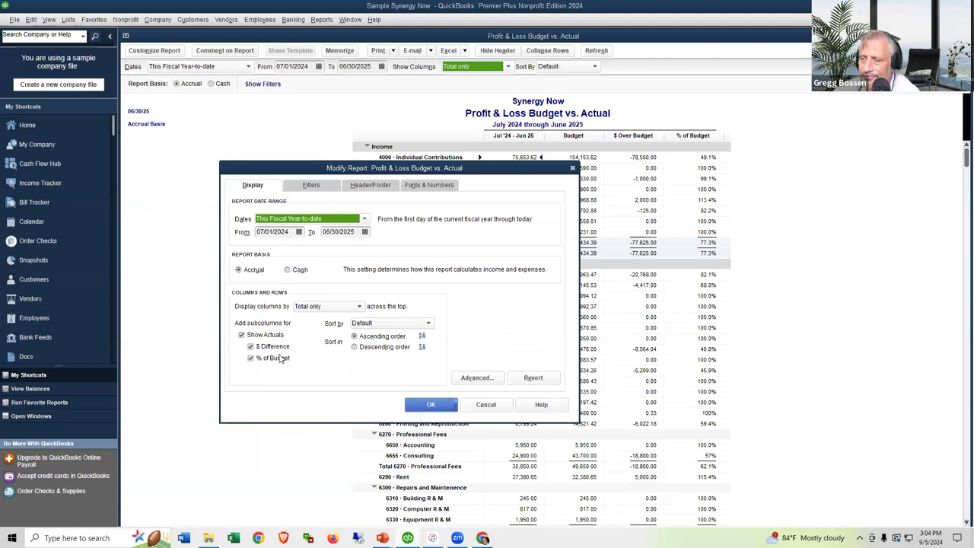
pyautogui.click(254, 361)
pyautogui.click(430, 405)
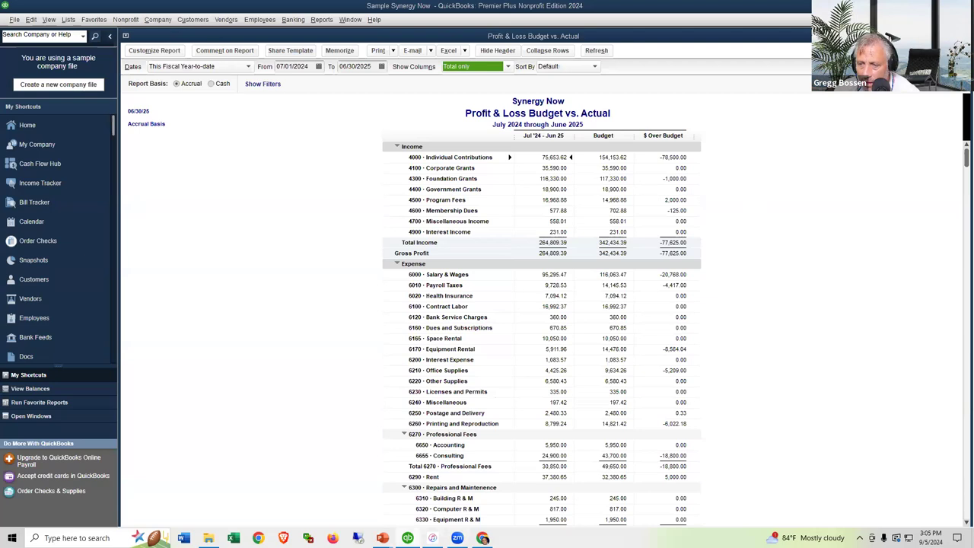
# - Switch to QuickBooks Online in the browser and open the company's advanced account settings
pyautogui.moveTo(407, 537)
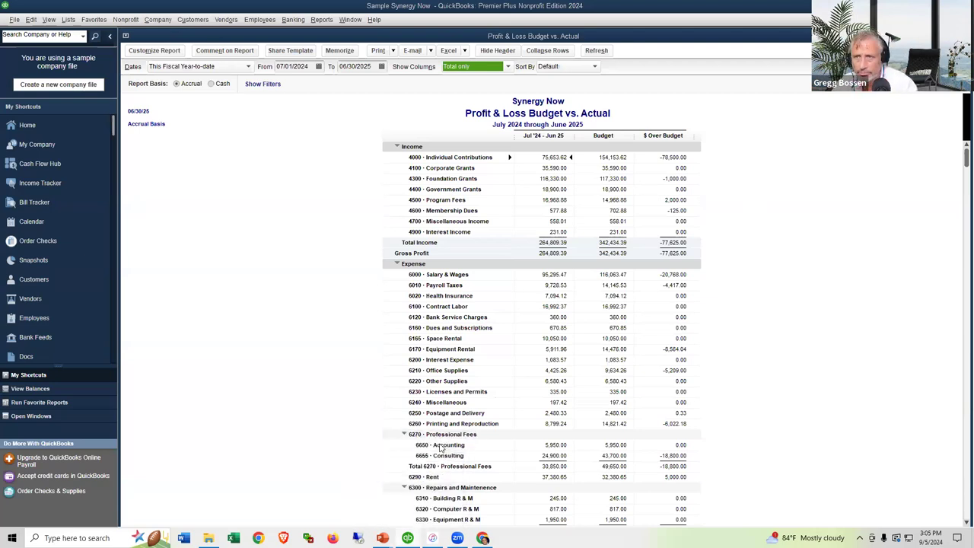
pyautogui.hotkey('alt', 'Tab')
pyautogui.press('Tab')
pyautogui.press('Tab')
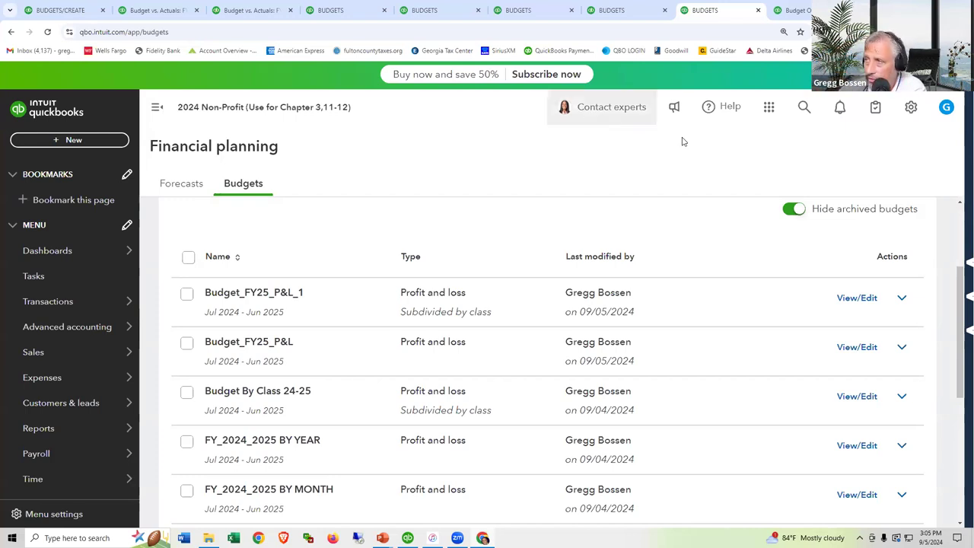
pyautogui.click(910, 108)
pyautogui.click(508, 190)
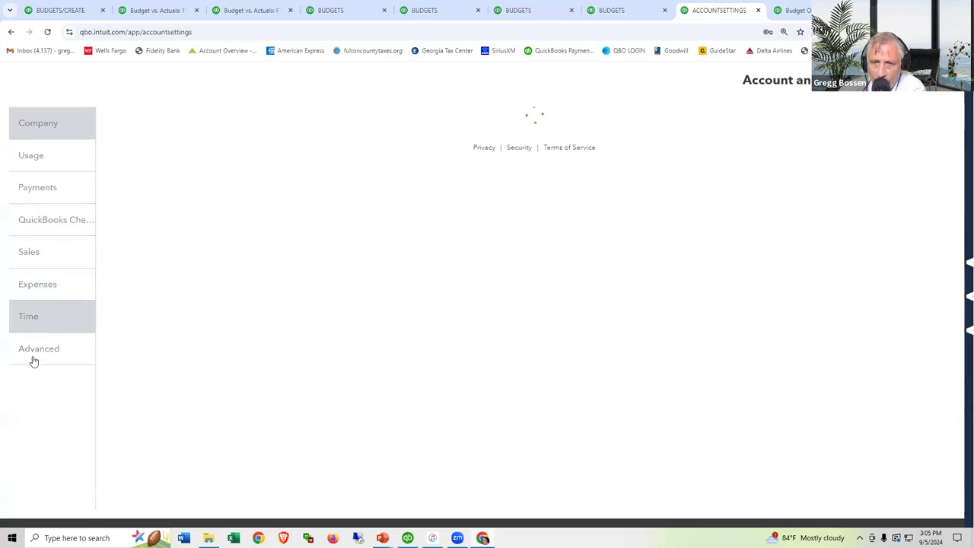
pyautogui.click(35, 350)
# - Turn on location tracking in the Categories settings with the label Department, save it and leave the account settings
pyautogui.click(569, 332)
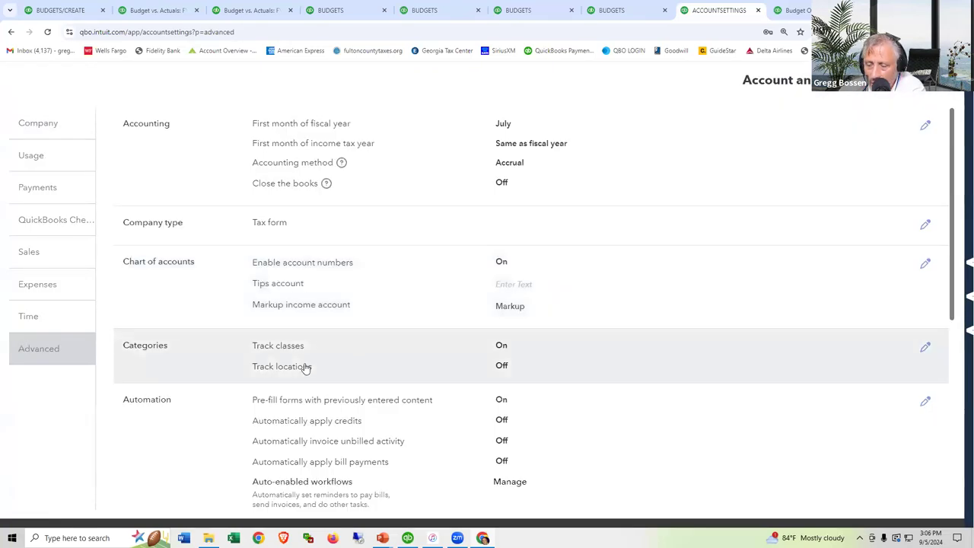
pyautogui.click(500, 371)
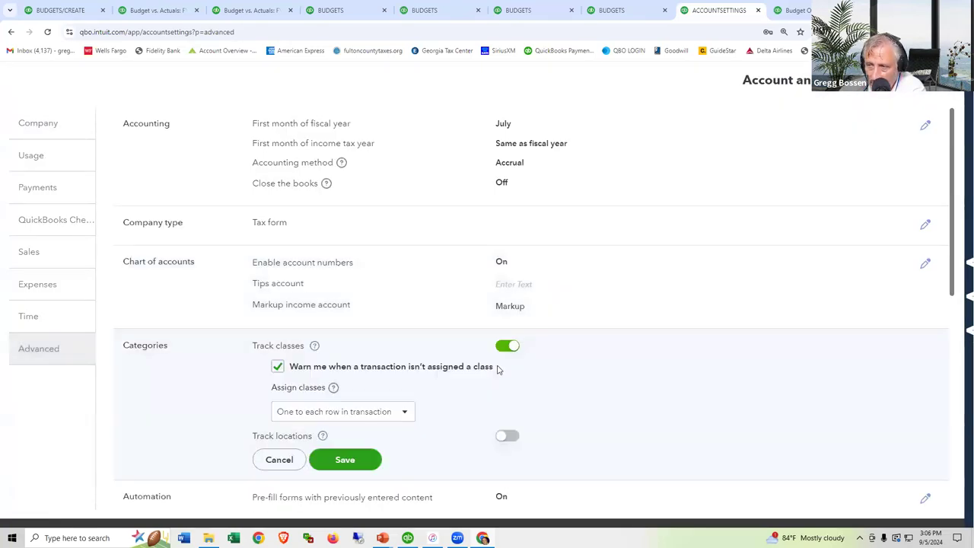
pyautogui.click(500, 438)
pyautogui.scroll(-2, 500, 439)
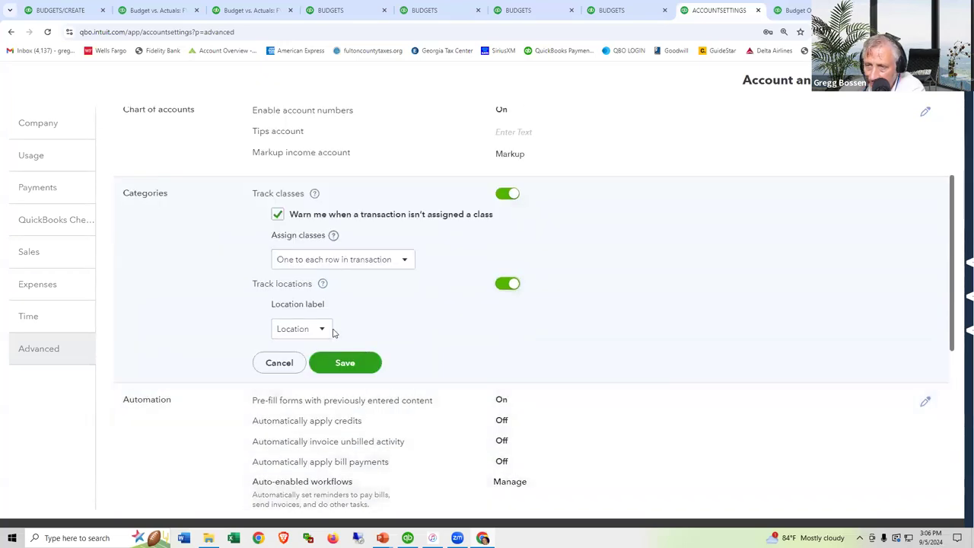
pyautogui.click(325, 330)
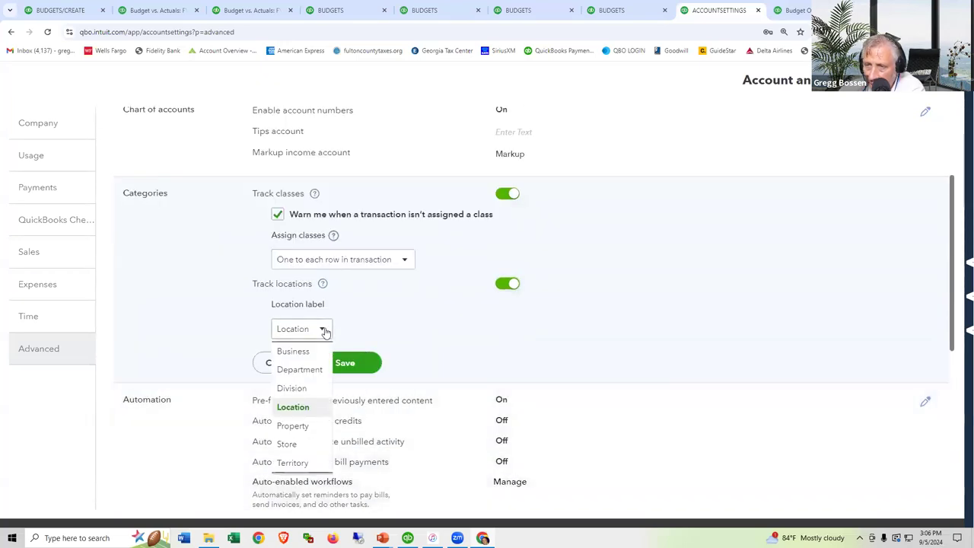
pyautogui.click(311, 370)
pyautogui.click(345, 365)
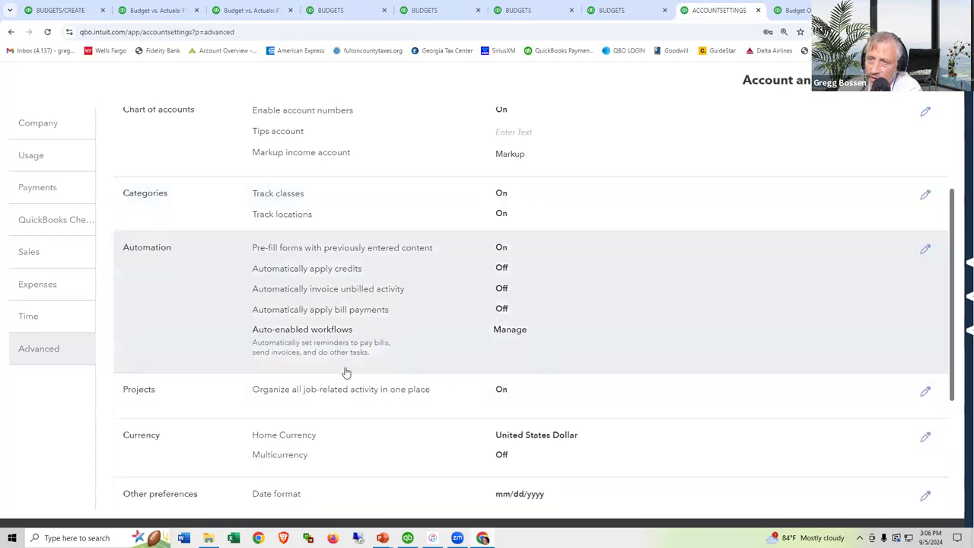
pyautogui.scroll(-3, 841, 390)
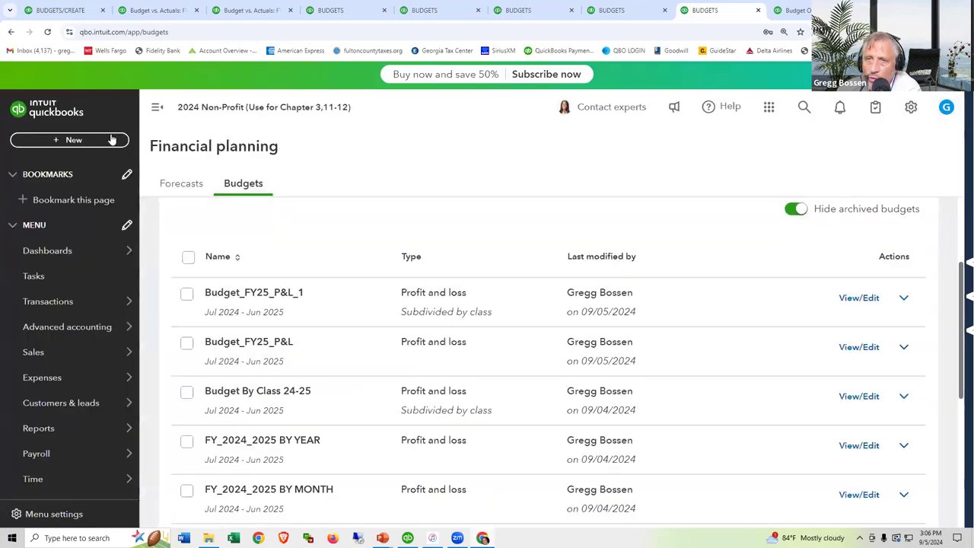
# - Start a new check and assign the 01 Go-Green Guidance Center class to its first category line
pyautogui.click(105, 139)
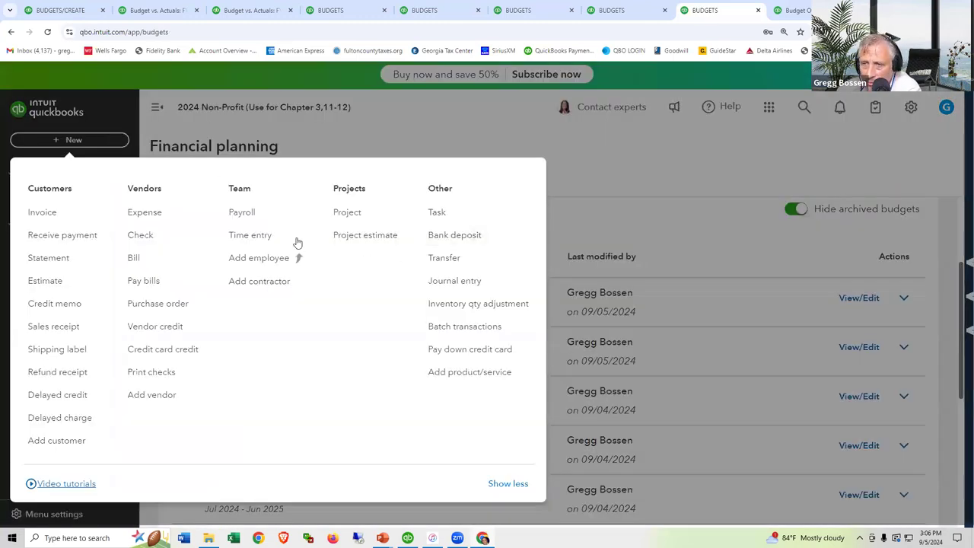
pyautogui.click(180, 236)
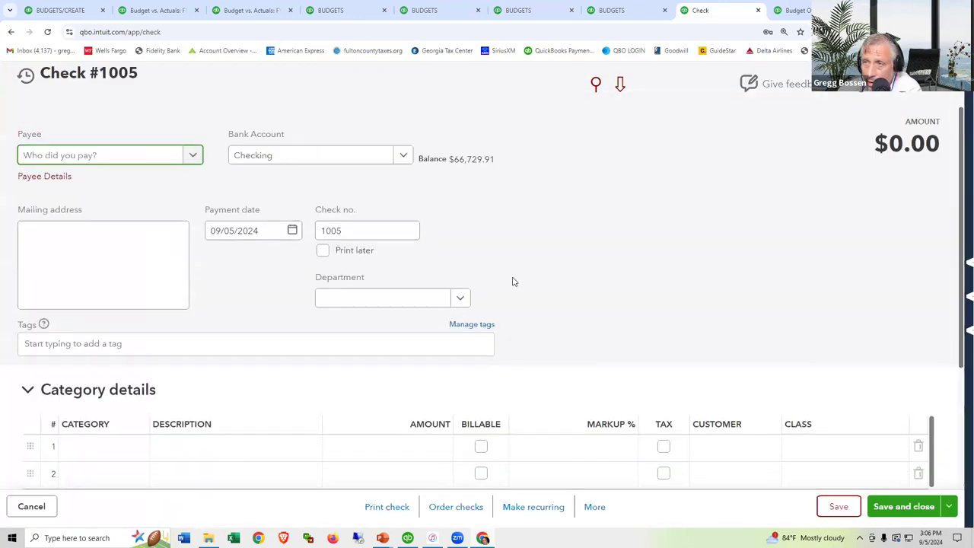
pyautogui.scroll(-2, 596, 257)
pyautogui.click(882, 301)
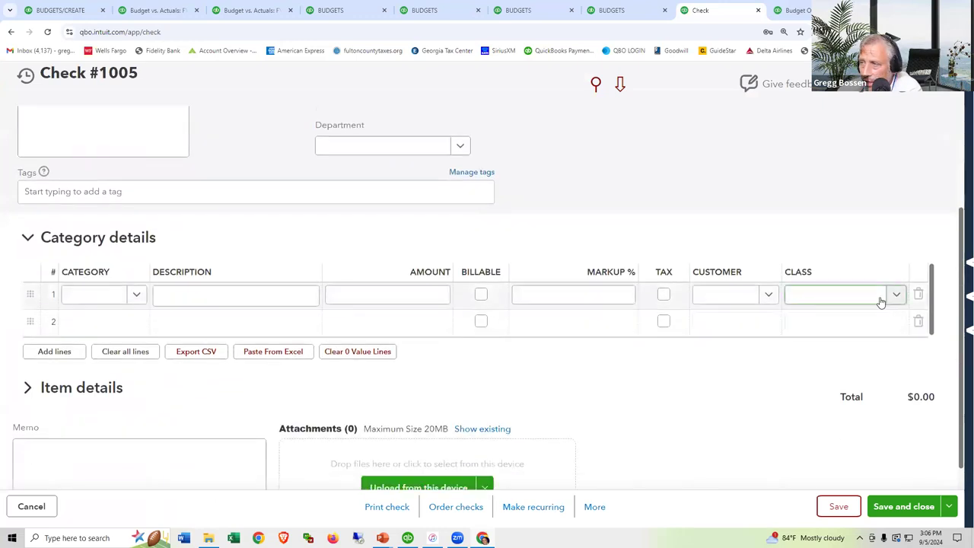
pyautogui.click(897, 298)
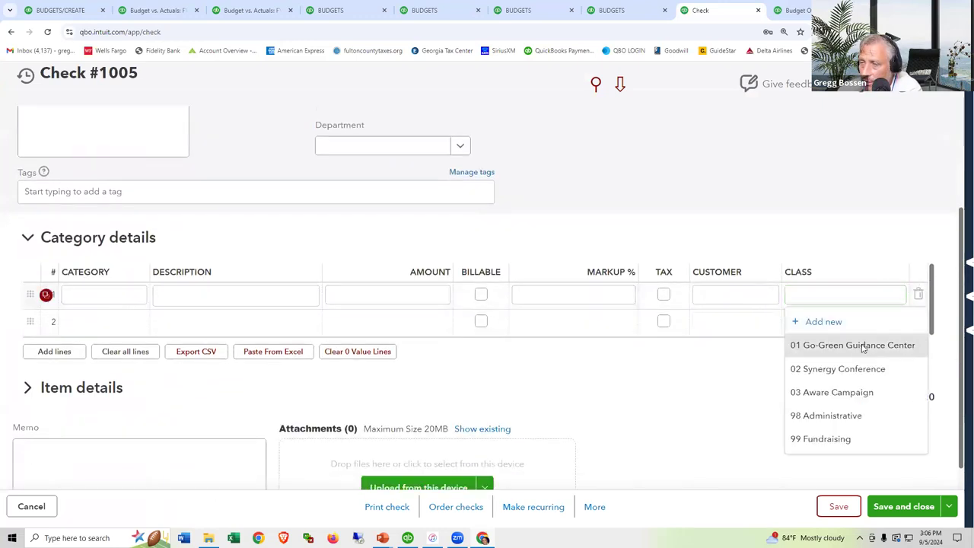
pyautogui.click(858, 344)
# - Look at the check's Department choices and leave the check without saving it
pyautogui.click(460, 145)
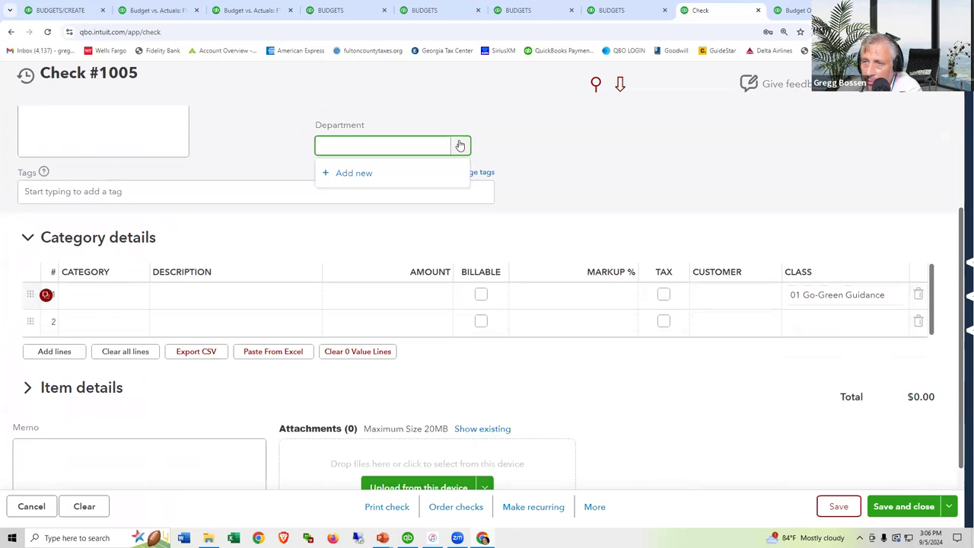
pyautogui.click(459, 145)
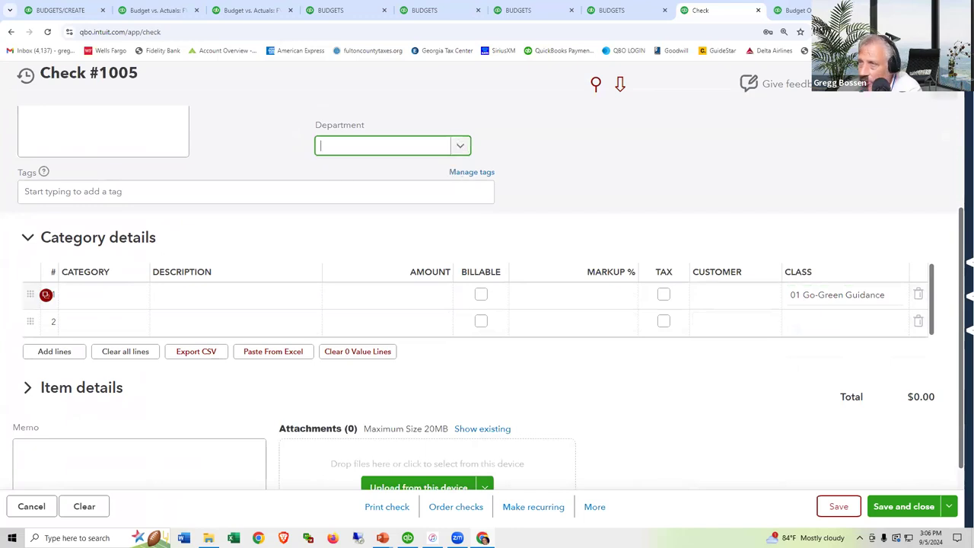
pyautogui.click(867, 82)
pyautogui.click(515, 327)
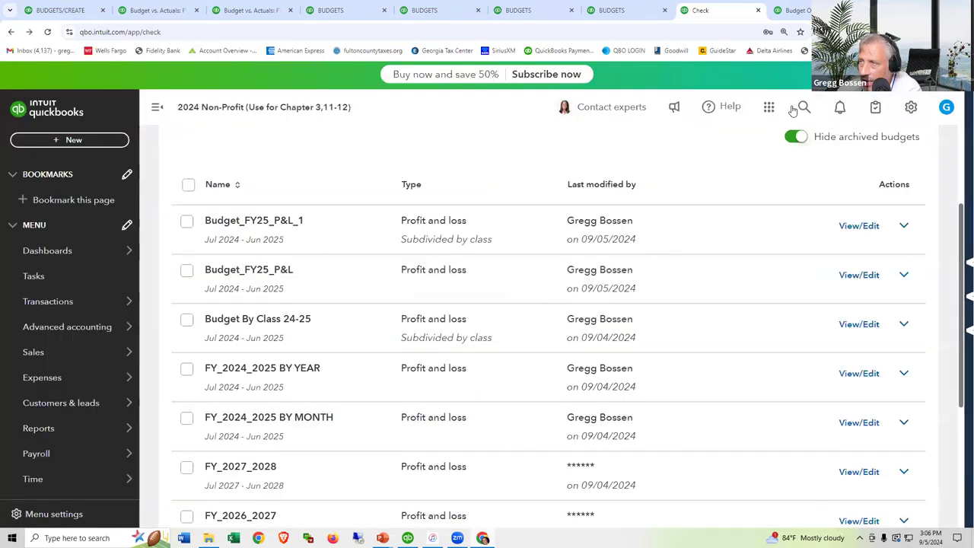
# - Start a new FY 2025 profit and loss budget subdivided by Department, and leave its setup
pyautogui.click(911, 110)
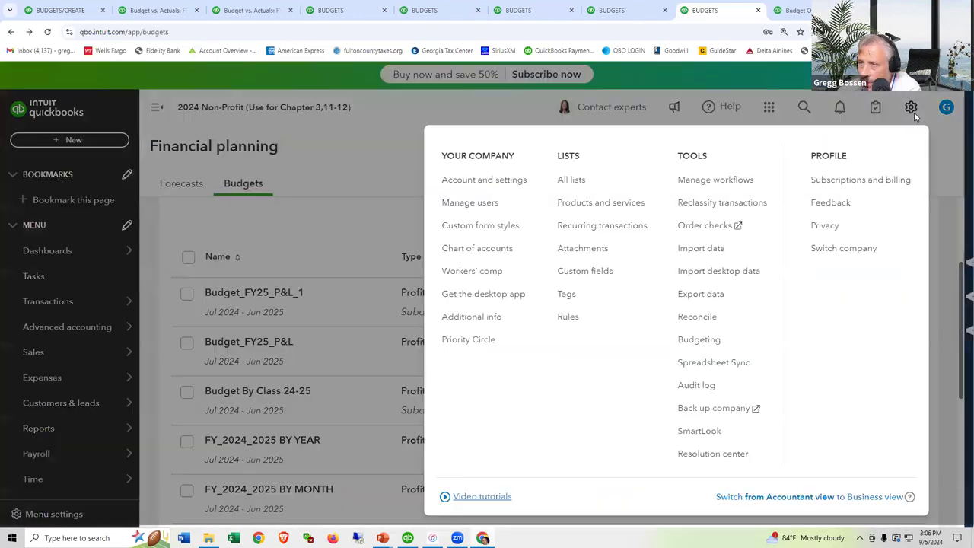
pyautogui.click(698, 338)
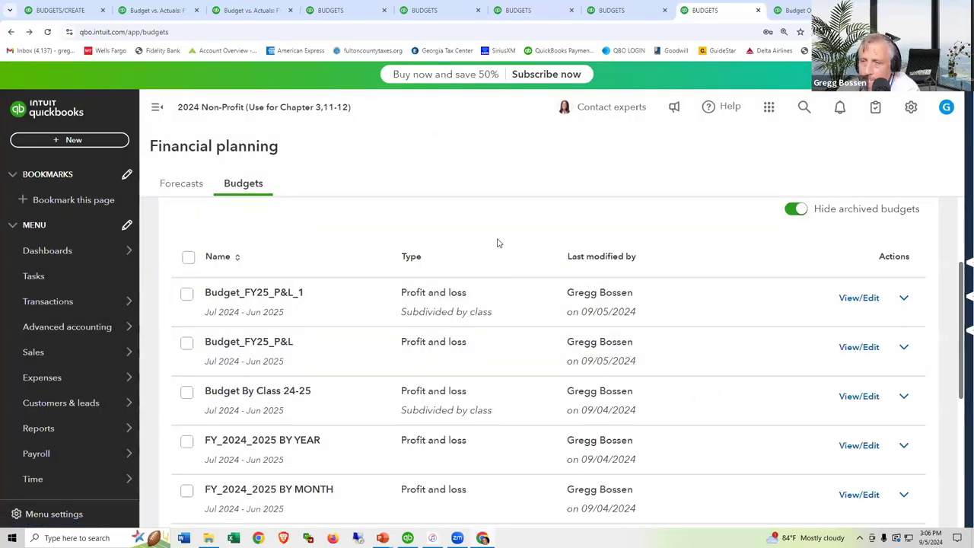
pyautogui.scroll(2, 798, 279)
pyautogui.click(867, 221)
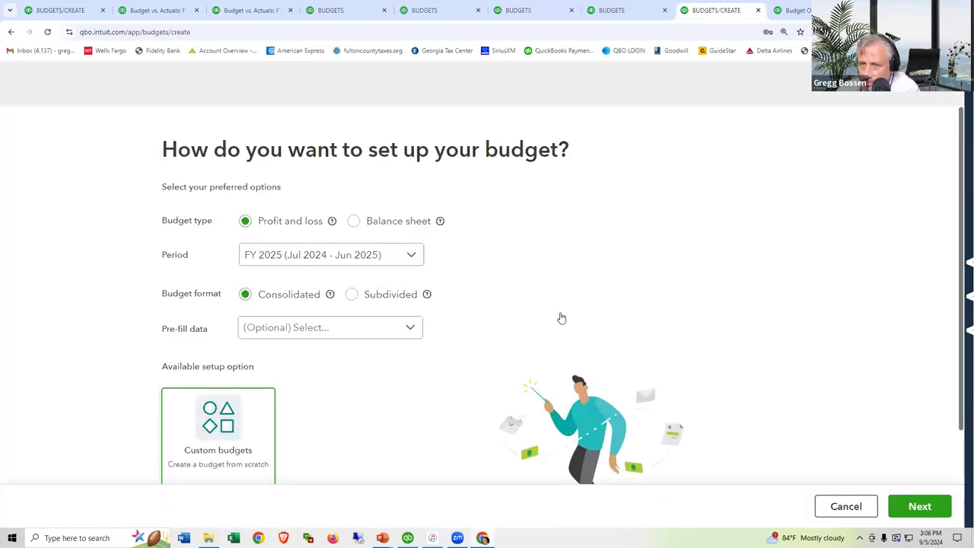
pyautogui.click(352, 294)
pyautogui.click(406, 338)
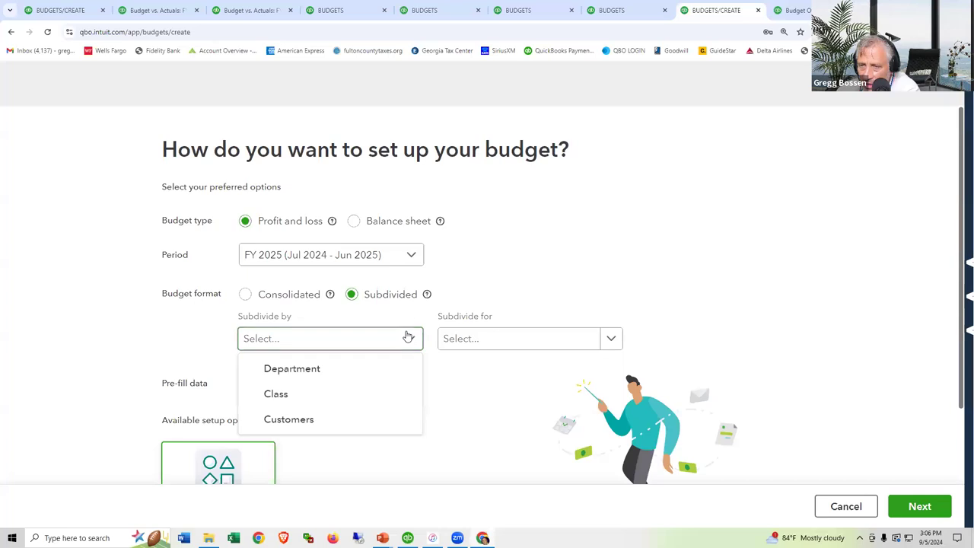
pyautogui.click(324, 369)
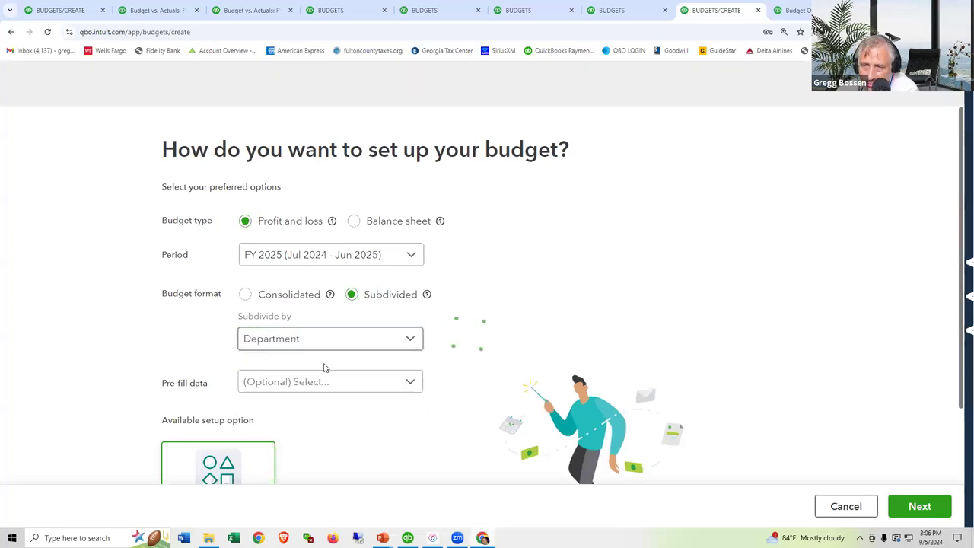
pyautogui.hotkey('alt', 'Left')
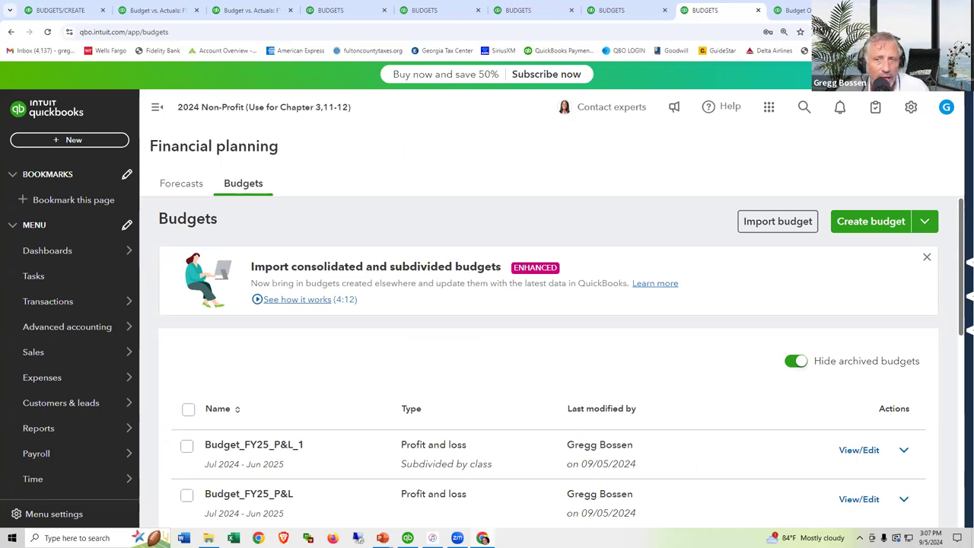
pyautogui.scroll(-6, 656, 310)
pyautogui.scroll(6, 651, 313)
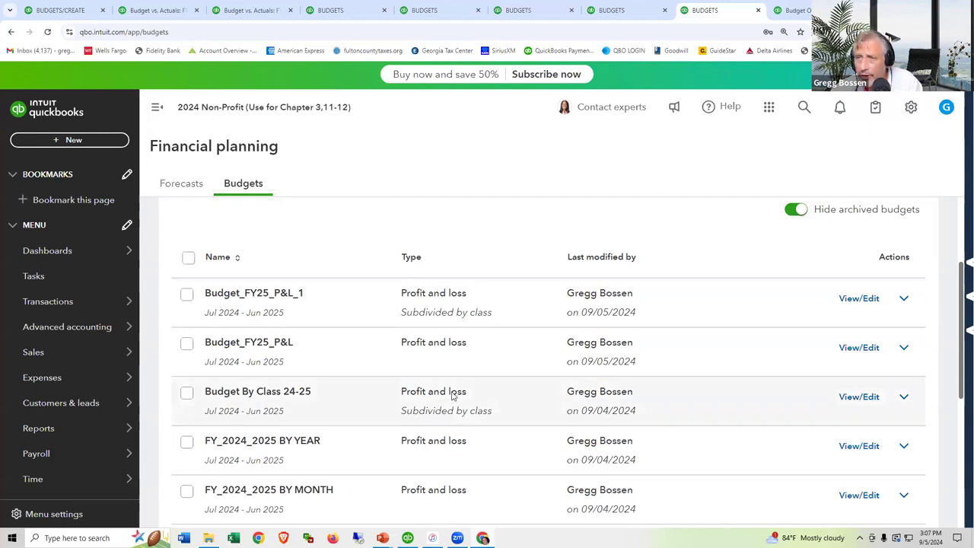
pyautogui.hotkey('alt', 'Tab')
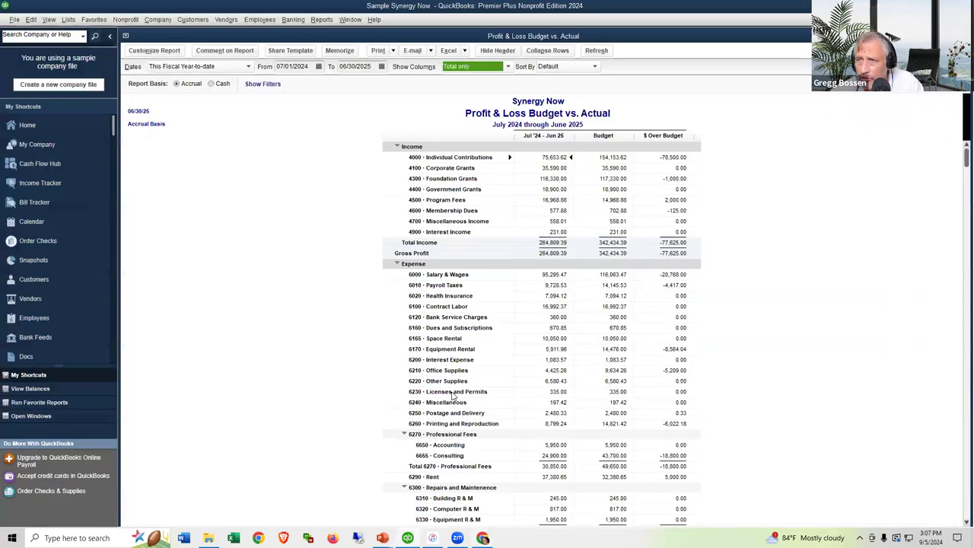
pyautogui.hotkey('alt', 'Tab')
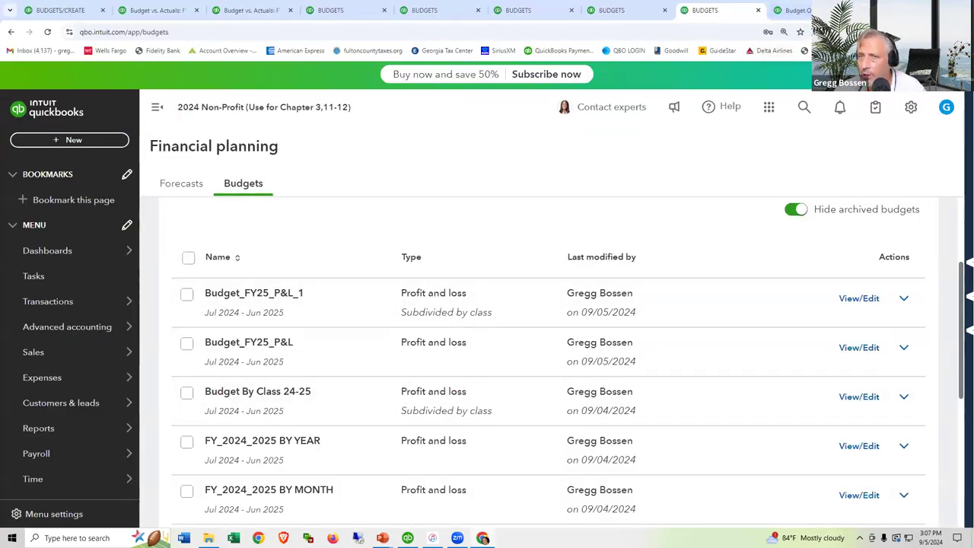
# - Open quickbooksmadeeasy.com in a new browser tab and view the live webinar on Budgeting/Tracking Restricted Grants in QBO
pyautogui.hotkey('ctrl', 't')
pyautogui.write('quick')
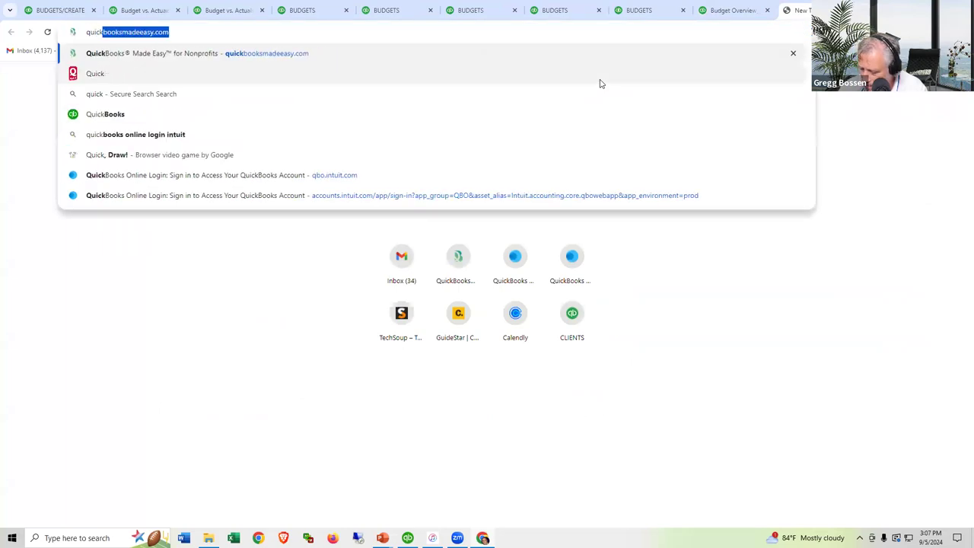
pyautogui.click(150, 55)
pyautogui.moveTo(435, 130)
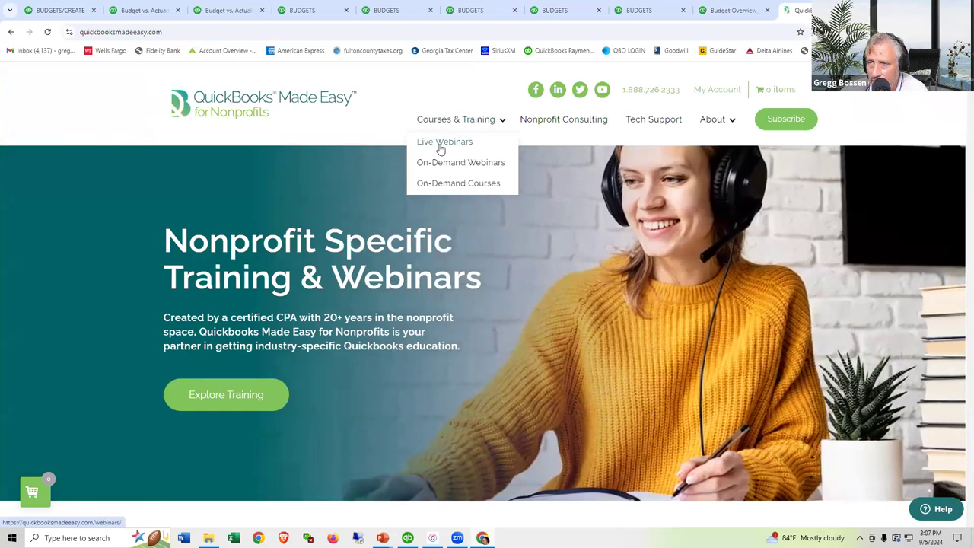
pyautogui.click(441, 142)
pyautogui.scroll(-3, 412, 196)
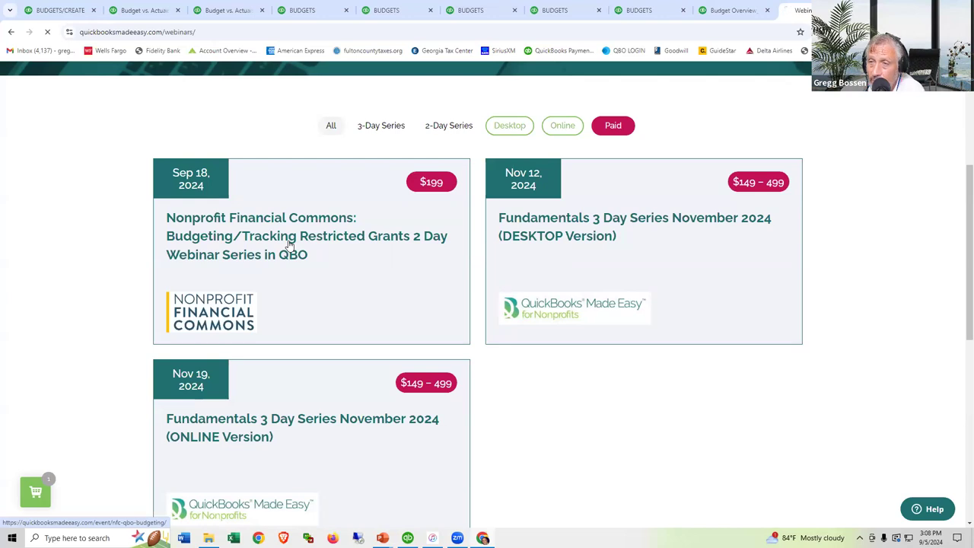
pyautogui.scroll(-2, 319, 273)
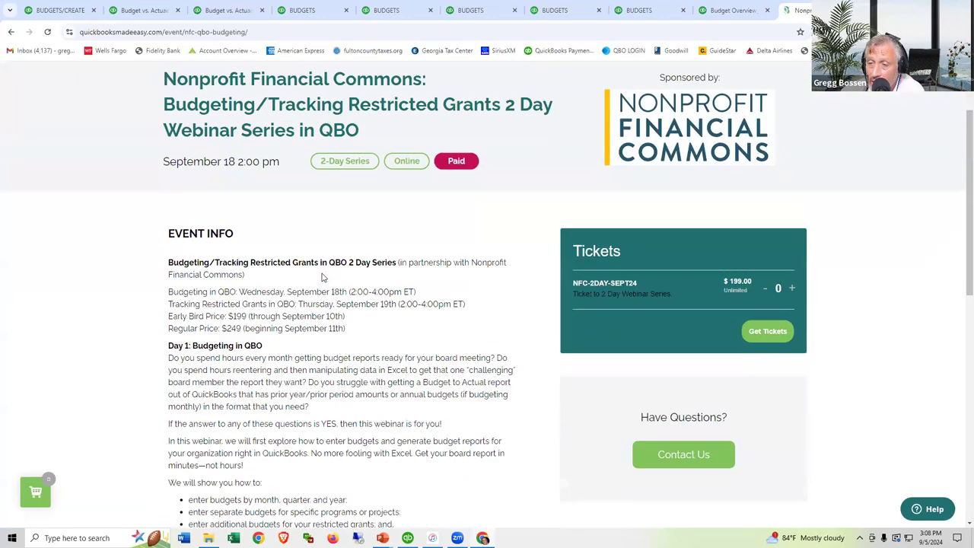
# - Look over the webinar's event details and open the On-Demand Courses listing from the site's home page
pyautogui.scroll(-1, 323, 277)
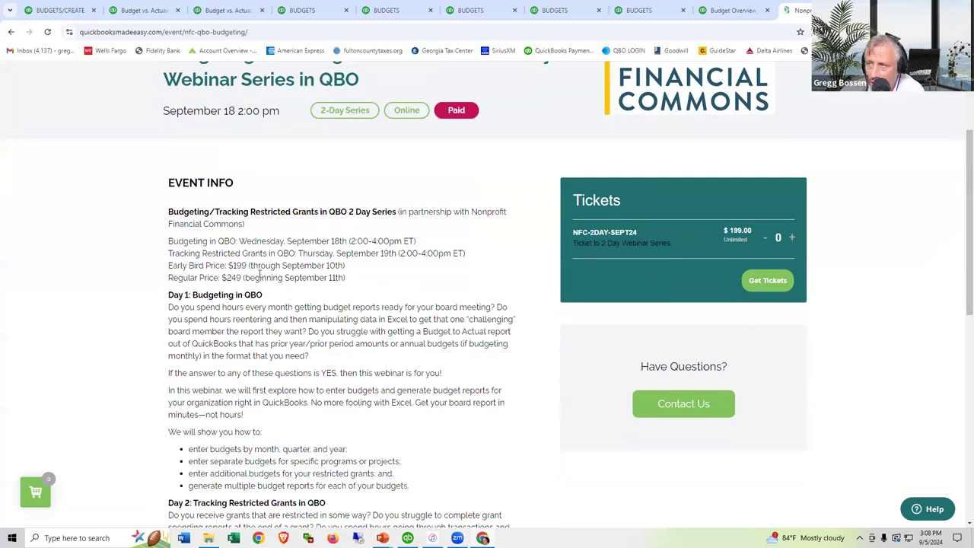
pyautogui.scroll(3, 342, 298)
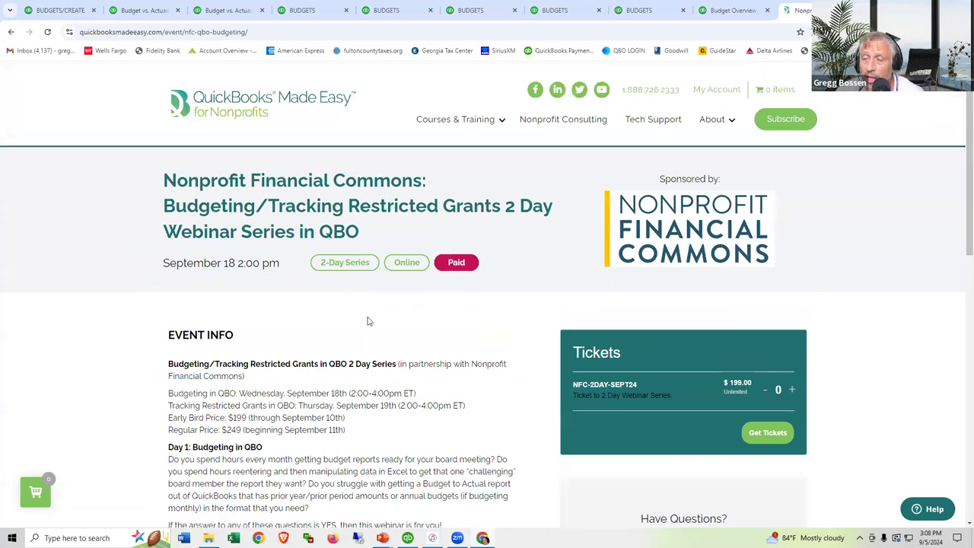
pyautogui.click(225, 107)
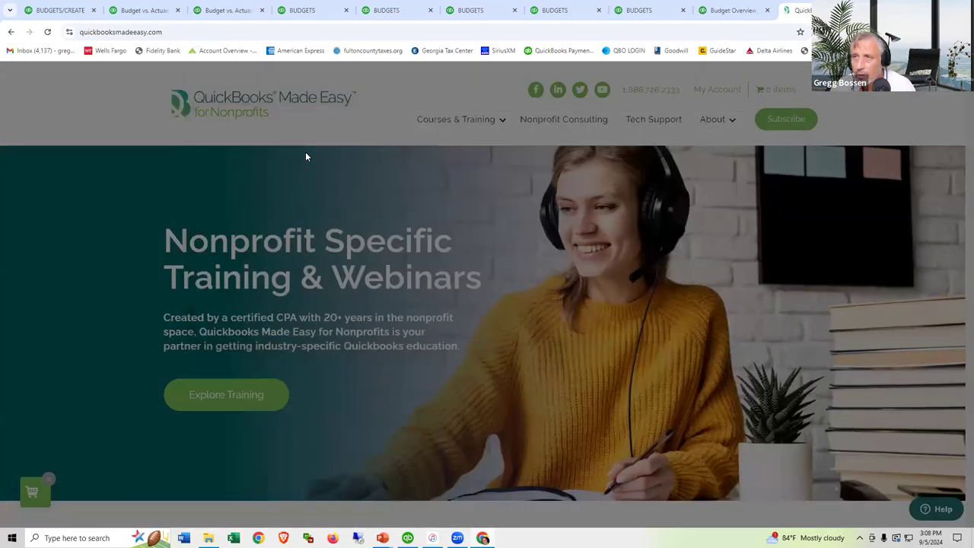
pyautogui.moveTo(467, 122)
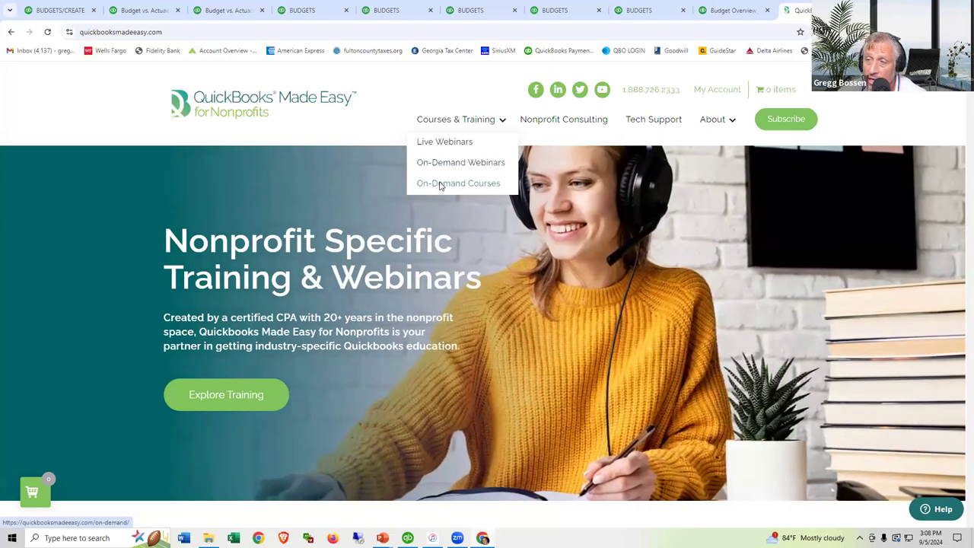
pyautogui.click(440, 185)
pyautogui.scroll(-3, 354, 260)
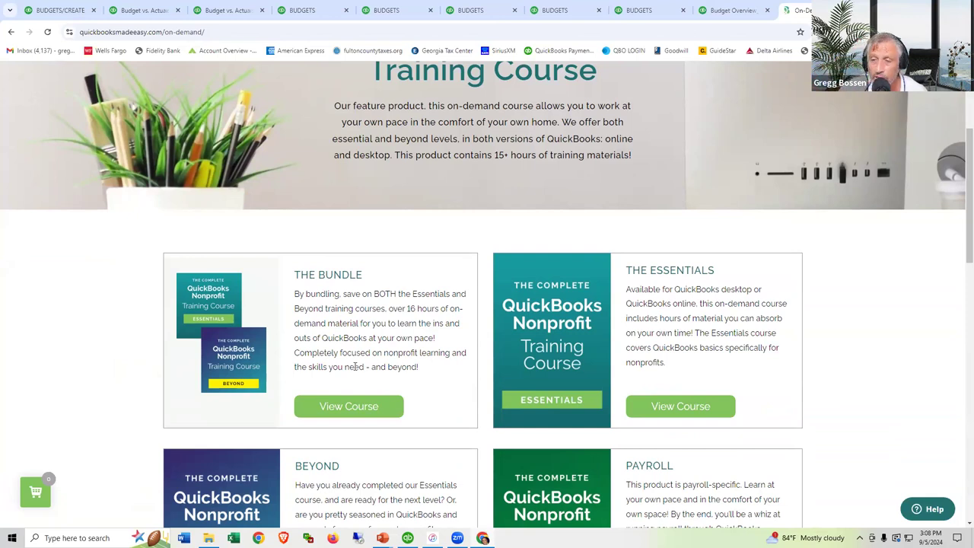
# - View The Bundle training course and examine its Essentials and Beyond the Essentials topics
pyautogui.click(346, 404)
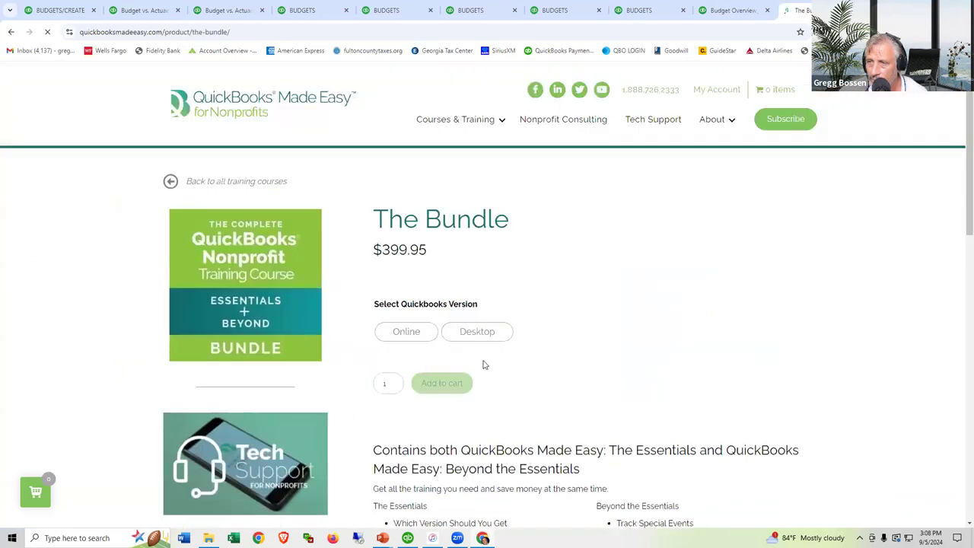
pyautogui.scroll(-3, 544, 343)
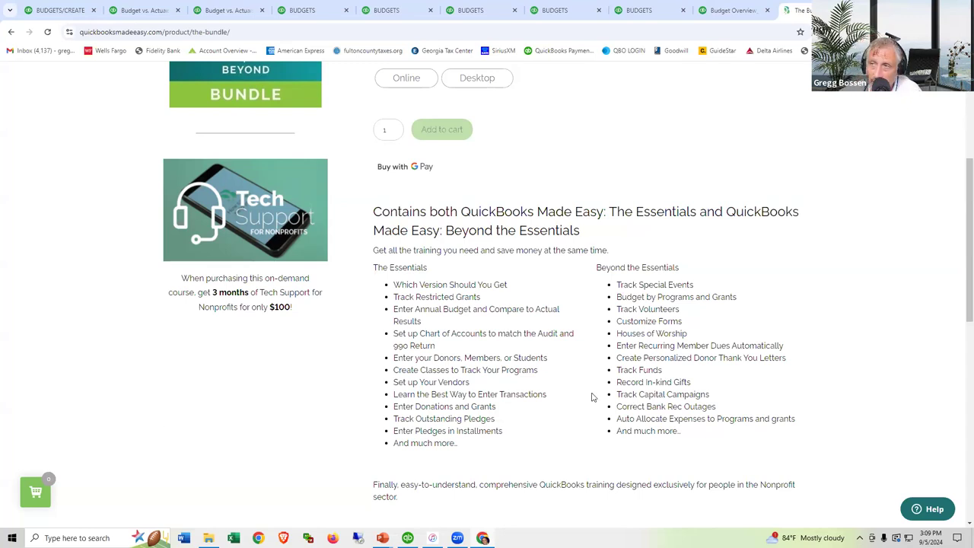
pyautogui.scroll(4, 593, 396)
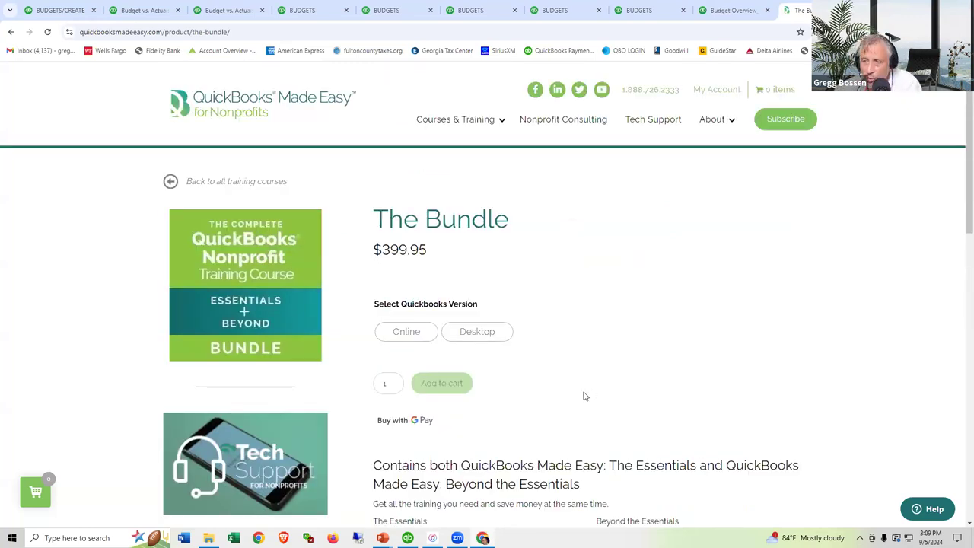
# - Switch to the PowerPoint slide show and present the Webinar Promotions slide with the laser pointer
pyautogui.hotkey('alt', 'Tab')
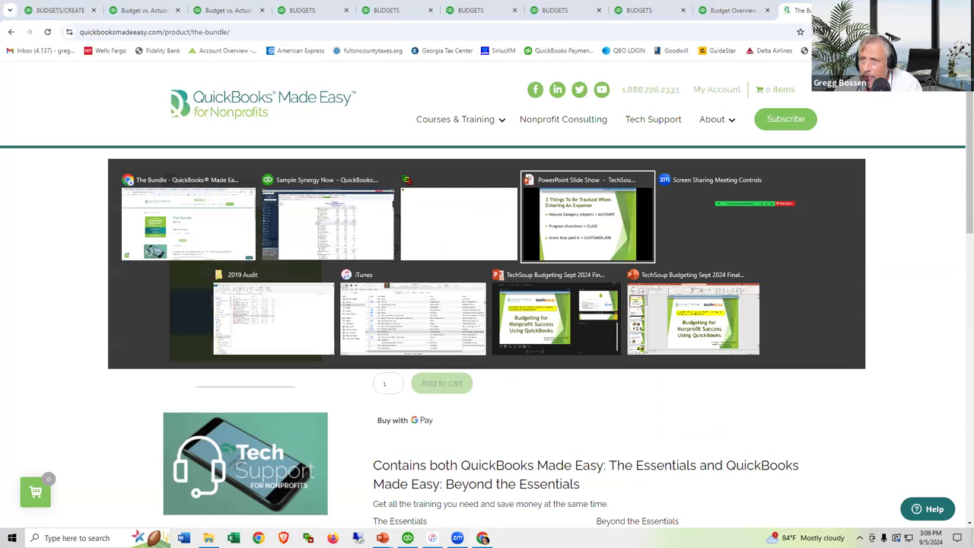
pyautogui.hotkey('alt', 'Tab')
pyautogui.press('Right')
pyautogui.press('Right')
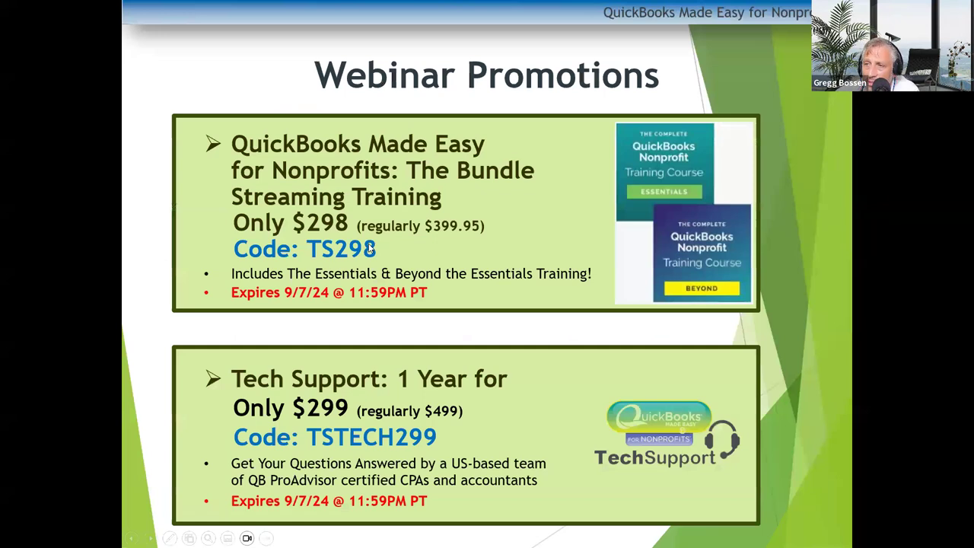
pyautogui.hotkey('ctrl', 'l')
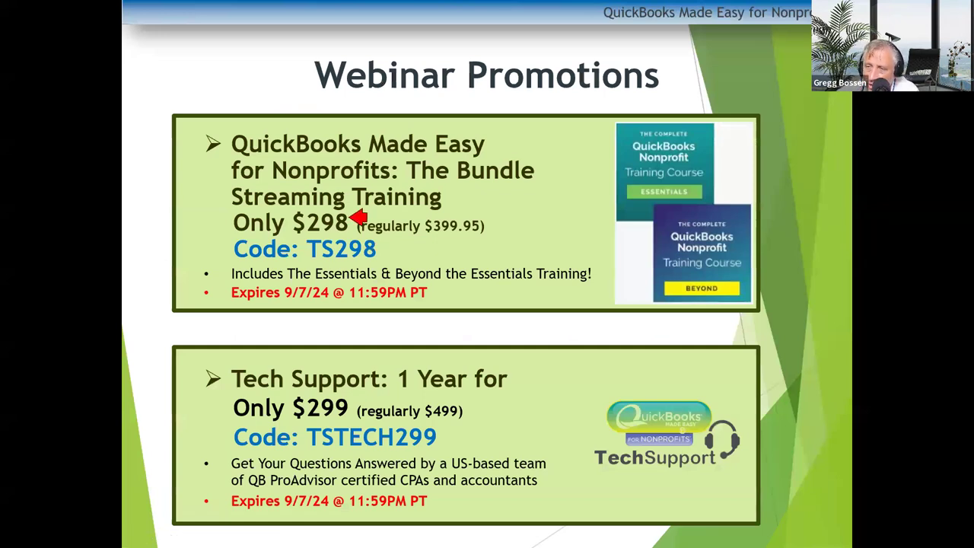
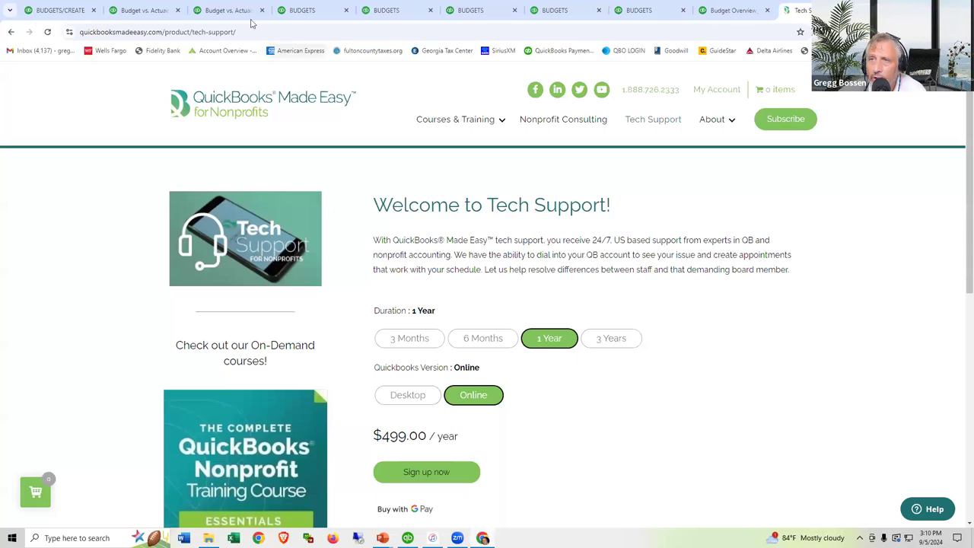
# - Return to QuickBooks Online and look through the standard reports list down to the Favorites and Business overview groups
pyautogui.click(232, 10)
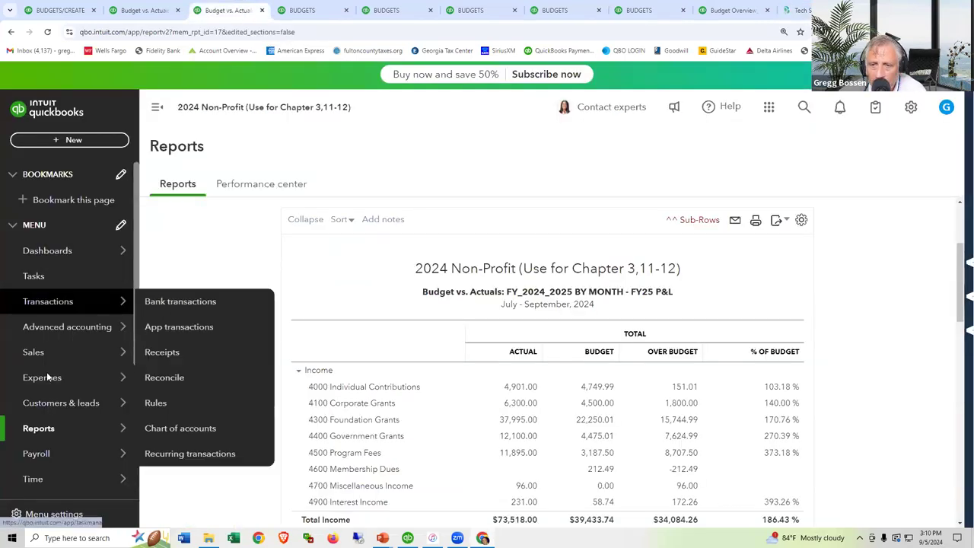
pyautogui.moveTo(101, 433)
pyautogui.click(156, 429)
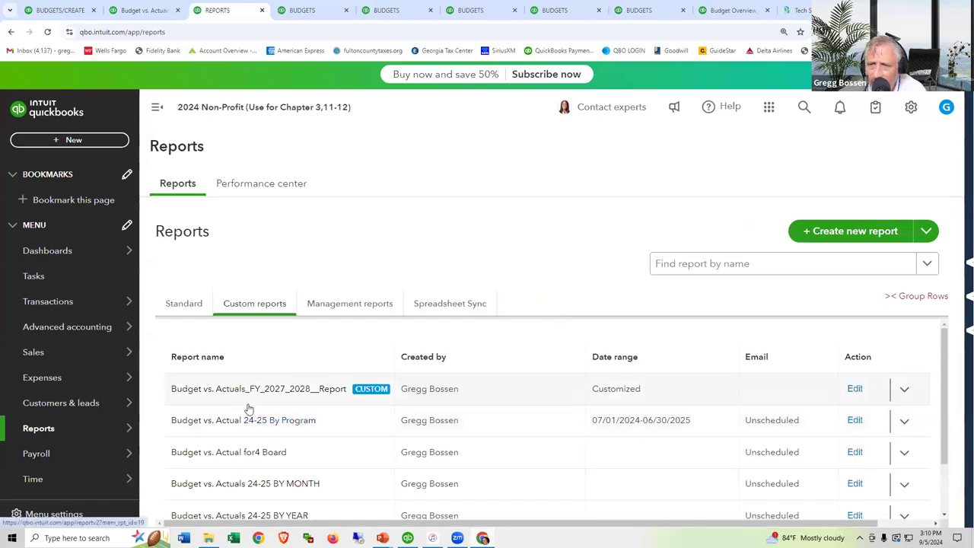
pyautogui.click(172, 306)
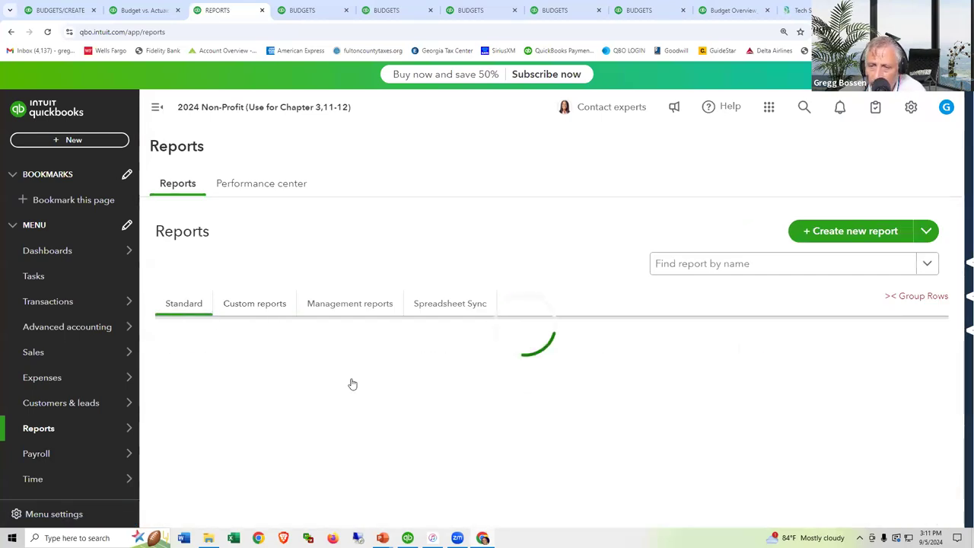
pyautogui.scroll(-2, 347, 406)
pyautogui.scroll(-1, 348, 404)
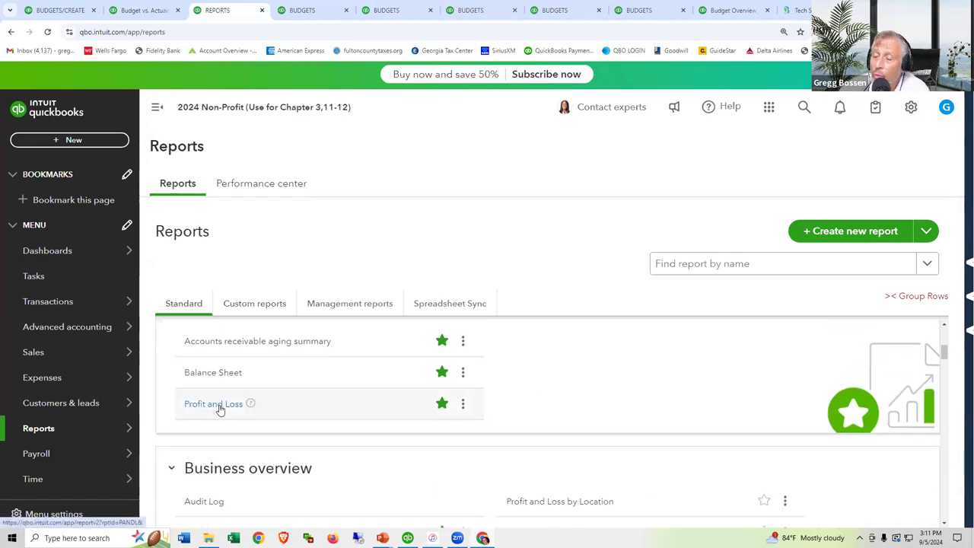
# - Set the company's tax form to Nonprofit organization (Form 990) in the account settings and save it
pyautogui.click(910, 108)
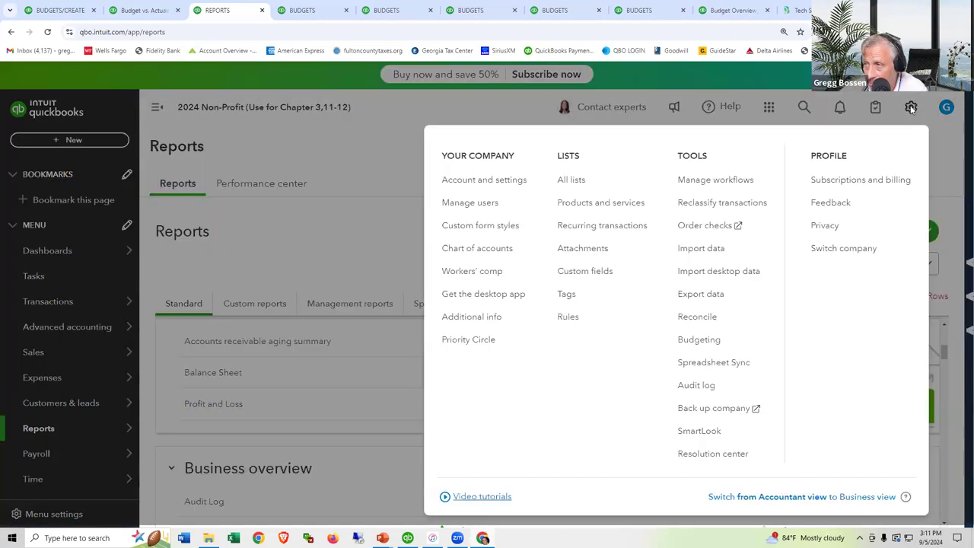
pyautogui.click(495, 181)
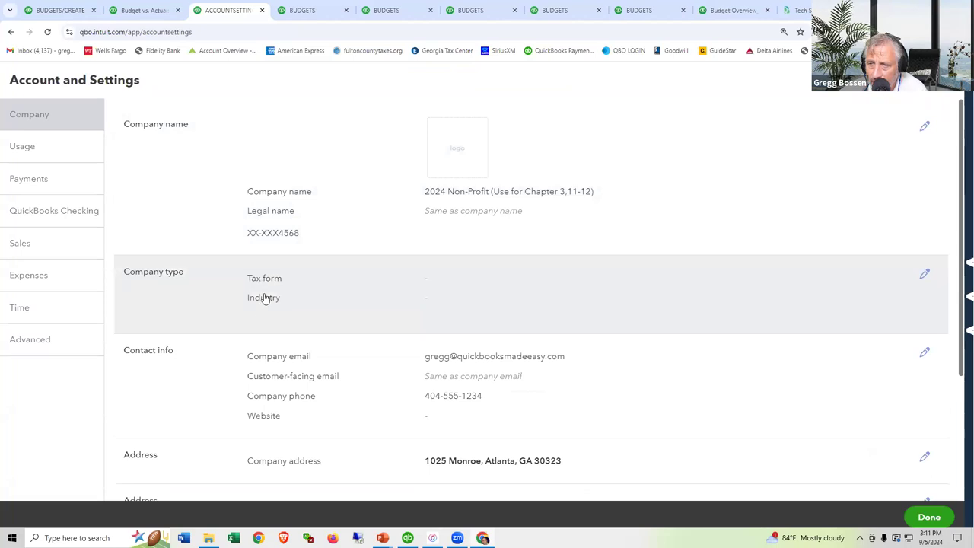
pyautogui.click(426, 285)
pyautogui.click(550, 288)
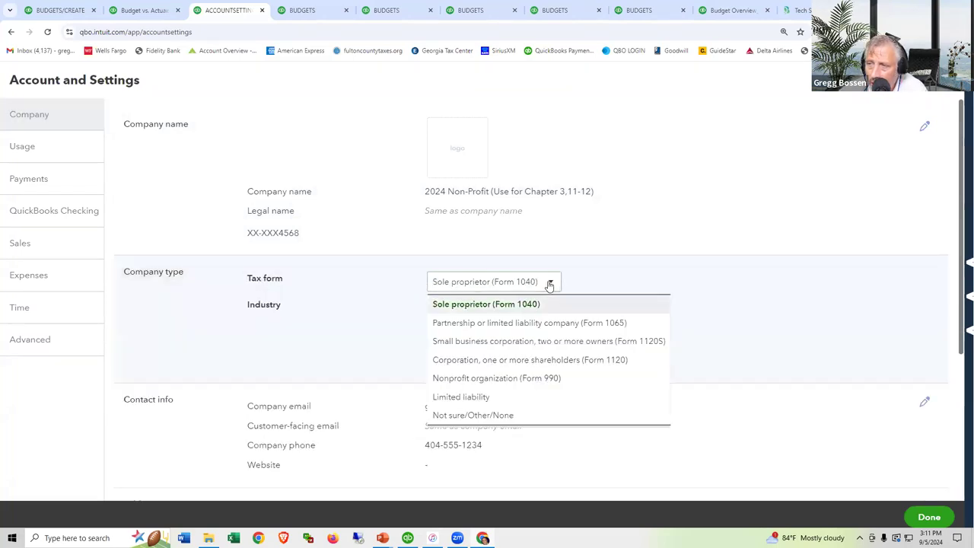
pyautogui.click(524, 378)
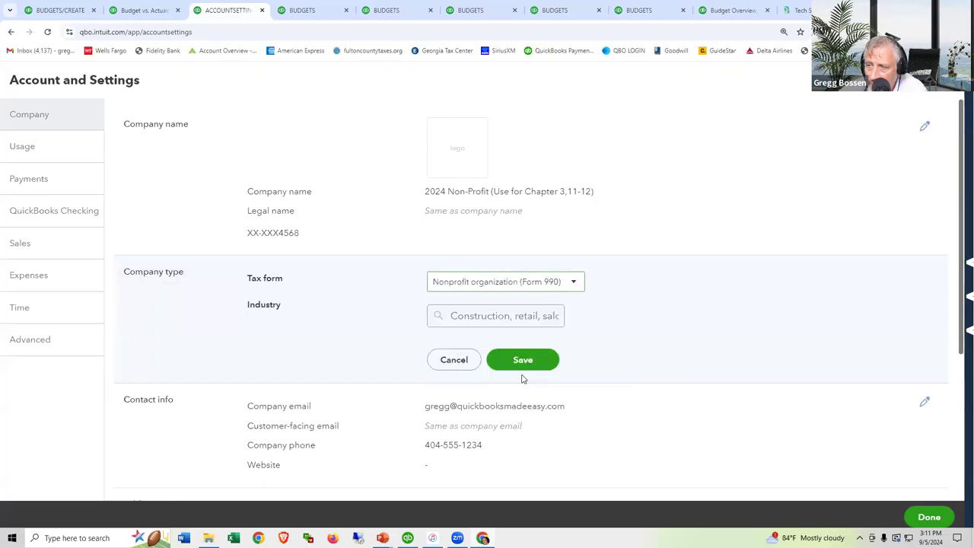
pyautogui.click(524, 357)
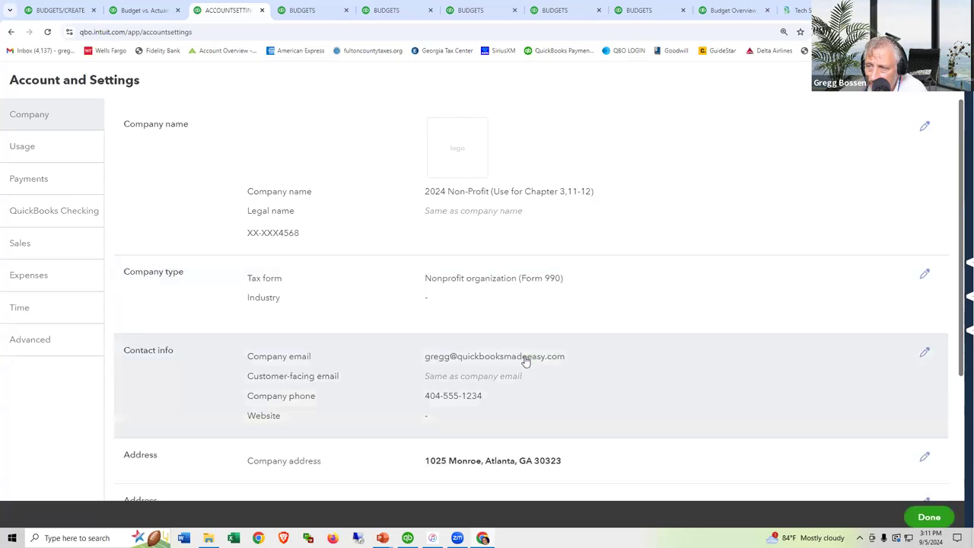
pyautogui.click(927, 518)
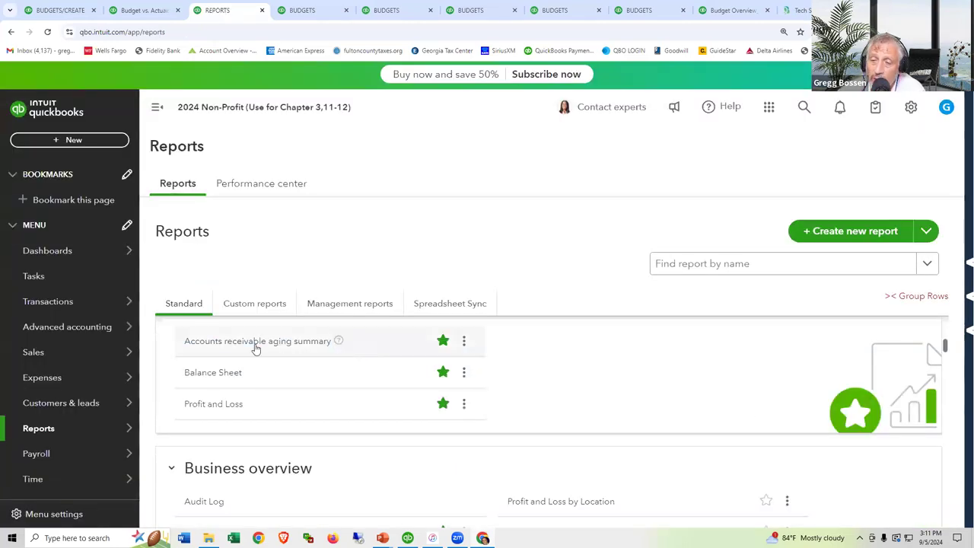
# - Reload the standard reports list and check the report names under Favorites
pyautogui.moveTo(56, 434)
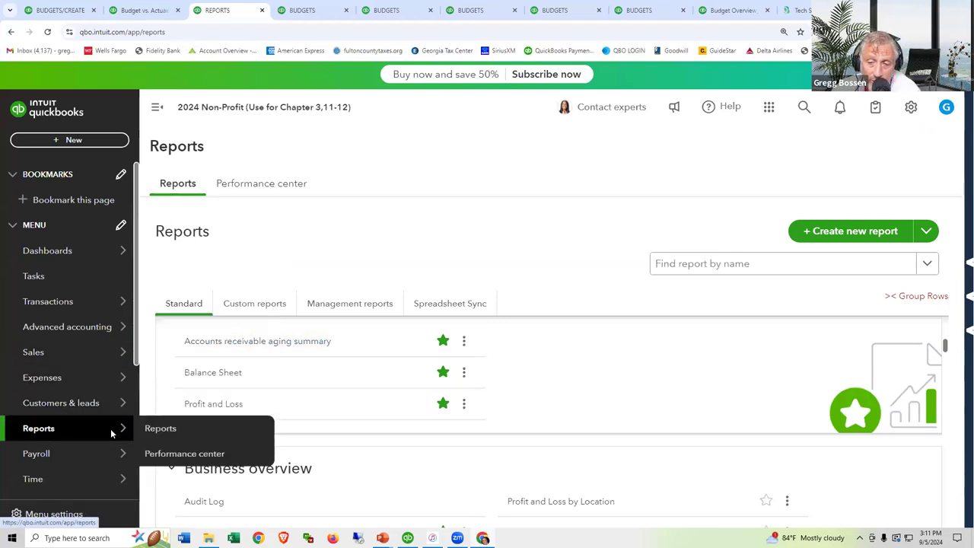
pyautogui.click(152, 428)
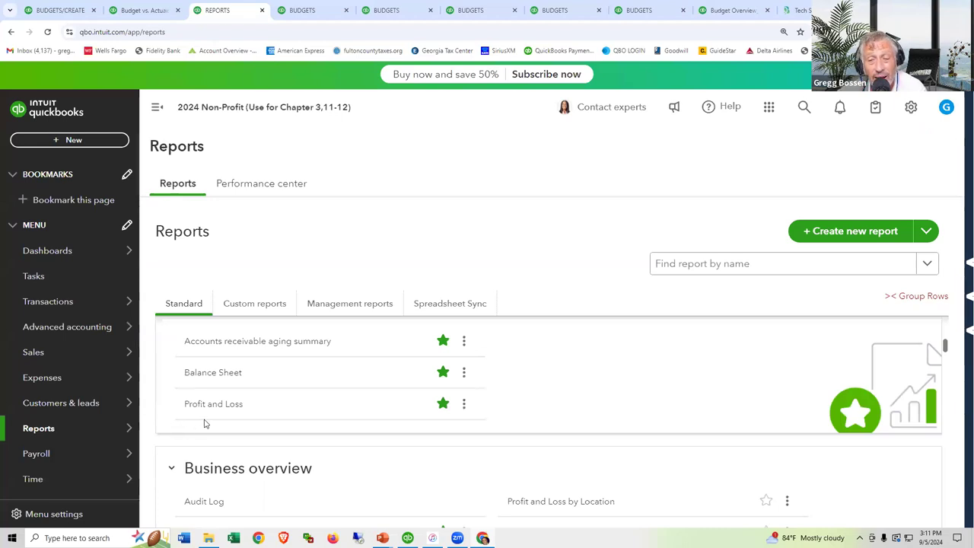
pyautogui.click(47, 32)
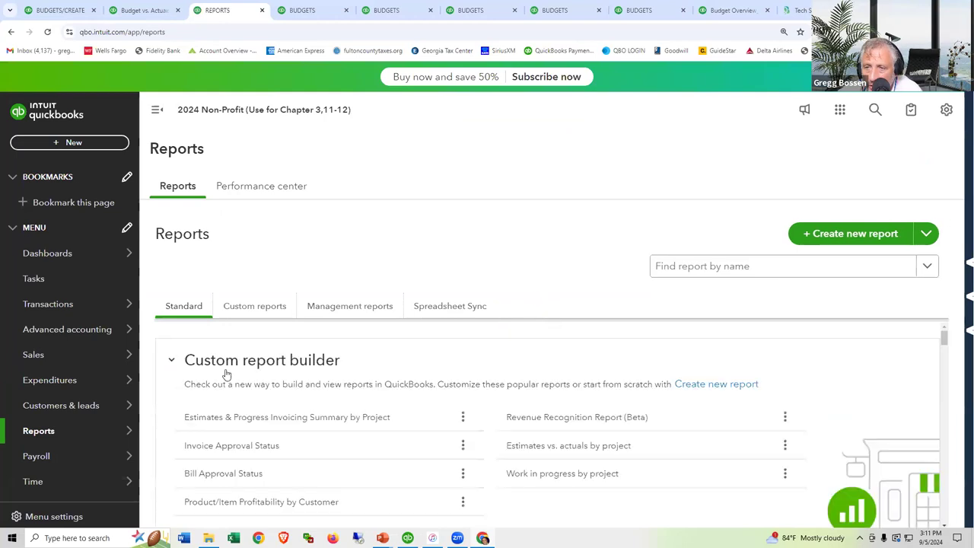
pyautogui.scroll(-3, 225, 374)
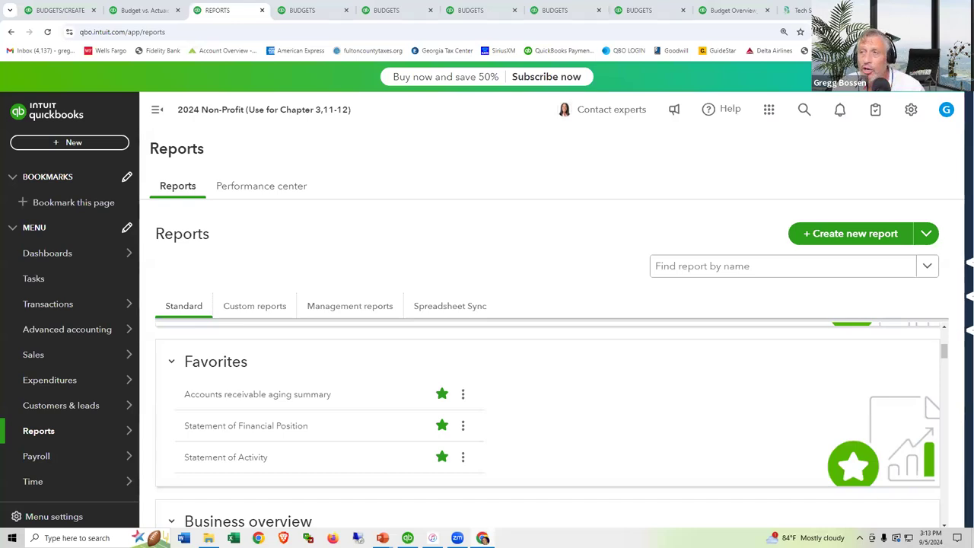
# - Open techsoup.org in a new browser tab and view its Intuit for Nonprofits products
pyautogui.click(795, 10)
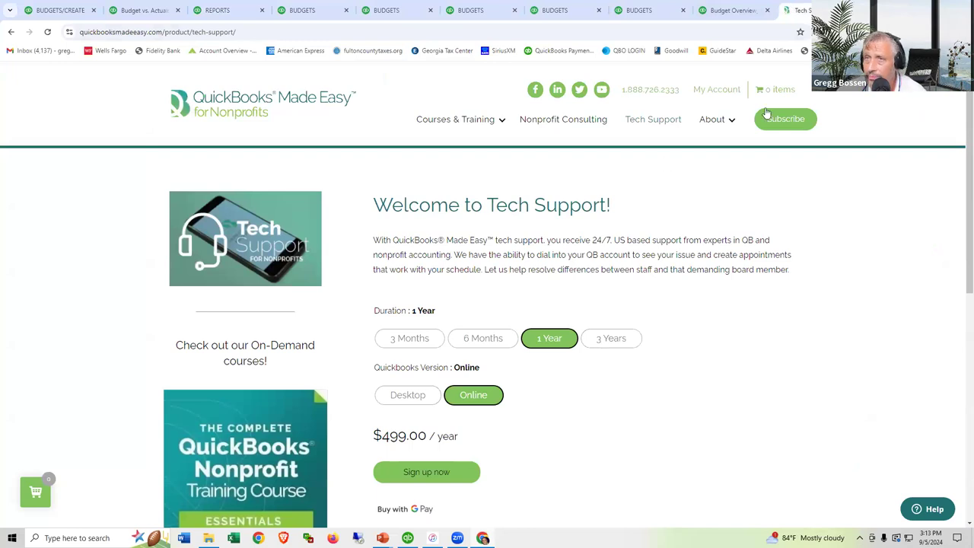
pyautogui.hotkey('ctrl', 't')
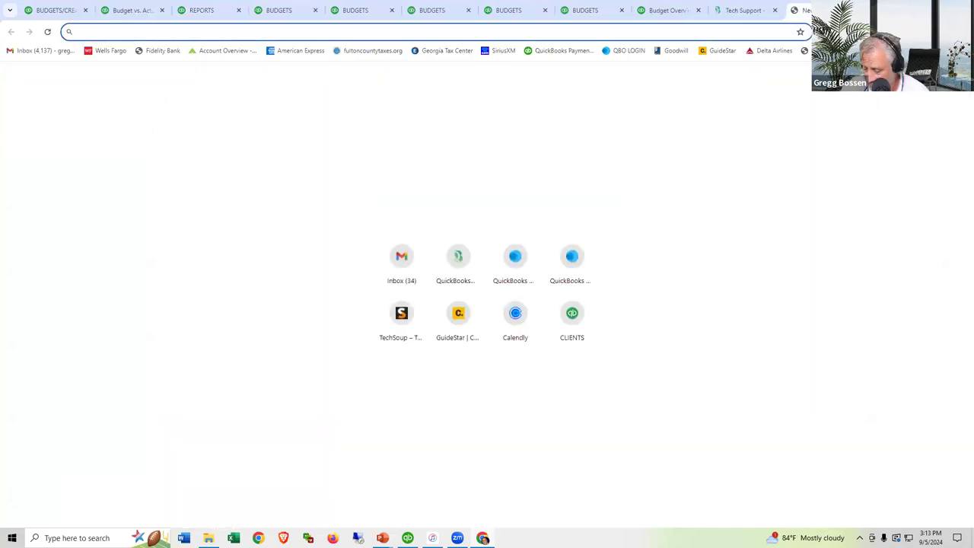
pyautogui.write('tech')
pyautogui.press('Return')
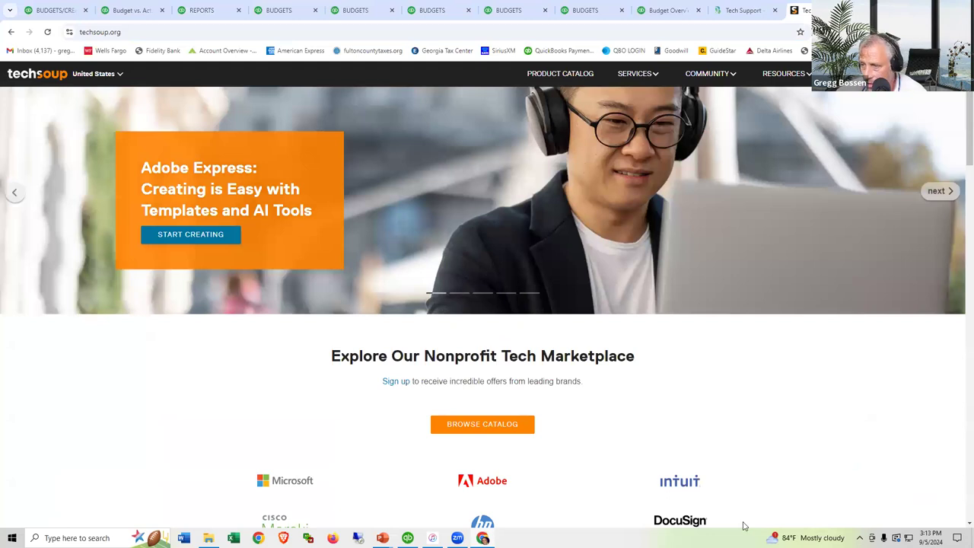
pyautogui.click(678, 481)
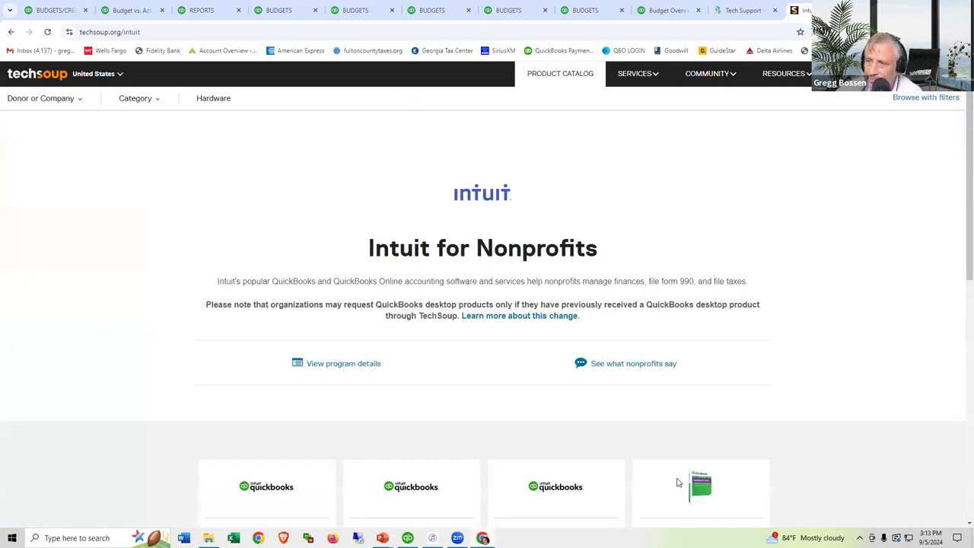
# - Open the QuickBooks Online Advanced, 1-Year Subscription, 25 Users product and select its QuickBooks Data Migration Support offer
pyautogui.scroll(-1, 657, 363)
pyautogui.scroll(-3, 657, 364)
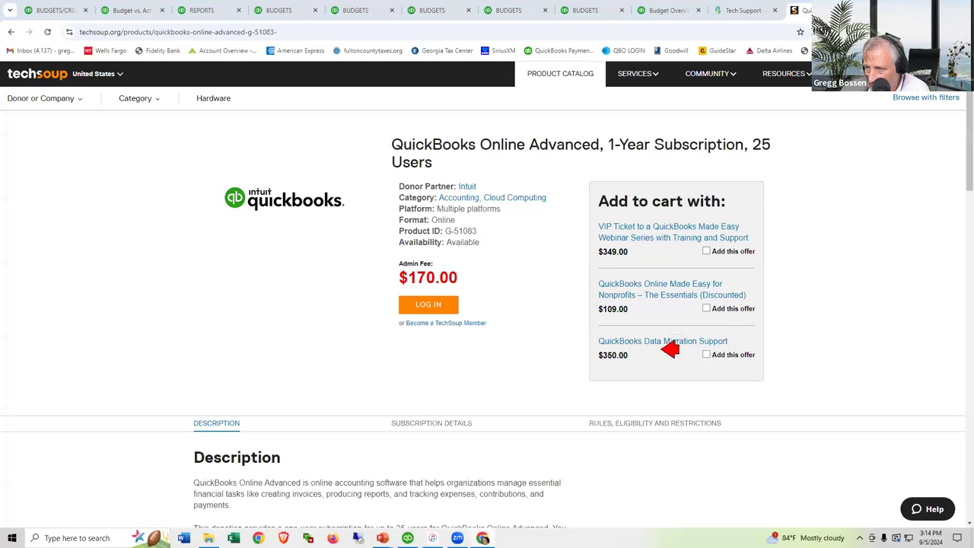
pyautogui.click(706, 355)
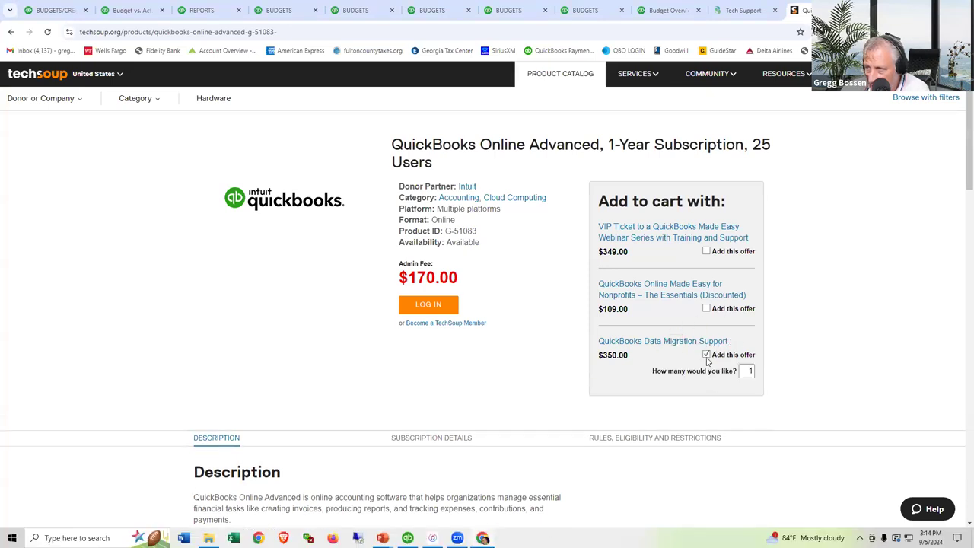